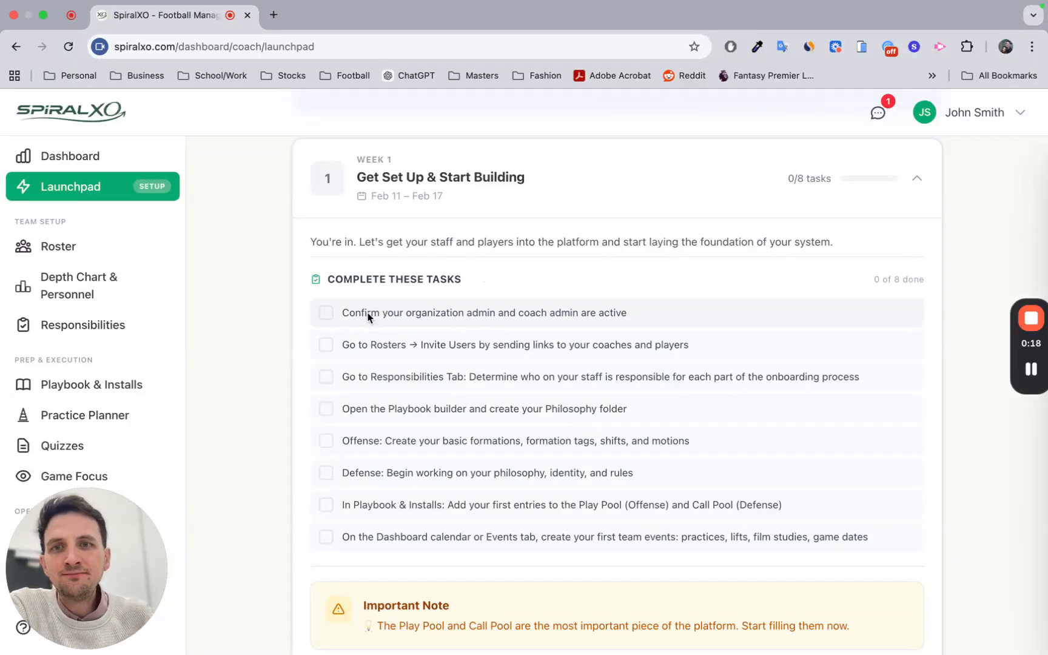
Mark the Week 1 task about confirming the organization admin and coach admin as done
left_click(325, 313)
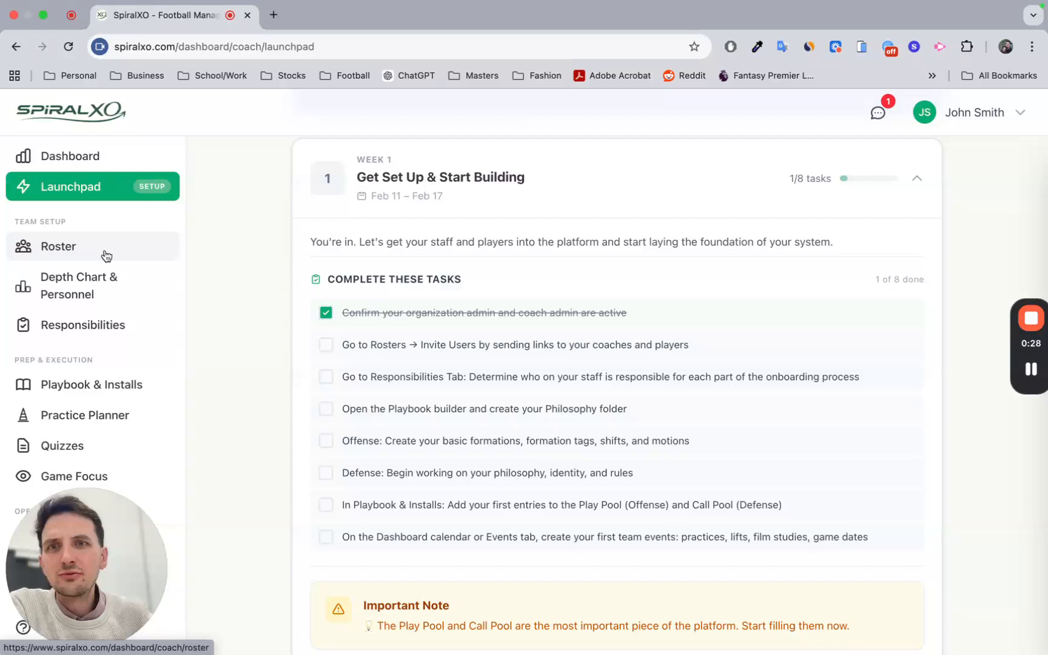
left_click(325, 345)
left_click(326, 345)
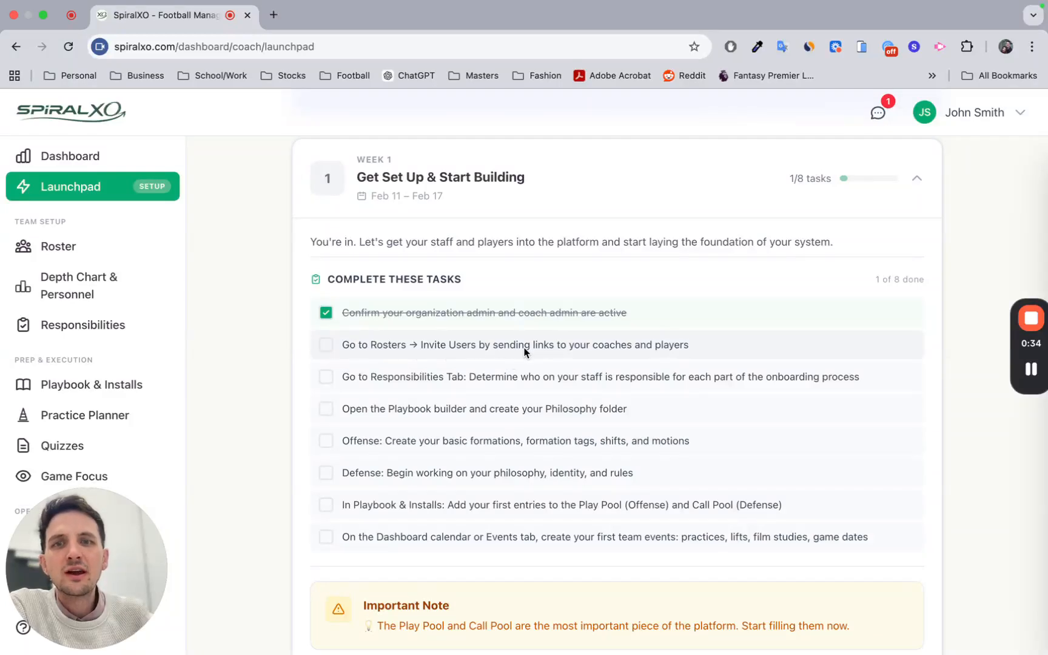
View the roster's user invitation message for the Coach role and close the invitation without copying it
scroll(535, 350, "down", 2)
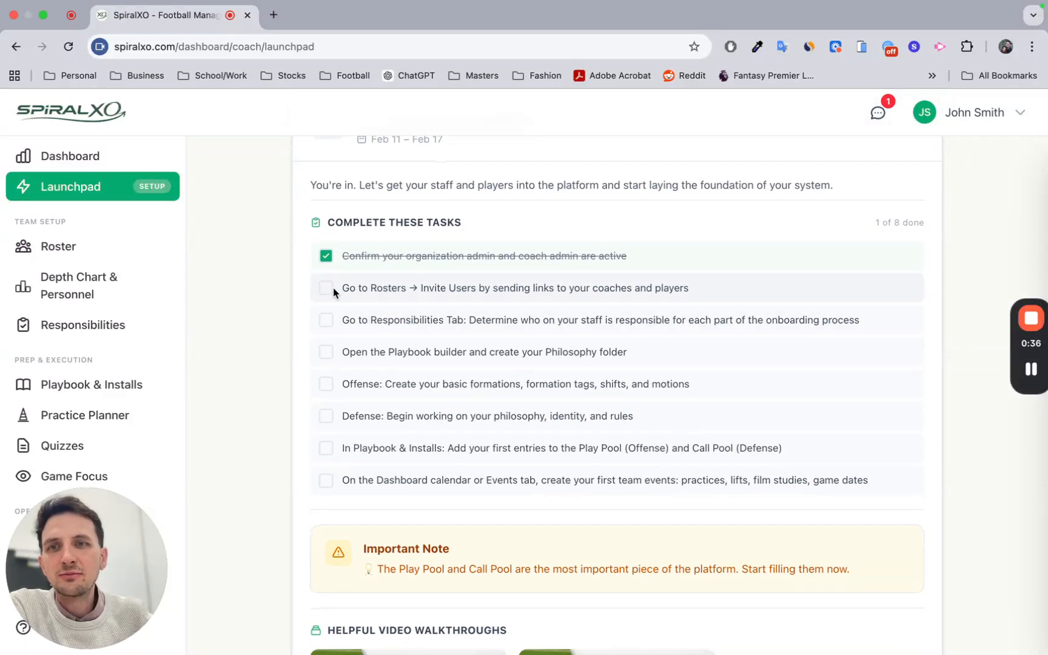
left_click(79, 254)
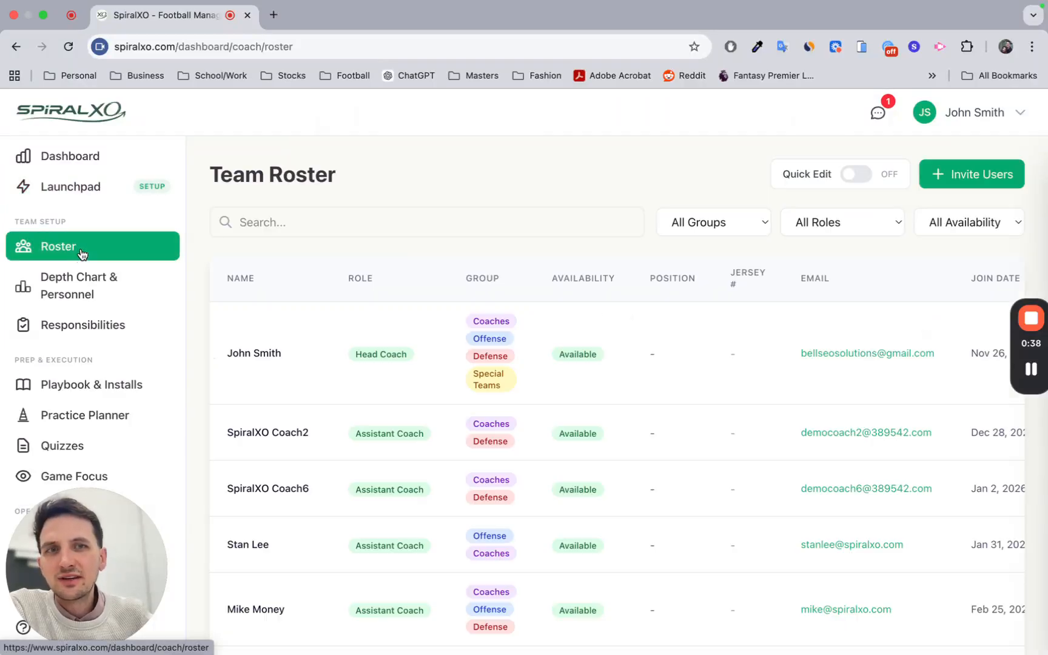
left_click(944, 179)
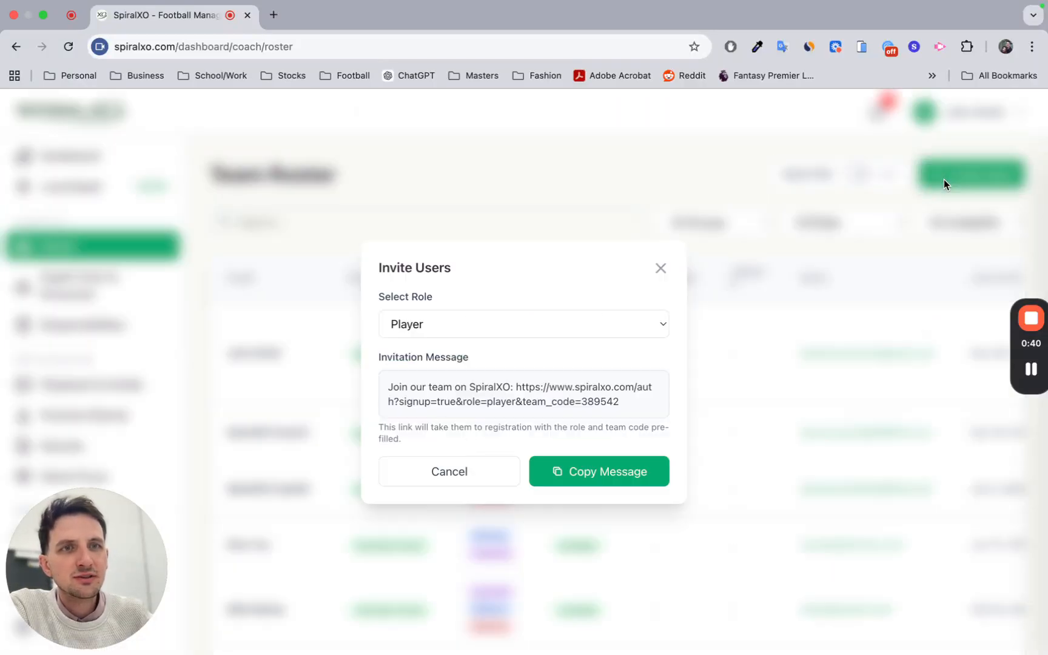
left_click(545, 324)
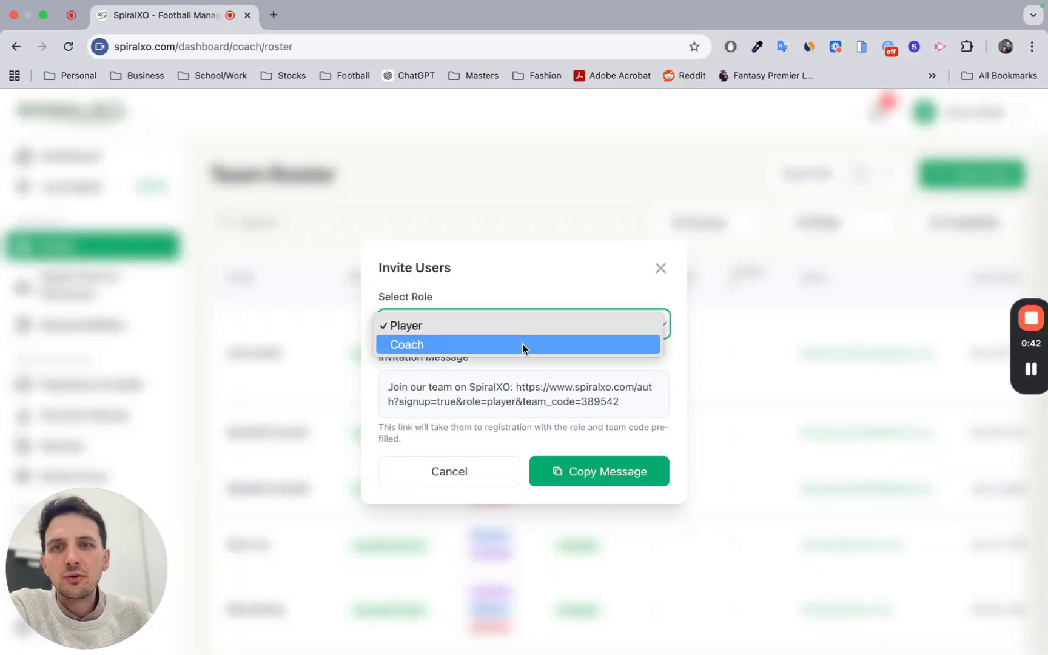
key("Escape")
key("Down")
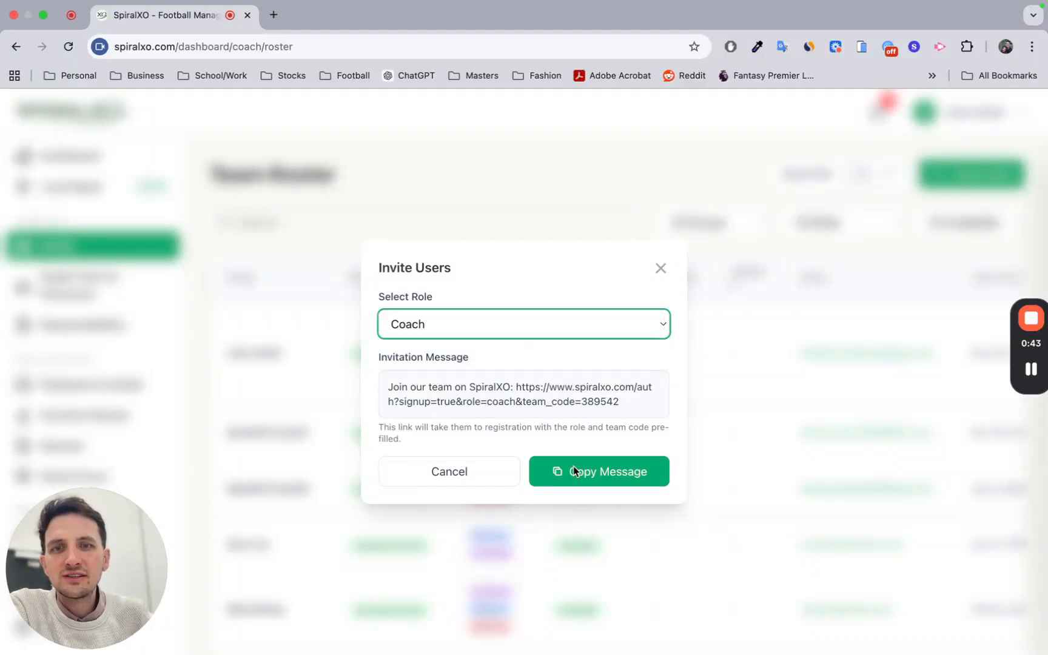
left_click(660, 269)
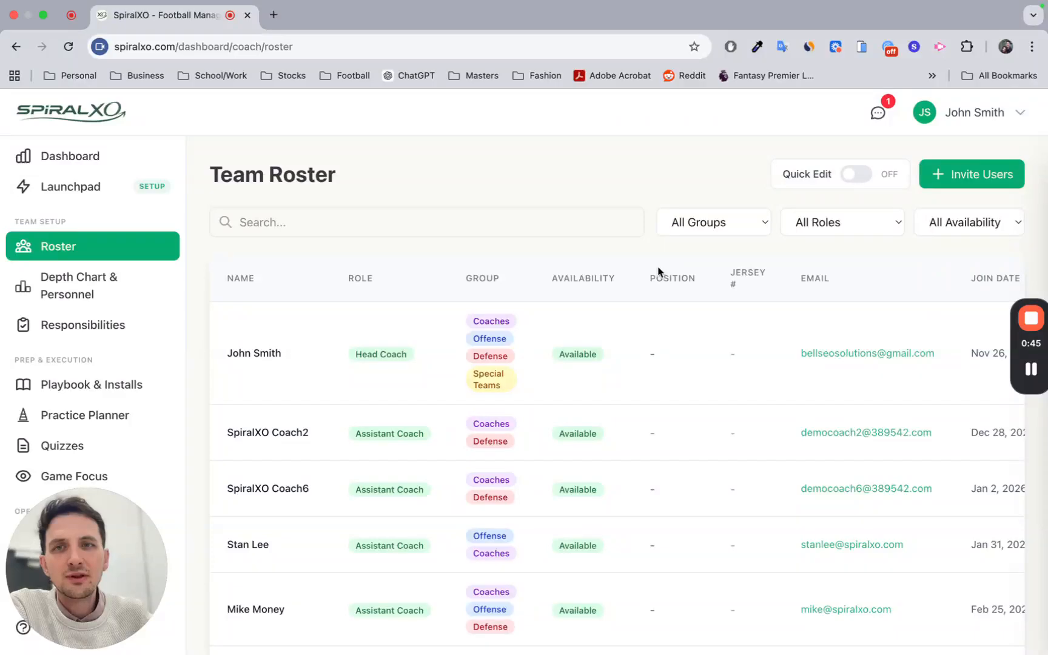
Return to the Launchpad and mark the Week 1 task about inviting coaches and players through Rosters as done
left_click(96, 187)
scroll(340, 269, "down", 10)
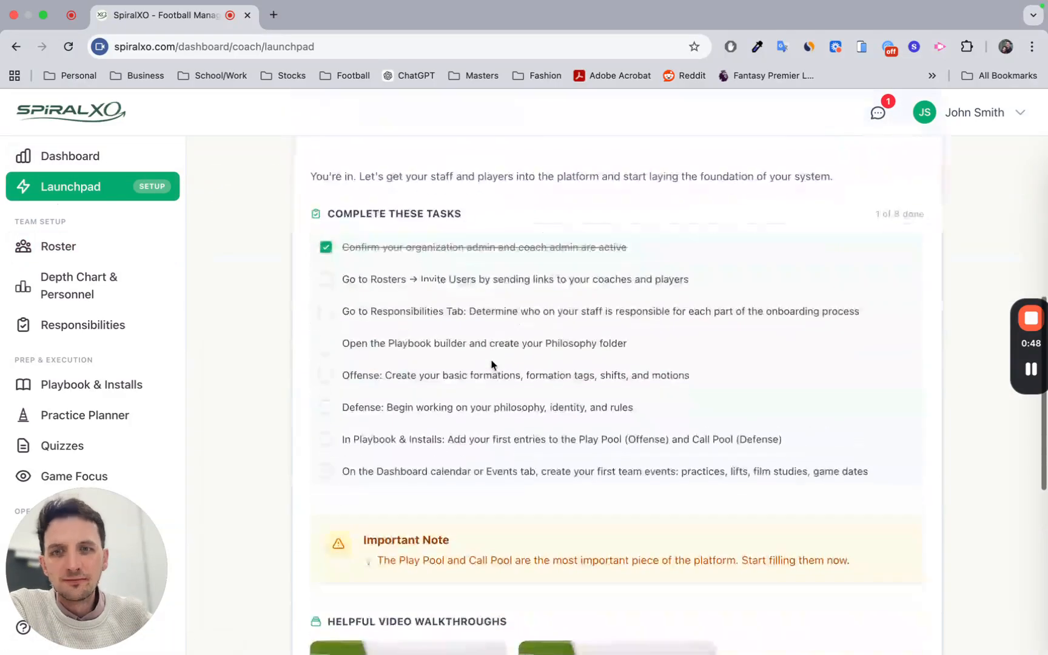
left_click(326, 278)
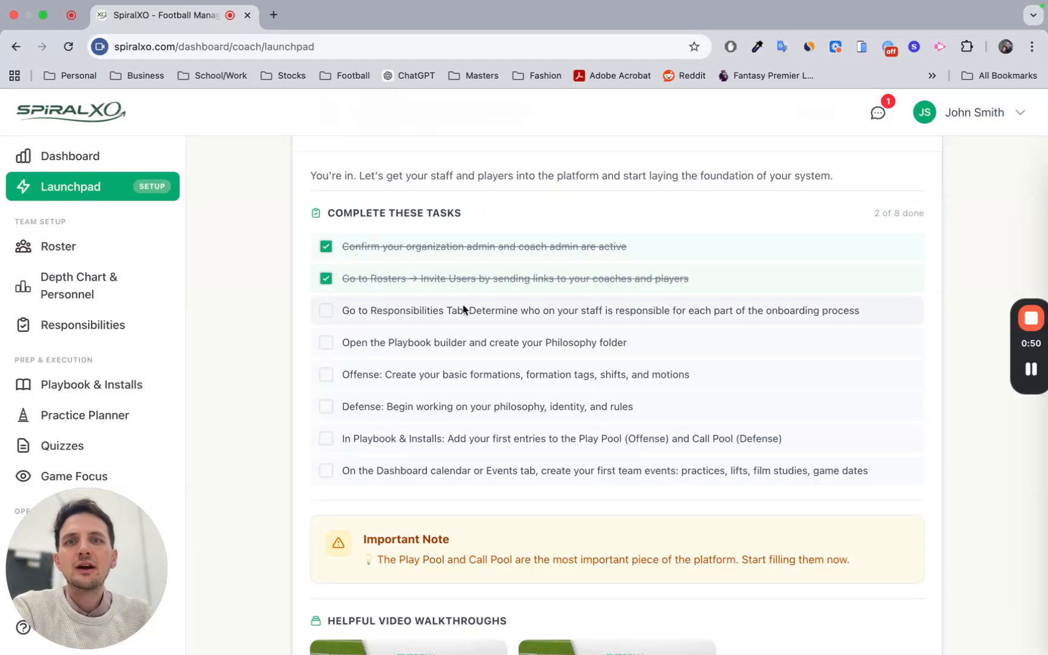
left_click(326, 280)
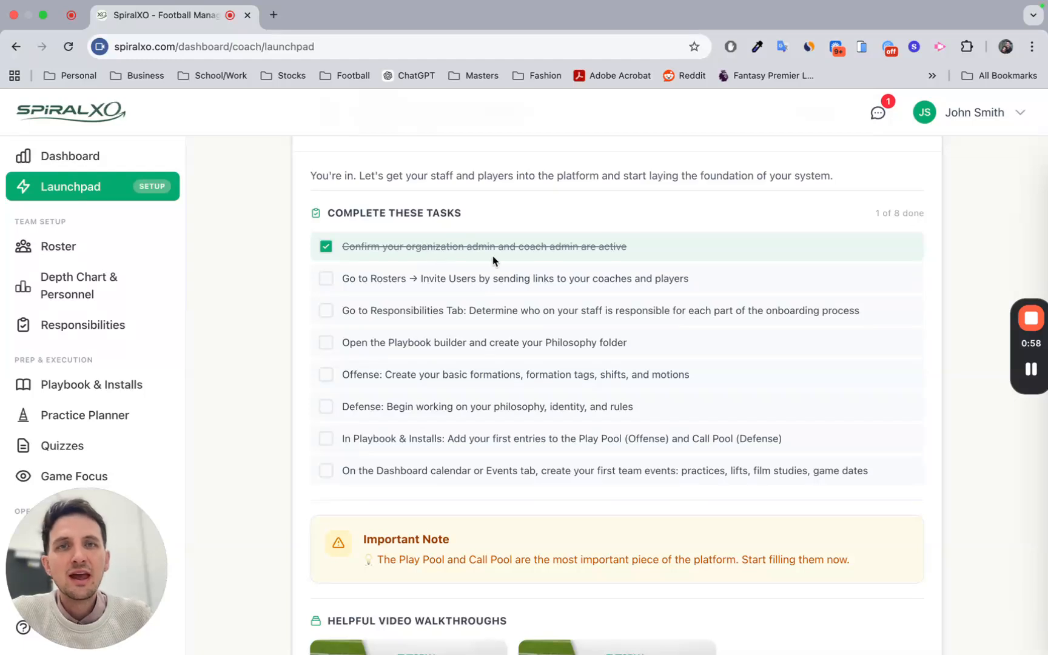
scroll(492, 261, "up", 1)
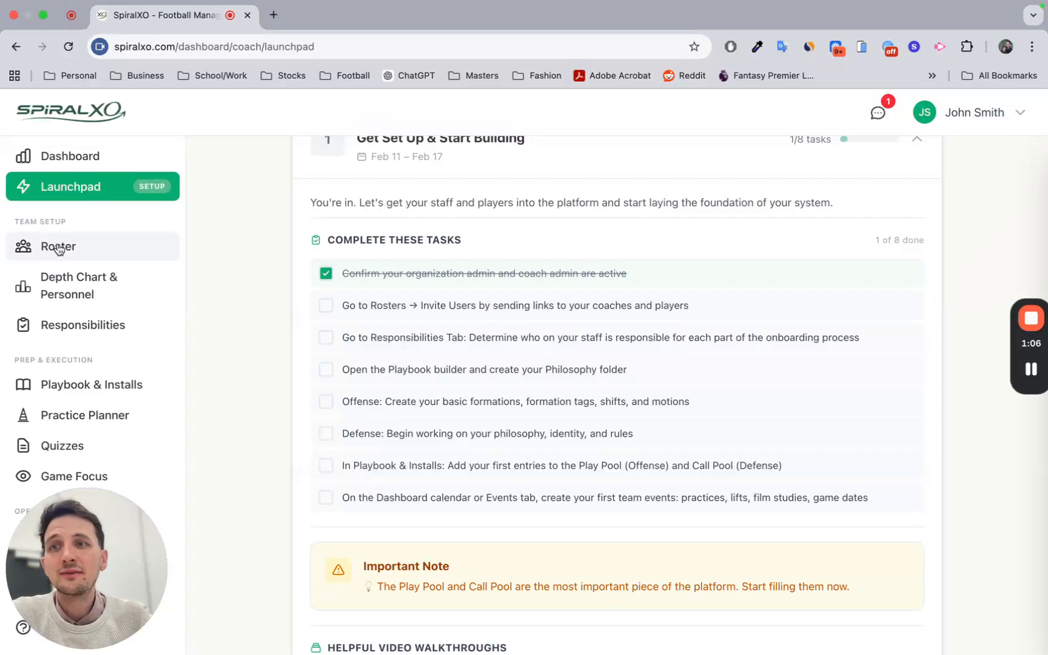
left_click(326, 305)
scroll(490, 320, "up", 2)
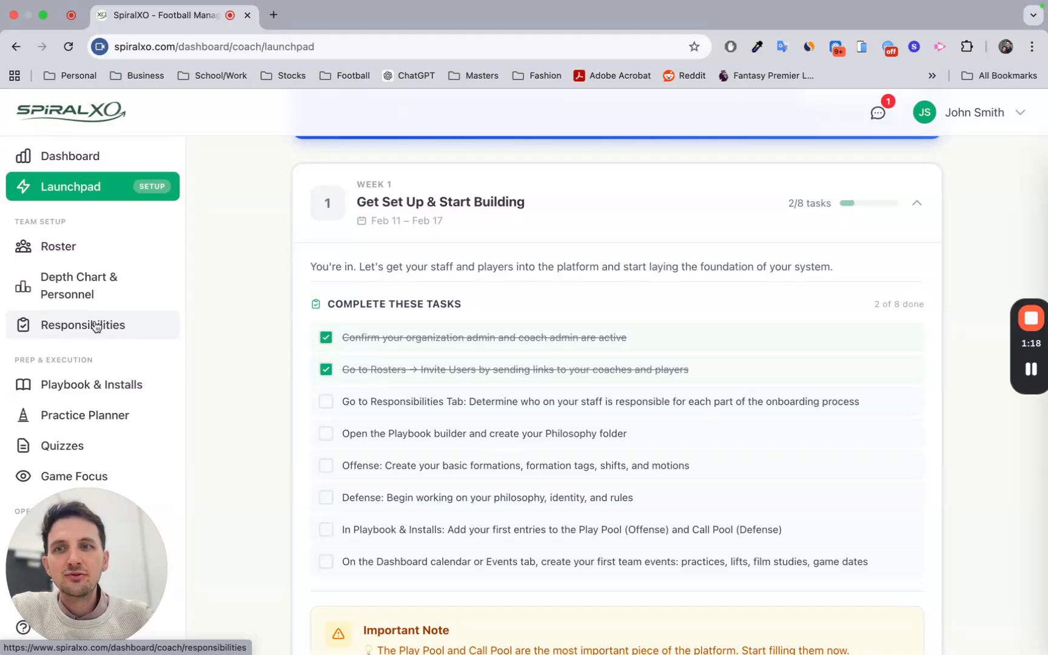
Start a new single task titled "Create Offensive Playbook" for SpiralXO Coach7 in the coach responsibilities
scroll(412, 345, "down", 1)
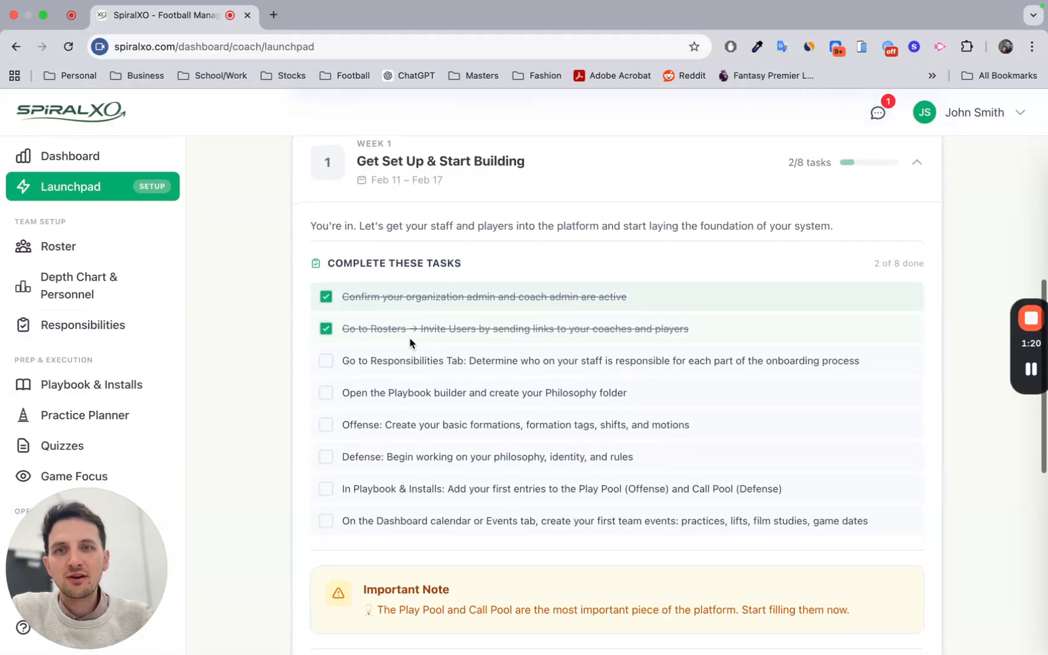
left_click(89, 326)
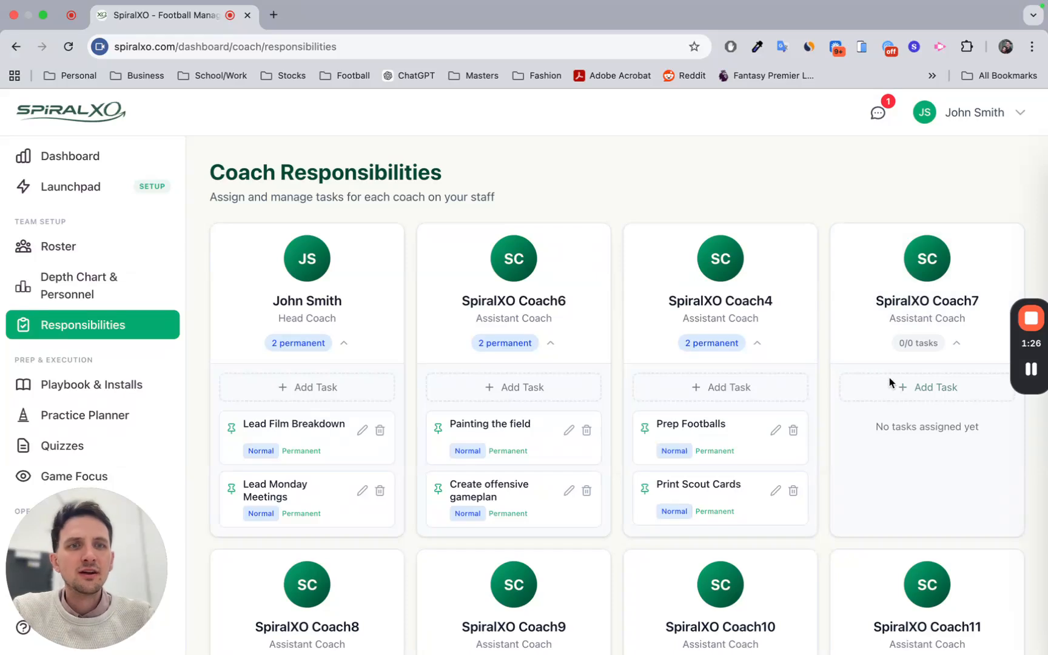
left_click(907, 392)
scroll(907, 391, "down", 1)
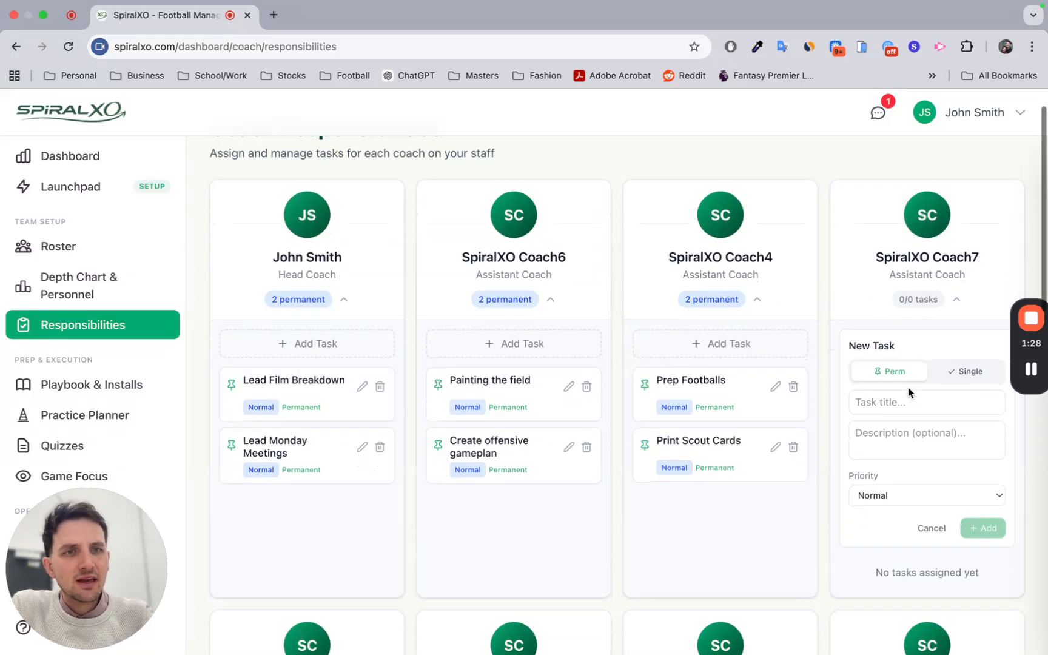
left_click(958, 371)
left_click(890, 374)
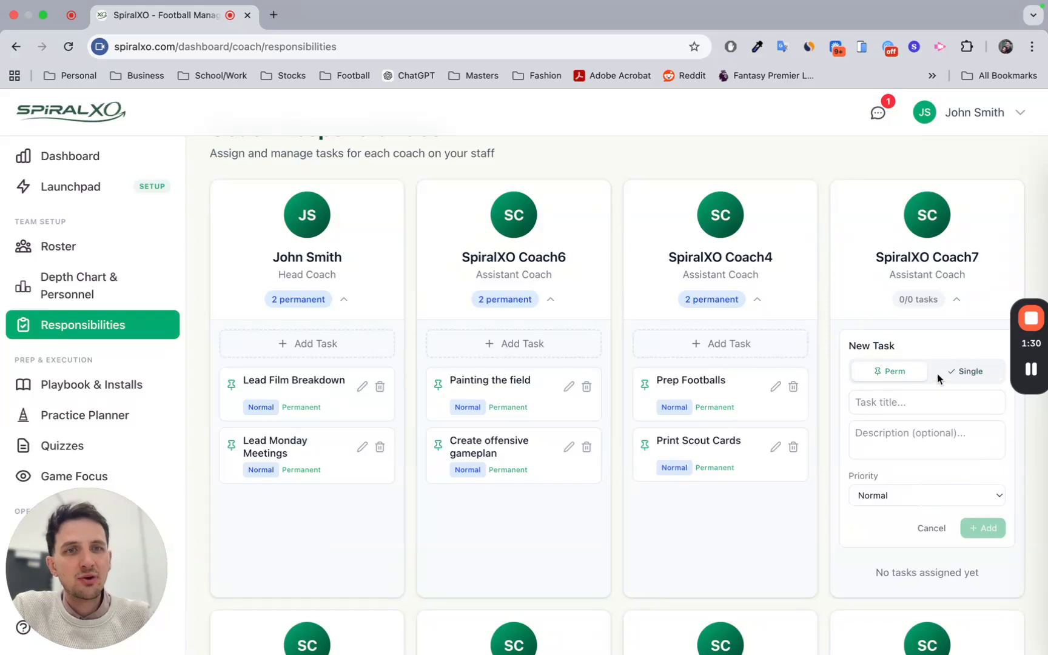
left_click(953, 375)
left_click(913, 402)
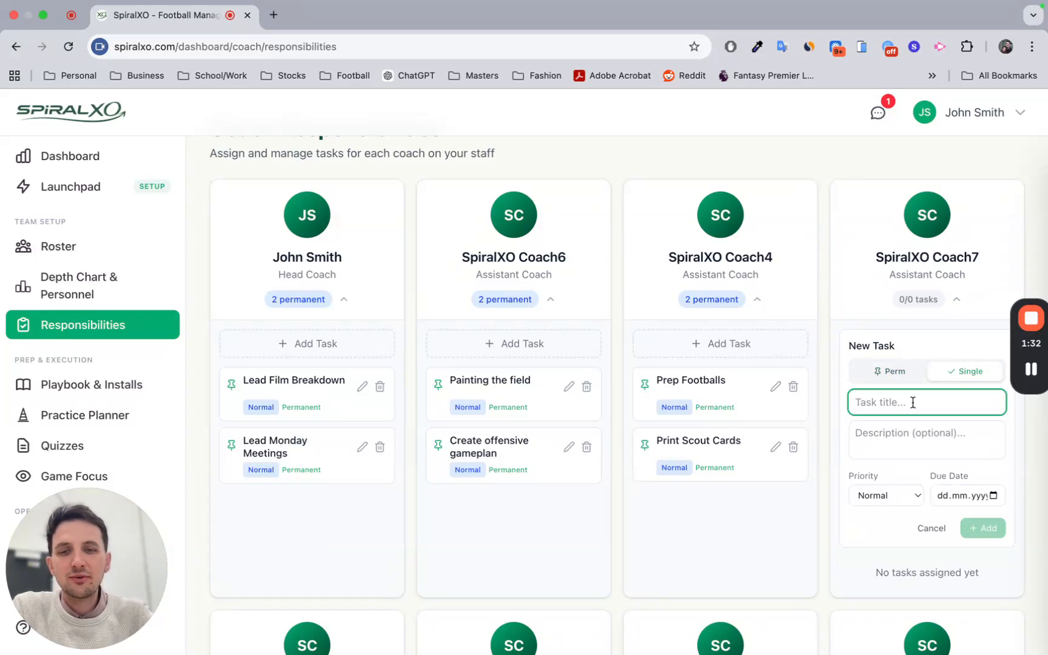
type("Create Offensive Playbook")
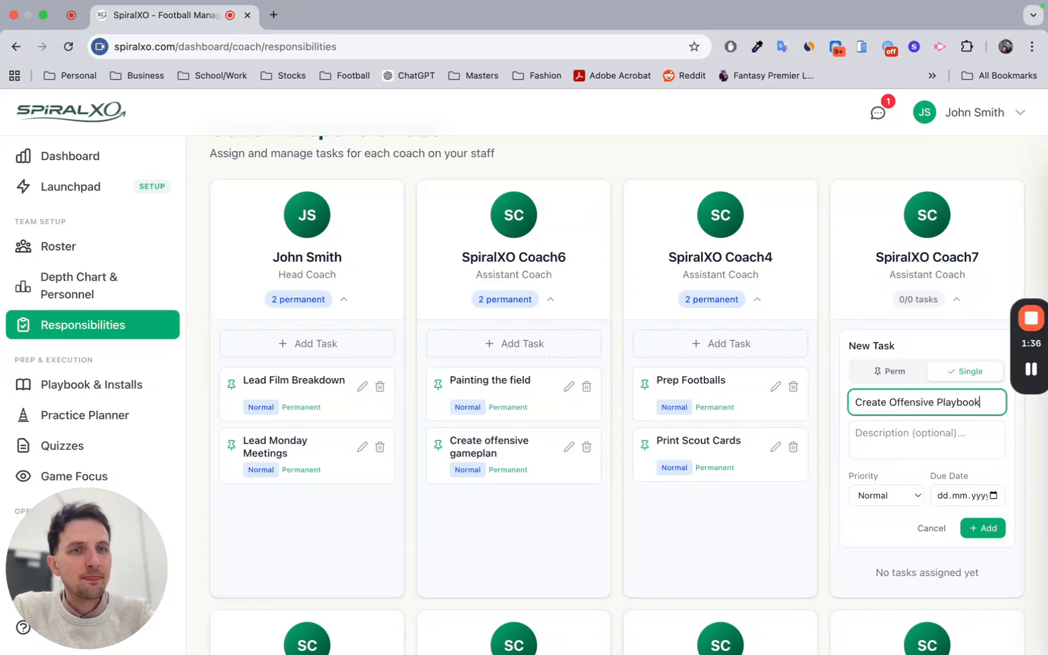
Set the new task's due date to 05.03.2026 and add it to SpiralXO Coach7
left_click(994, 495)
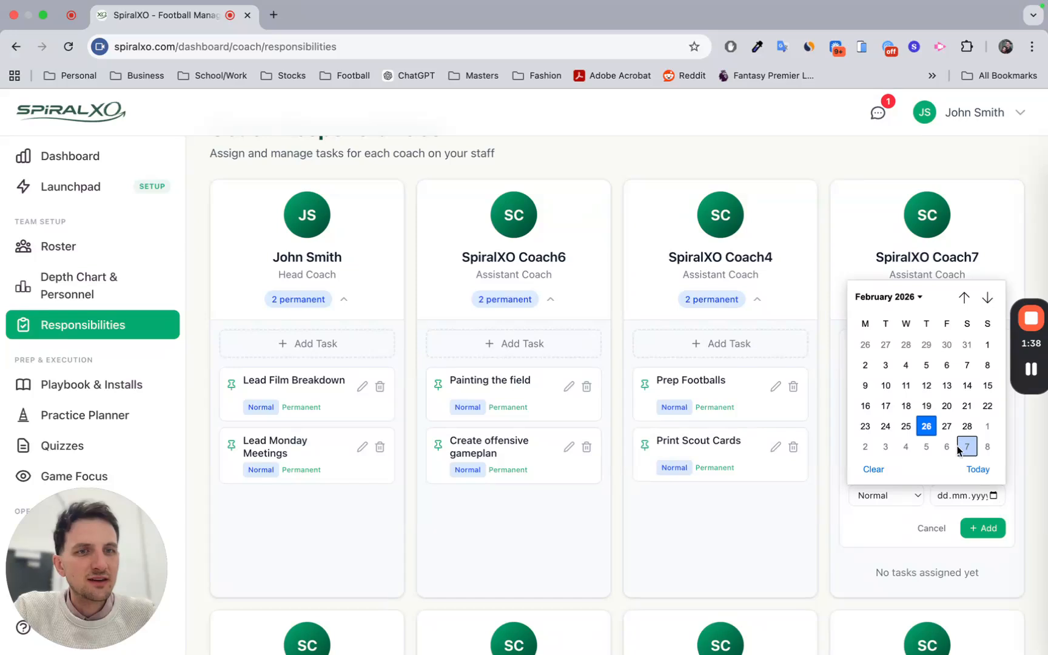
left_click(987, 298)
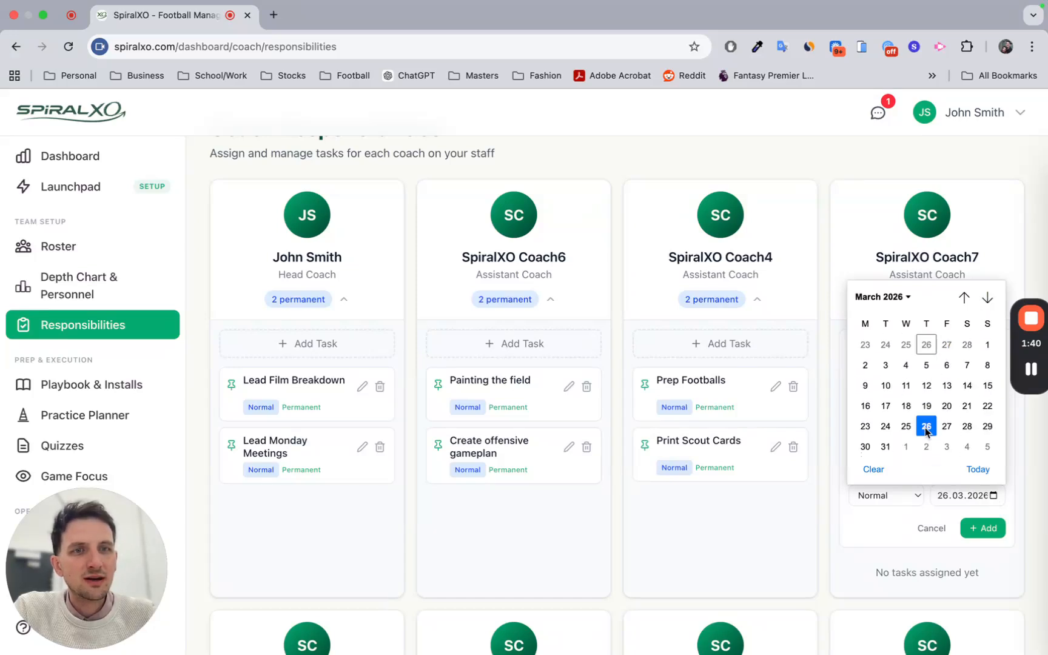
left_click(929, 368)
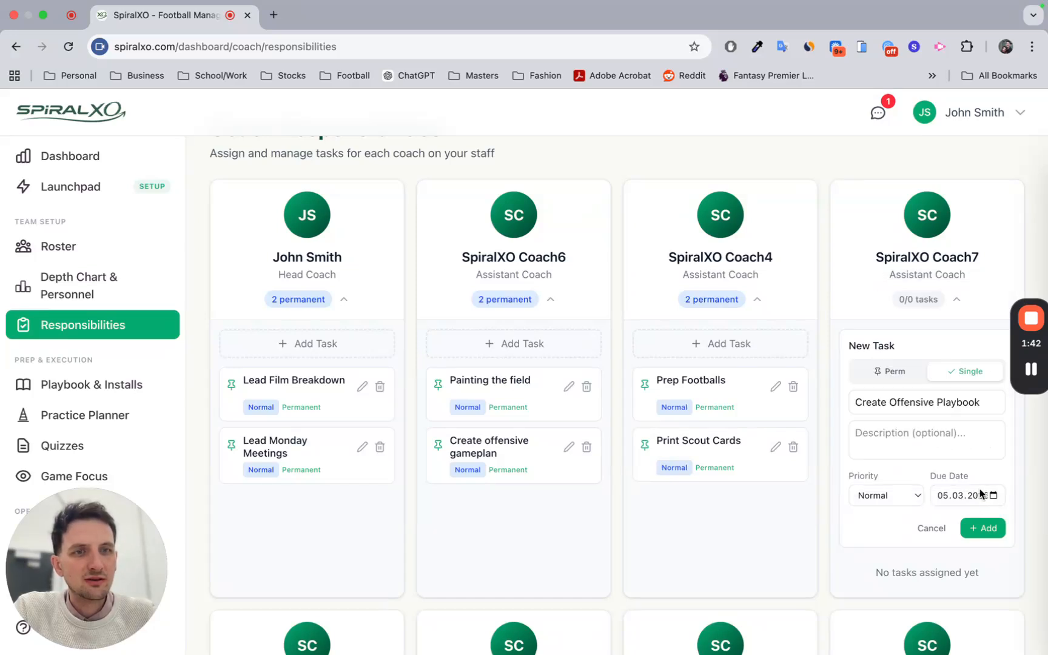
left_click(984, 529)
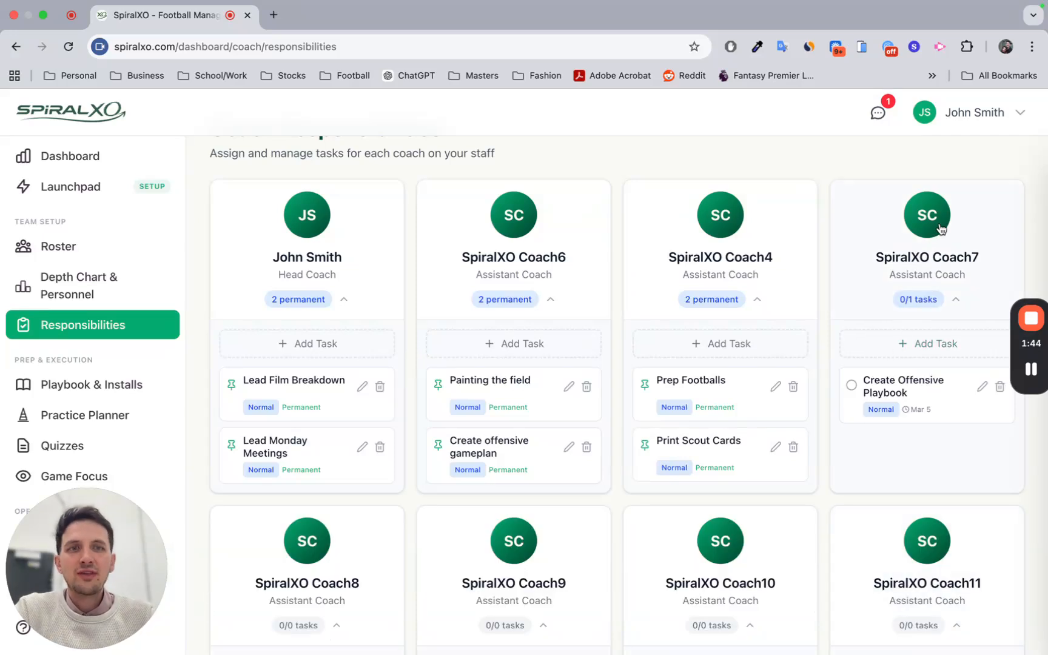
Add a permanent task titled "Creating Offensive Gameplans" with normal priority to SpiralXO Coach7
left_click(907, 343)
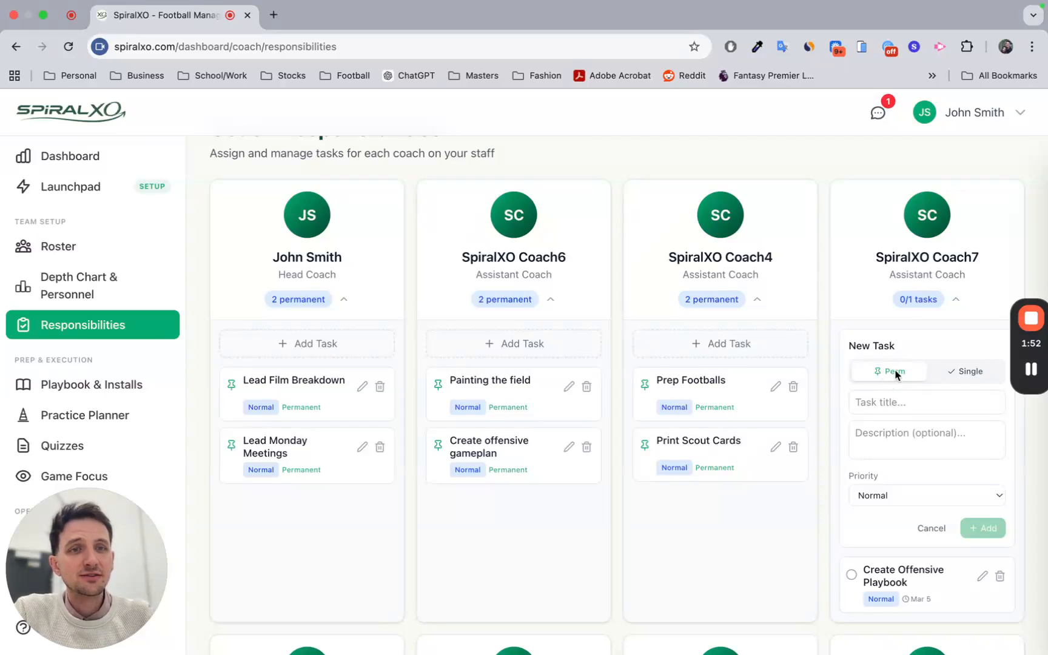
left_click(876, 400)
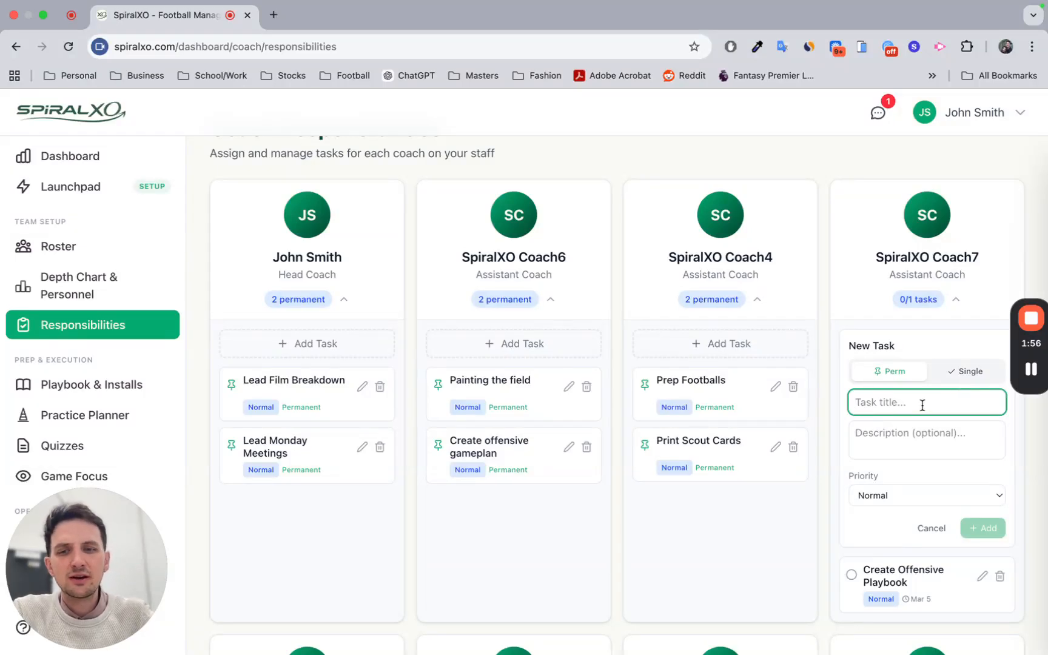
type("Creating Of")
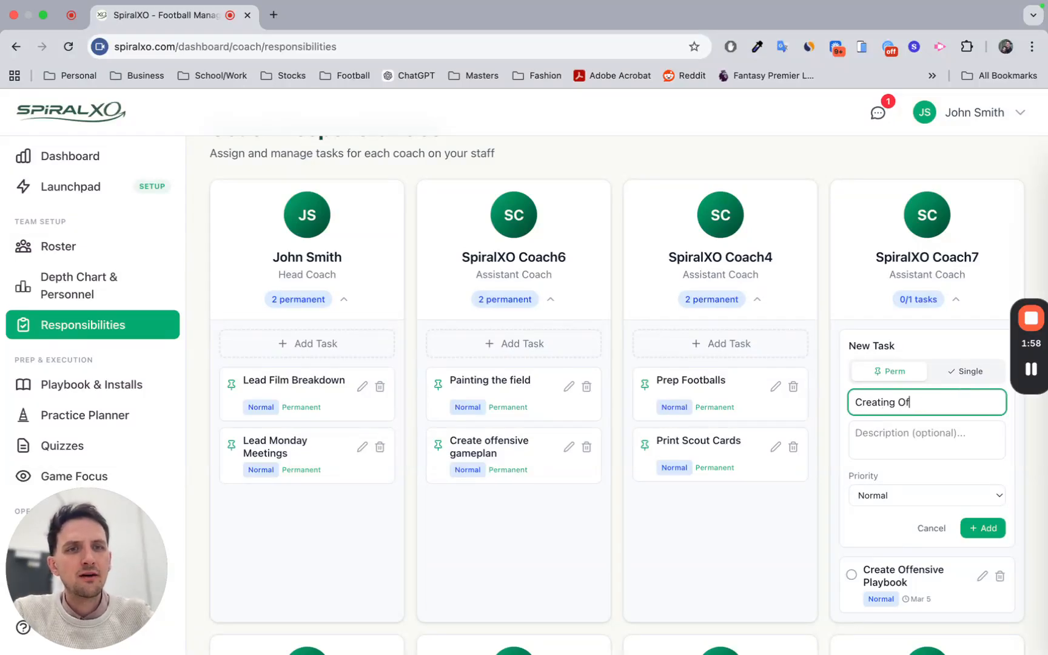
type("fensive Gameplans")
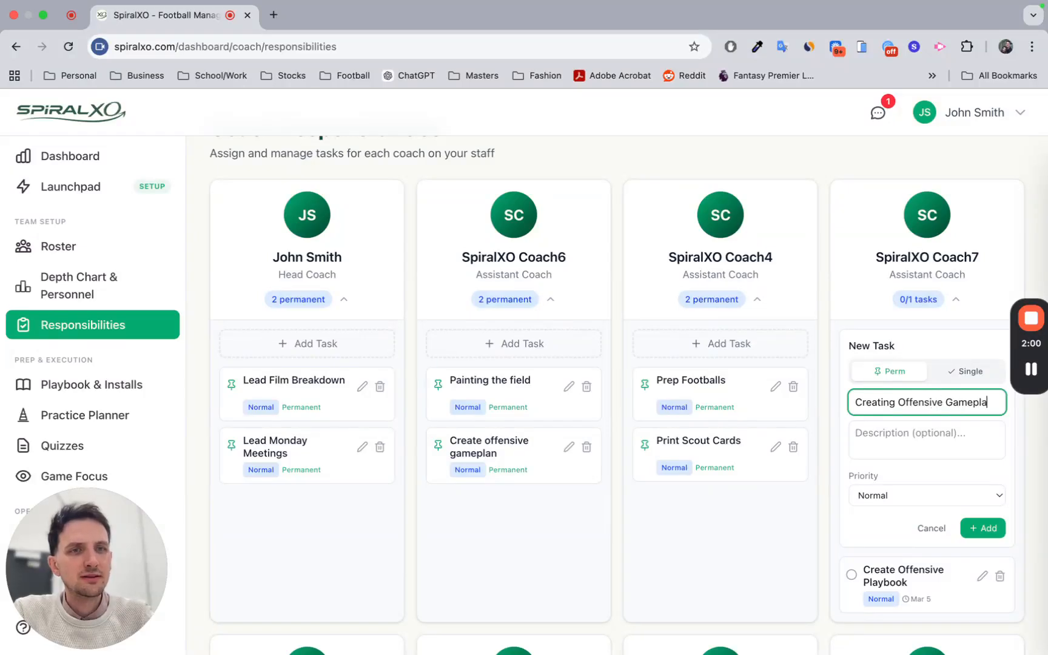
left_click(964, 527)
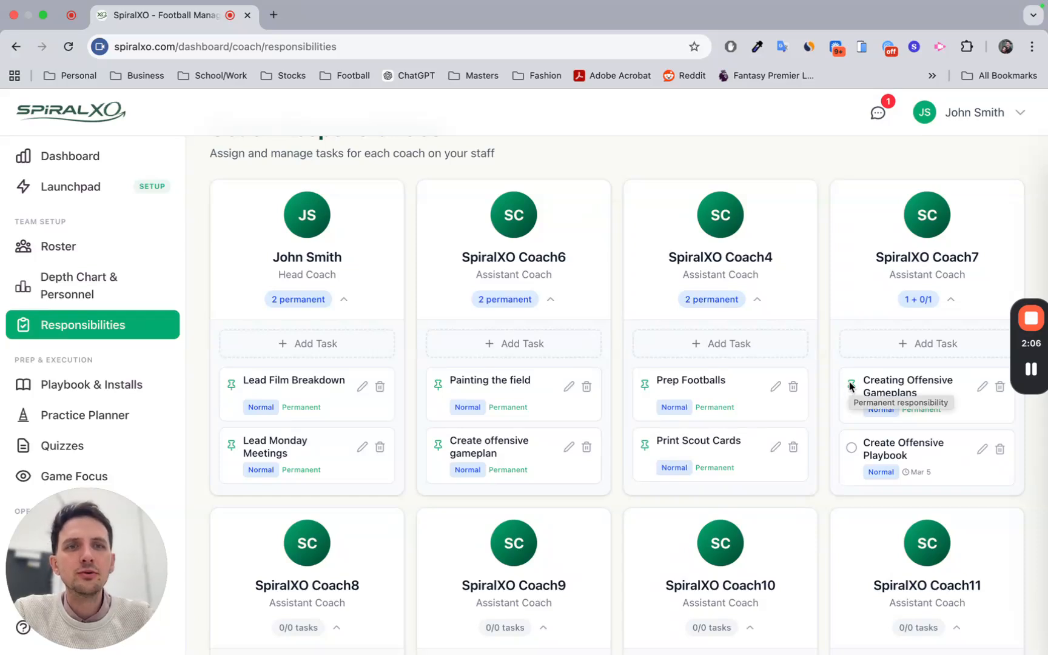
Mark SpiralXO Coach7's "Create Offensive Playbook" task as complete and revert it to pending
left_click(851, 450)
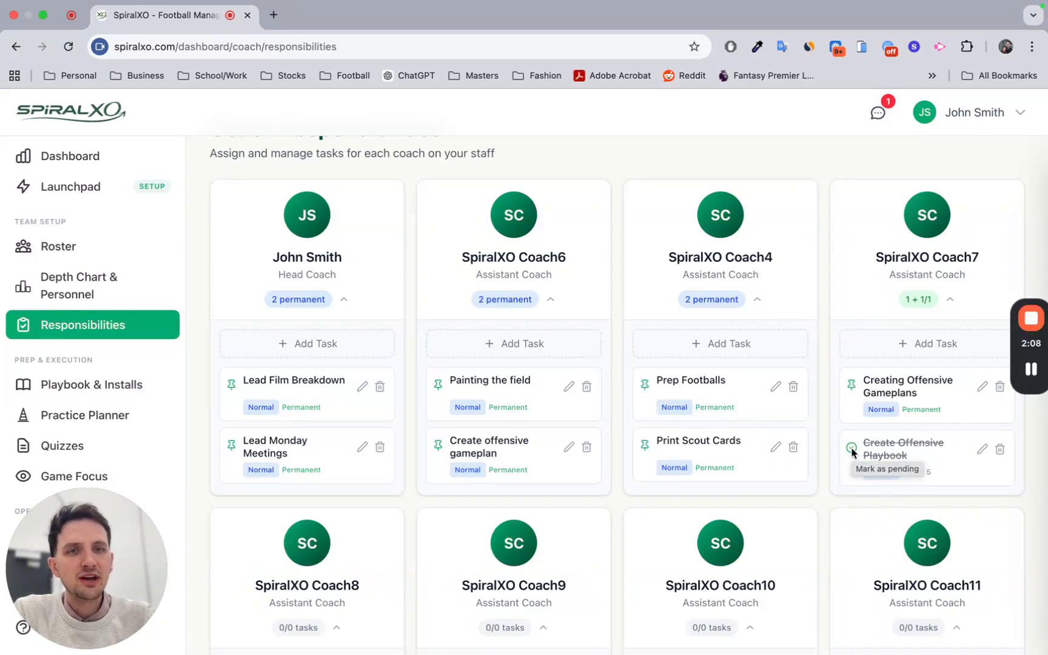
left_click(852, 450)
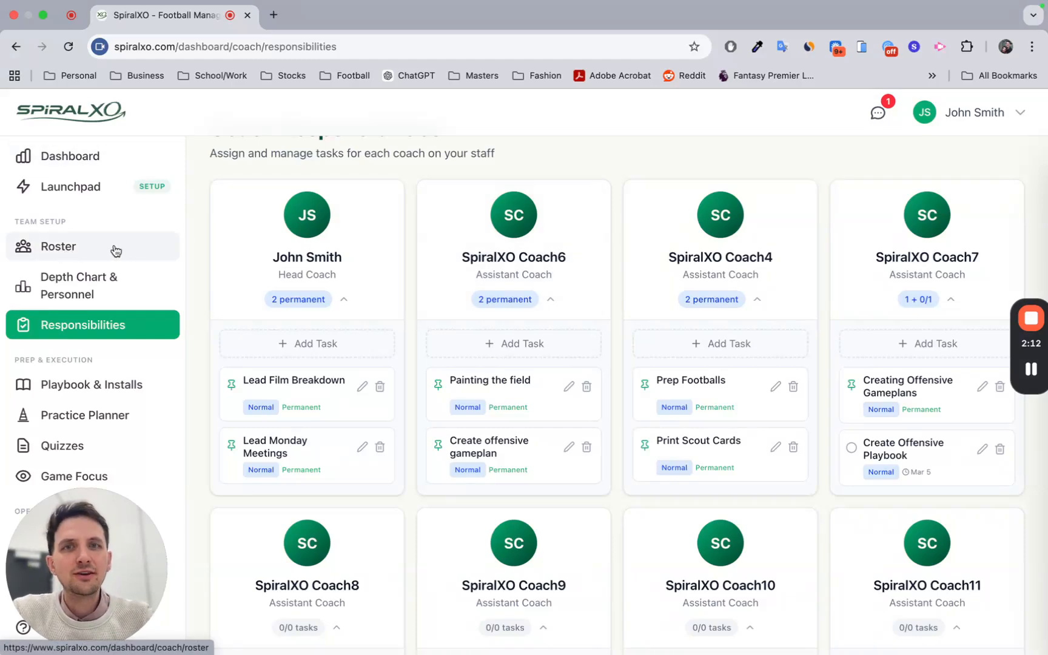
Return to the Launchpad and mark the Week 1 task about determining staff responsibilities as done
left_click(94, 252)
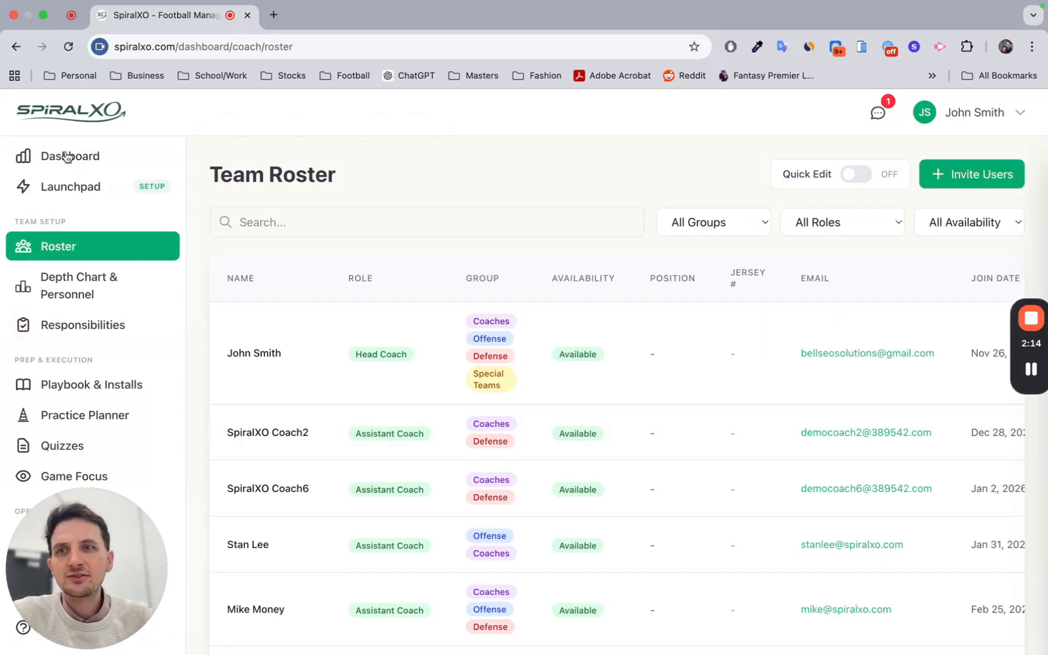
left_click(59, 190)
scroll(548, 421, "down", 6)
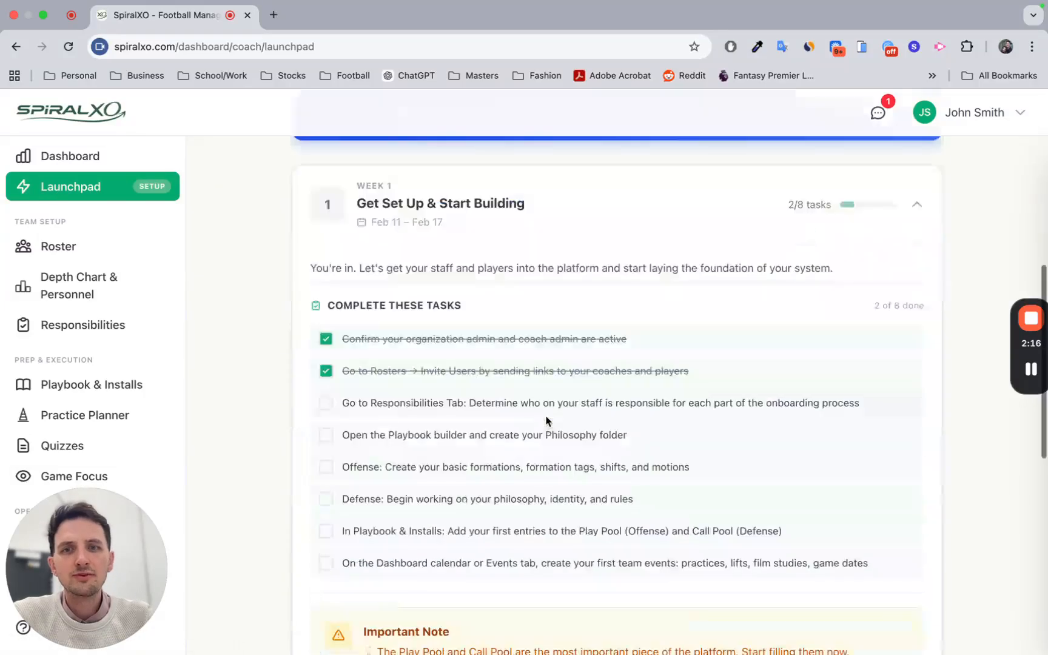
left_click(431, 305)
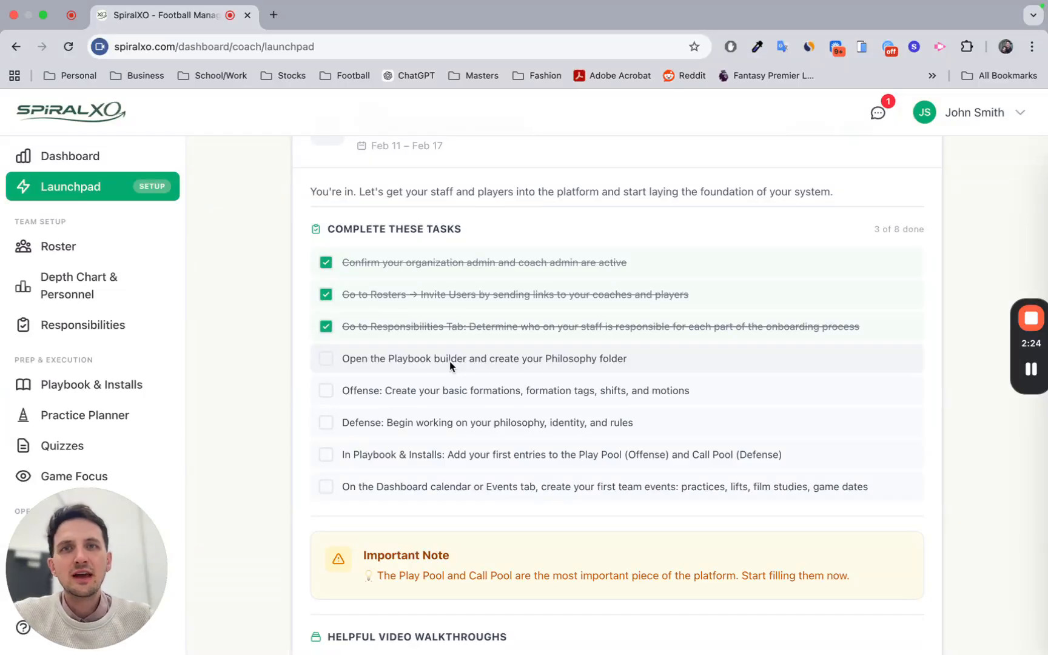
Delete the "Who are we?" presentation from the Offensive Identity folder of the offensive playbook
left_click(67, 384)
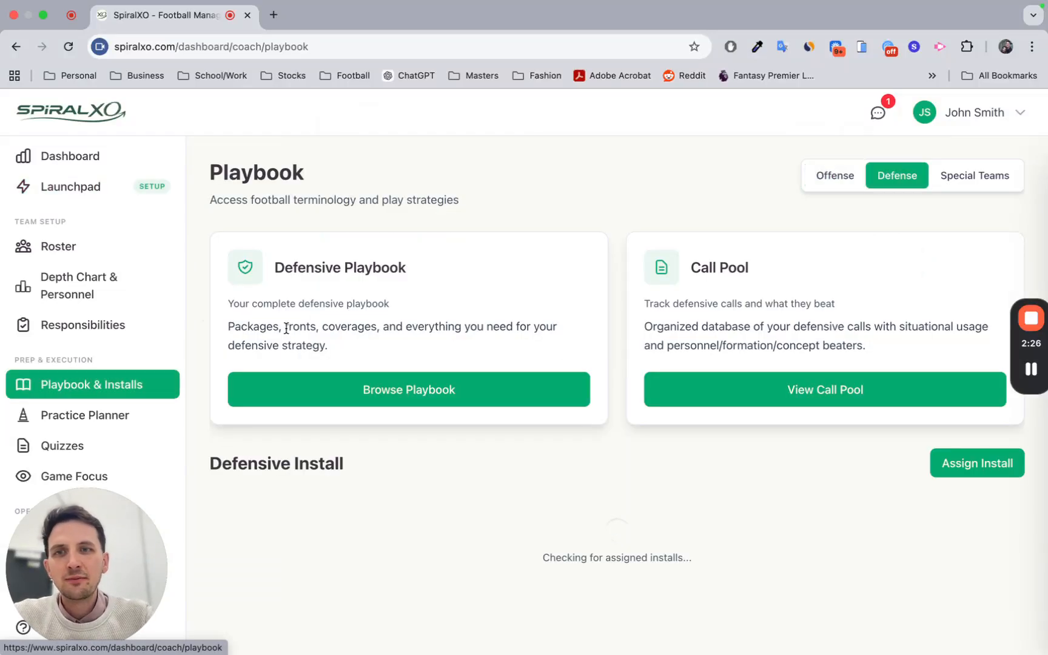
left_click(825, 175)
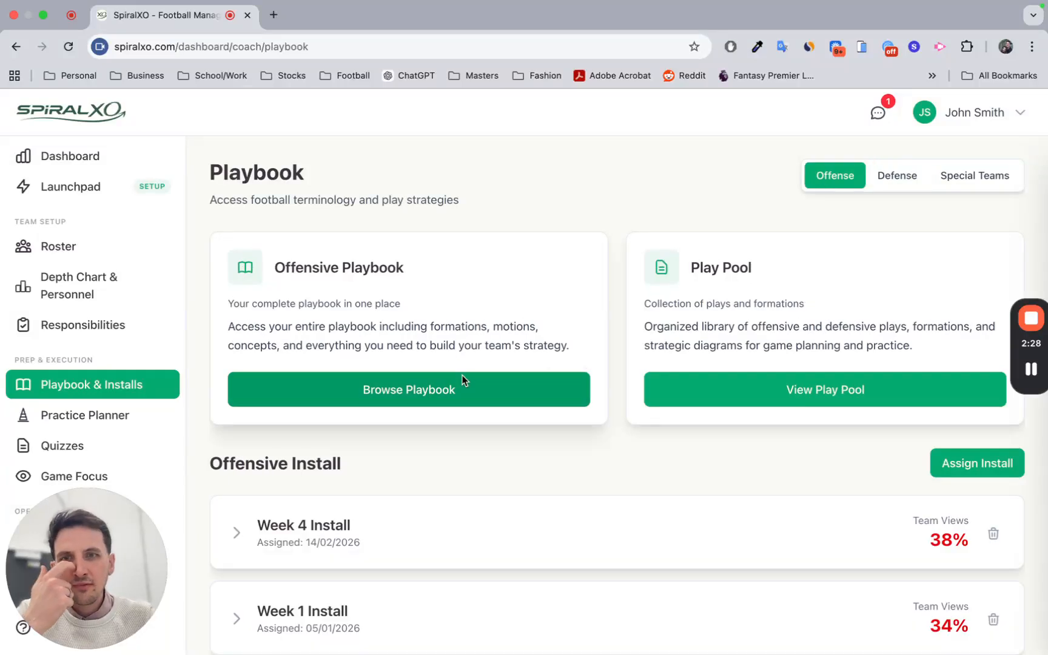
left_click(408, 403)
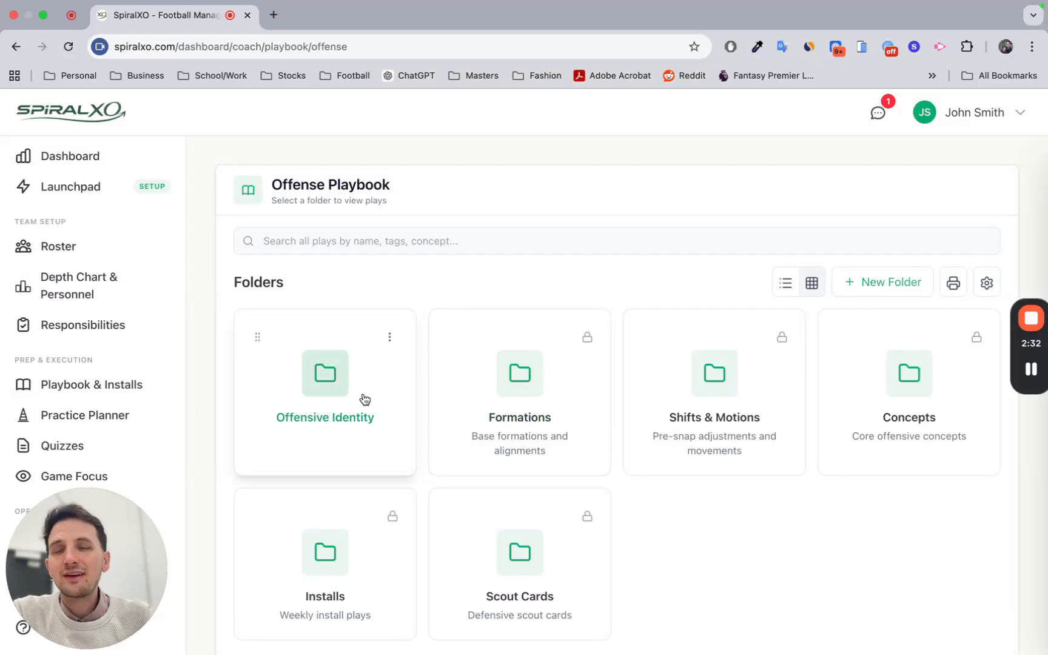
left_click(359, 357)
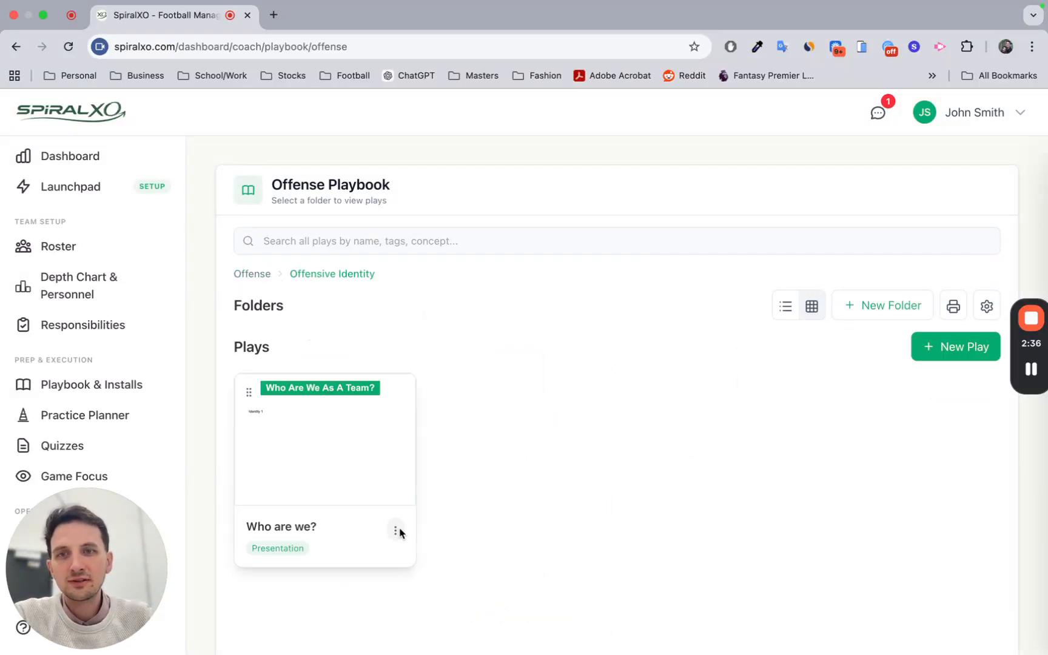
left_click(398, 545)
left_click(340, 636)
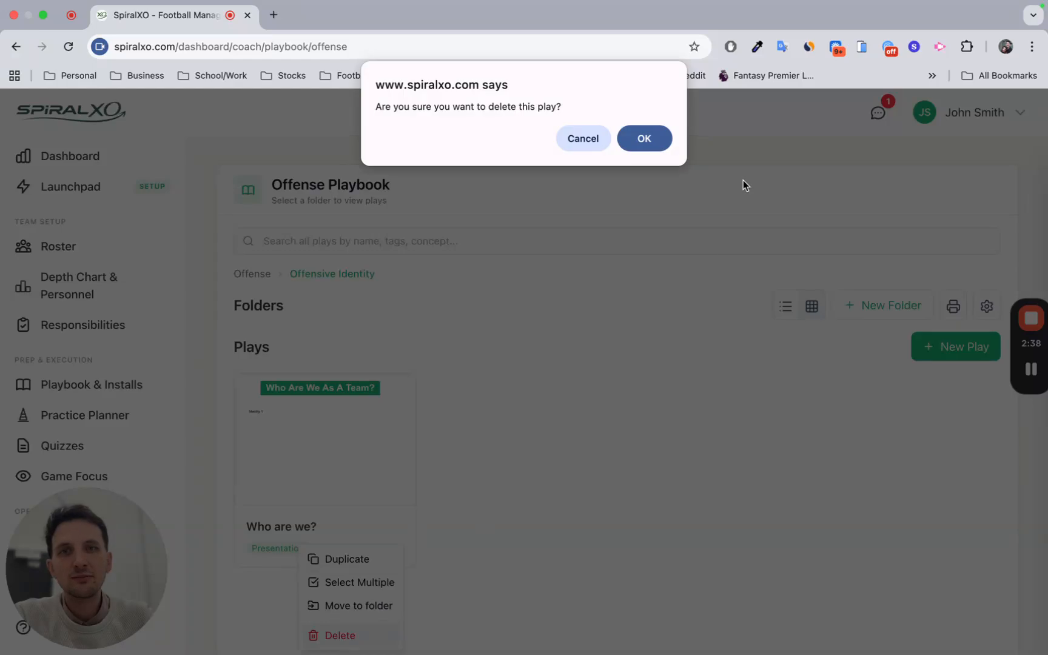
left_click(644, 138)
Return to the main Offense folder list and delete the Offensive Identity folder
left_click(270, 279)
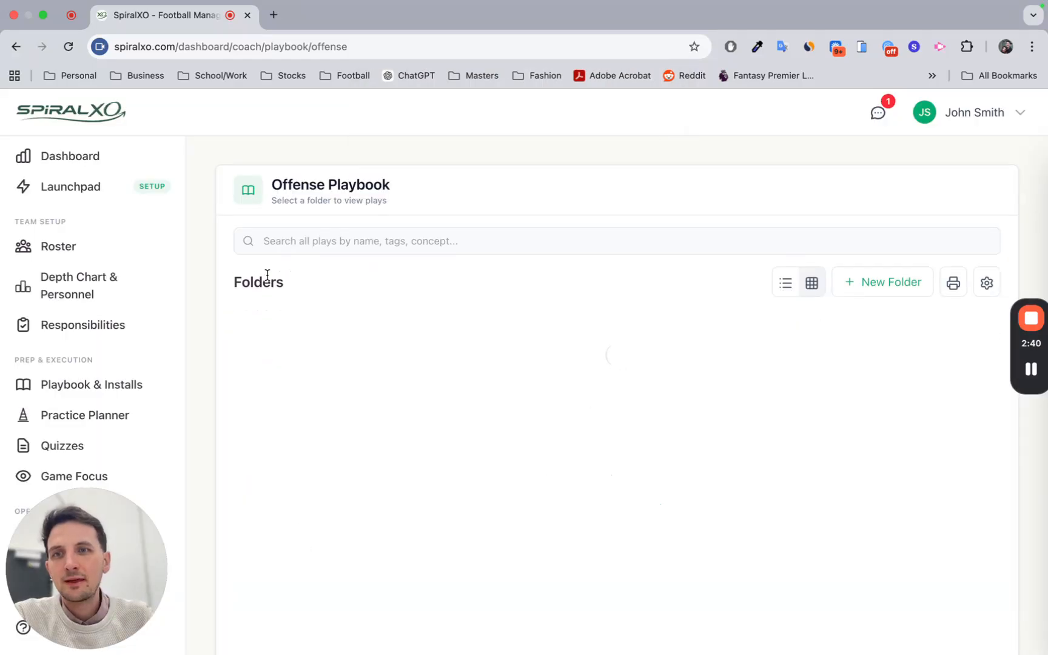
left_click(393, 343)
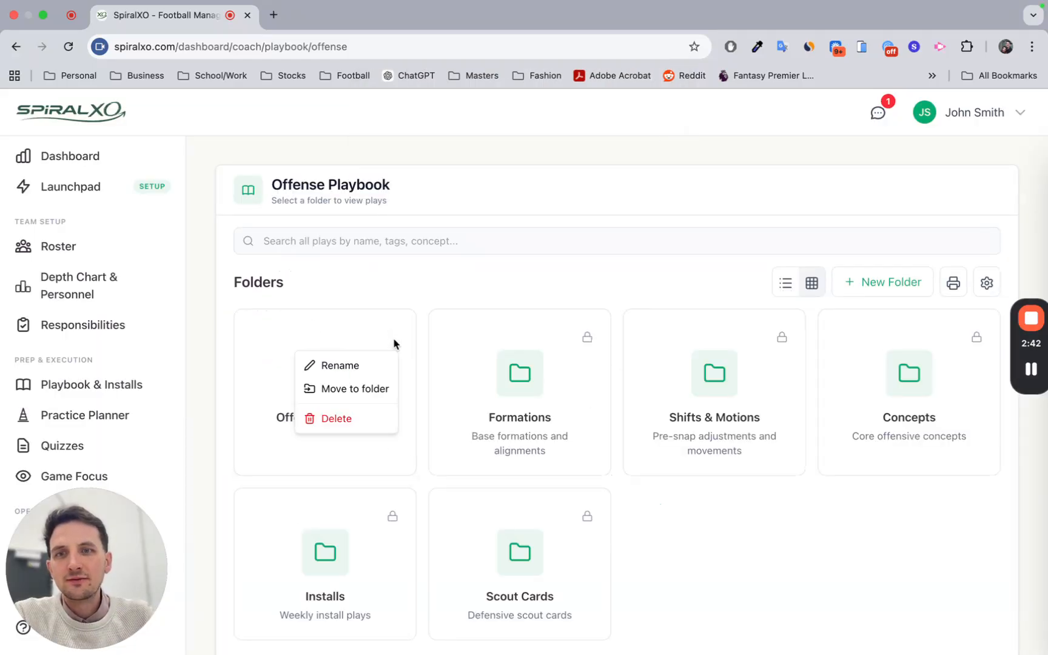
left_click(355, 418)
left_click(646, 446)
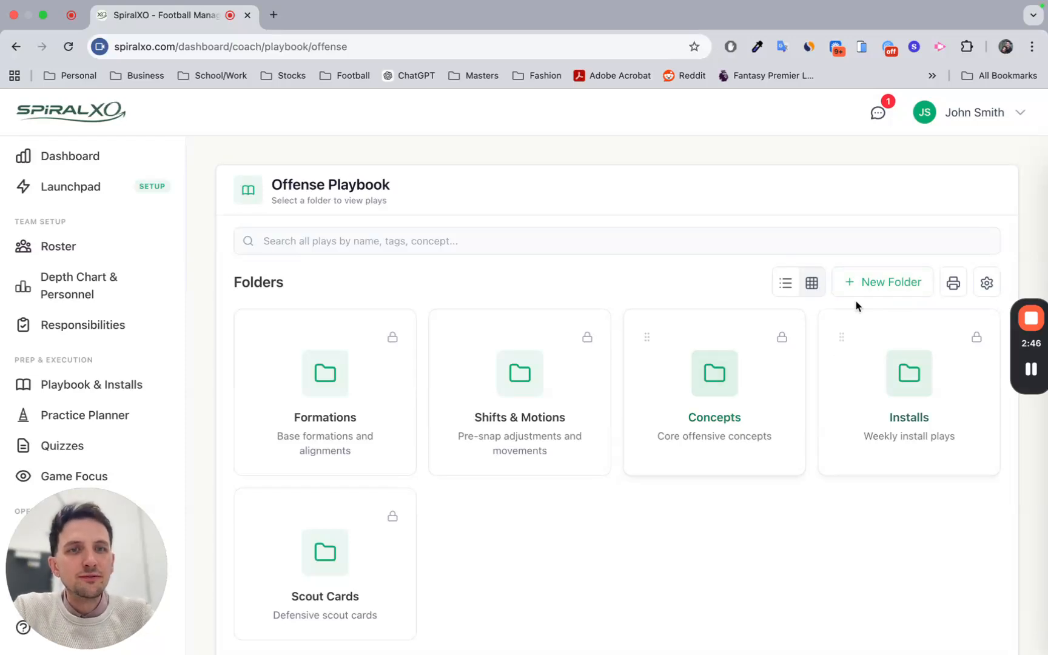
Create a folder named "The Machine!" in the offense playbook and move it ahead of the Formations folder
left_click(883, 283)
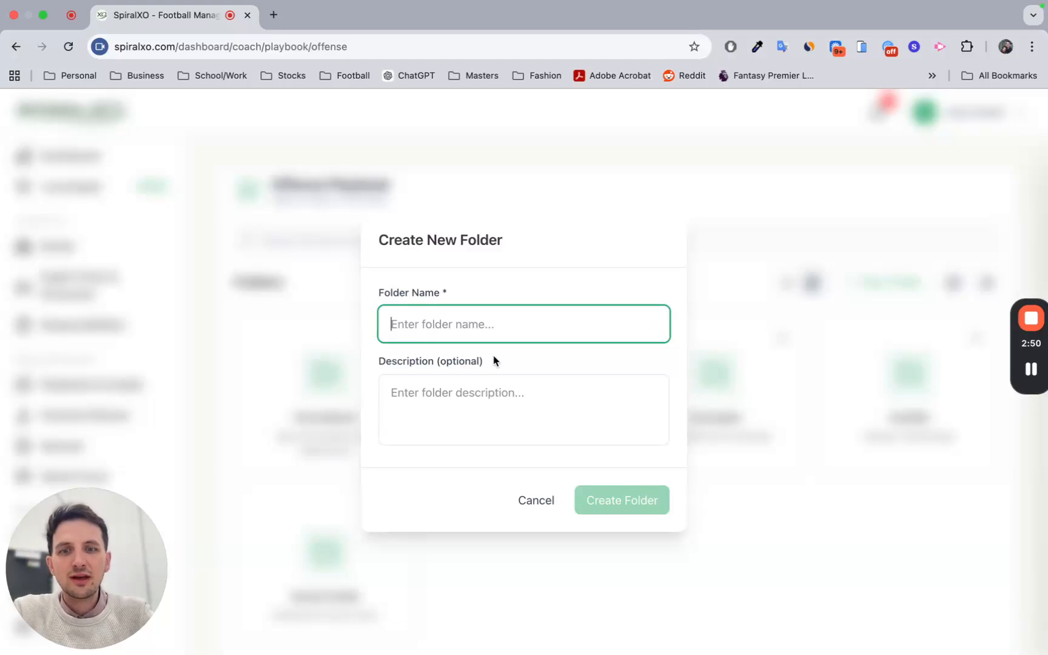
type("The Machine!")
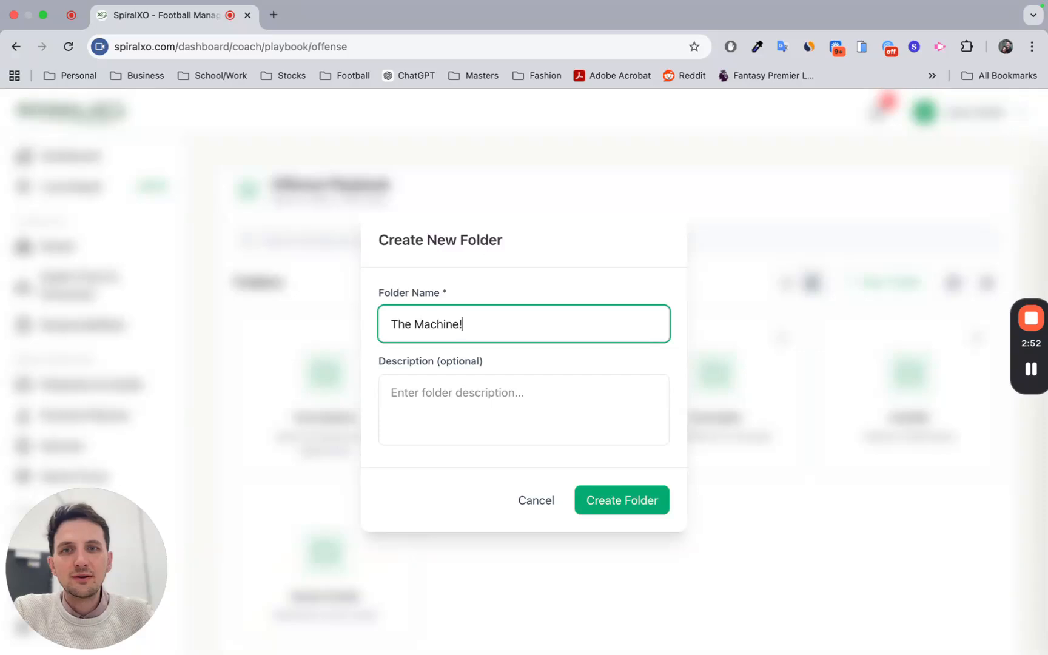
left_click(620, 494)
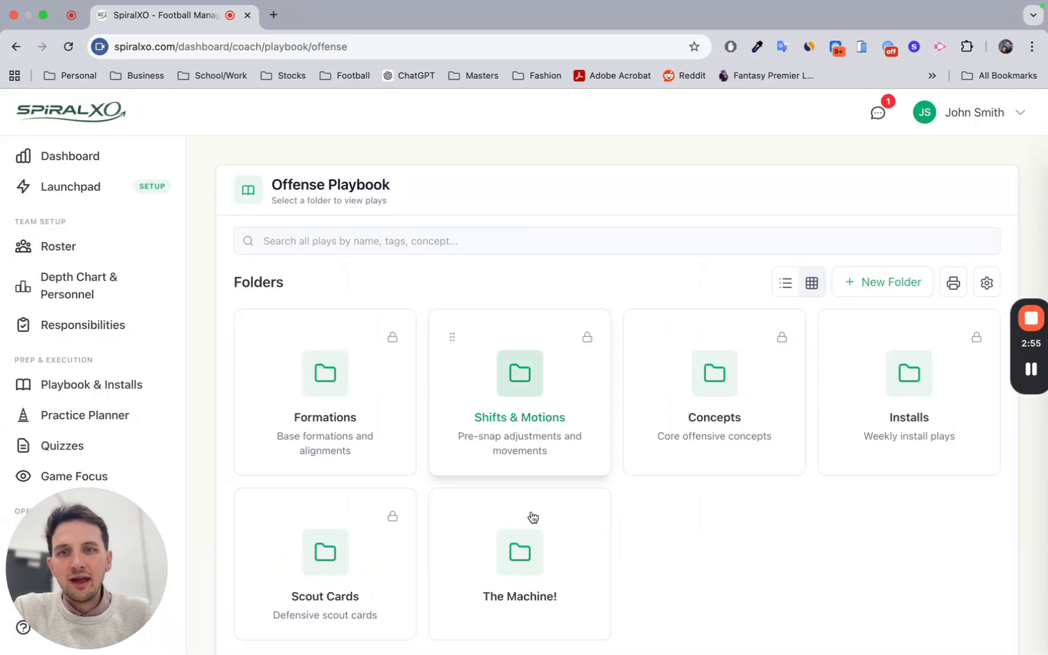
left_click_drag(453, 515, 273, 367)
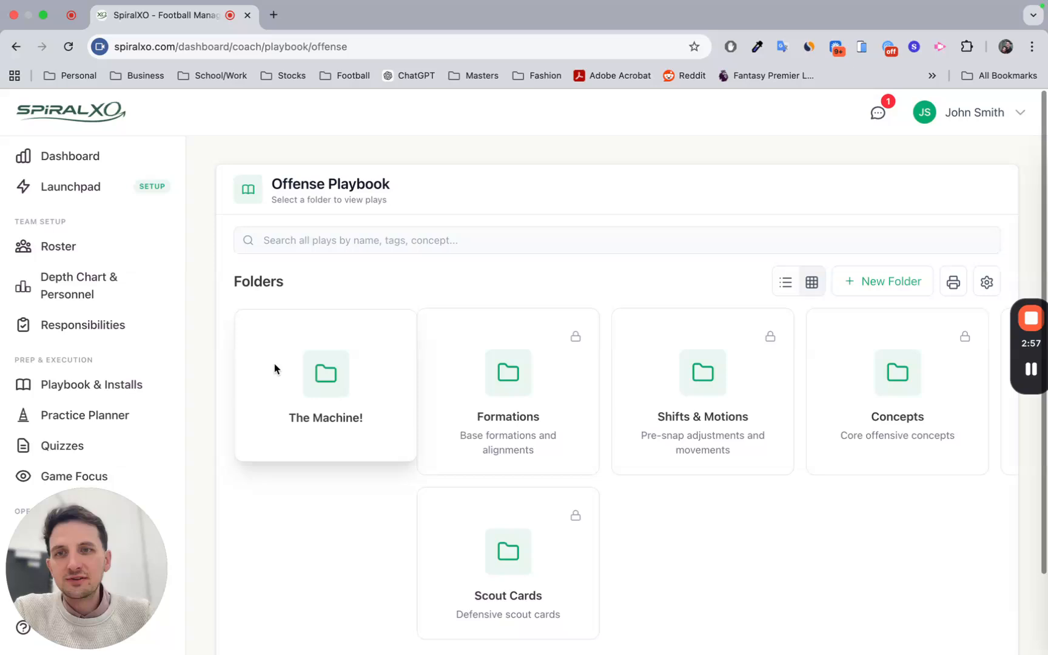
left_click(330, 414)
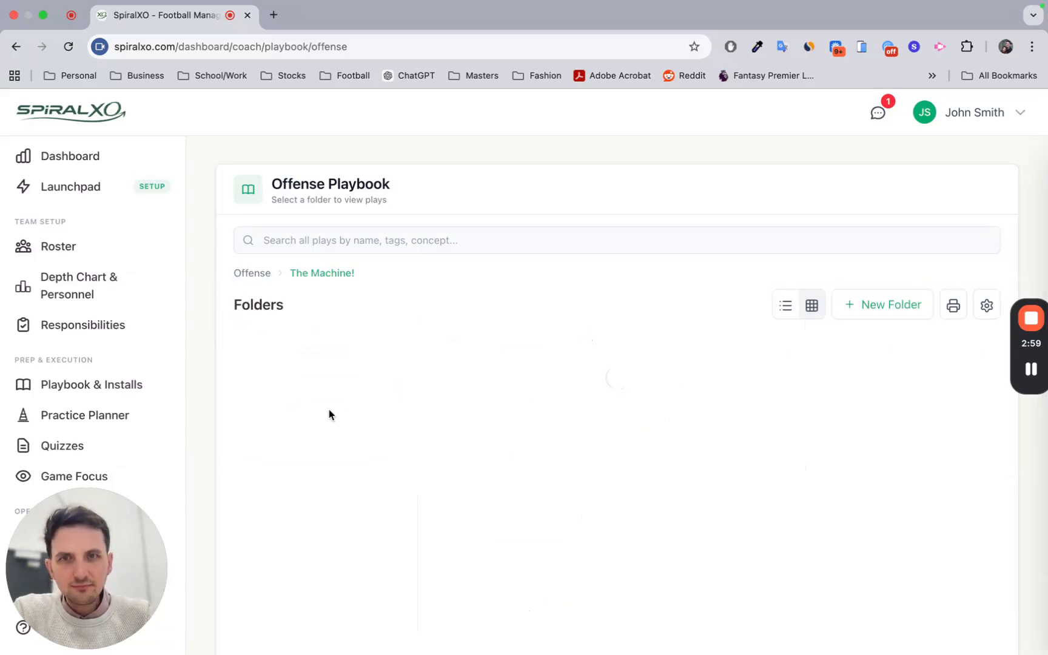
scroll(606, 432, "down", 3)
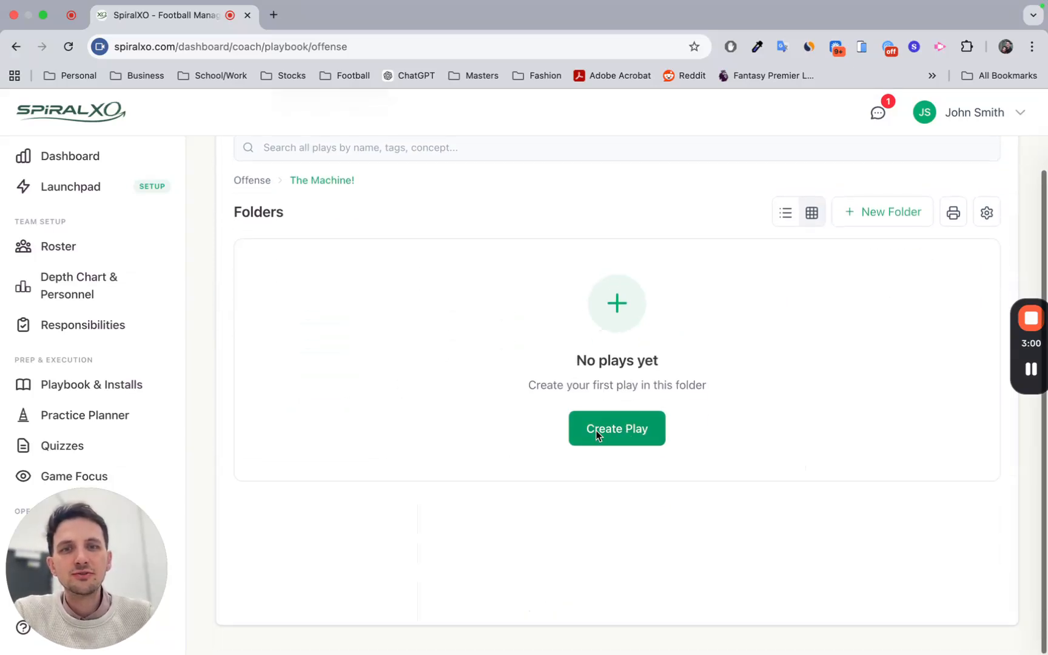
left_click(241, 182)
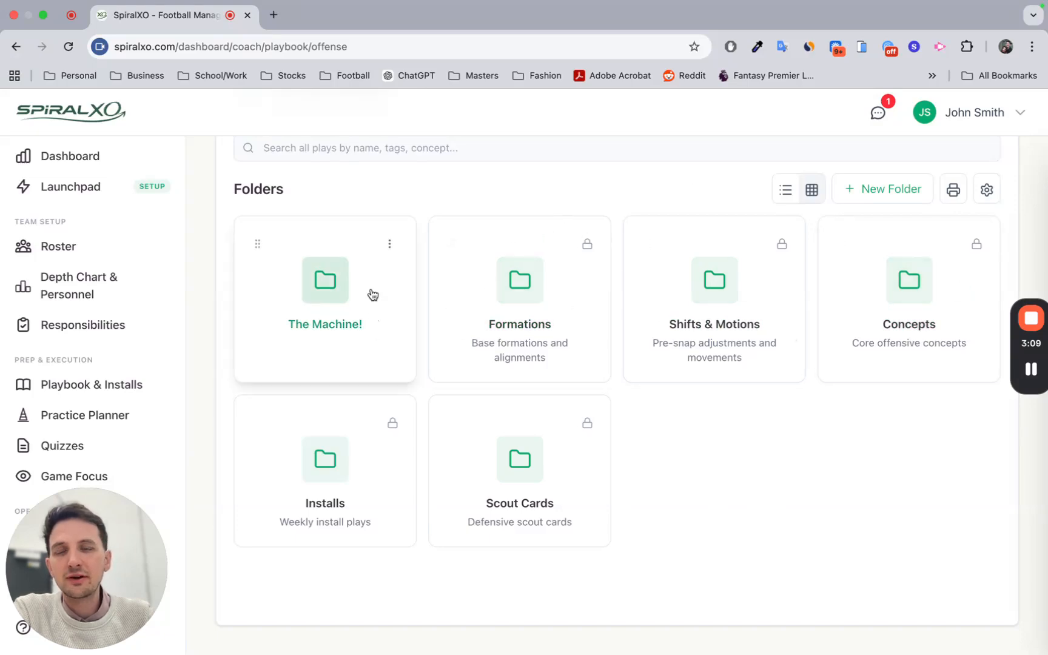
scroll(364, 327, "up", 3)
Create a play in the The Machine! folder and name it "Welcome to the Machine!"
left_click(358, 357)
scroll(454, 385, "down", 2)
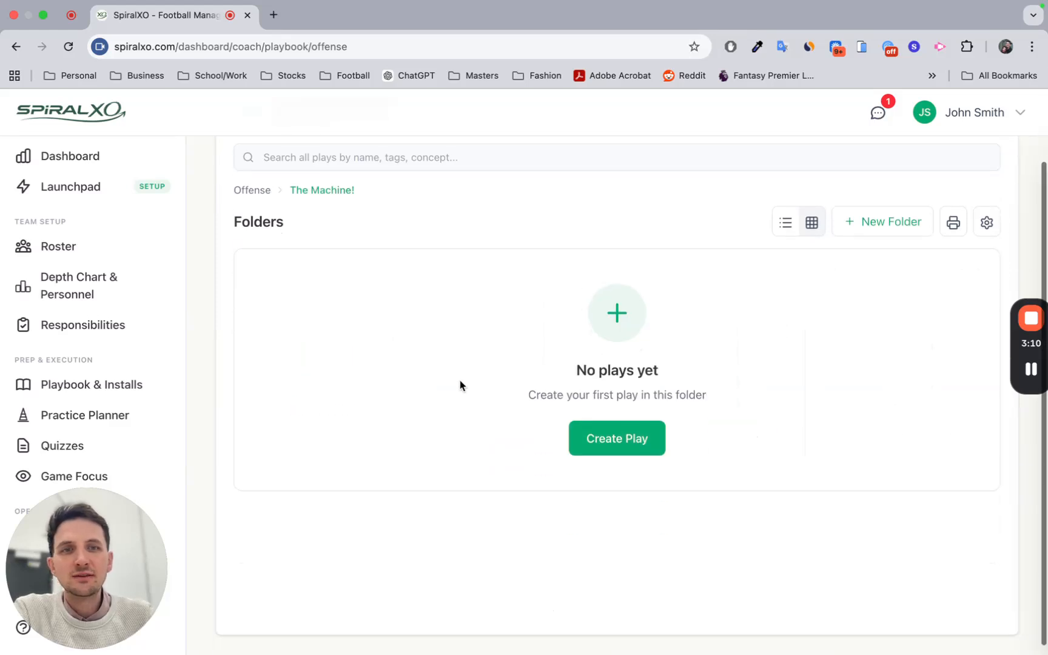
left_click(624, 444)
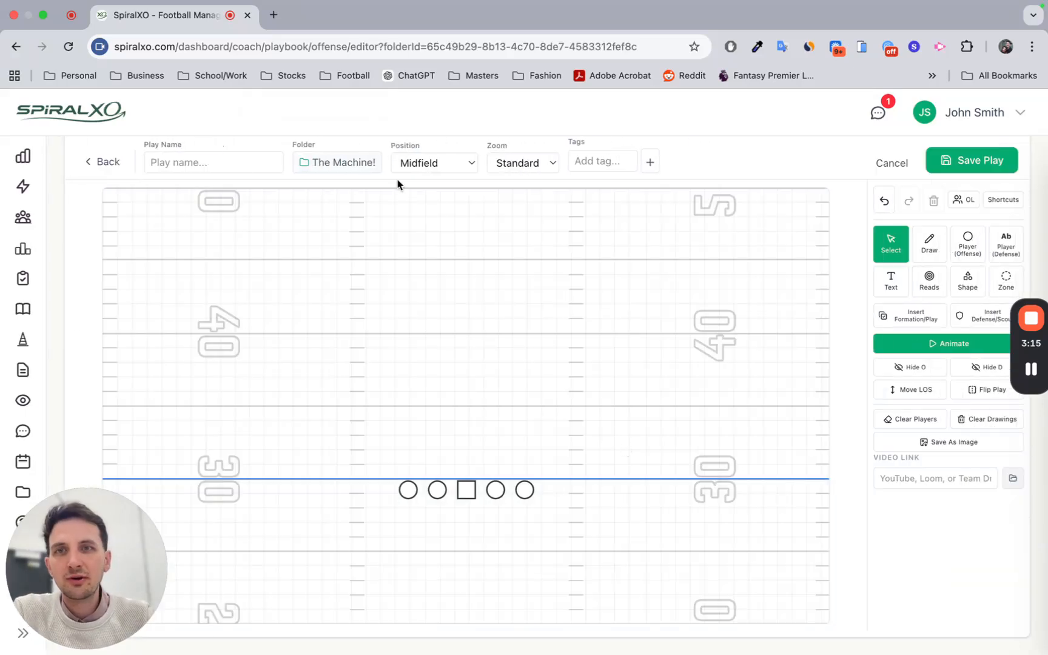
left_click(255, 166)
type("Welc")
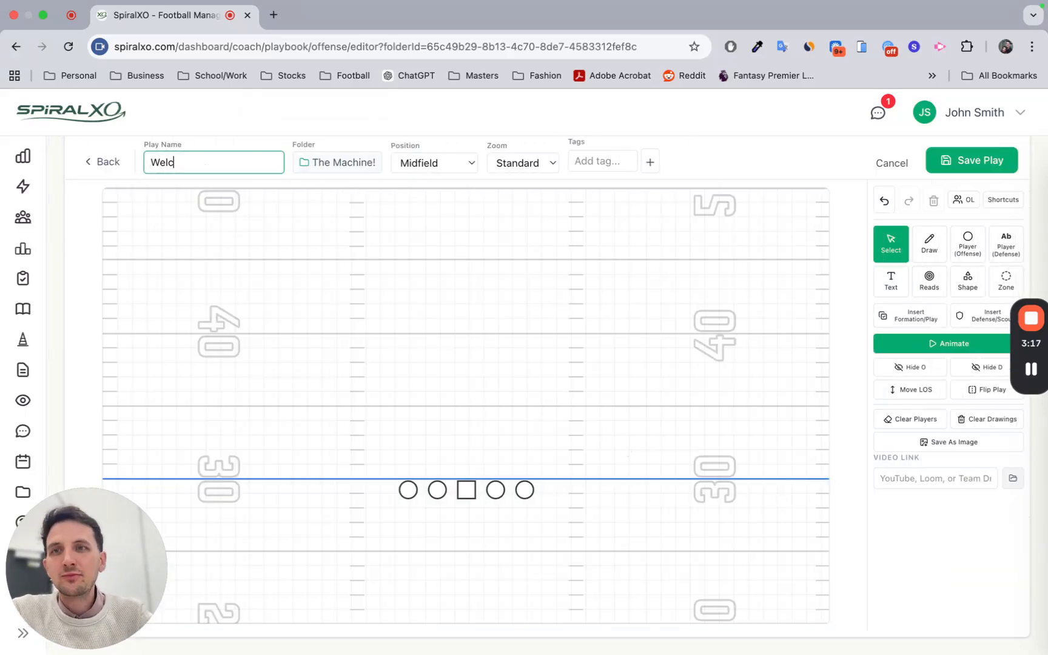
type("ome to the ")
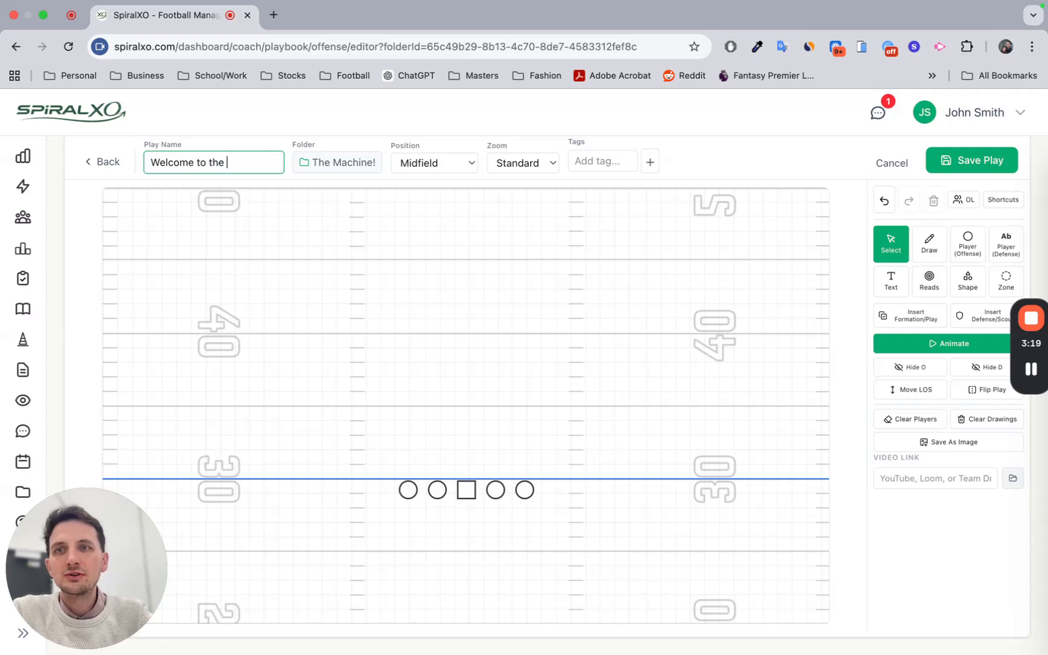
type("Machine!")
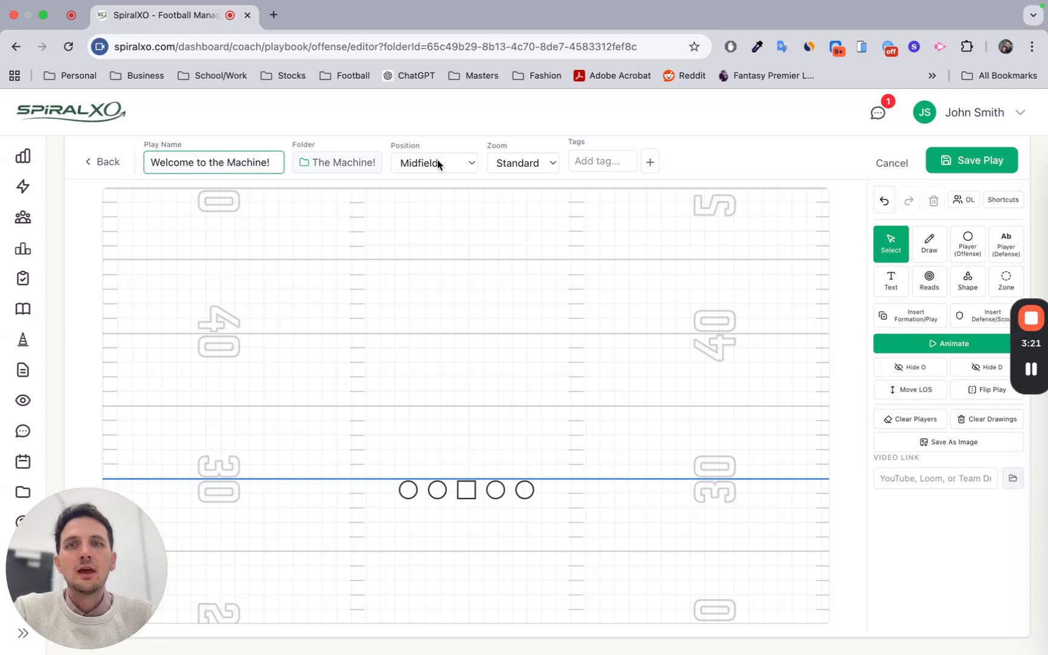
Set the play's position to Presentation and clear all players from the canvas
left_click(435, 162)
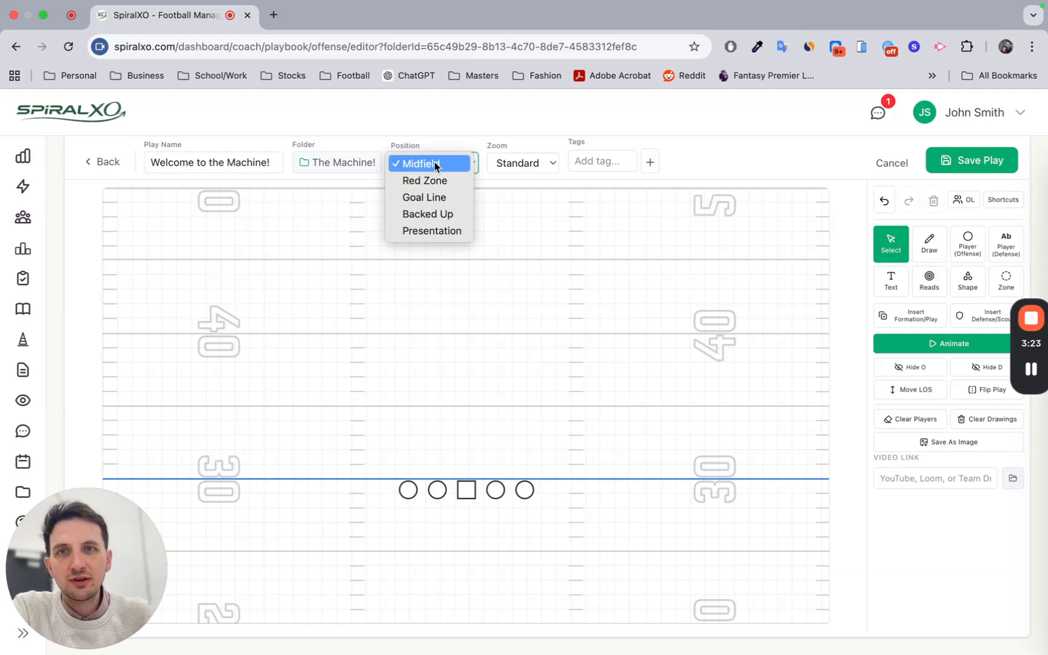
left_click(425, 230)
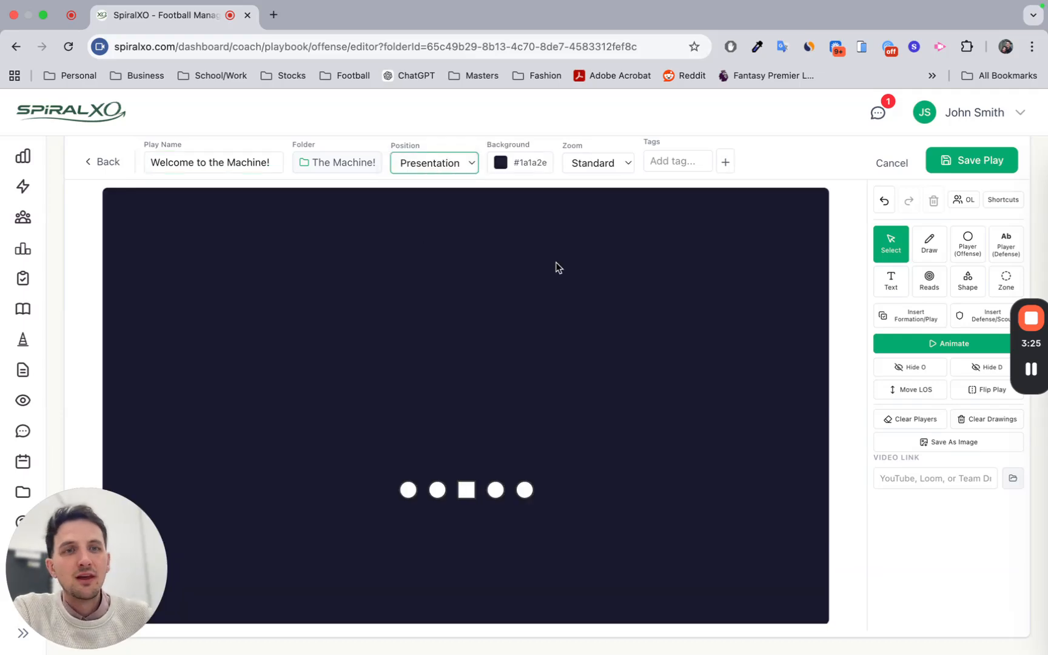
left_click(924, 425)
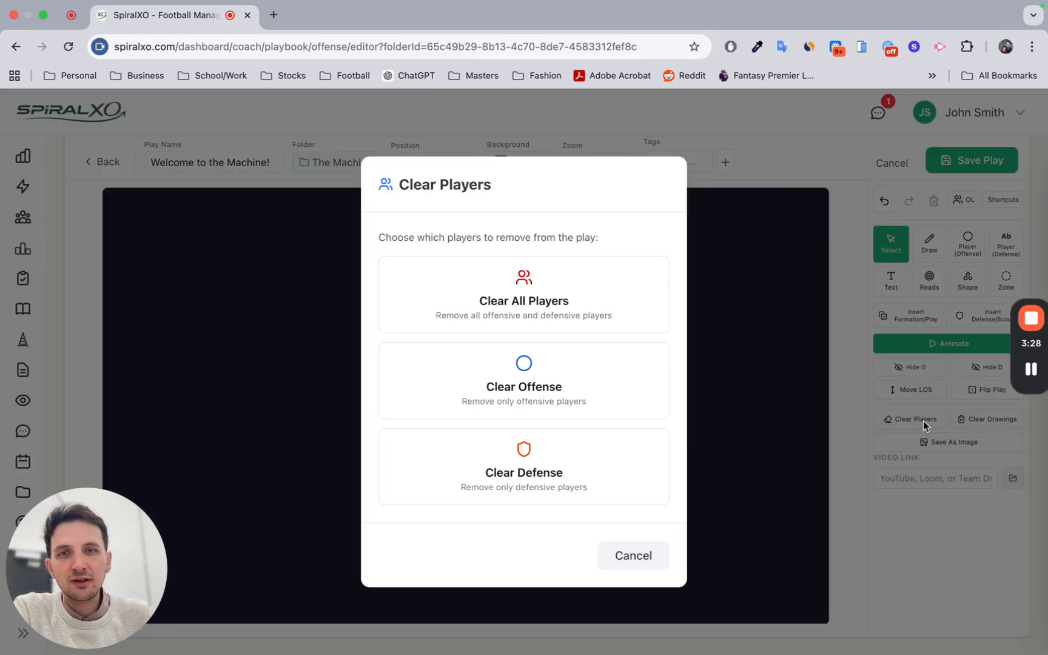
left_click(530, 282)
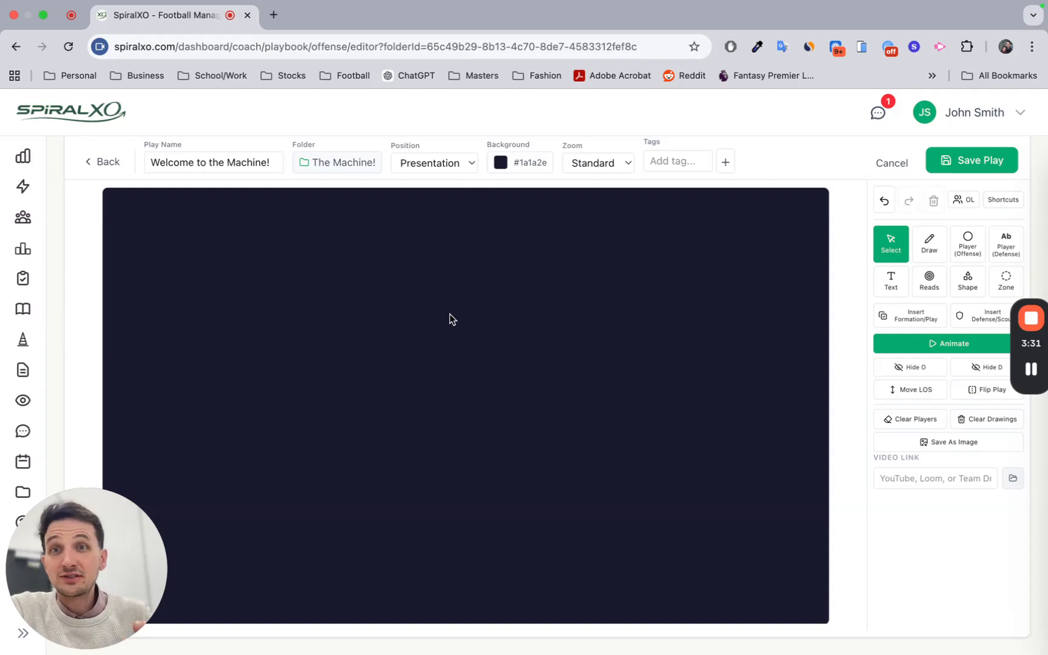
Set the presentation's background colour to the dark blue #1f4068
left_click(501, 163)
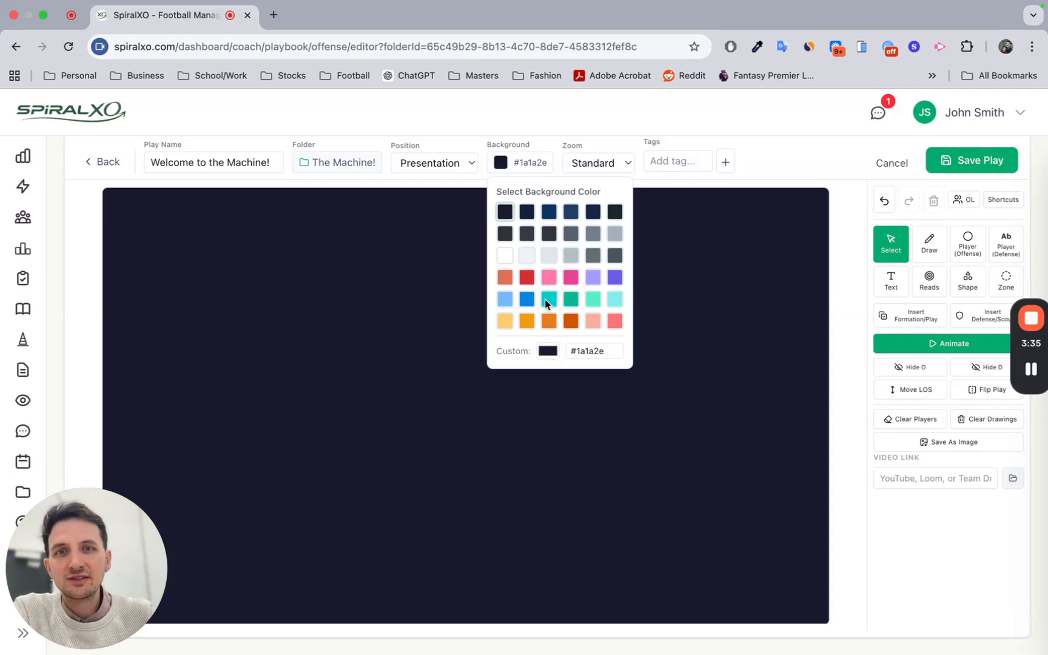
left_click(527, 300)
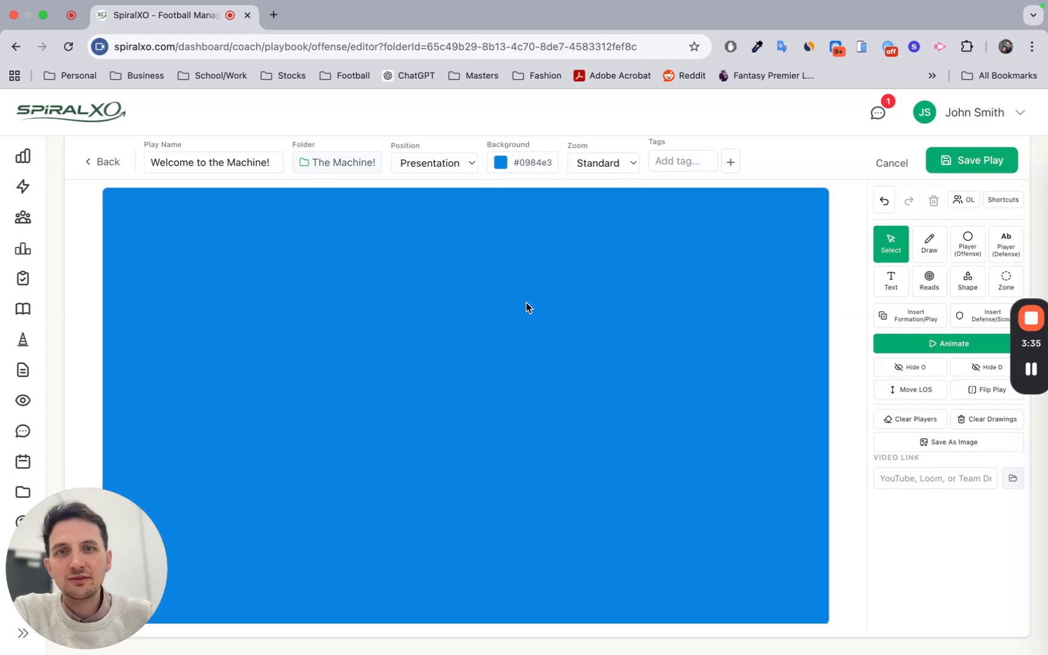
left_click(522, 160)
left_click(570, 211)
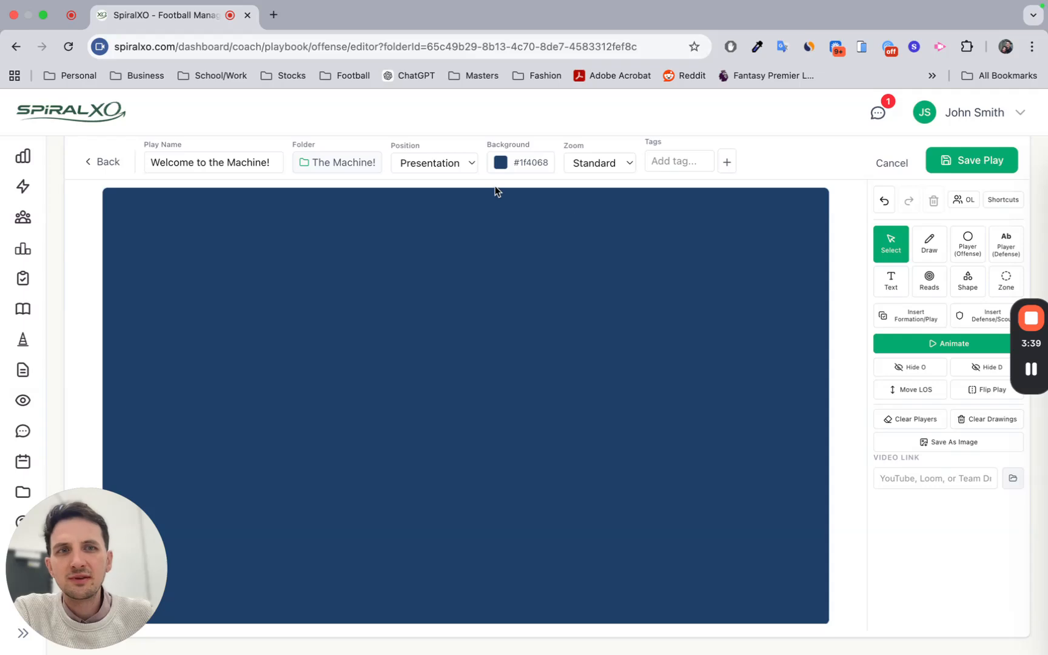
Add a text box reading "Welcome to the offensive unit at X HS" and adjust it near the slide's upper centre
left_click(884, 286)
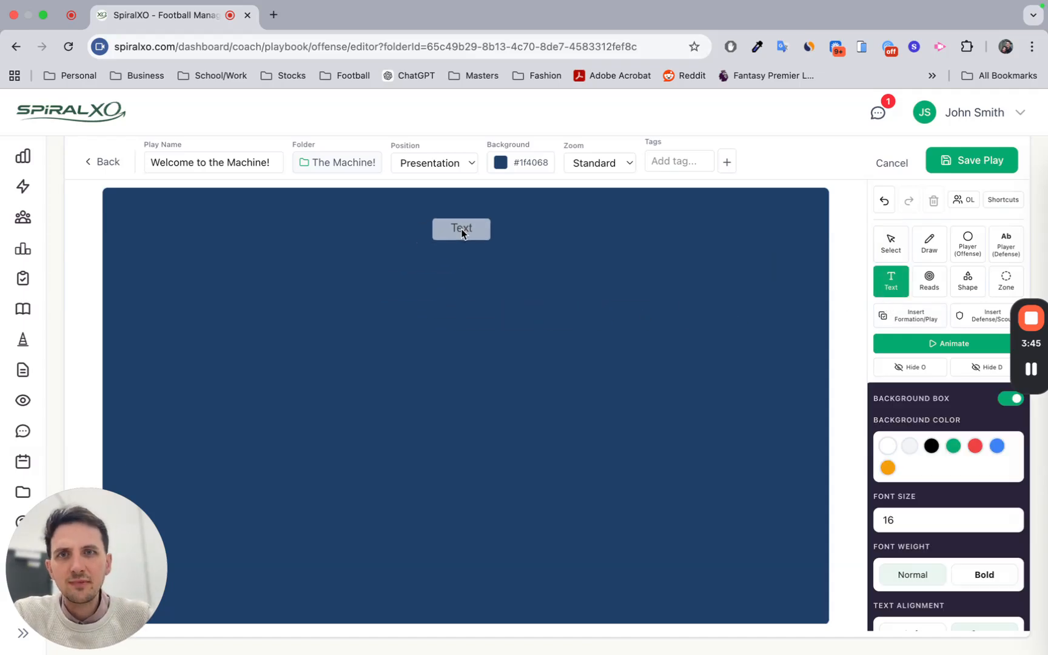
left_click(460, 228)
type("We")
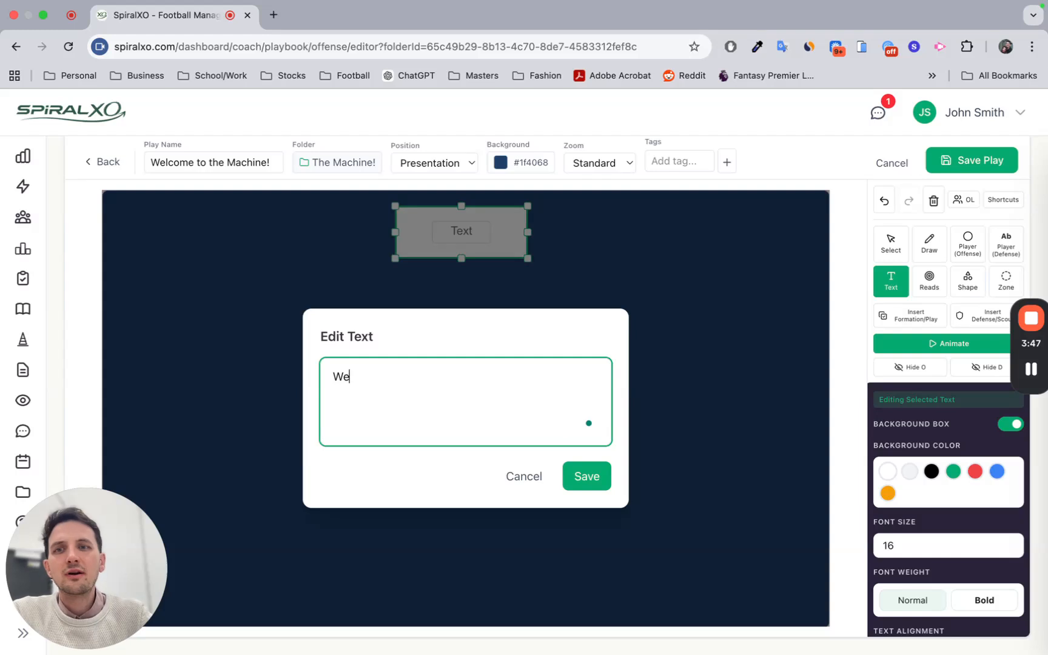
type("lcome to the offensive unit at X HS")
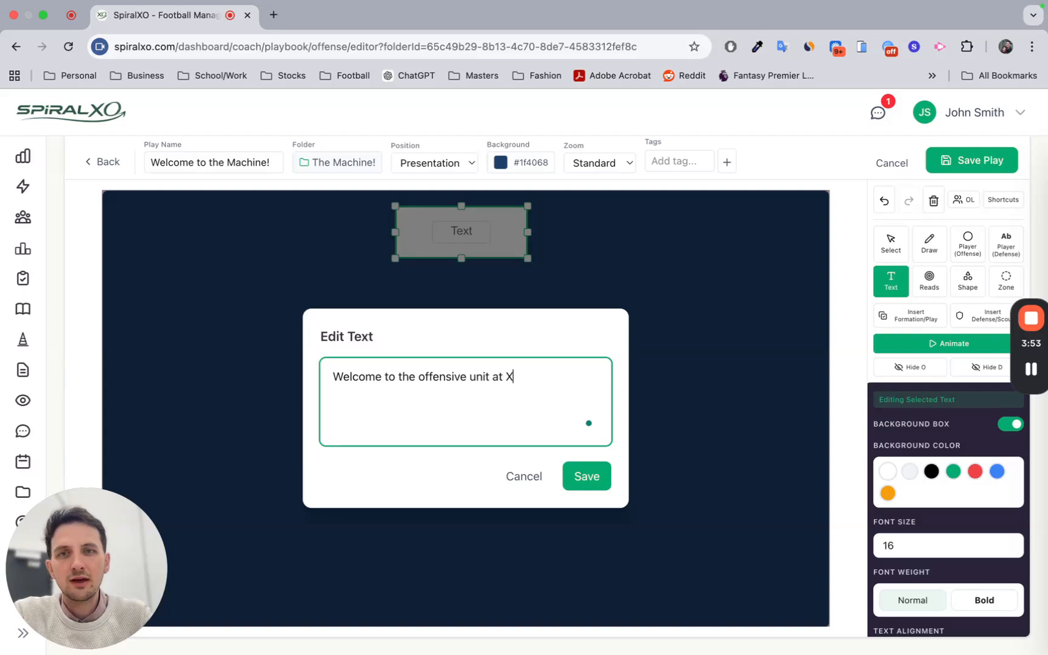
left_click(579, 474)
left_click_drag(528, 231, 568, 245)
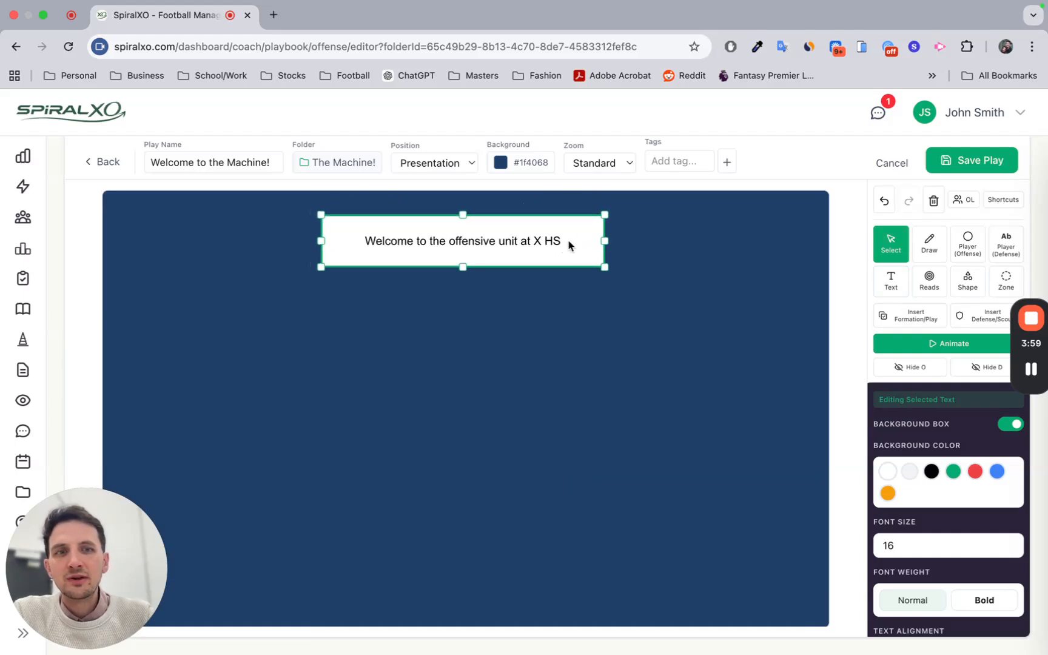
Set the welcome text's font size to 20 and its weight to bold
left_click(1009, 542)
left_click(1009, 542)
left_click(1009, 542)
left_click(1009, 542)
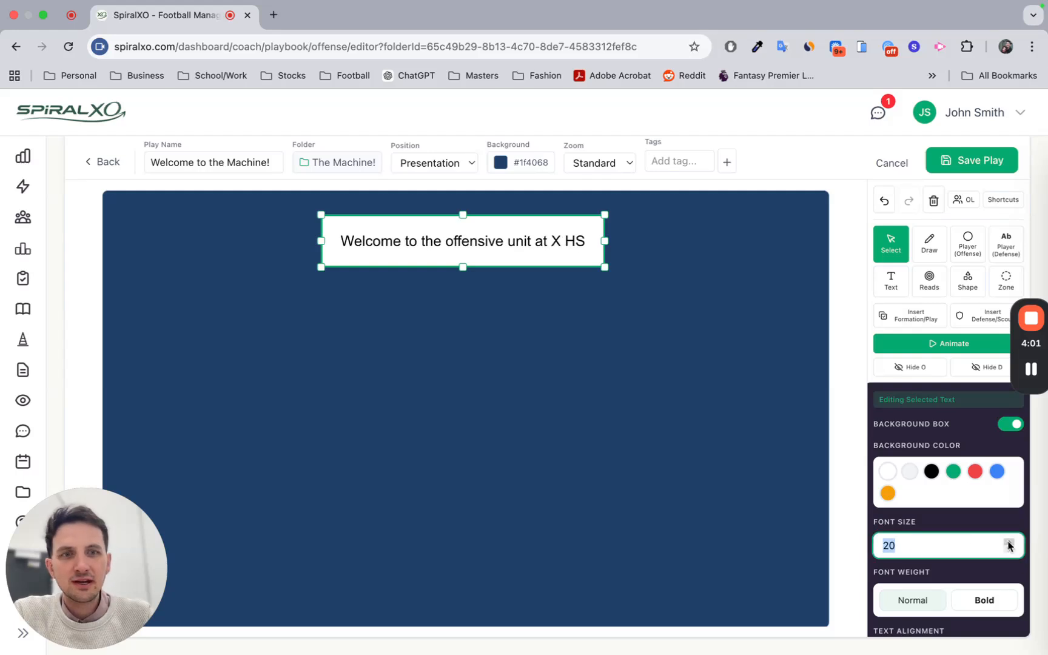
left_click(972, 600)
Try left alignment on the welcome text, set it back to centre, and colour the text red
scroll(971, 558, "down", 3)
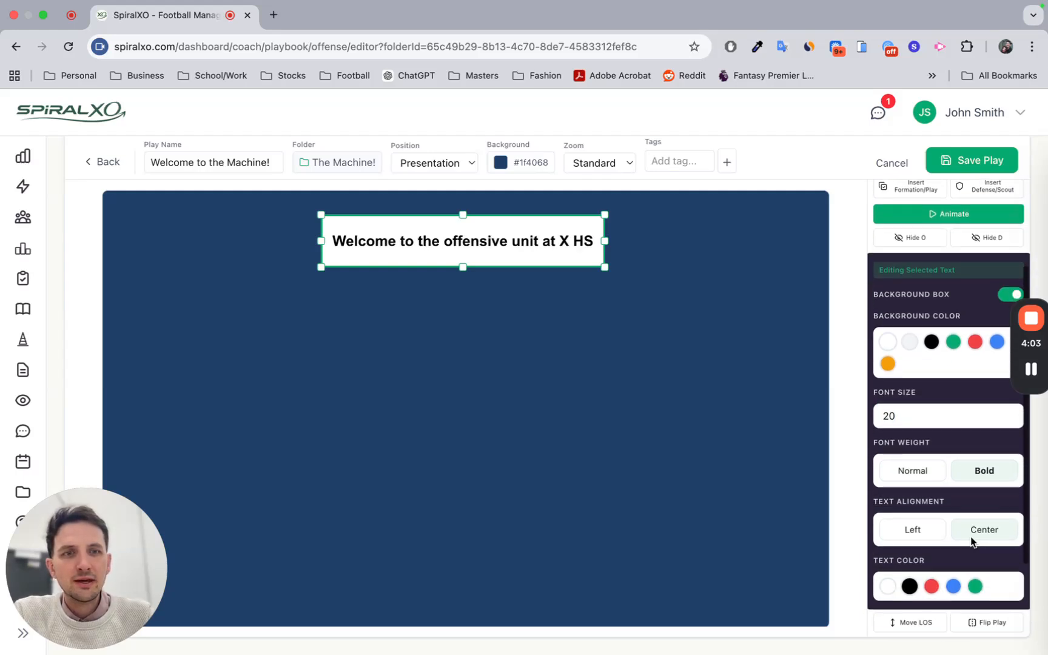
left_click(920, 529)
left_click(966, 529)
scroll(946, 524, "down", 1)
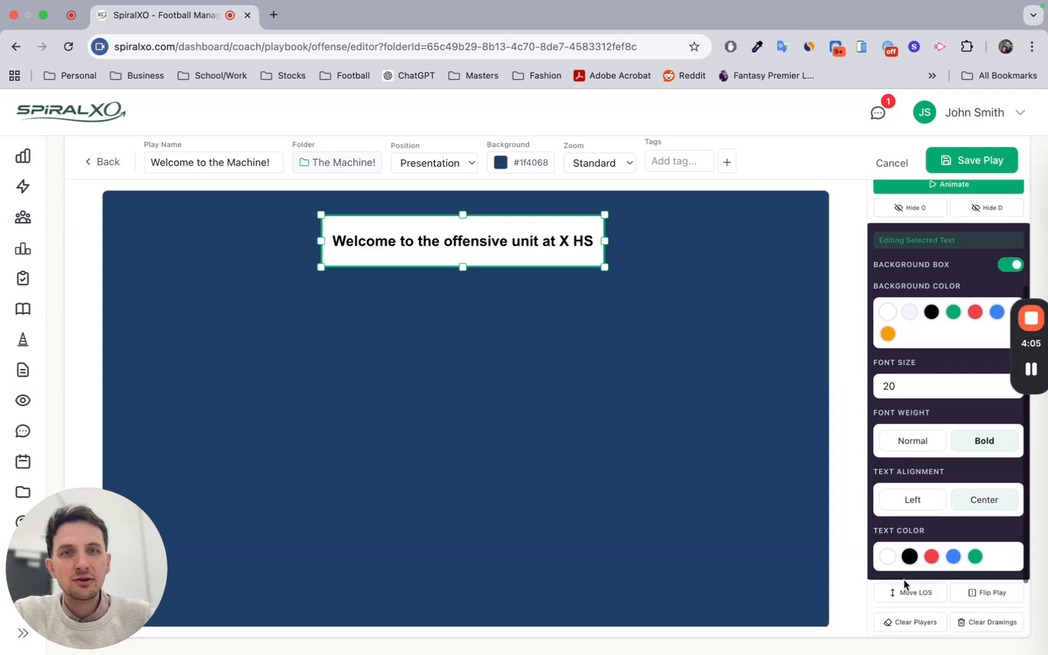
left_click(931, 525)
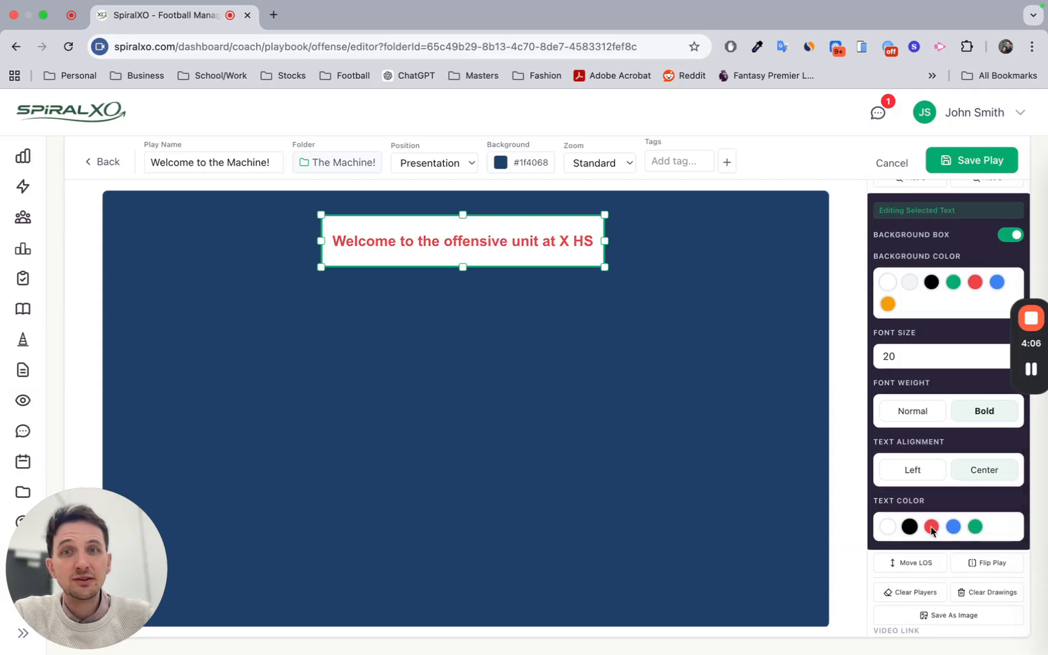
Try white for the welcome text, set its colour to black, and reposition the box near the slide's upper centre
left_click(887, 526)
scroll(912, 487, "up", 1)
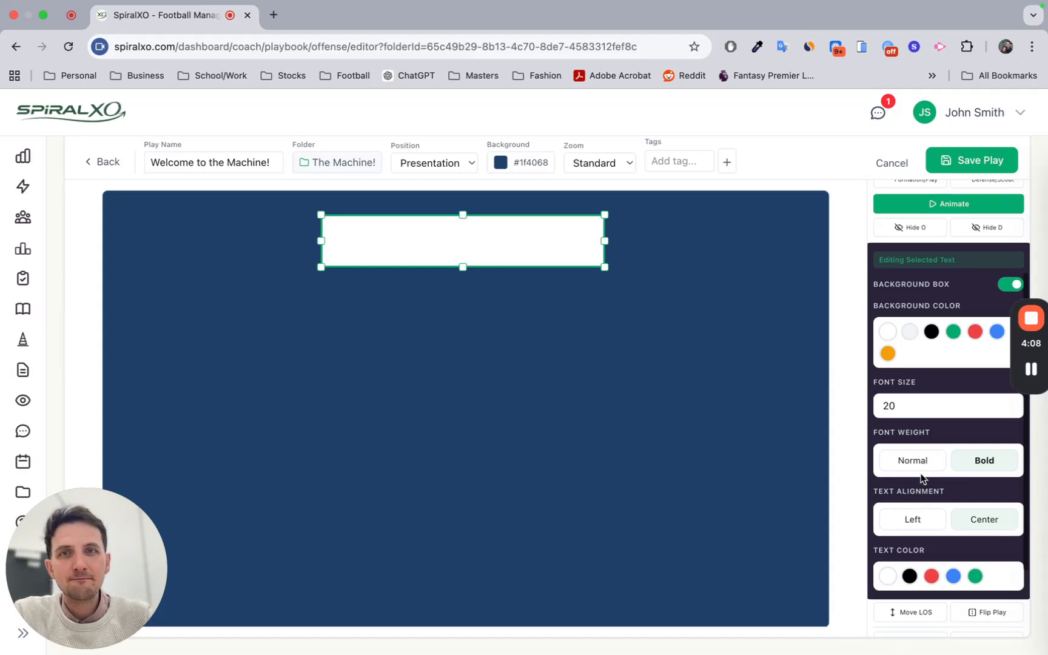
left_click(909, 569)
left_click(552, 286)
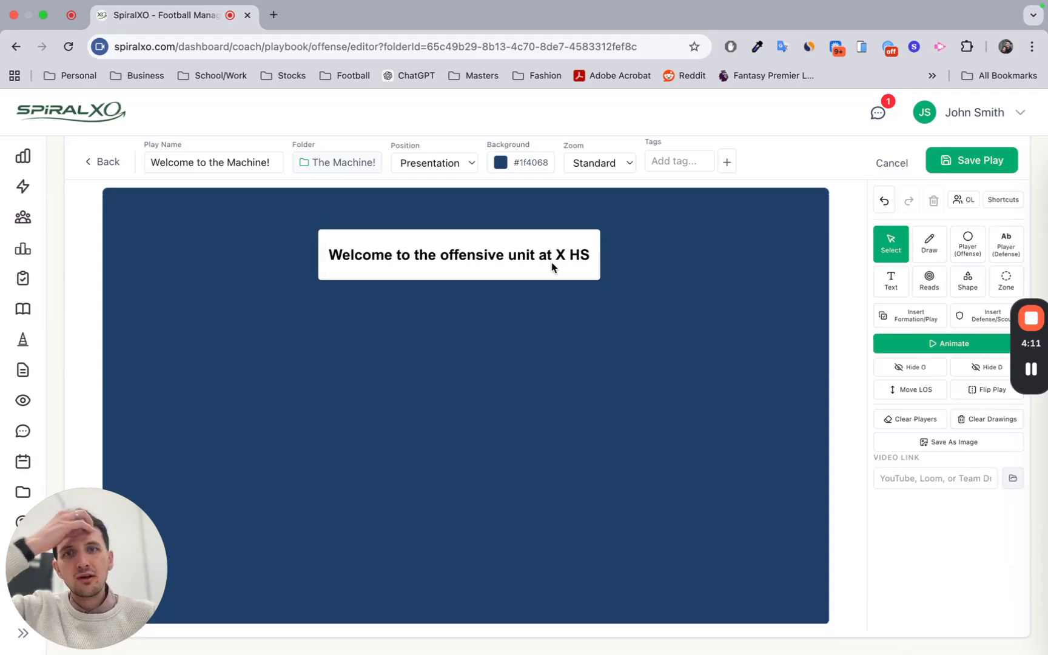
left_click_drag(557, 252, 552, 255)
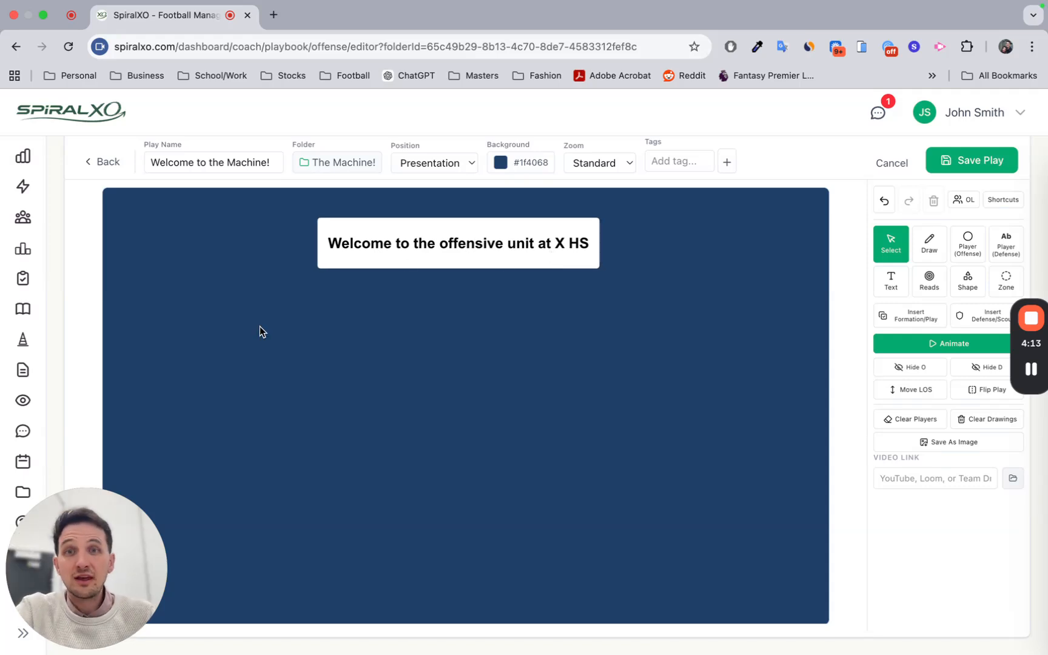
Save the "Welcome to the Machine!" presentation, preview it from its folder, and close the preview
left_click(947, 164)
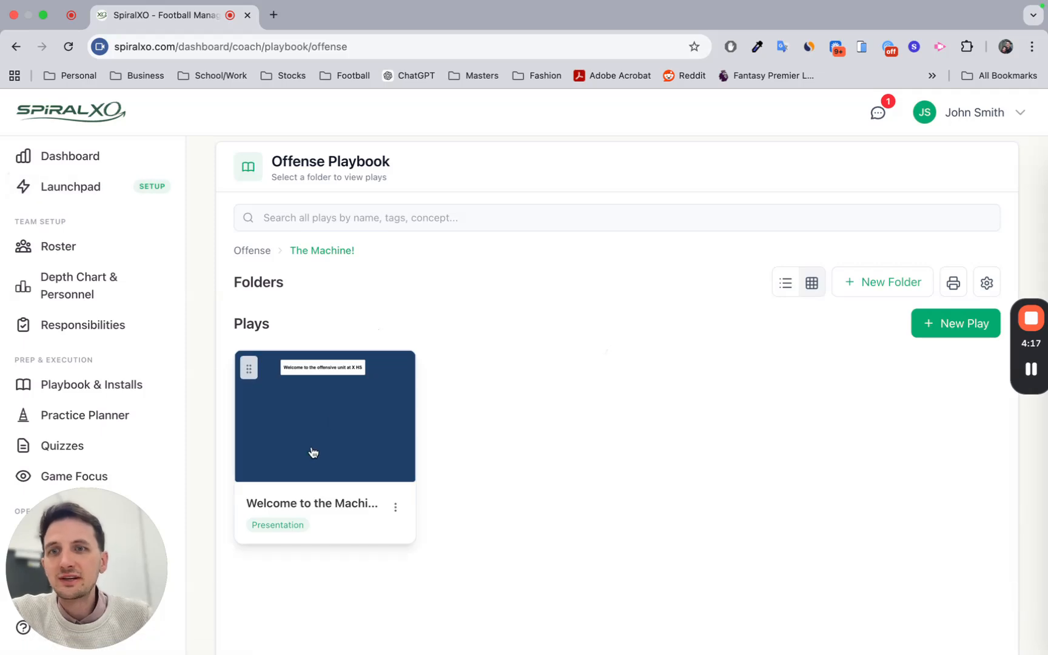
left_click(313, 450)
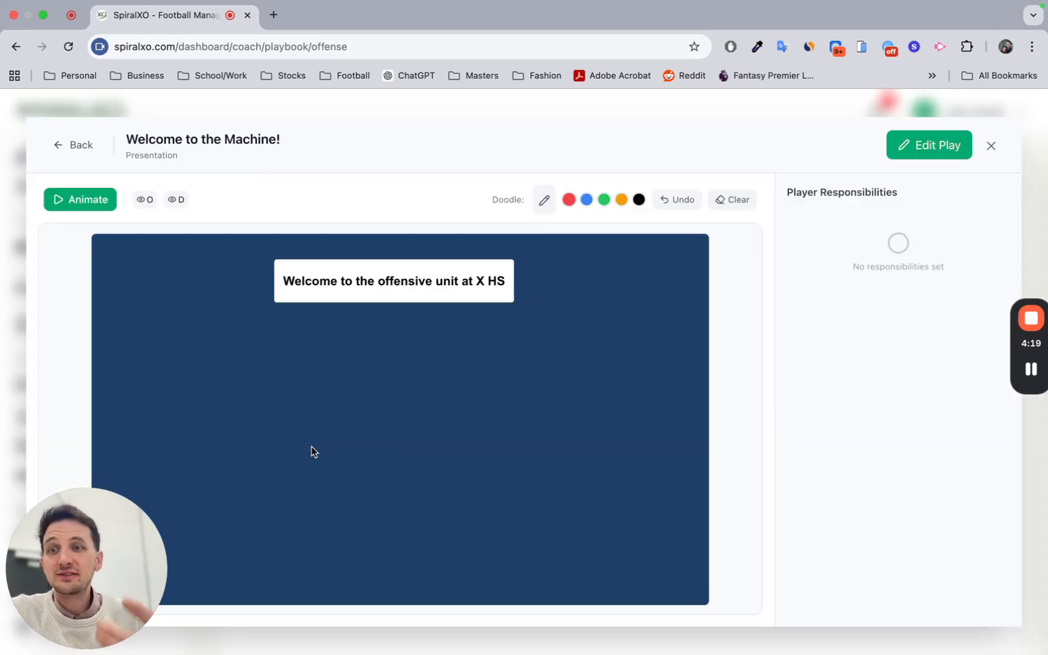
left_click(991, 145)
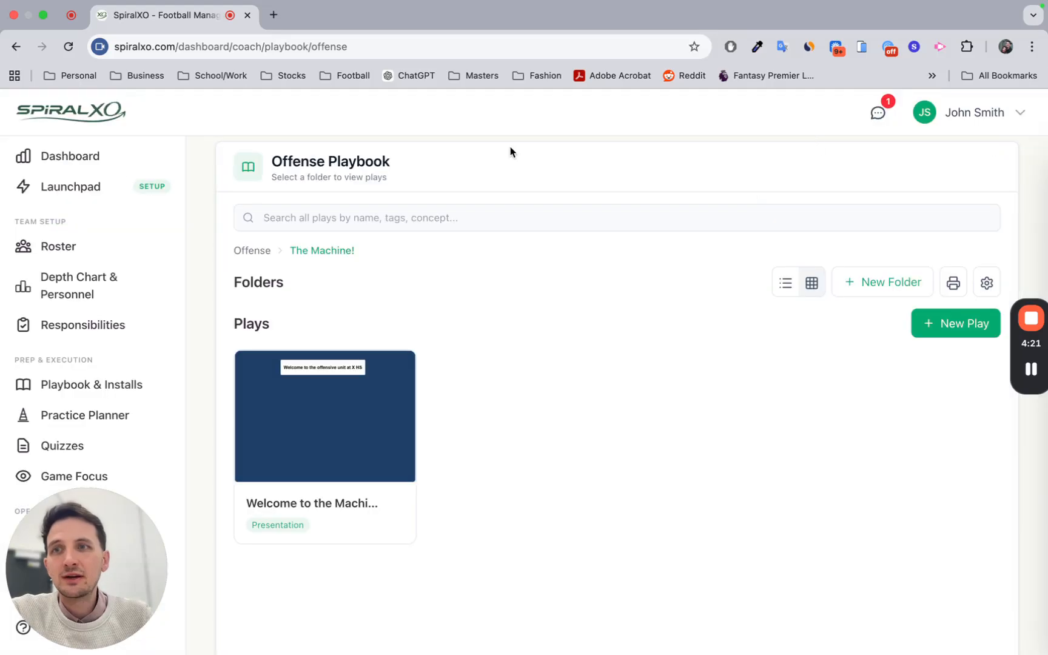
Mark the Launchpad Week 1 task "Open the Playbook builder and create your Philosophy folder" as complete
left_click(119, 198)
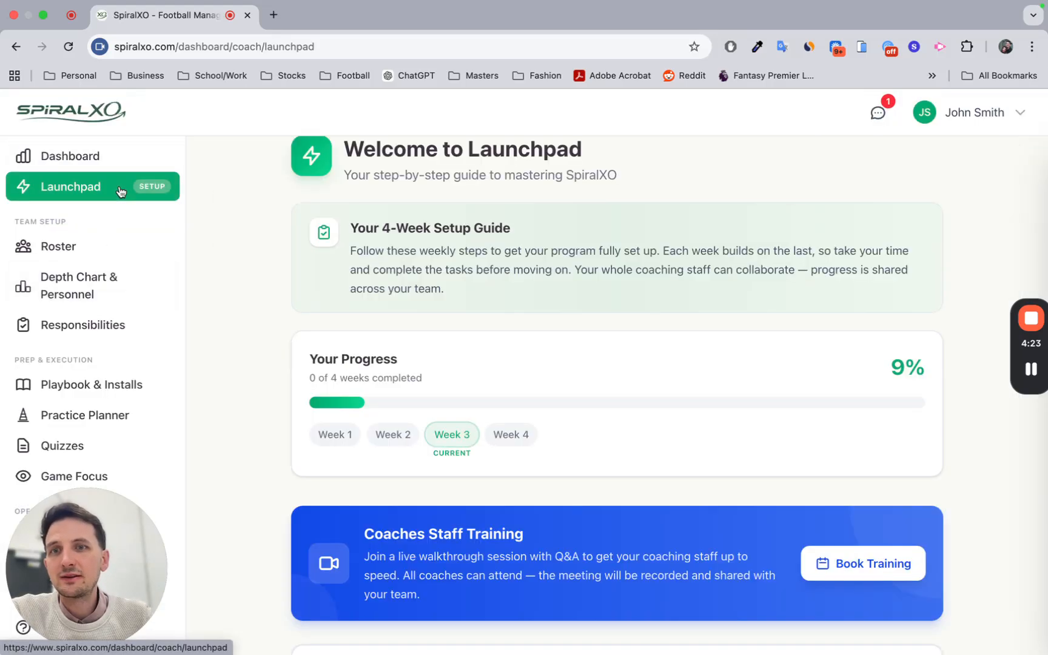
scroll(459, 333, "down", 8)
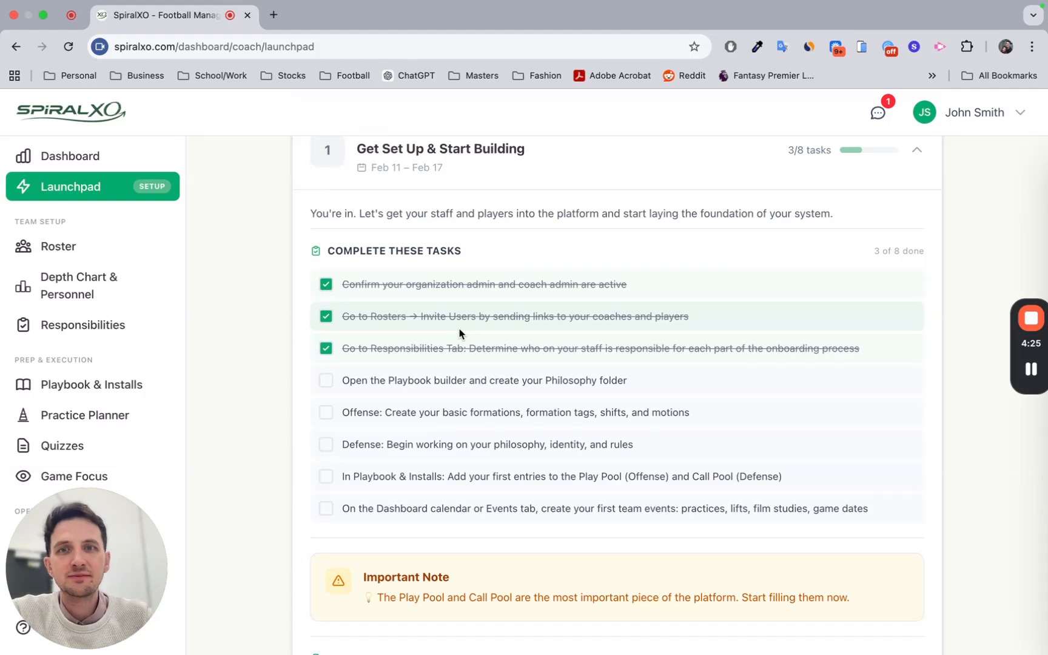
left_click(320, 384)
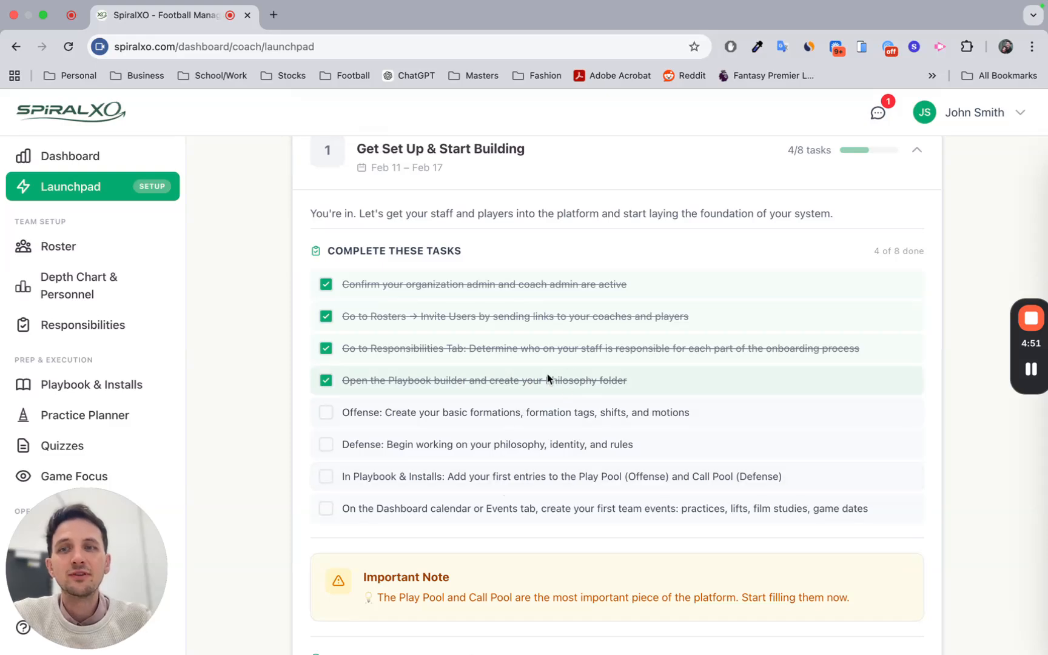
Start a new play in the Formations subfolder of the offensive playbook's Formations folder
left_click(80, 393)
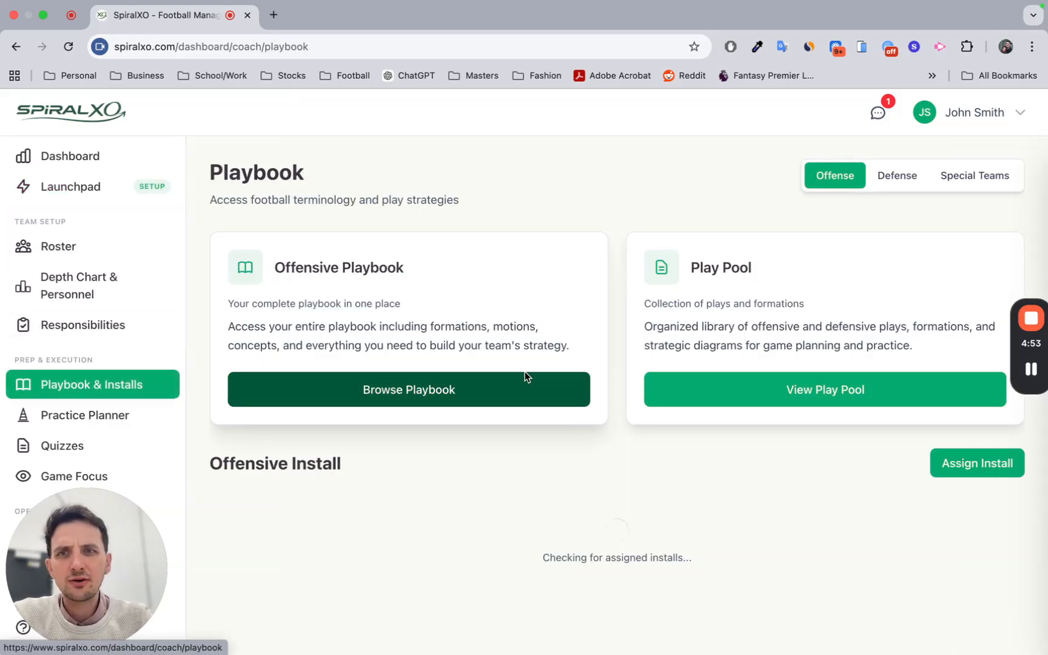
left_click(468, 387)
scroll(624, 298, "down", 3)
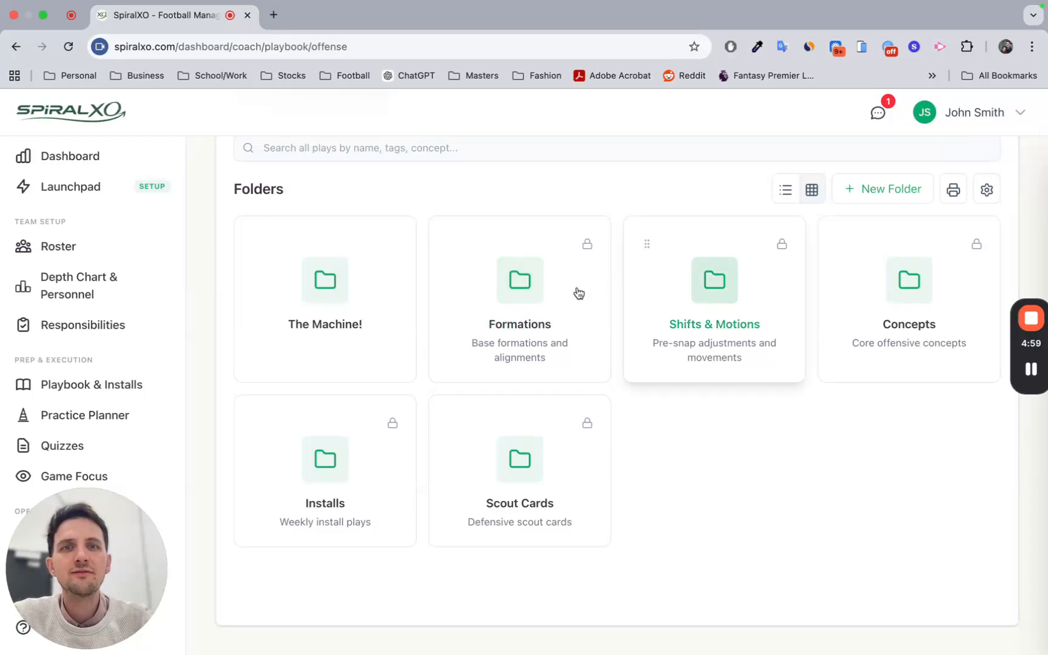
left_click(520, 306)
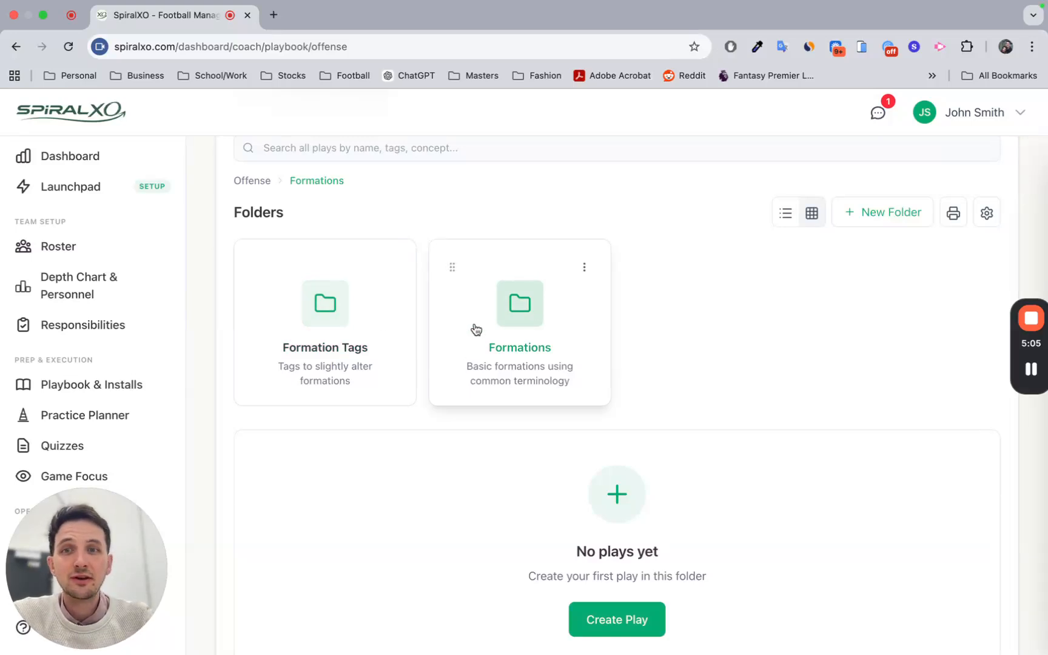
left_click(529, 348)
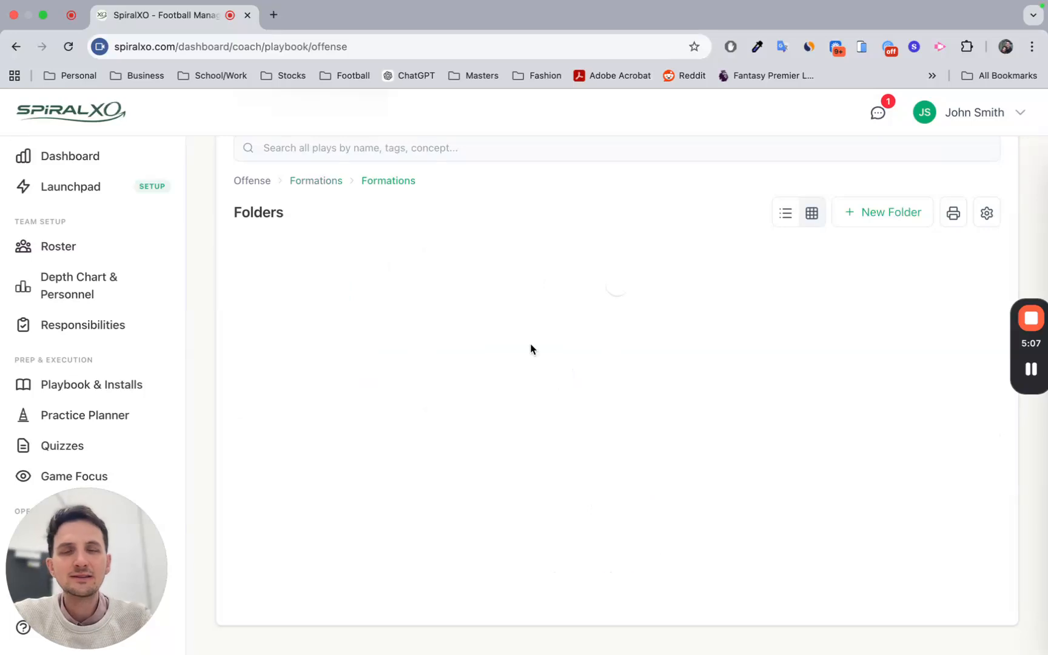
scroll(625, 402, "down", 2)
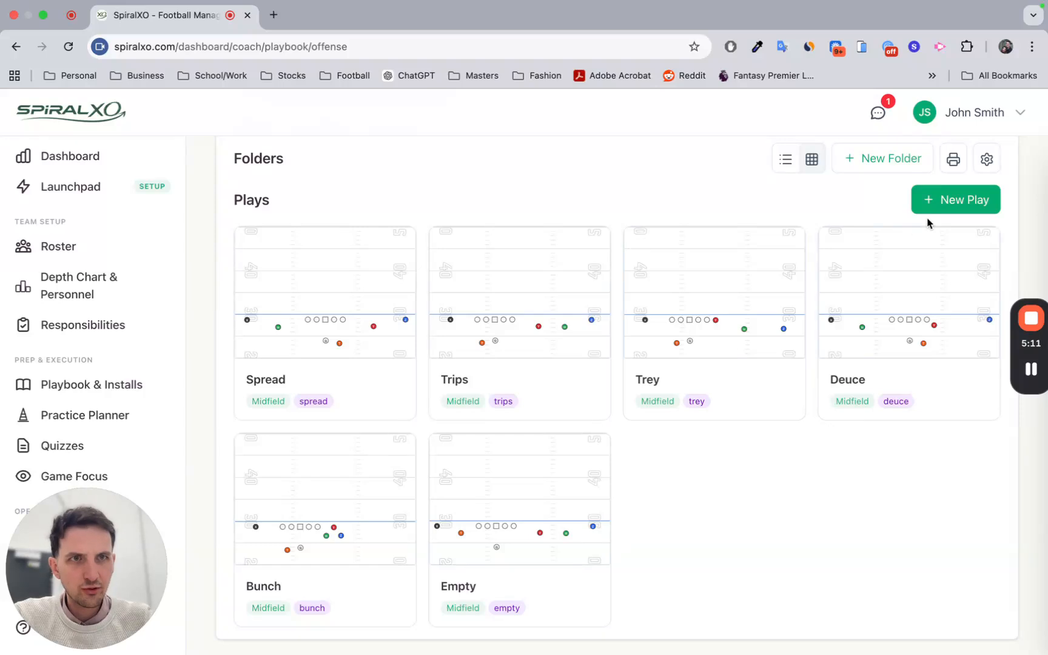
left_click(950, 203)
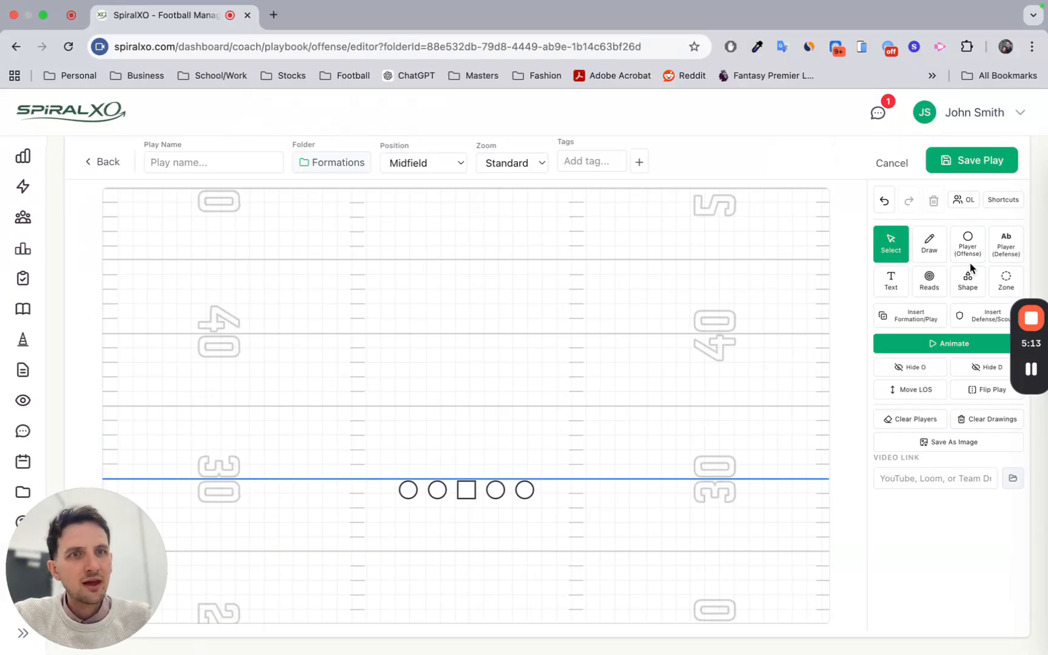
Place a white offensive player Q behind the center and a green player B just to its right and slightly deeper
left_click(965, 246)
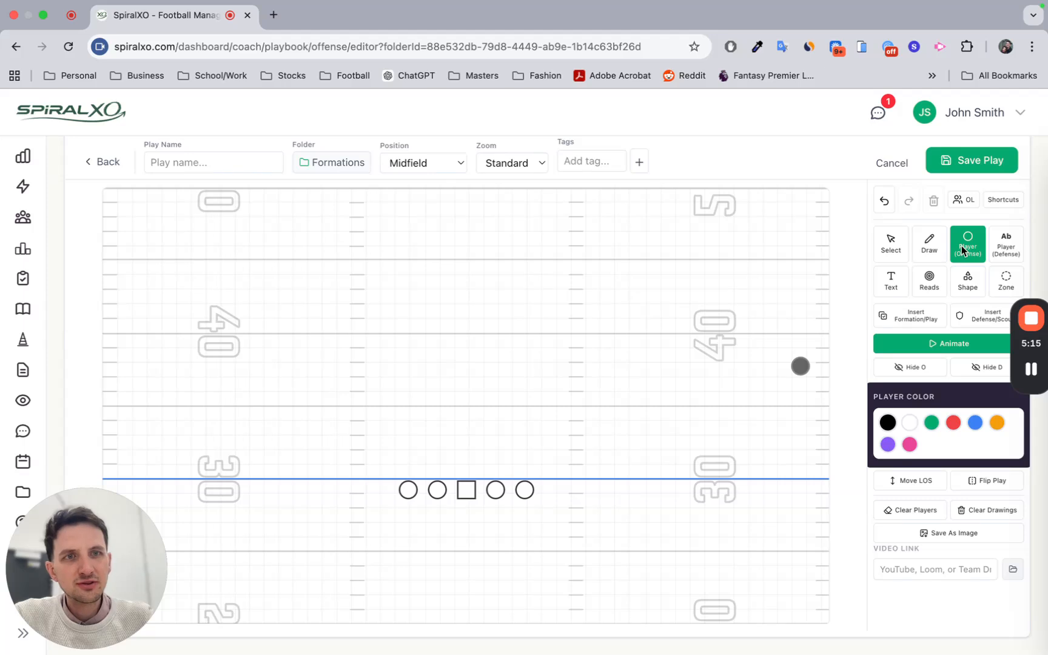
left_click(909, 424)
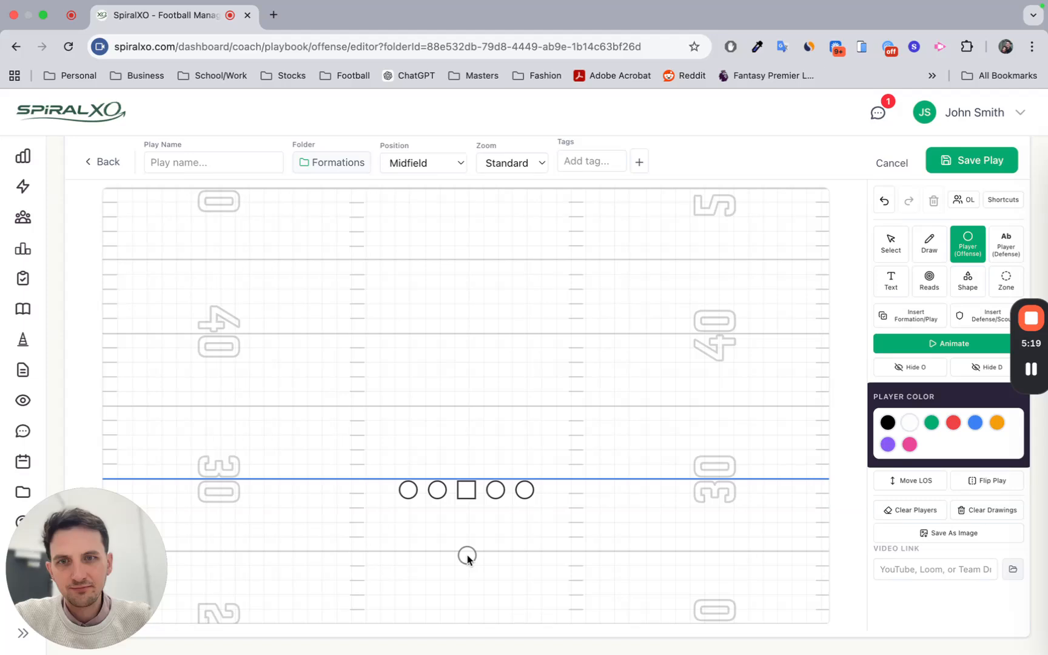
left_click(467, 555)
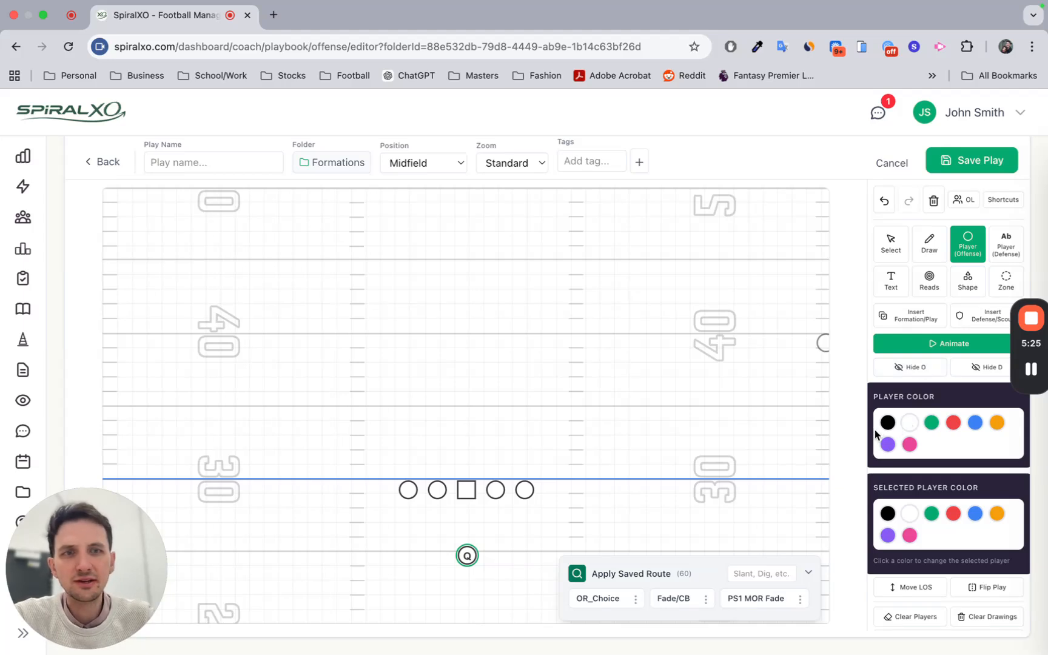
left_click(932, 425)
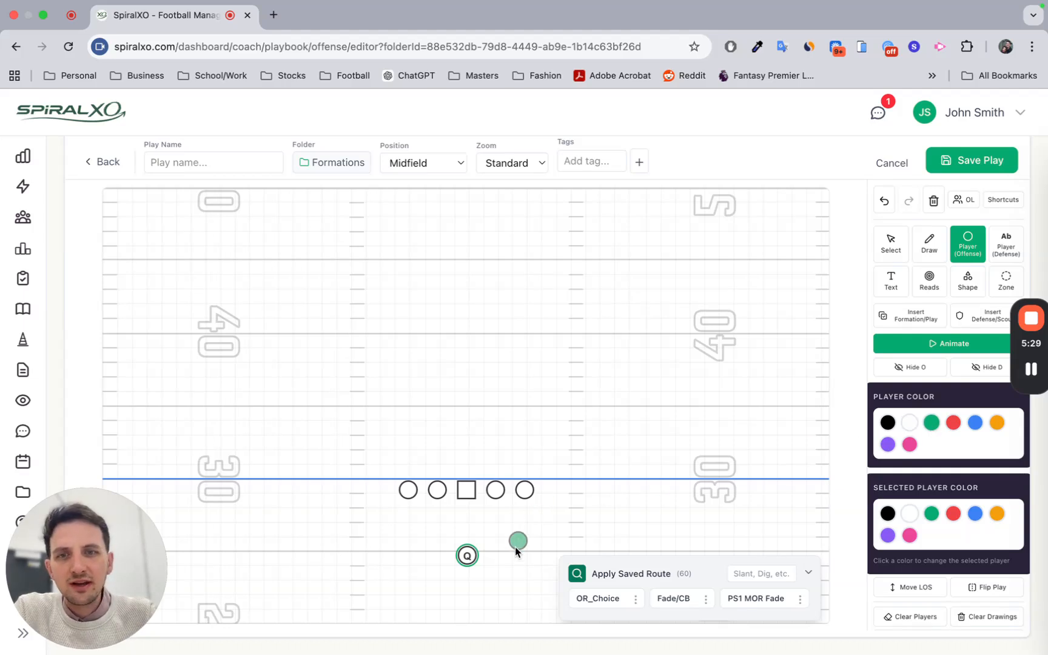
left_click(508, 571)
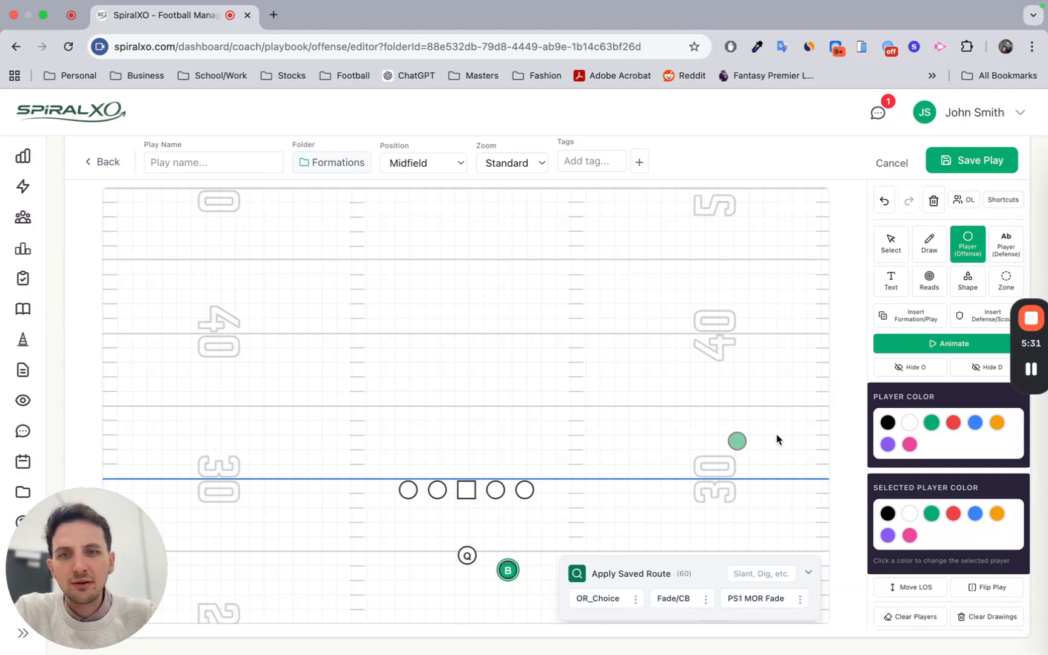
Place a red player Y beside the right tackle and an orange player U just outside and behind it
left_click(952, 426)
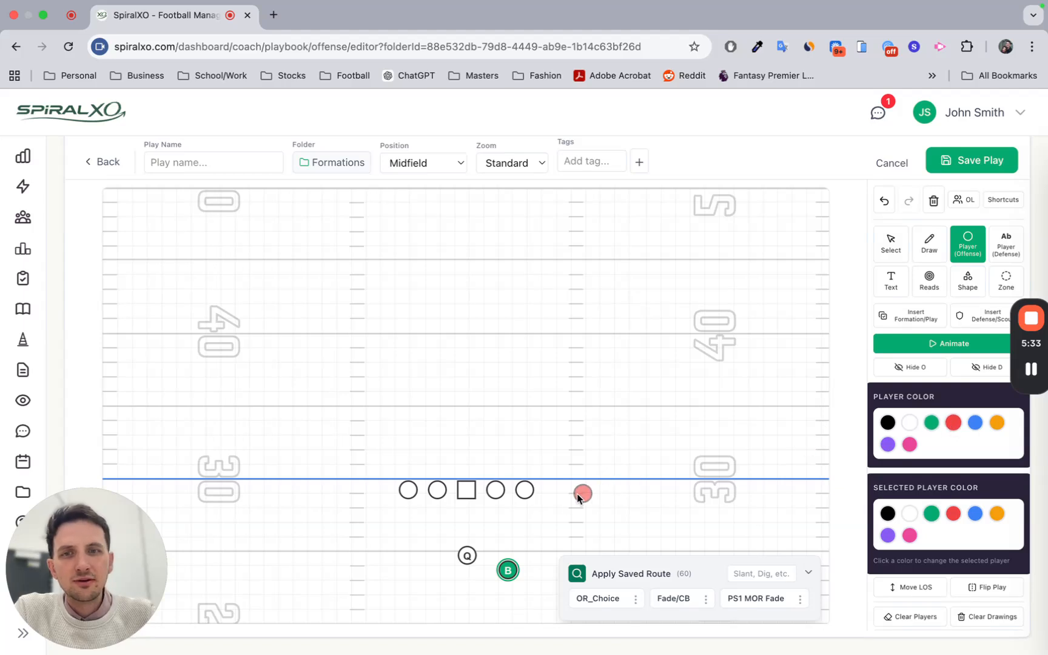
left_click(549, 492)
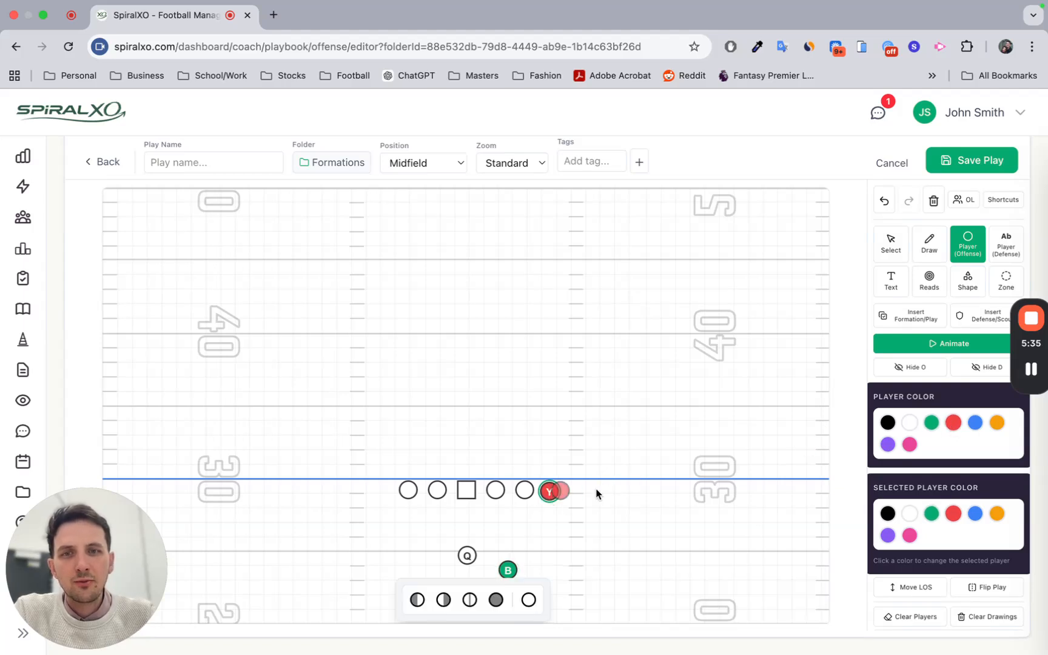
left_click(993, 423)
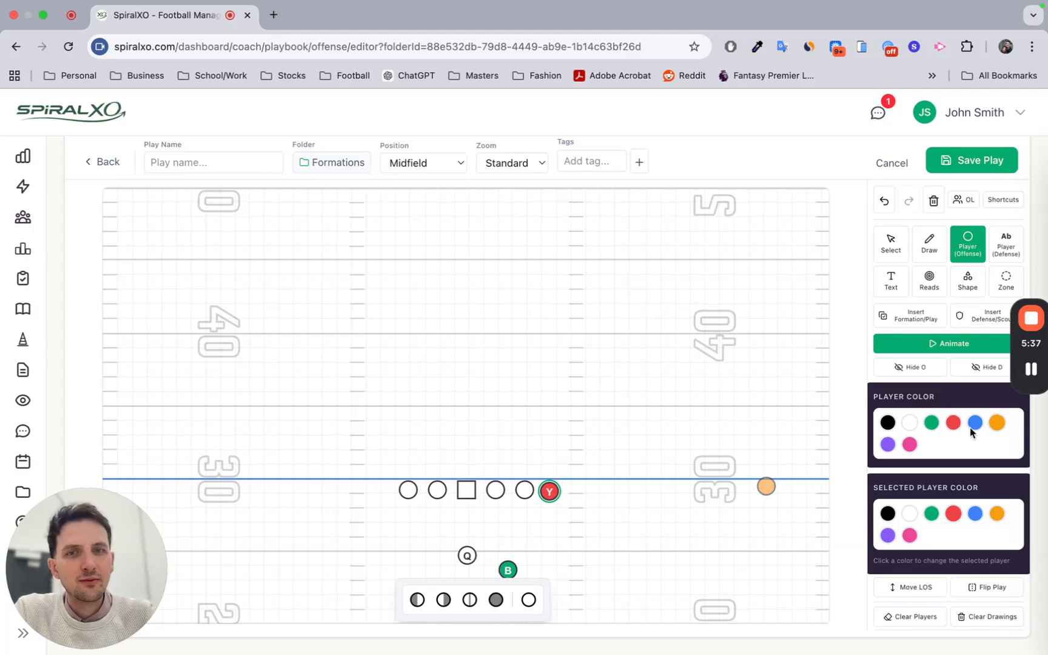
left_click(572, 511)
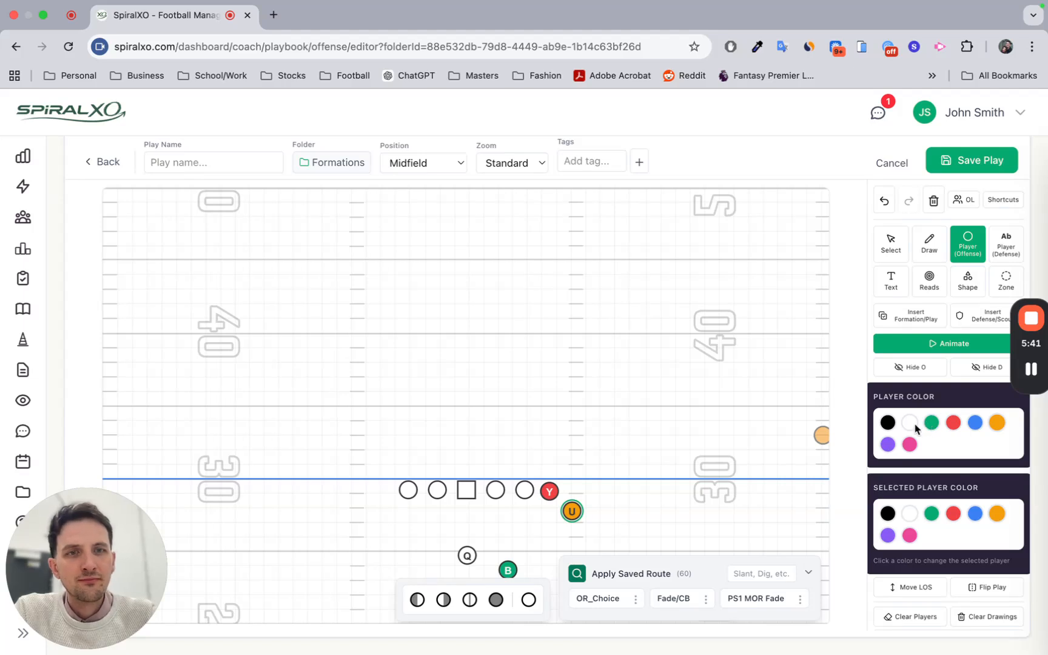
Place a black player X wide left on the line and a purple player Z in the left slot, then finish adding players
left_click(889, 426)
left_click(212, 491)
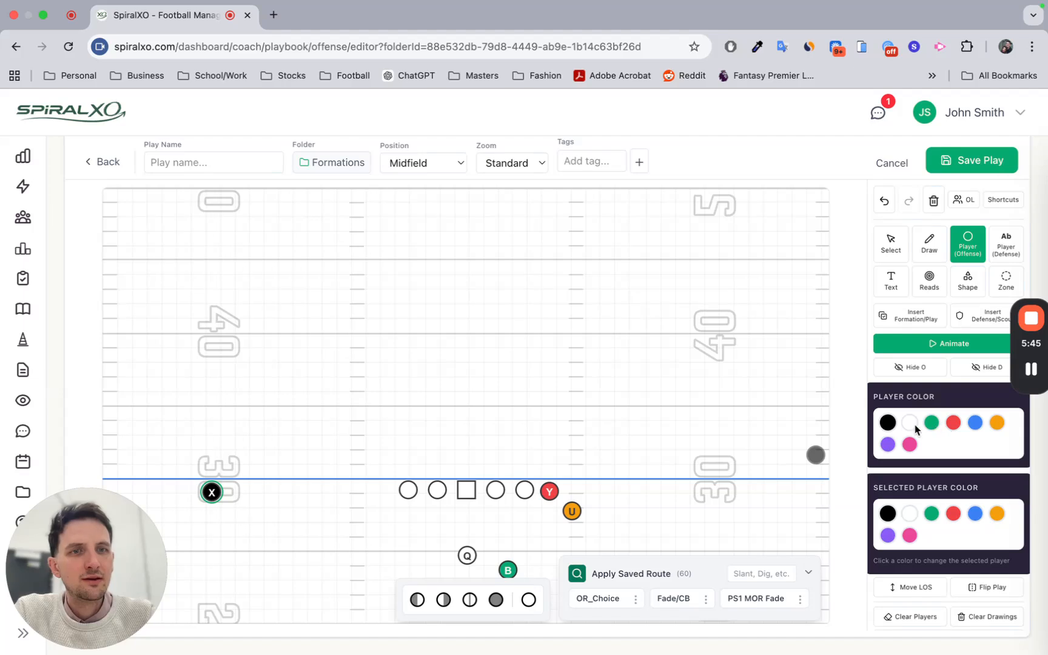
left_click(888, 445)
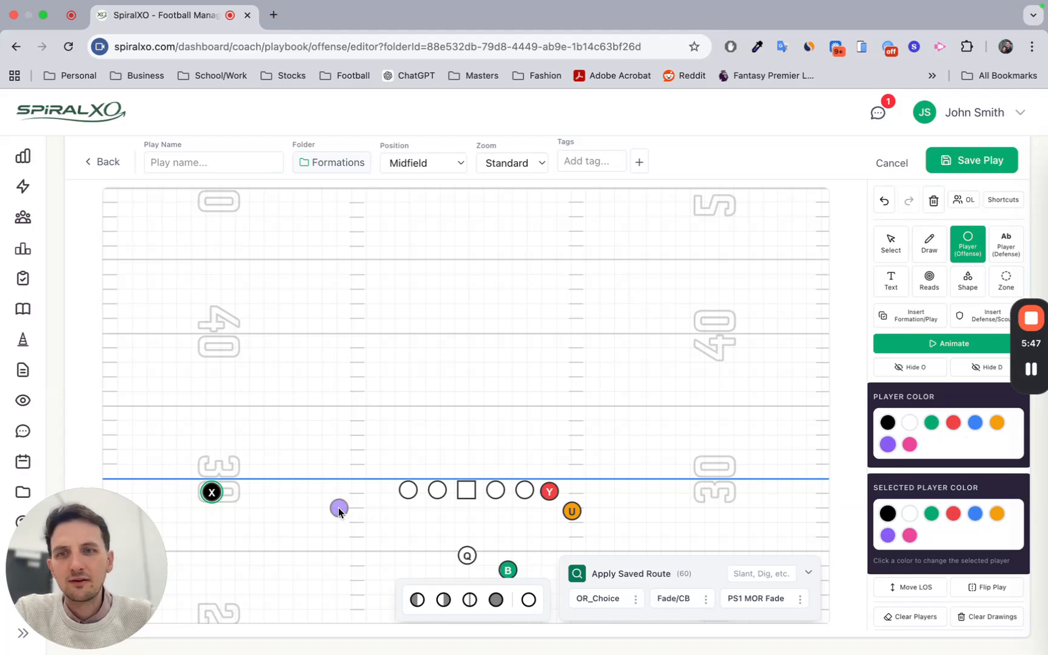
left_click(331, 511)
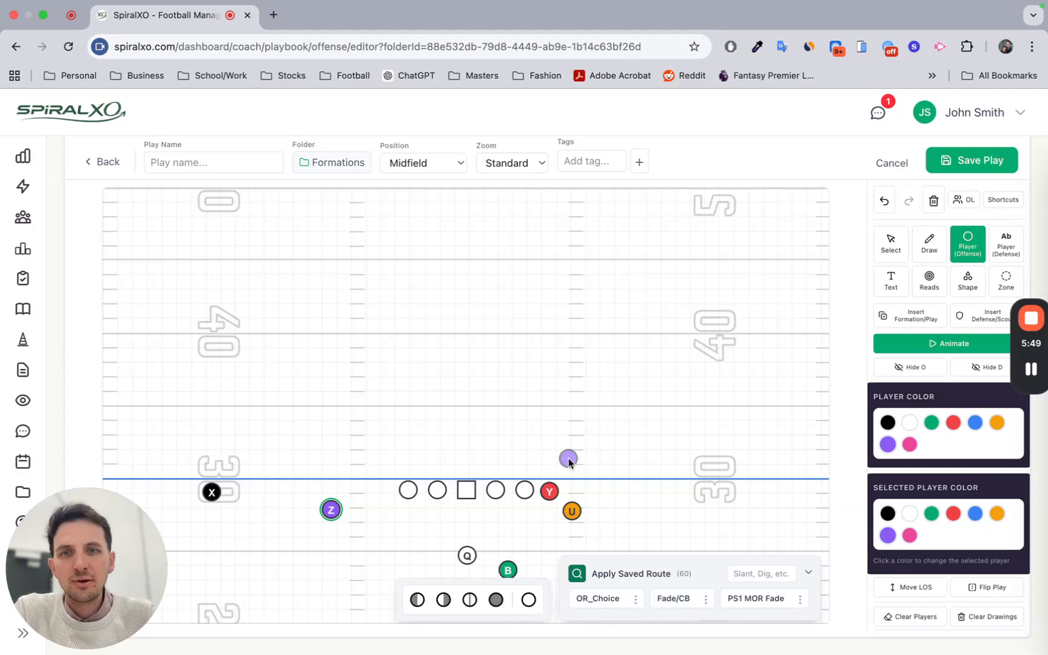
left_click(890, 240)
Name the play "Cowboy" and add the tags "12" and "cowboy"
left_click(193, 163)
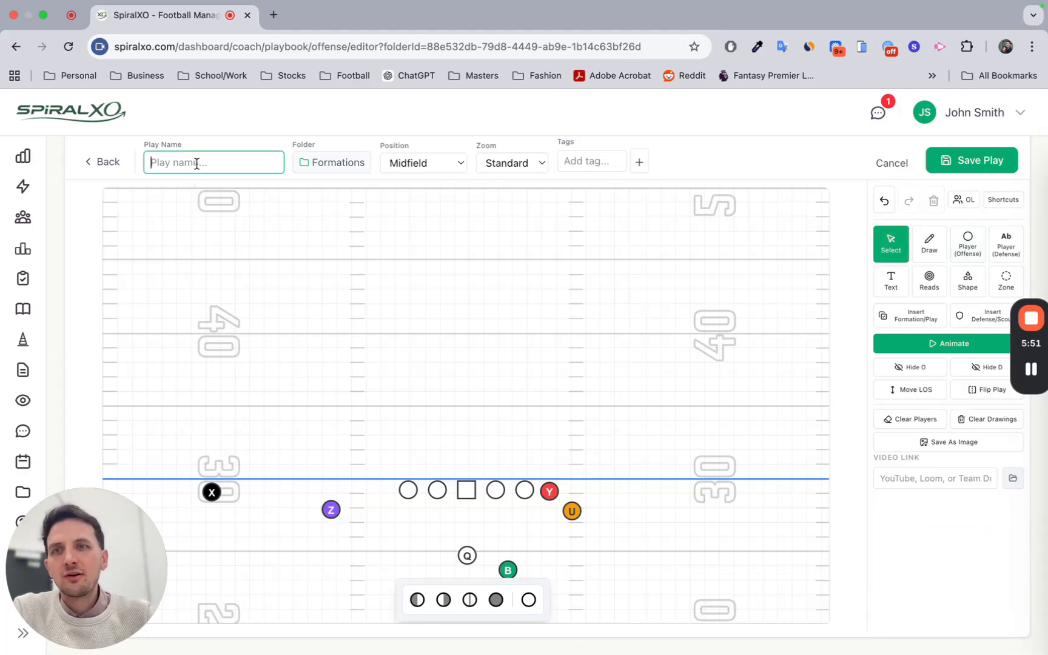
type("Cowboy")
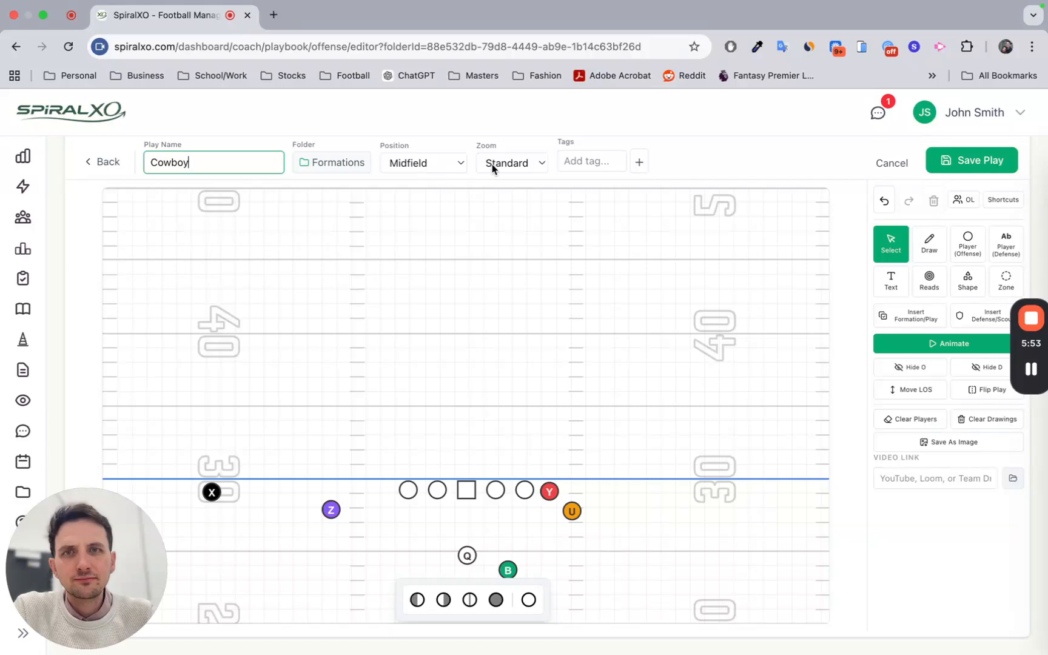
left_click(605, 164)
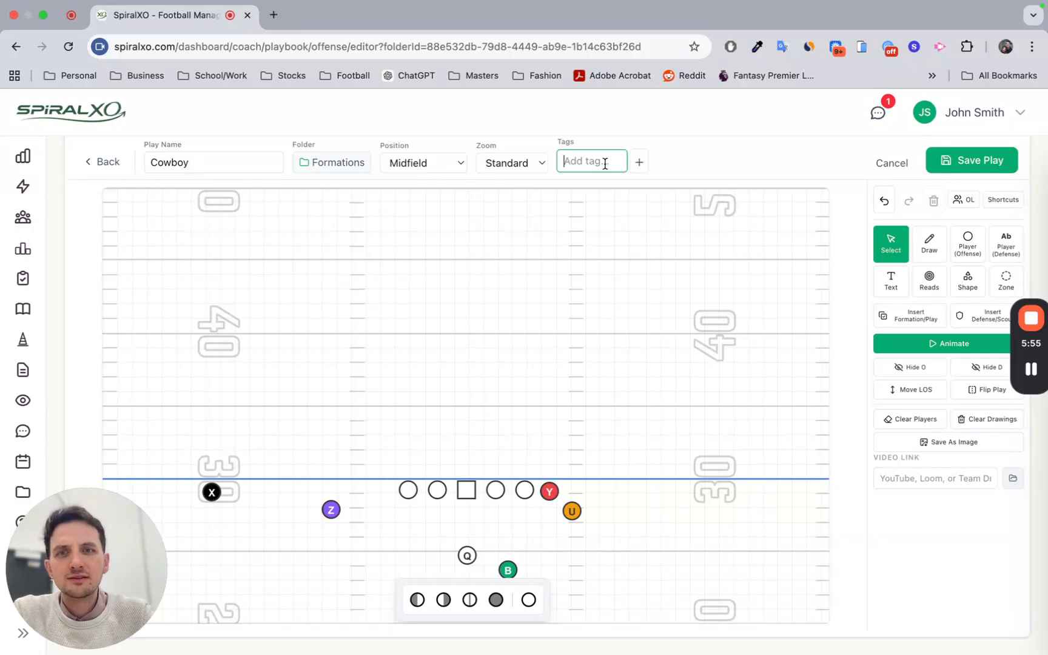
type("12")
key("Return")
type("cowboy")
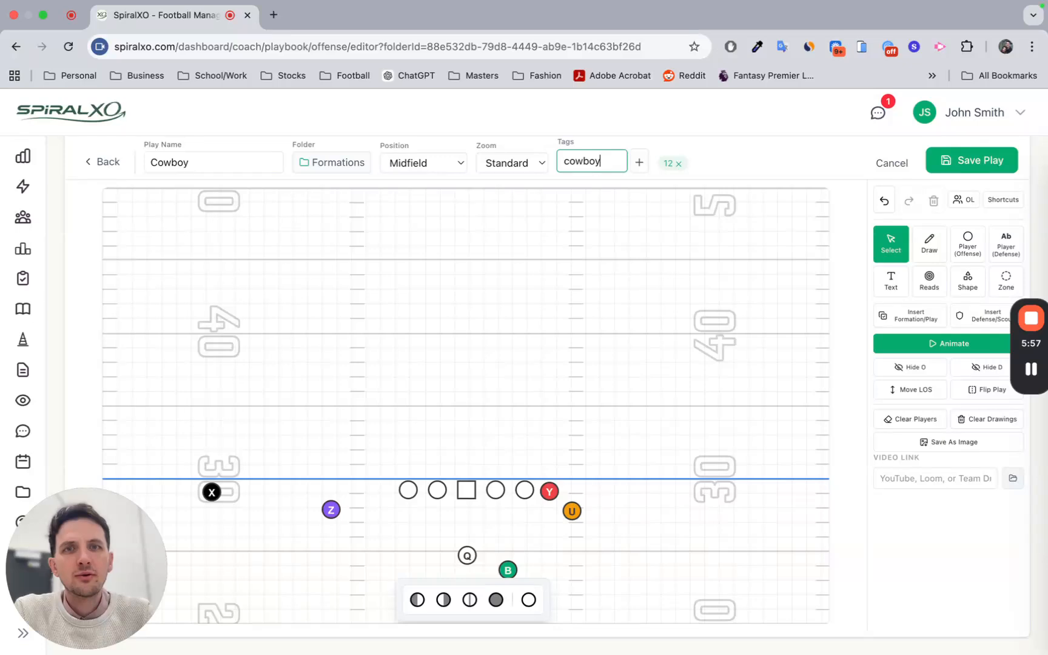
key("Return")
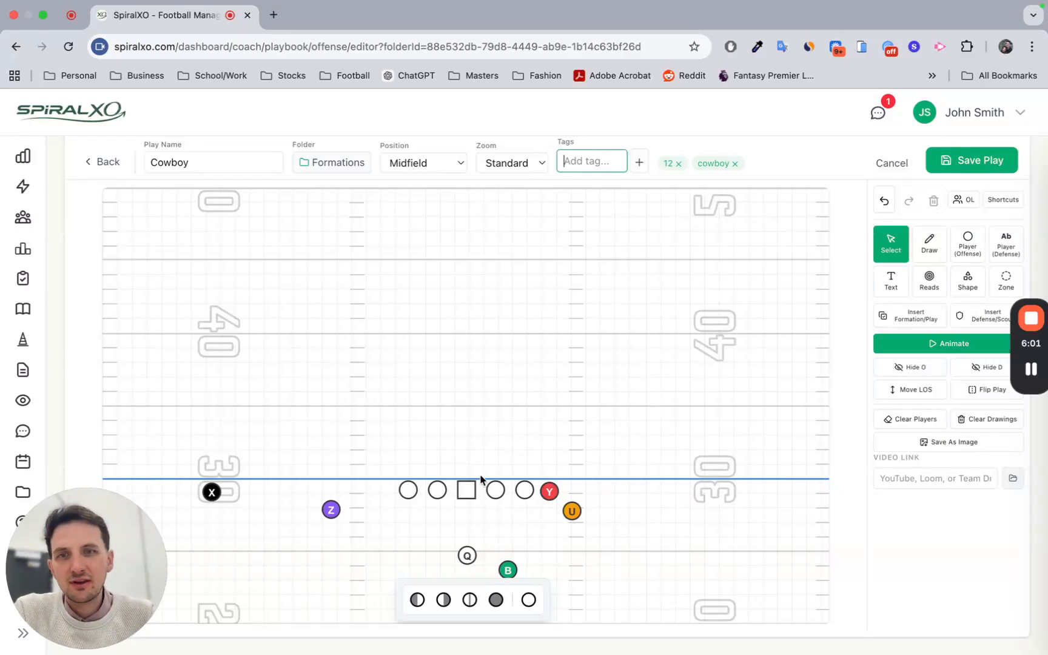
Select the center and use it to shift the whole formation slightly right along the line of scrimmage
left_click(469, 489)
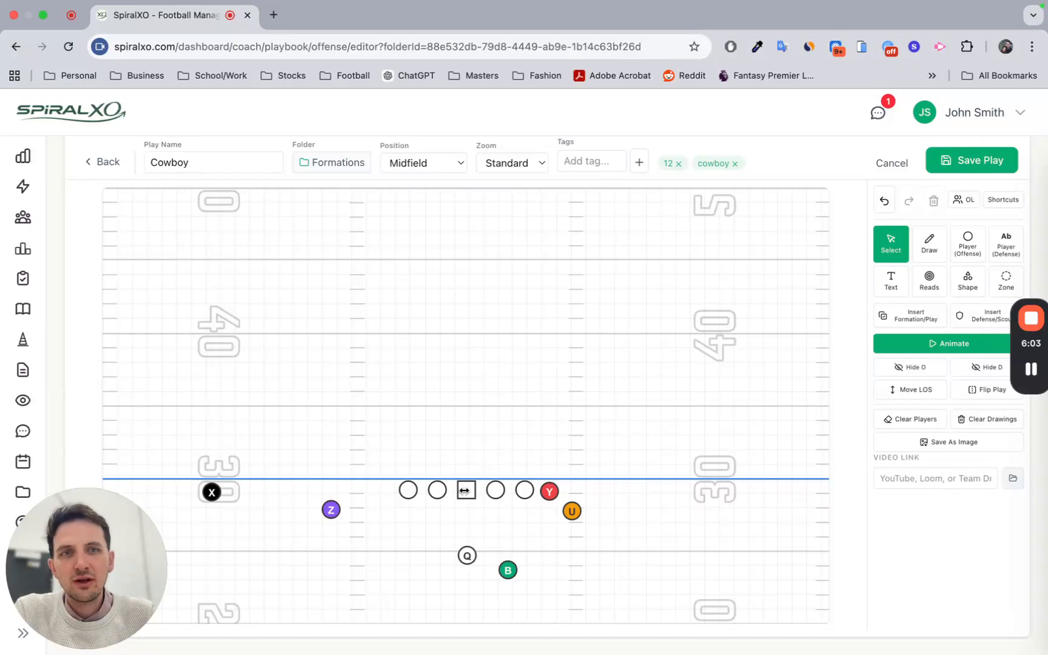
left_click(464, 491)
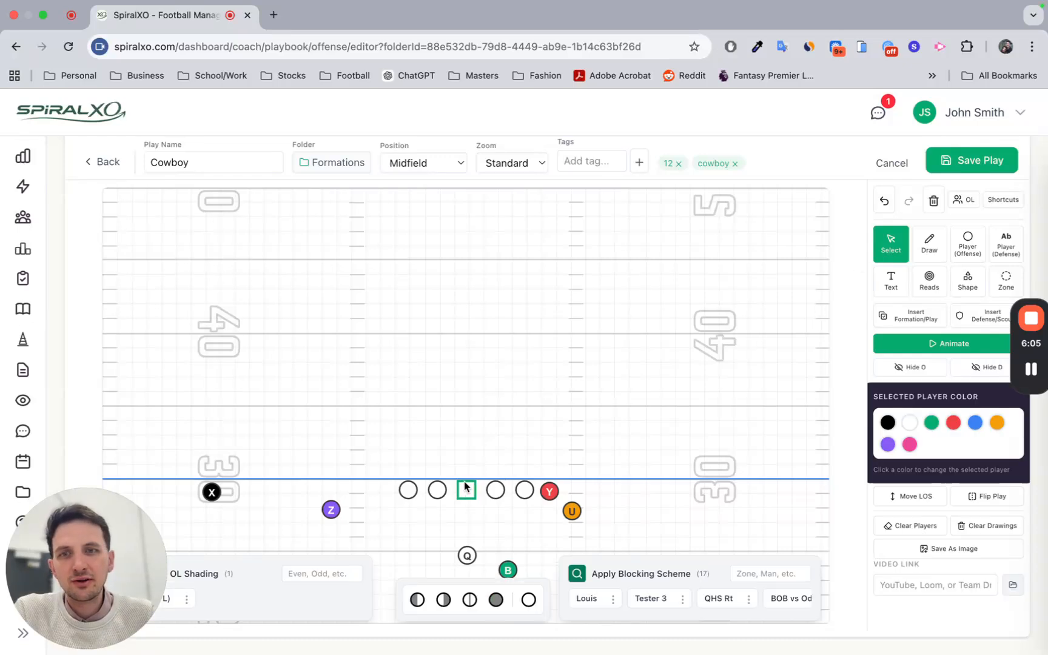
left_click(493, 426)
mouse_move(465, 485)
left_mouse_down()
mouse_move(514, 490)
mouse_move(407, 490)
mouse_move(551, 489)
mouse_move(456, 492)
mouse_move(483, 492)
mouse_move(468, 493)
left_mouse_up()
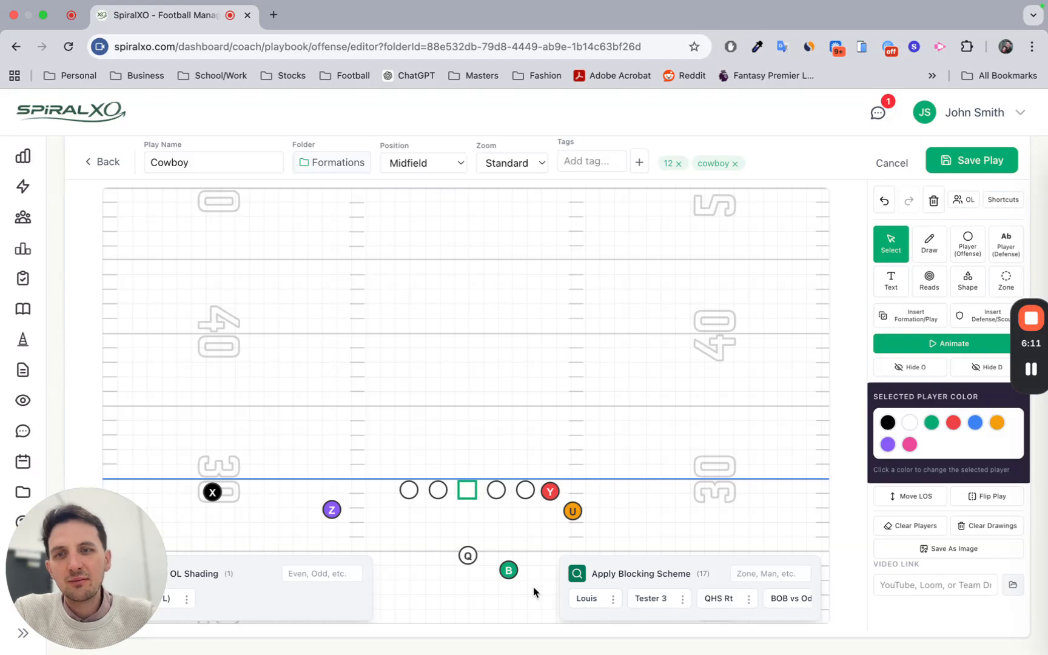
Move the line of scrimmage with all players up to the 35-yard line and nudge the formation slightly left
left_click(896, 496)
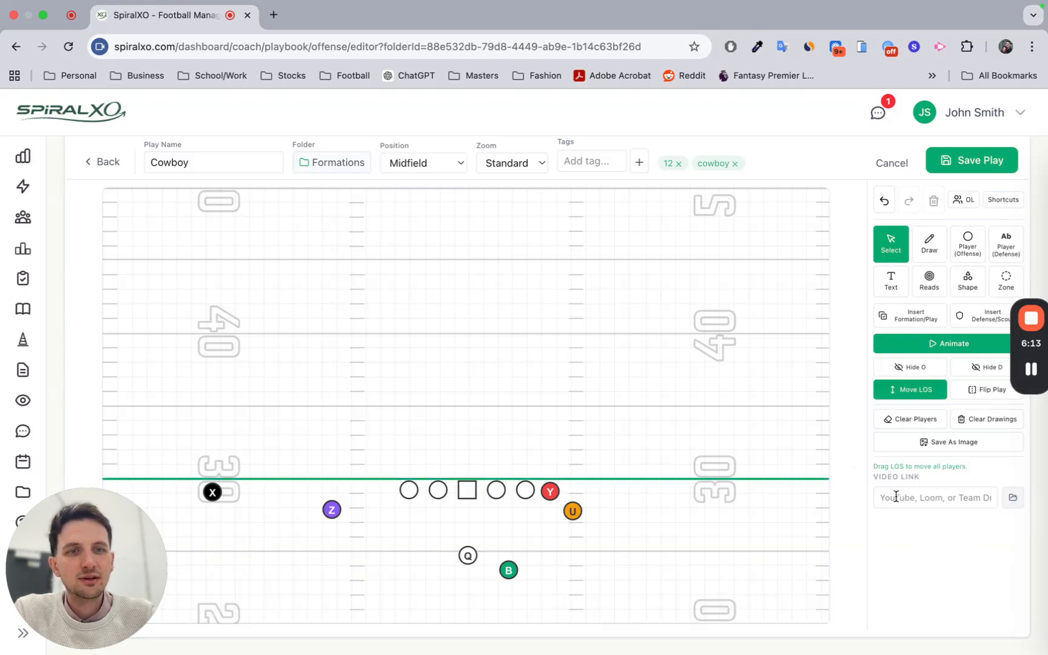
left_click_drag(643, 479, 650, 403)
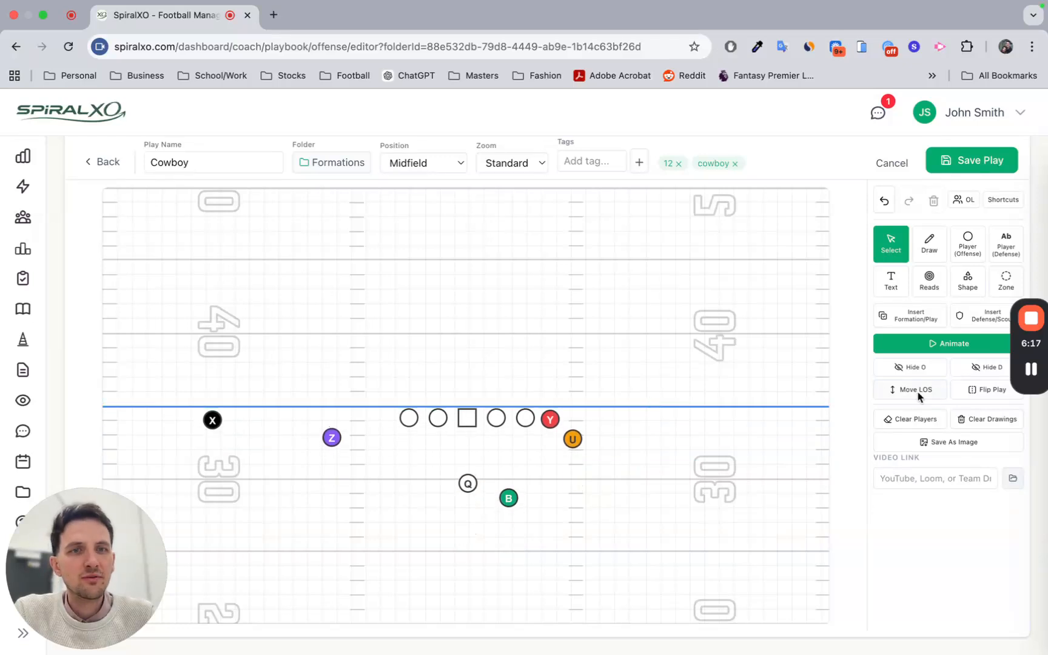
mouse_move(471, 418)
left_mouse_down()
mouse_move(574, 417)
mouse_move(466, 417)
left_mouse_up()
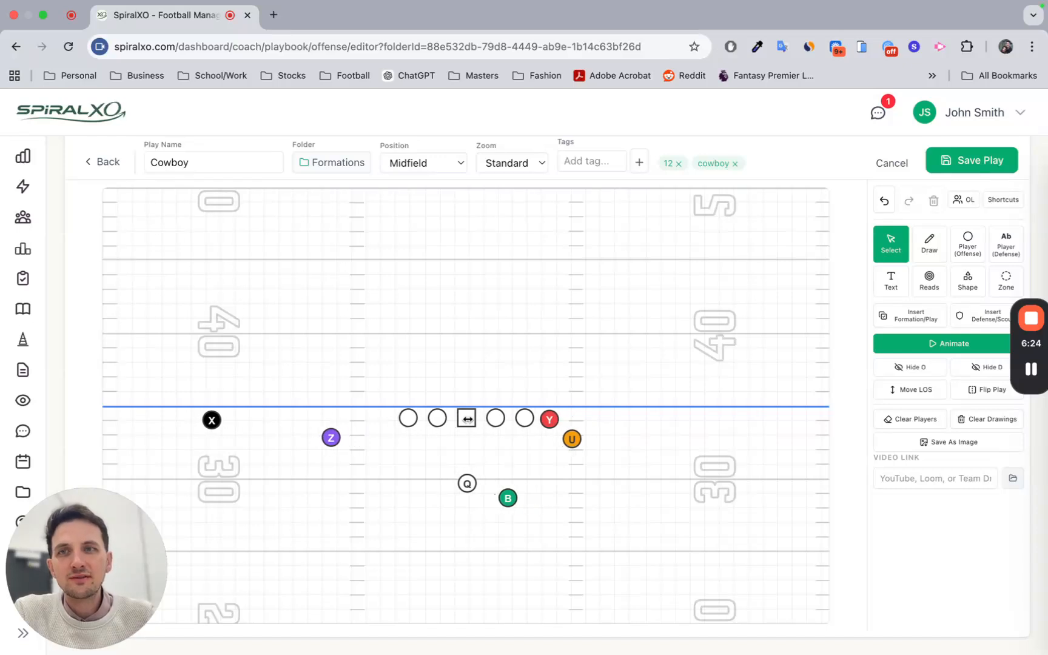
Save the Cowboy play and check its preview in the Formations folder
left_click(974, 162)
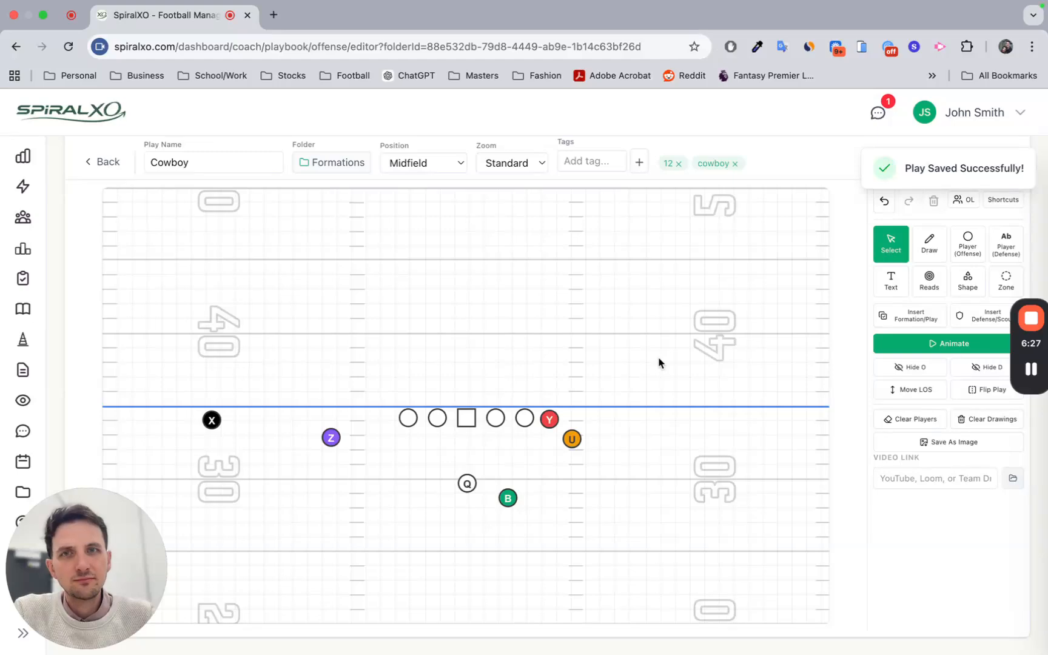
scroll(634, 444, "down", 3)
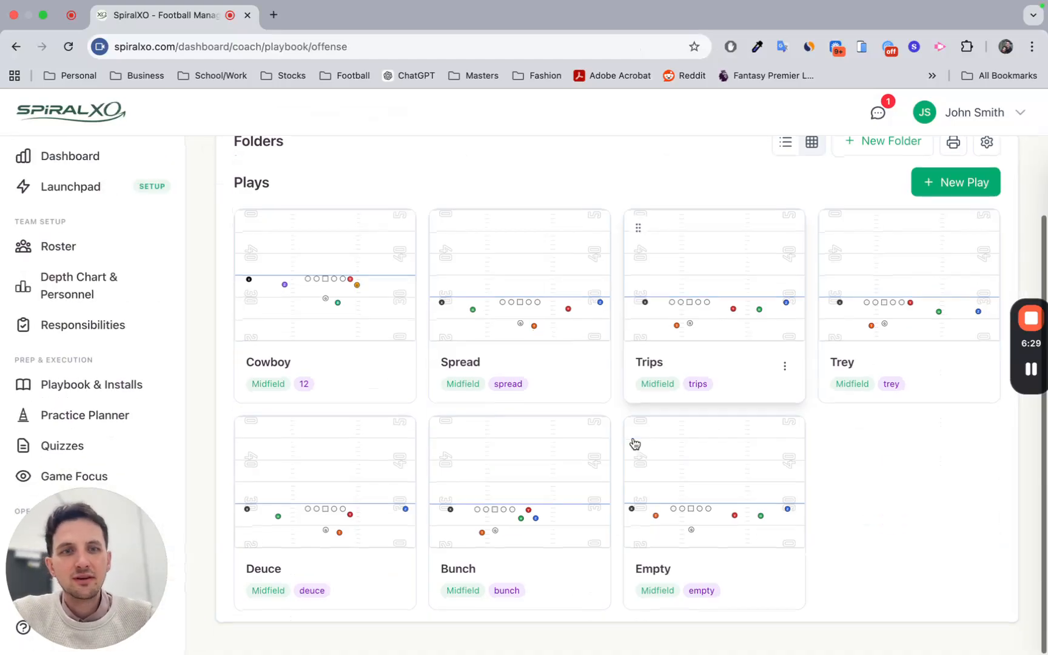
left_click(327, 282)
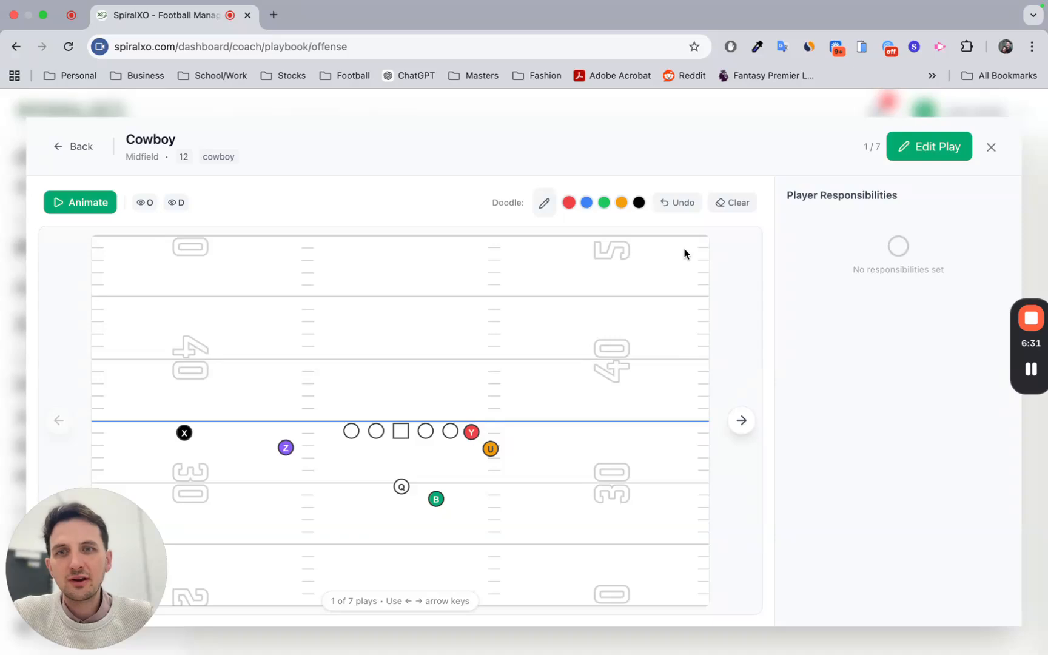
left_click(991, 147)
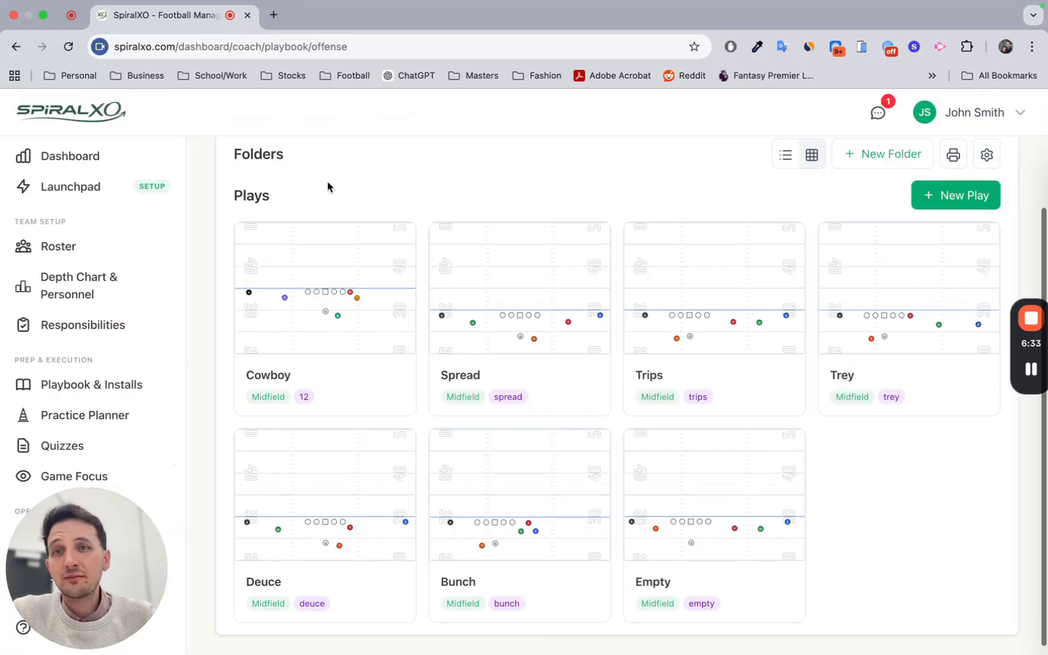
Start a new play named "Flip" in the Formation Tags subfolder of Formations
scroll(327, 186, "up", 2)
left_click(262, 215)
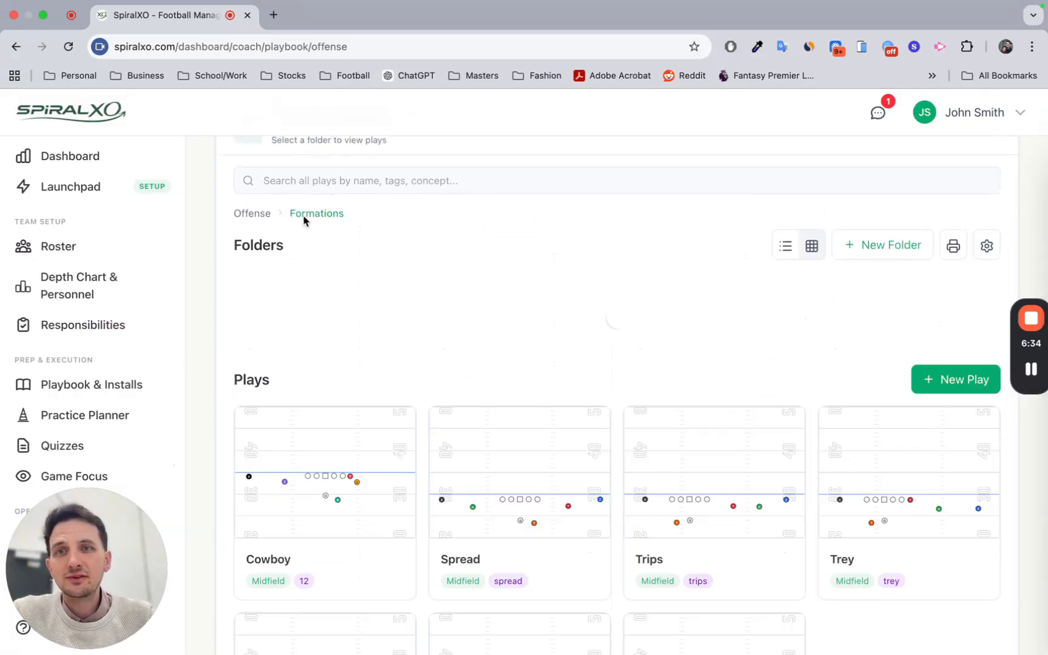
left_click(257, 215)
left_click(521, 344)
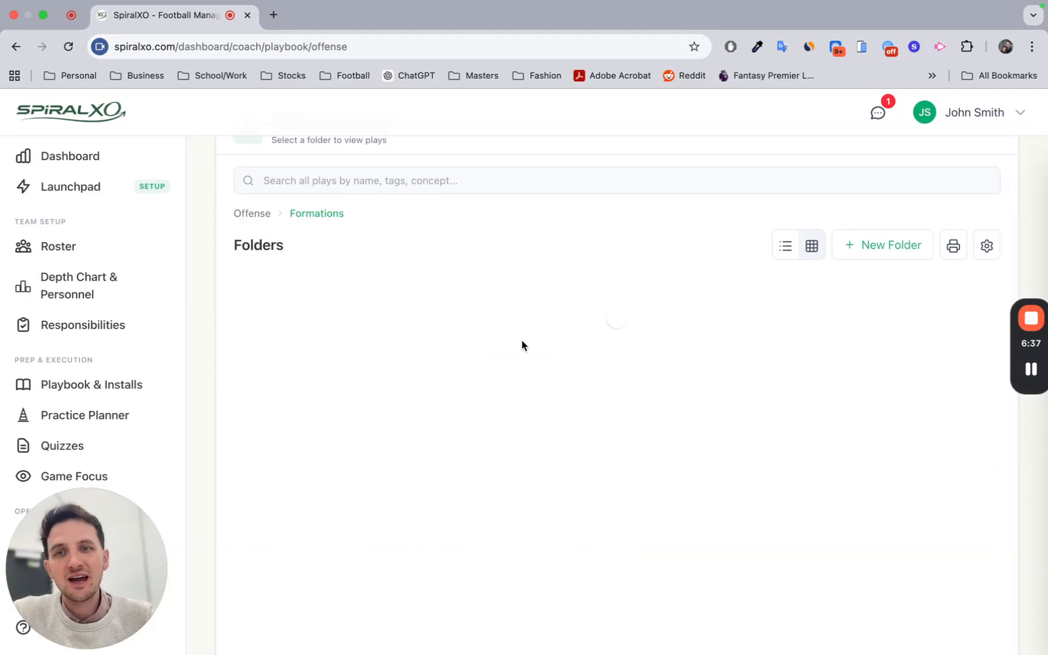
left_click(338, 337)
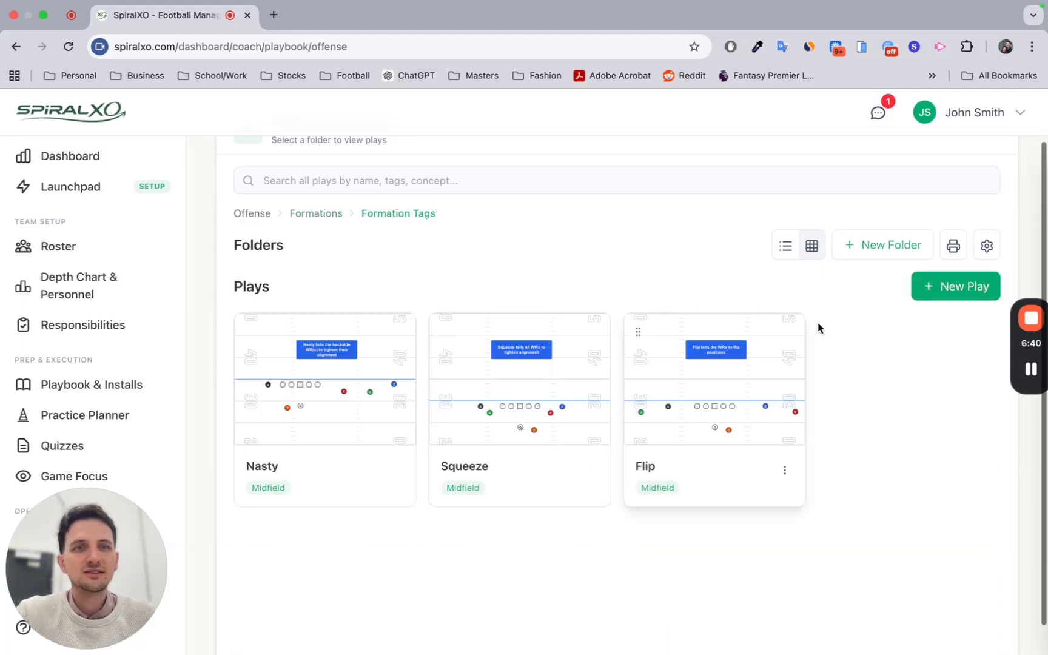
left_click(940, 288)
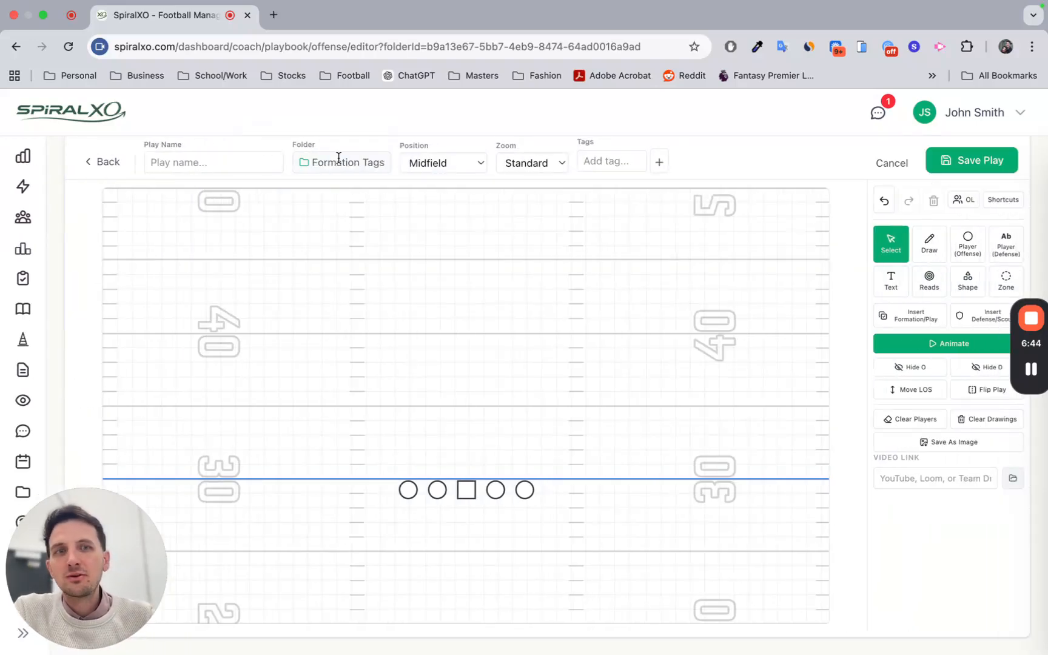
left_click(263, 161)
type("Flip")
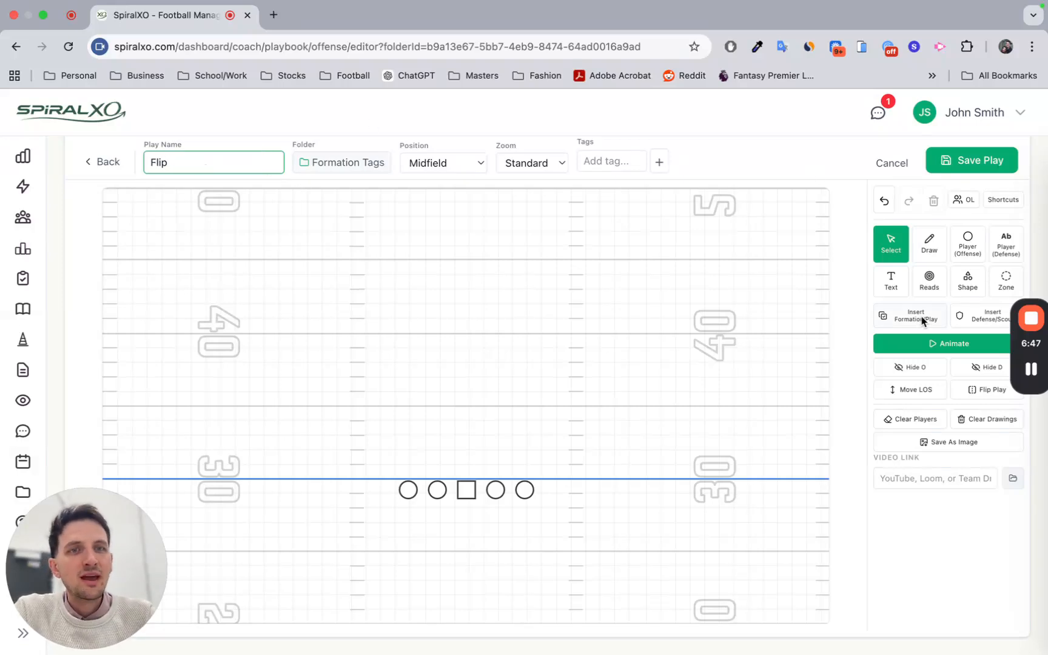
Insert the Cowboy formation template into the Flip play and leave the editor without saving
left_click(889, 317)
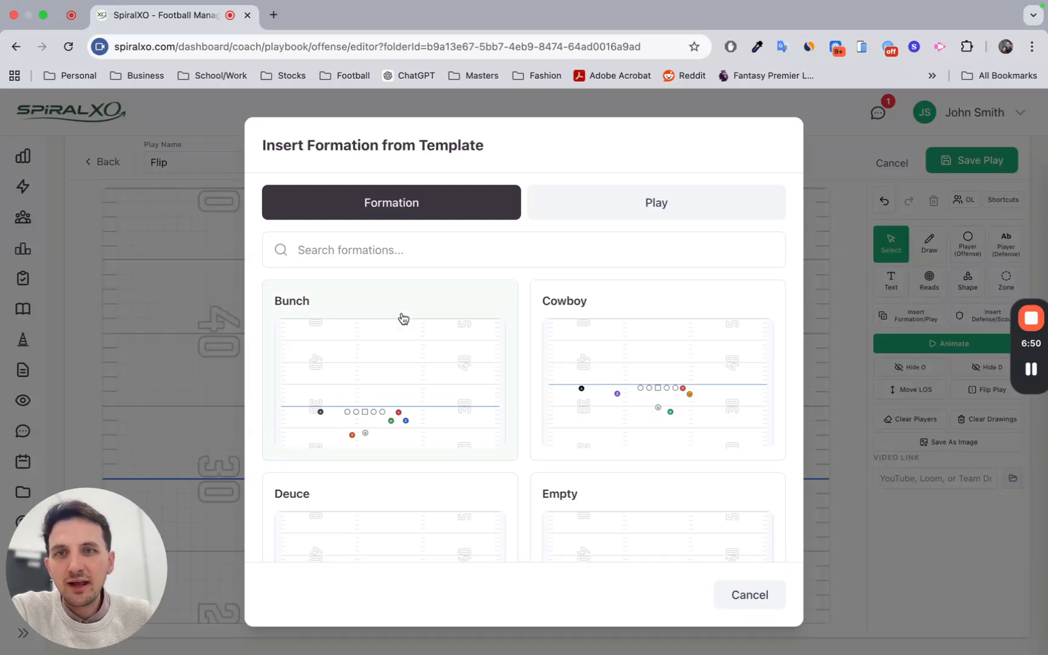
left_click(751, 593)
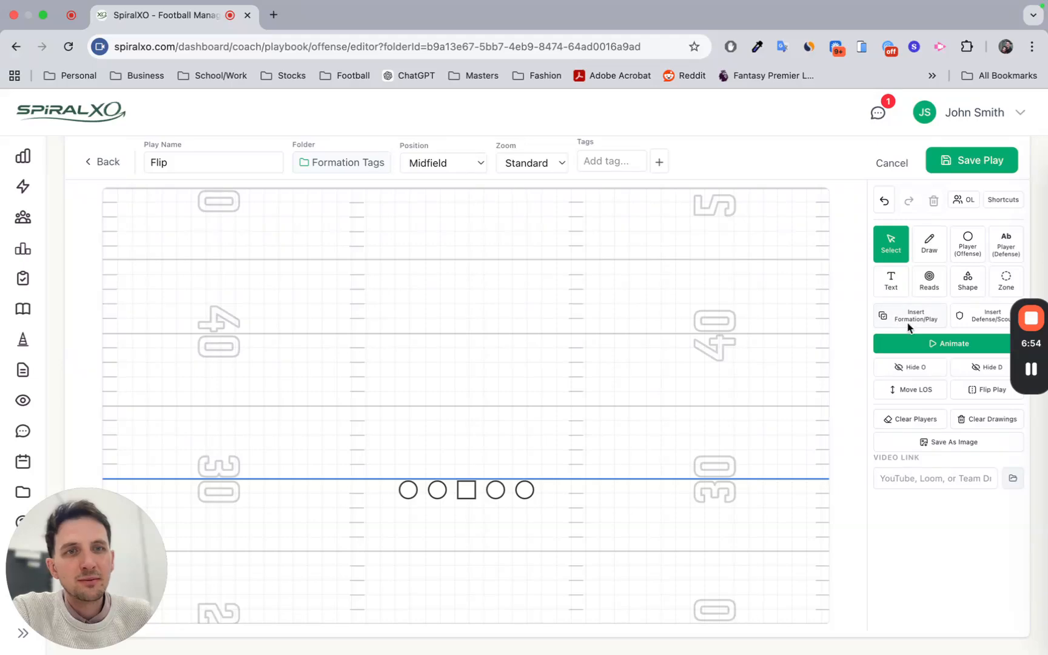
left_click(914, 320)
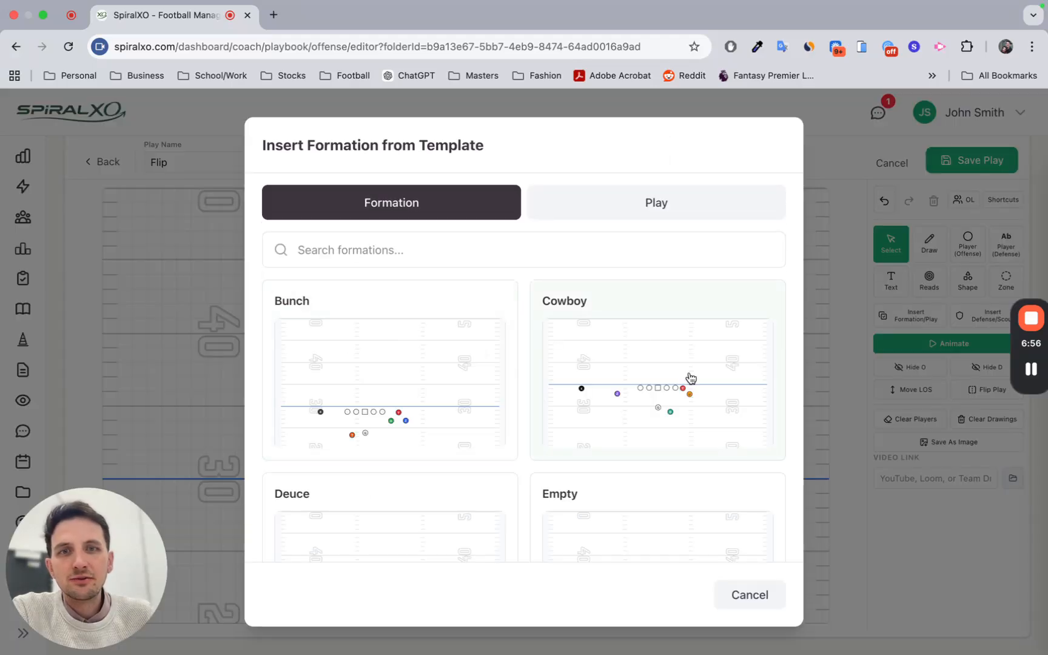
left_click(691, 377)
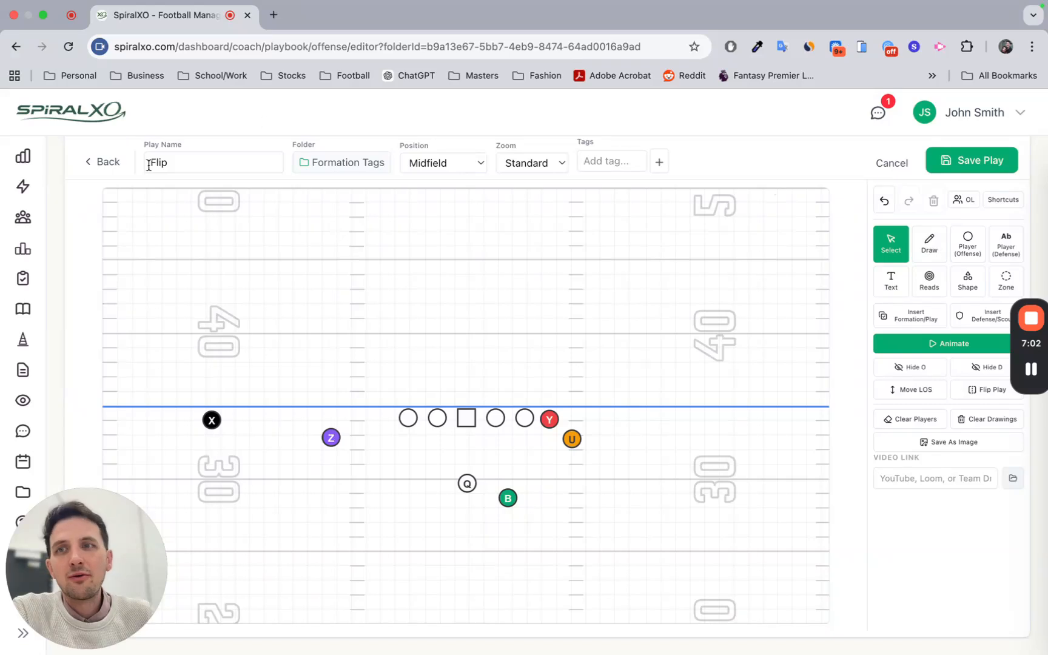
left_click(91, 162)
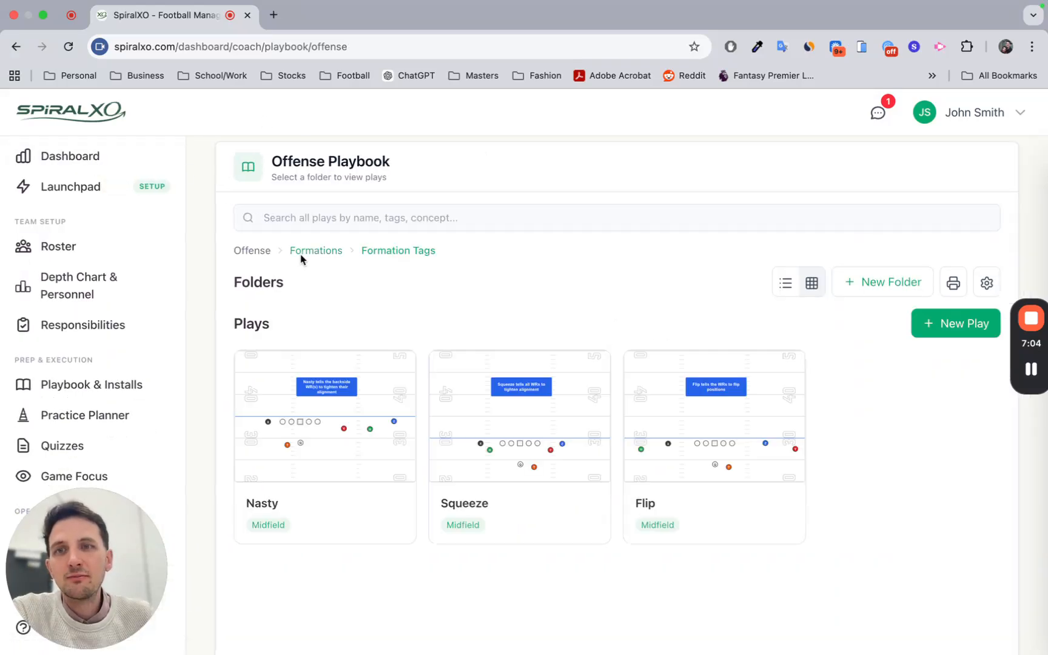
Open the Motions folder inside the offense playbook's Shifts & Motions folder
left_click(301, 255)
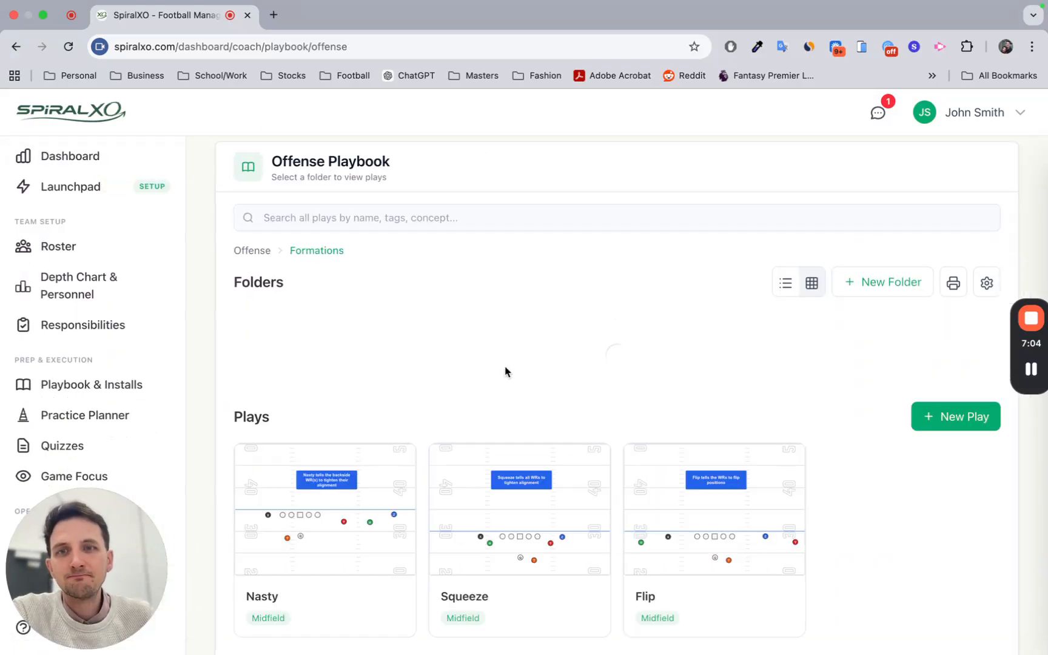
left_click(262, 257)
left_click(730, 397)
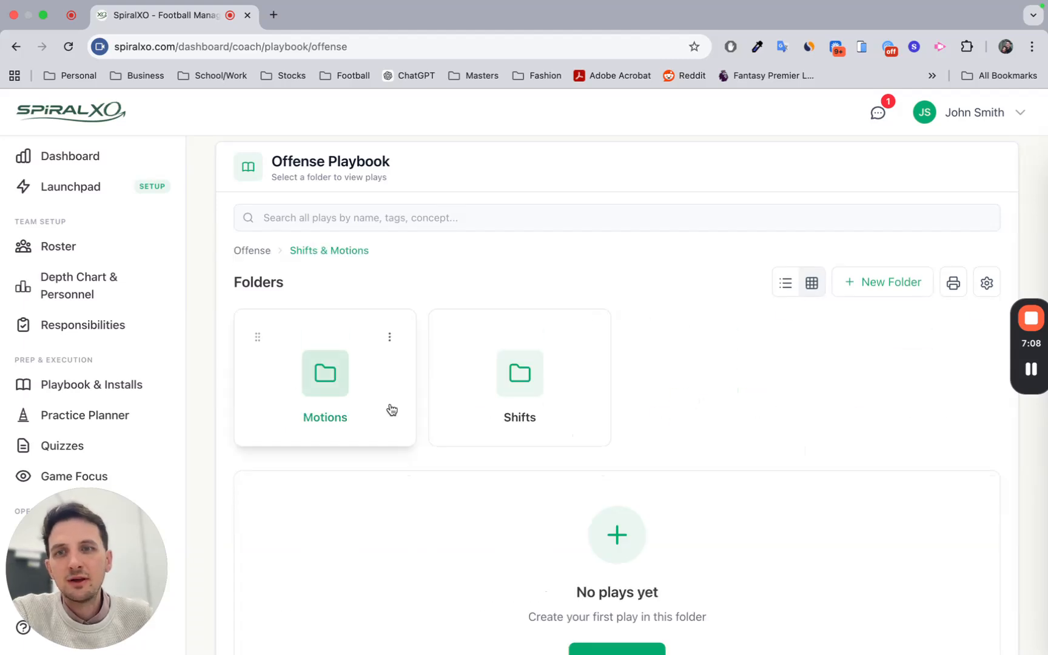
left_click(325, 416)
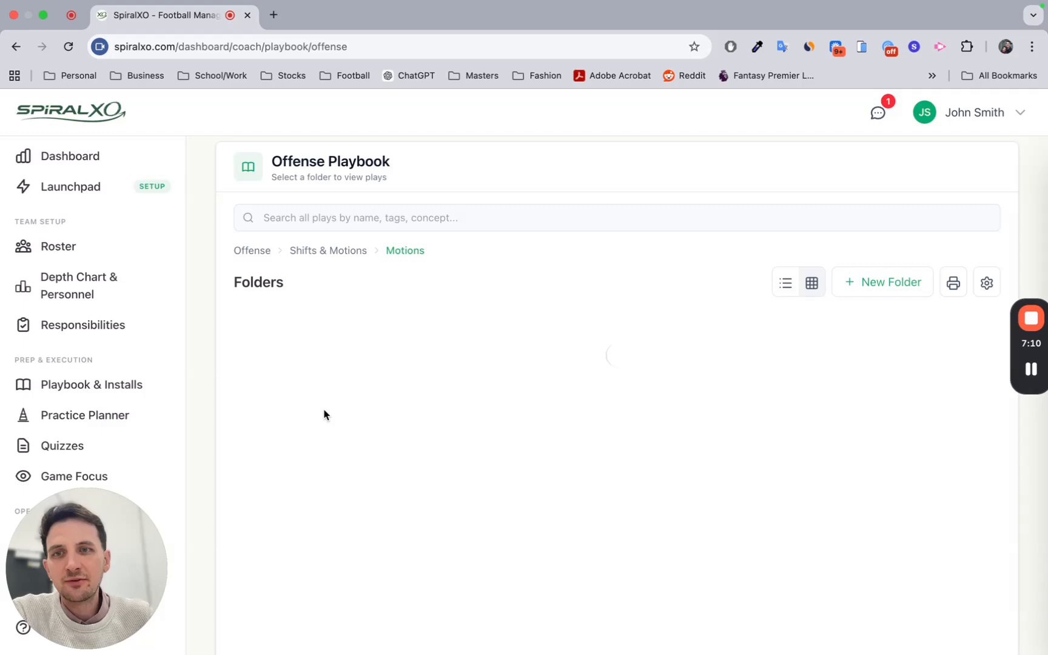
scroll(723, 311, "down", 3)
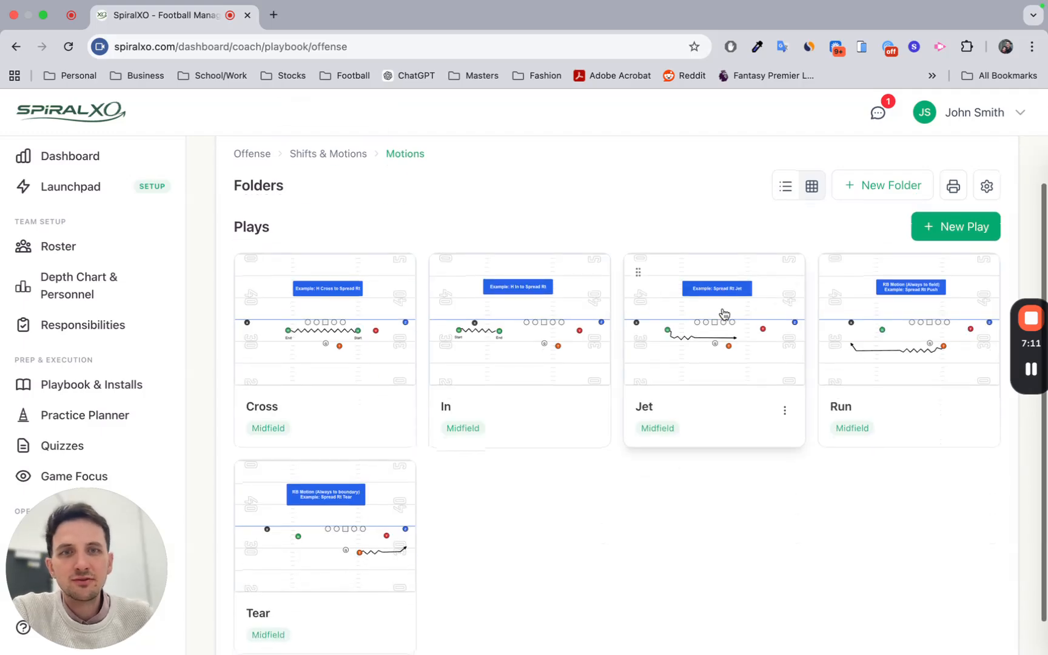
Create a new play in the Motions folder and insert the Cowboy formation template
left_click(949, 230)
left_click(908, 316)
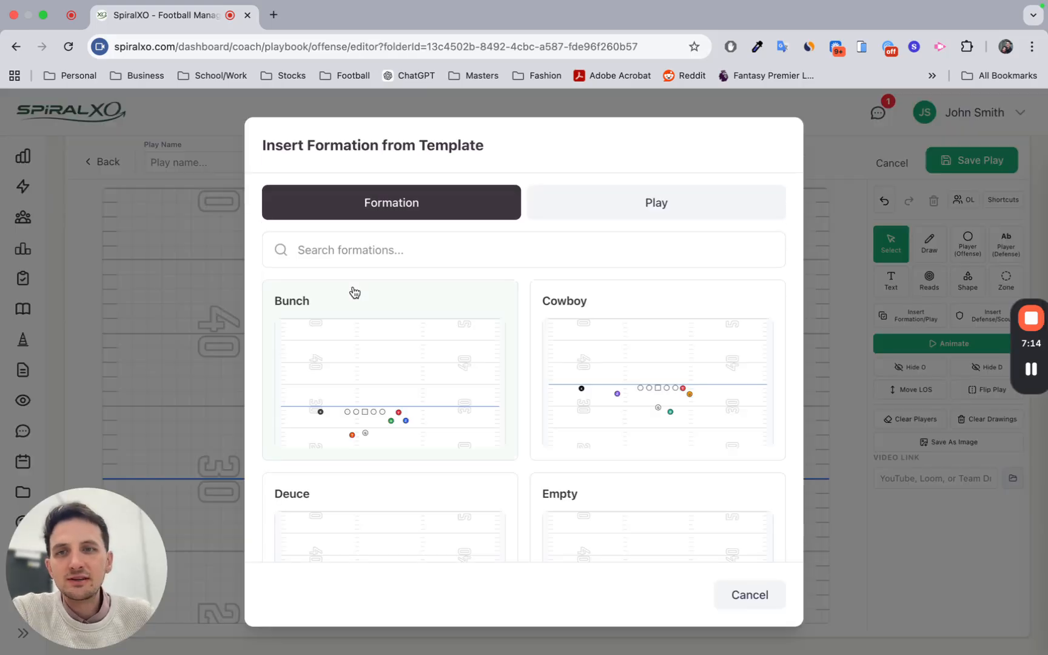
left_click(630, 387)
Name the motion play "YoYo" and add the tag "yoyo"
left_click(173, 163)
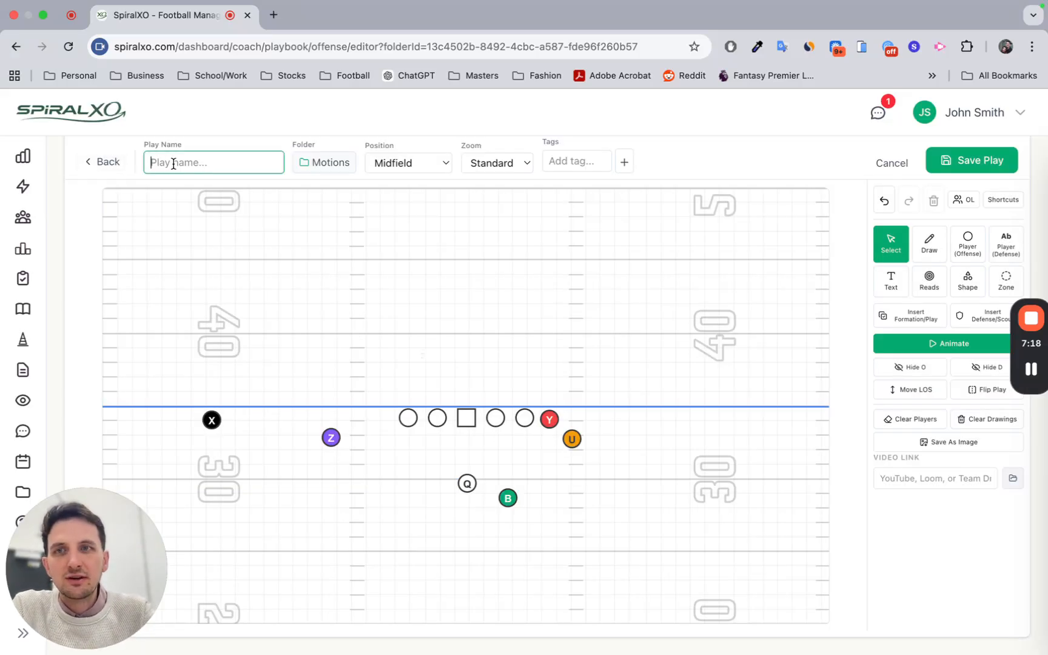
type("YoYo")
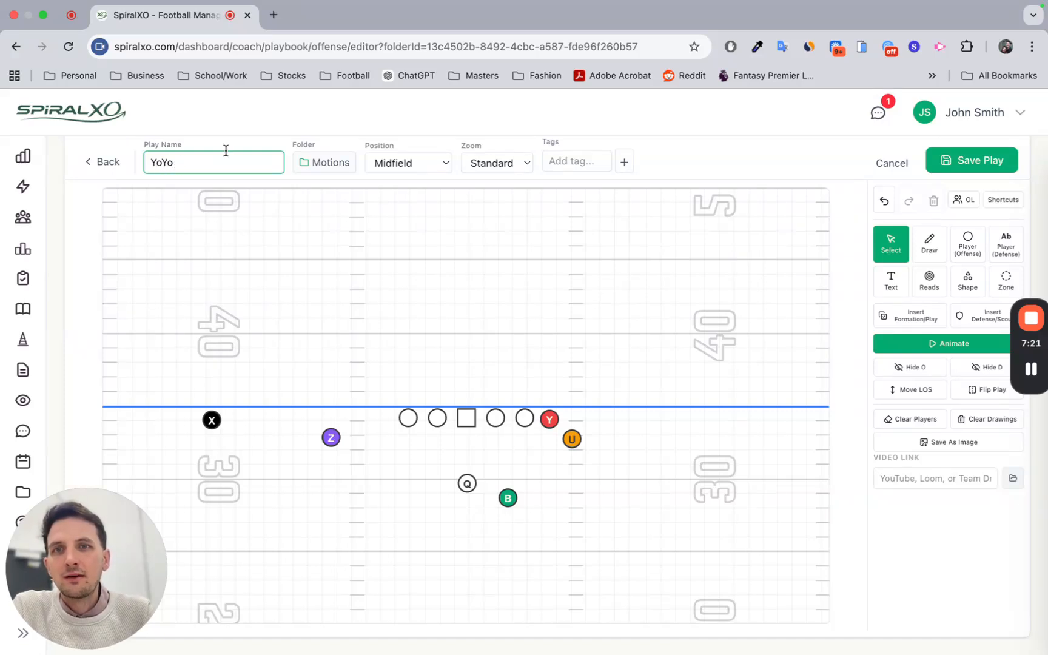
left_click(577, 159)
type("yoyo")
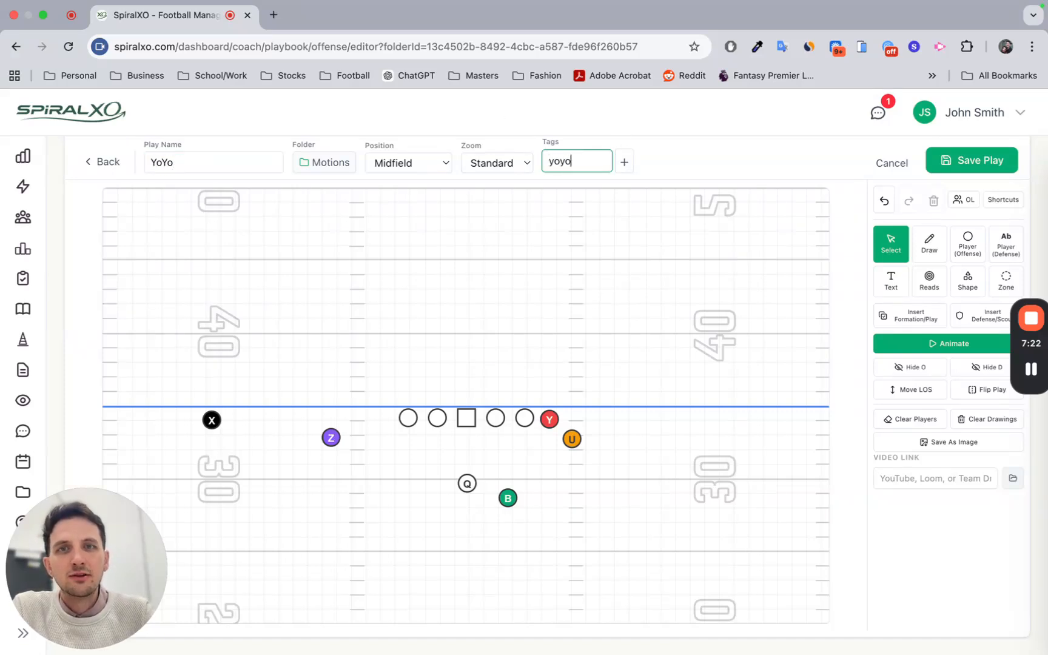
key("Return")
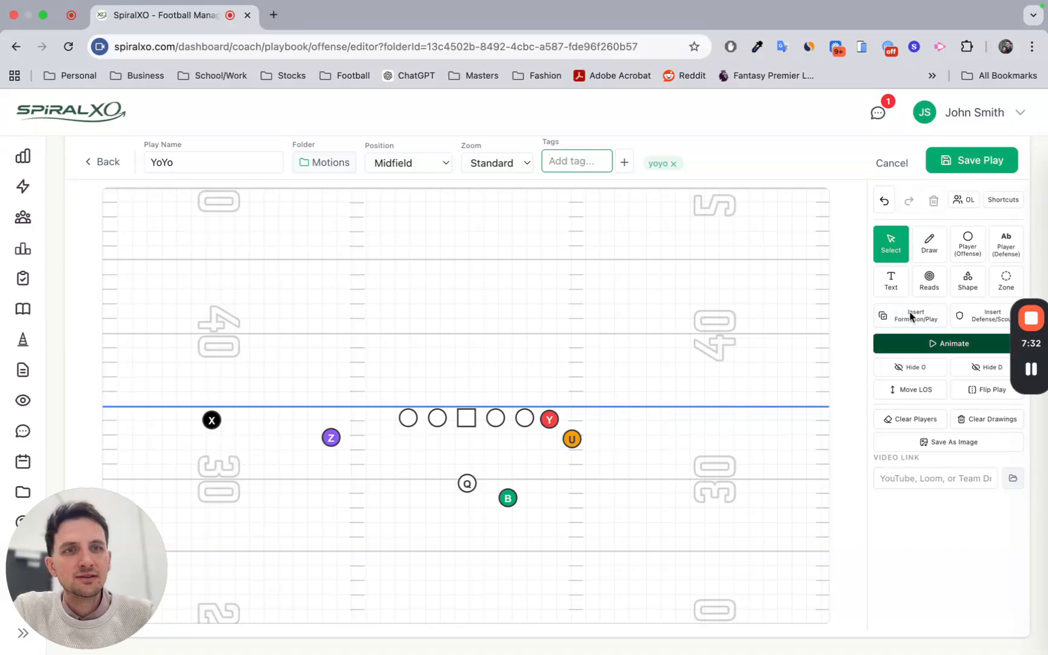
Draw a zigzag motion line for player U running left behind the line to the left guard and back beneath Y
left_click(929, 242)
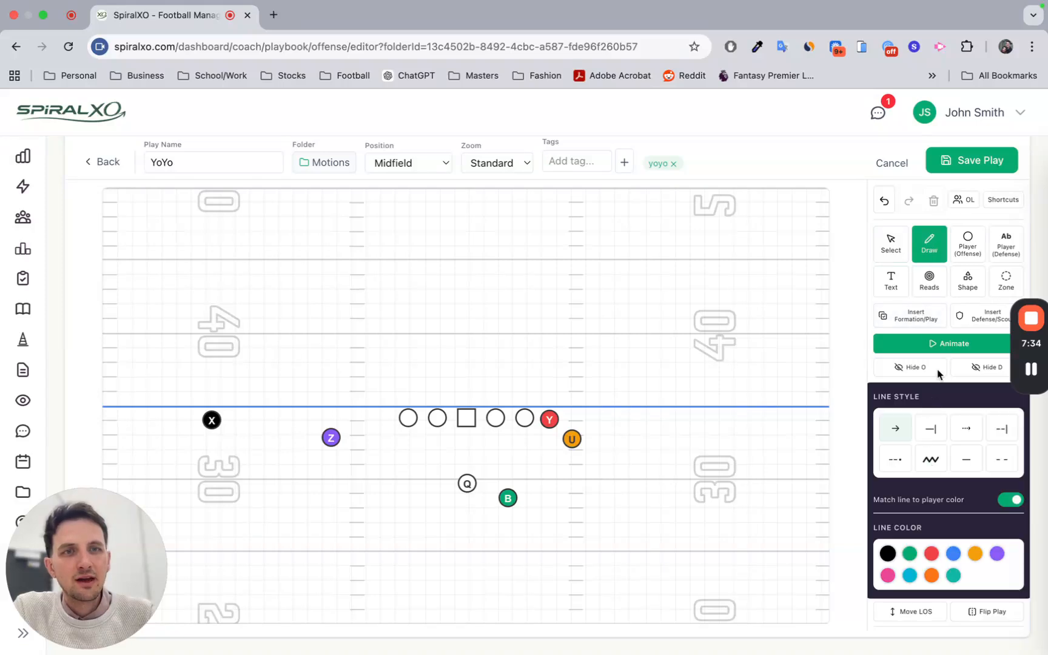
left_click(930, 461)
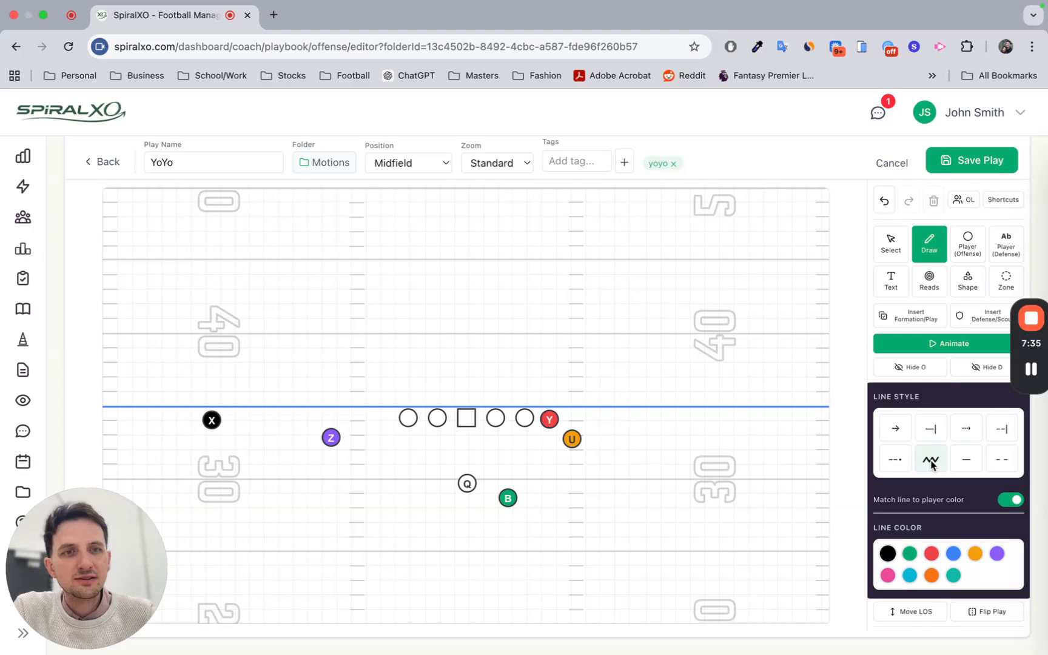
left_click(573, 441)
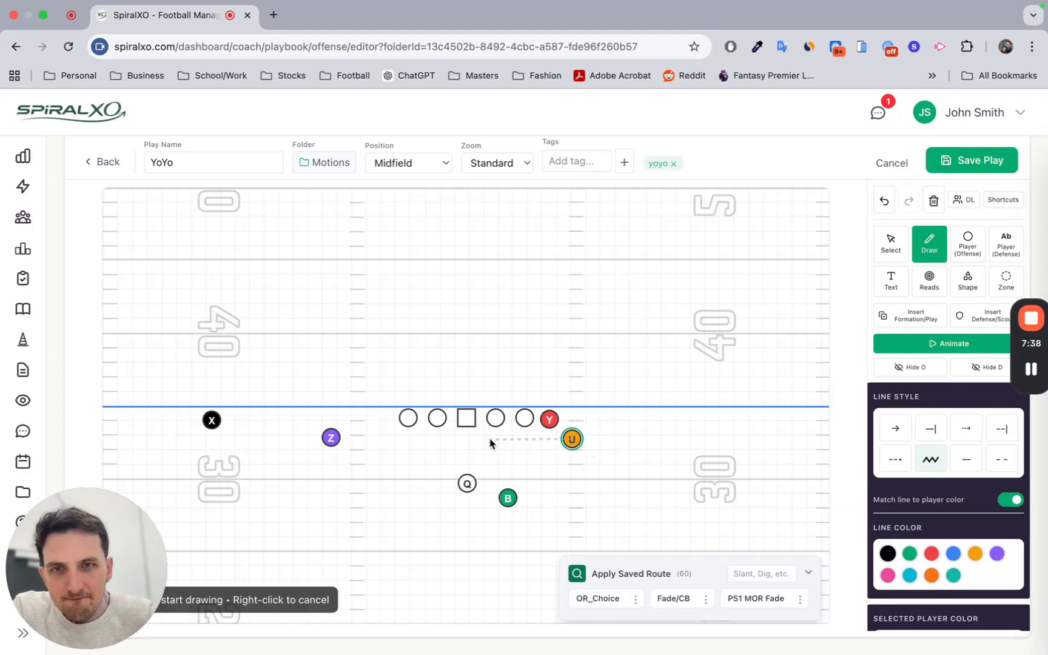
left_click(448, 439)
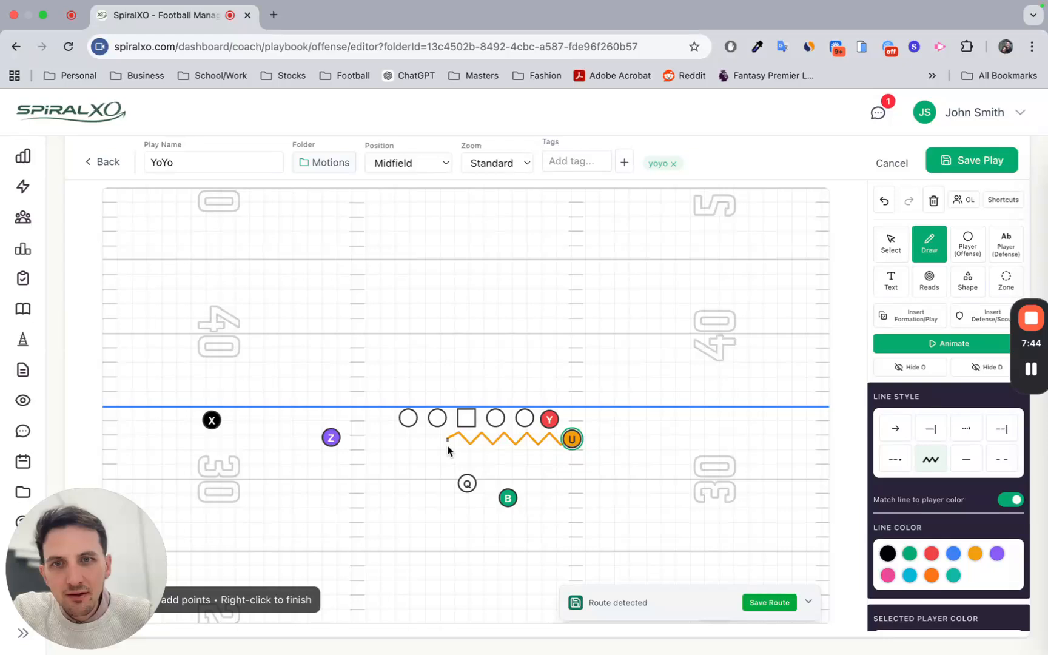
left_click(448, 452)
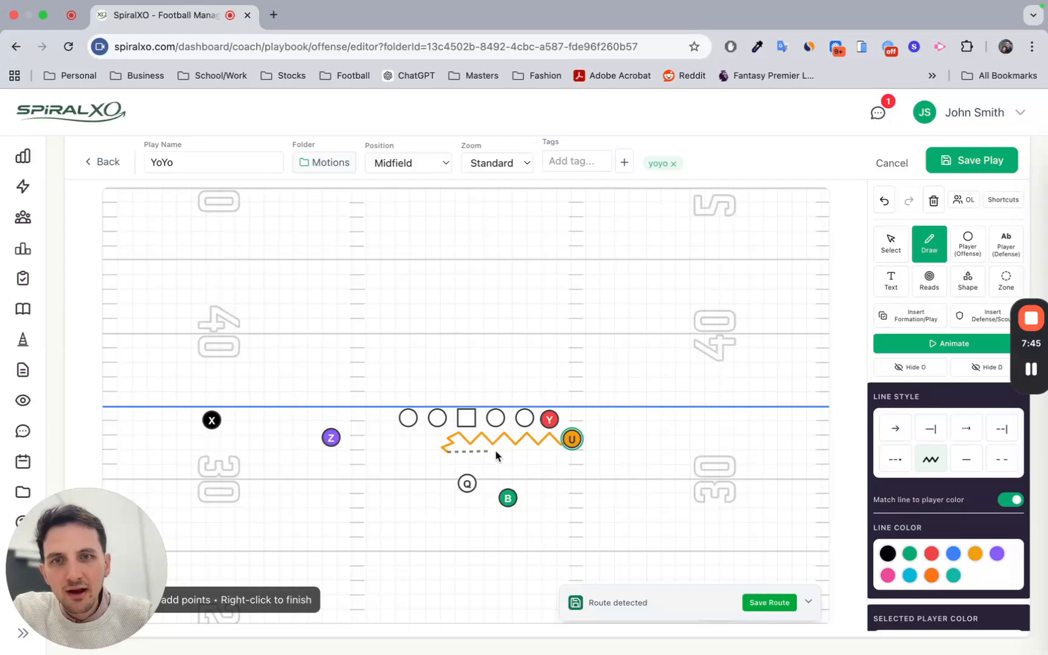
left_click(551, 456)
right_click(553, 456)
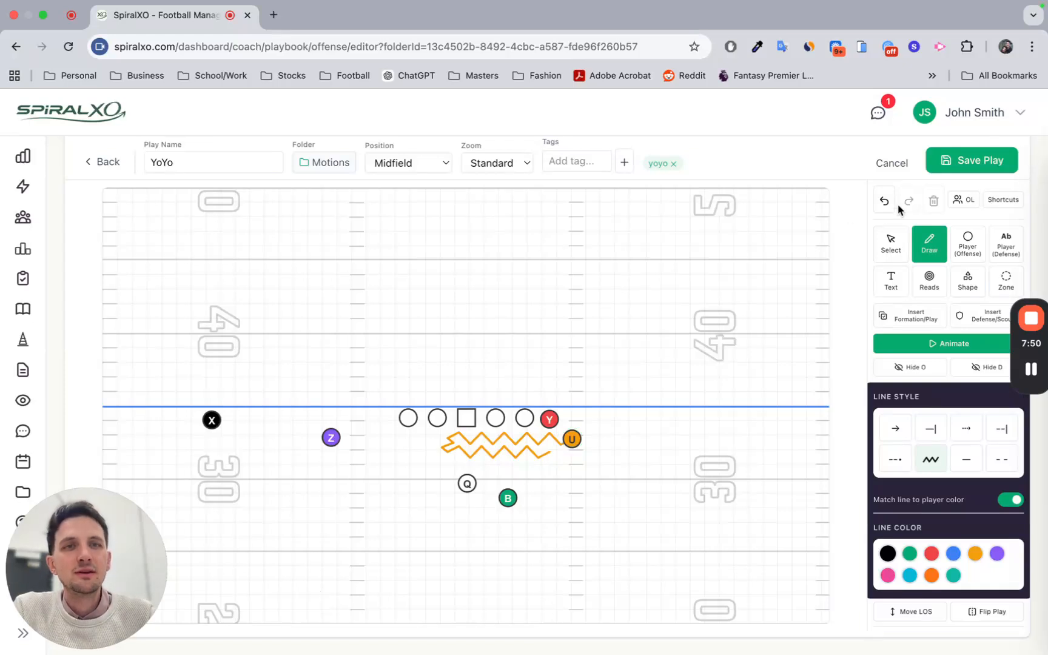
left_click(891, 241)
Preview the YoYo motion as an animation, stop it and save the play
left_click(914, 338)
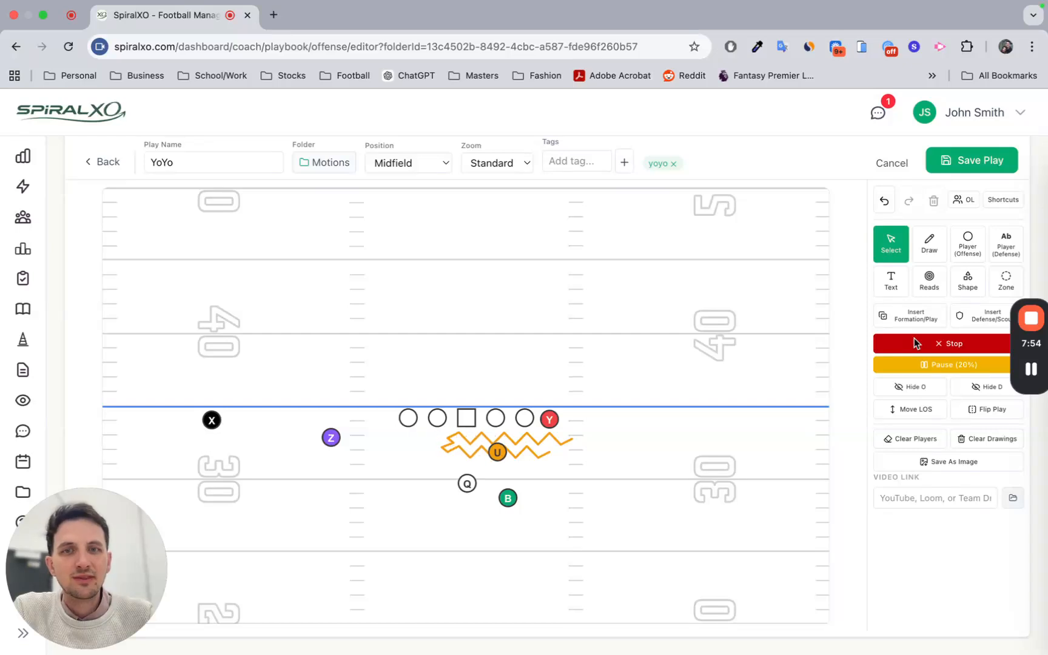
left_click(916, 344)
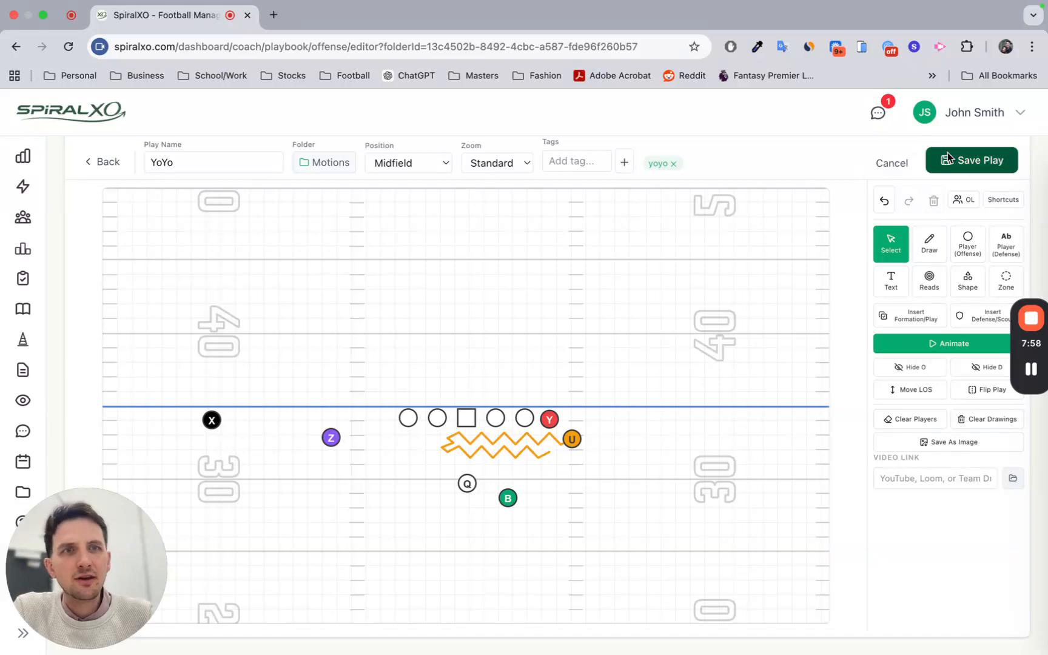
left_click(970, 160)
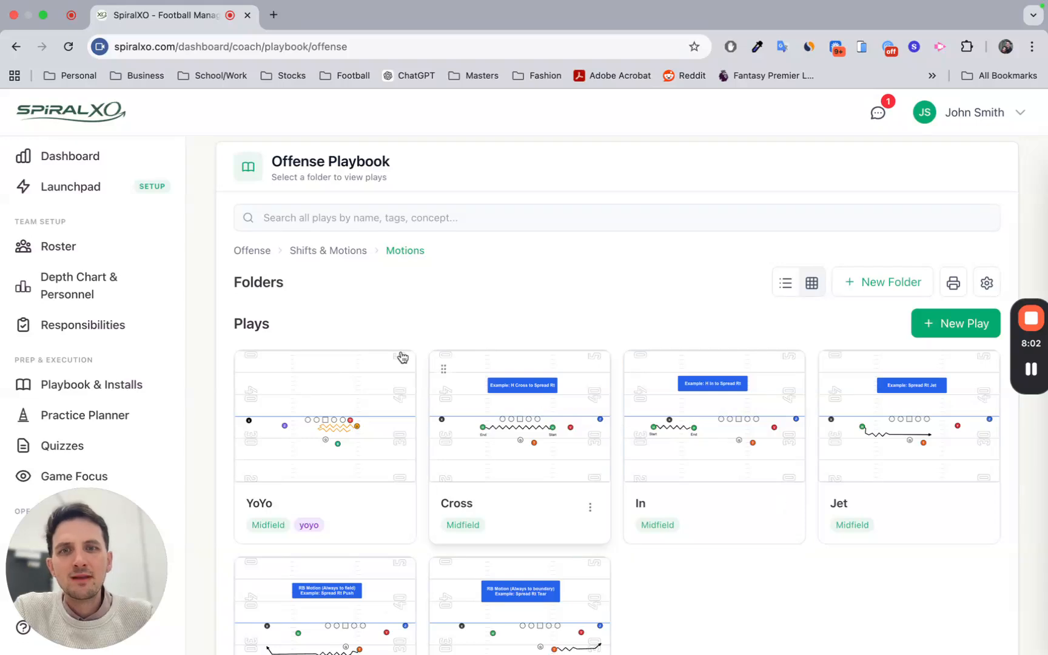
Mark the offense formations, shifts and motions task and the defense philosophy task as complete in the Launchpad checklist
left_click(256, 255)
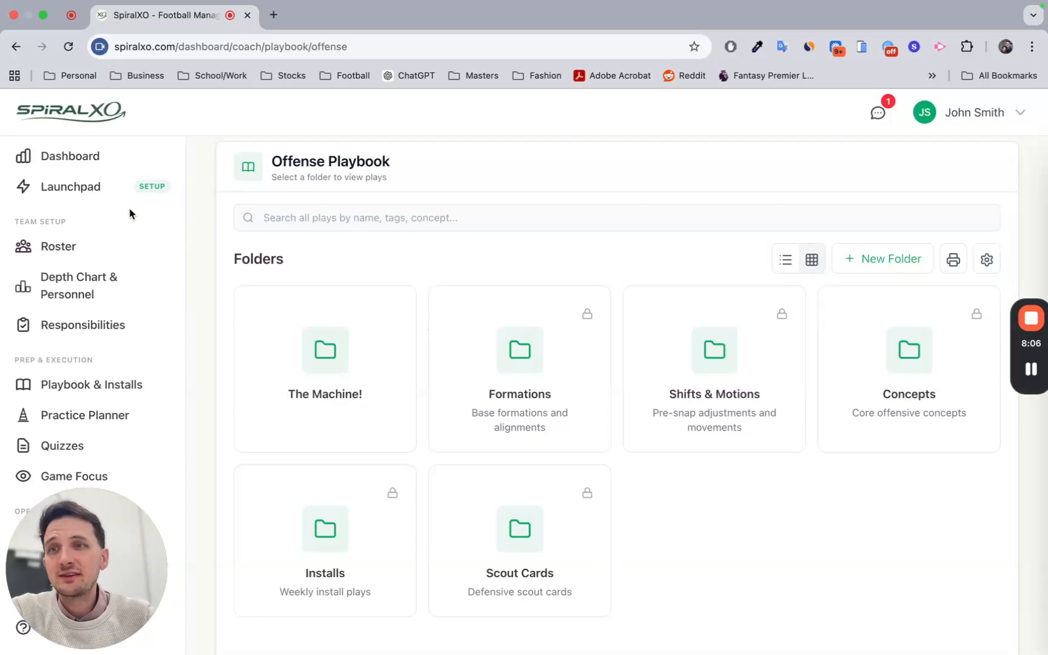
left_click(84, 190)
scroll(568, 416, "down", 10)
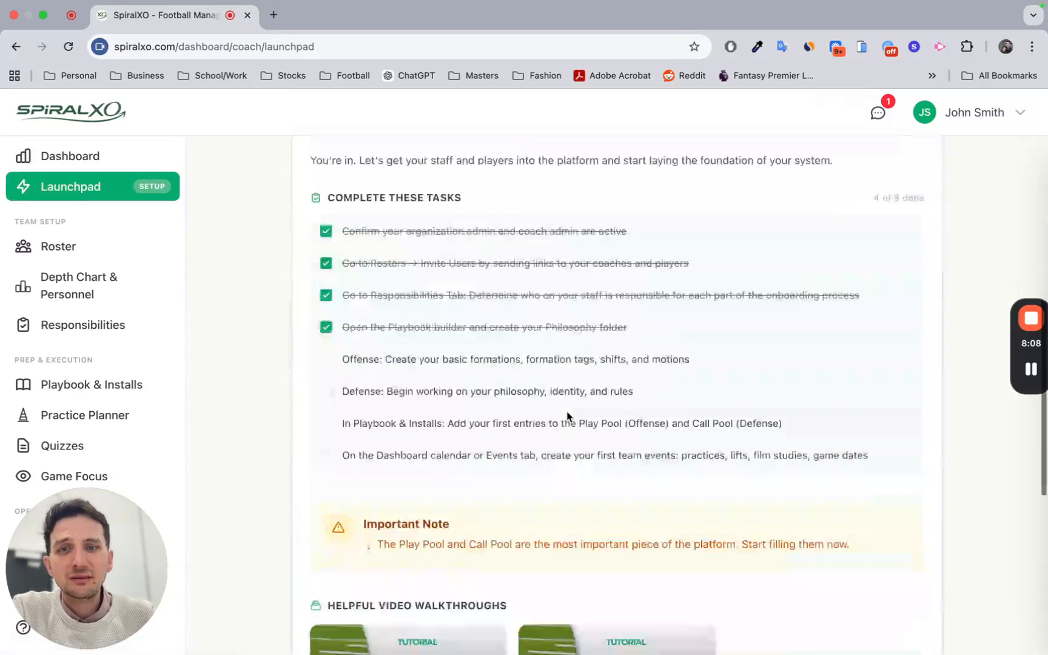
left_click(326, 358)
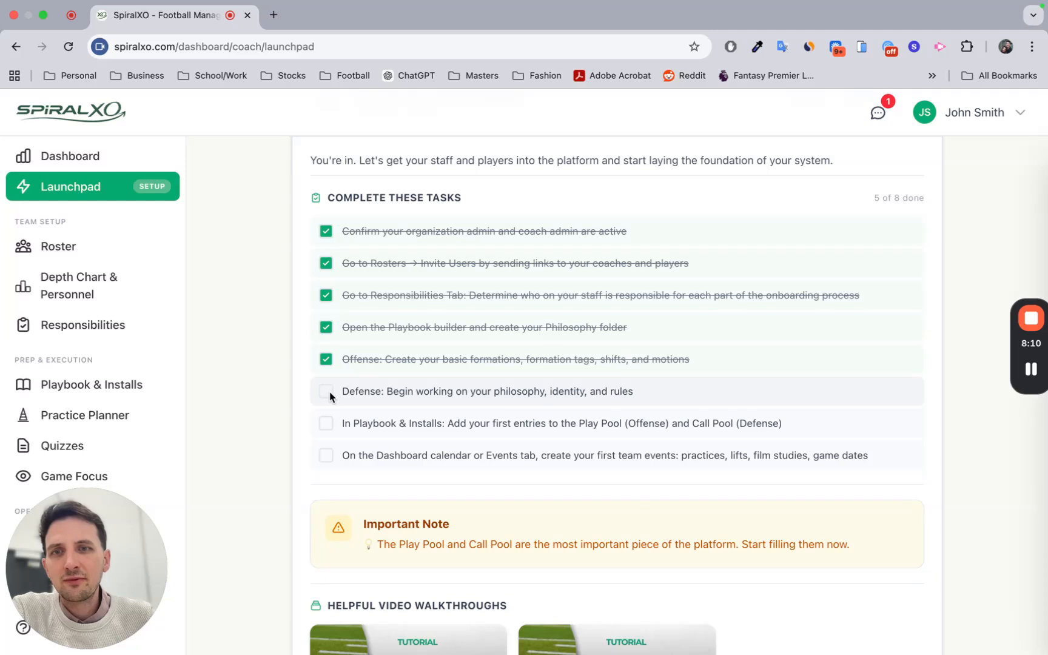
left_click(329, 393)
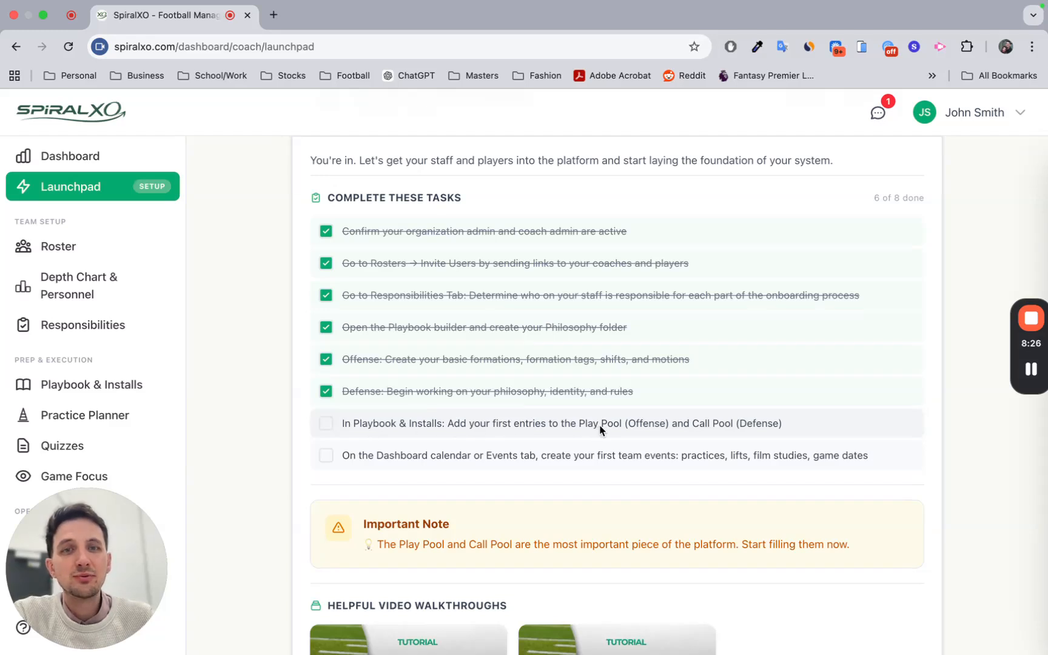
Open the offensive Play Pool and review its list of plays and the category options of the first play
left_click(66, 386)
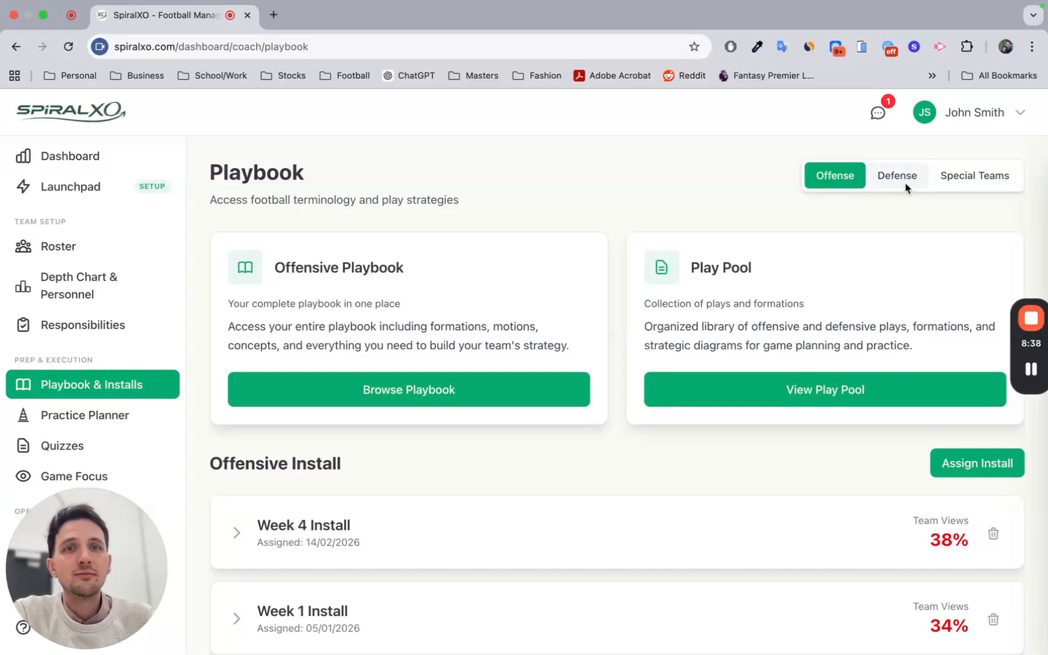
left_click(762, 390)
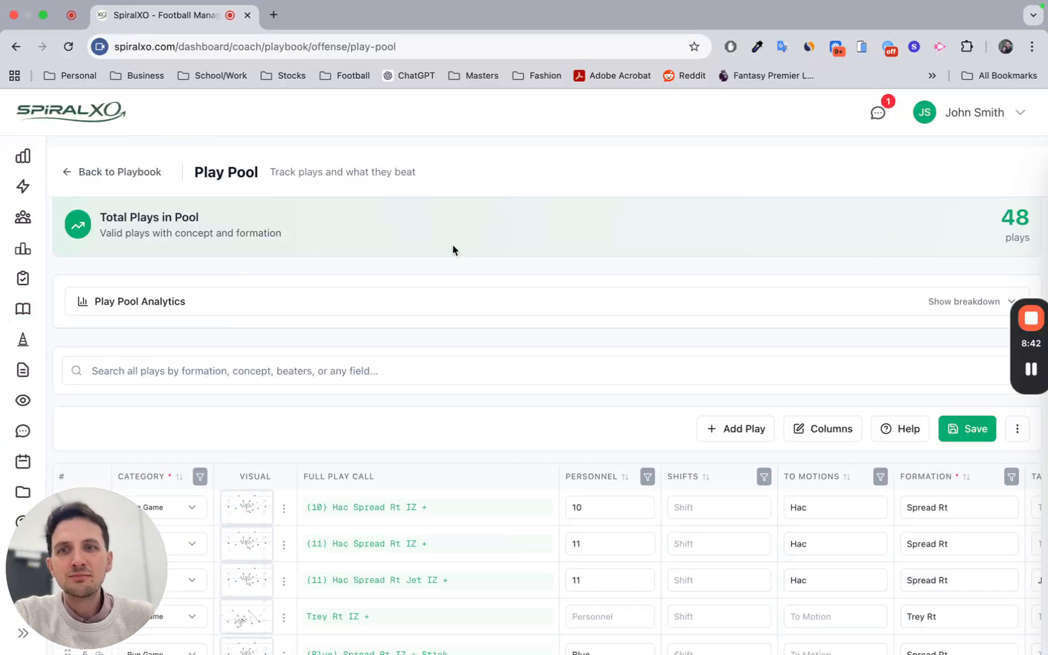
scroll(478, 359, "down", 3)
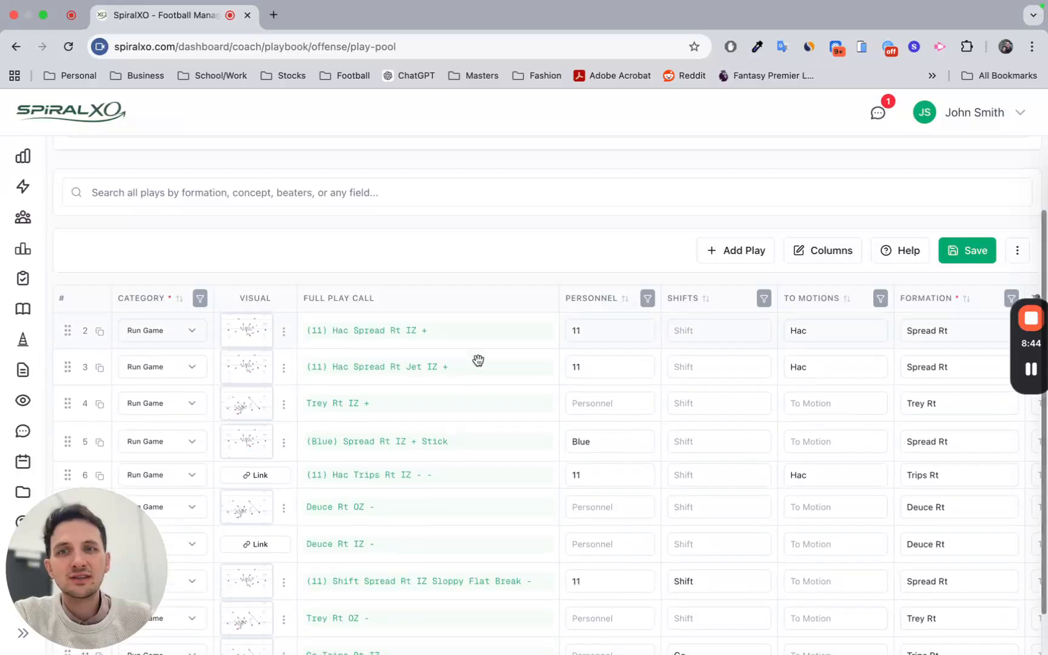
scroll(478, 359, "up", 1)
scroll(522, 251, "up", 1)
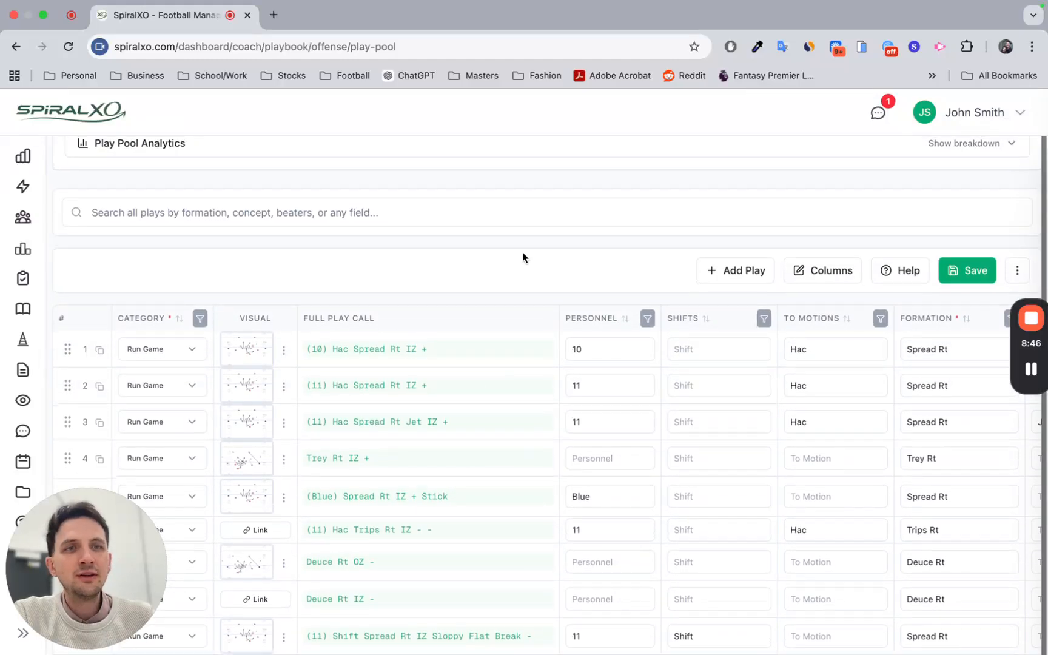
scroll(522, 251, "up", 3)
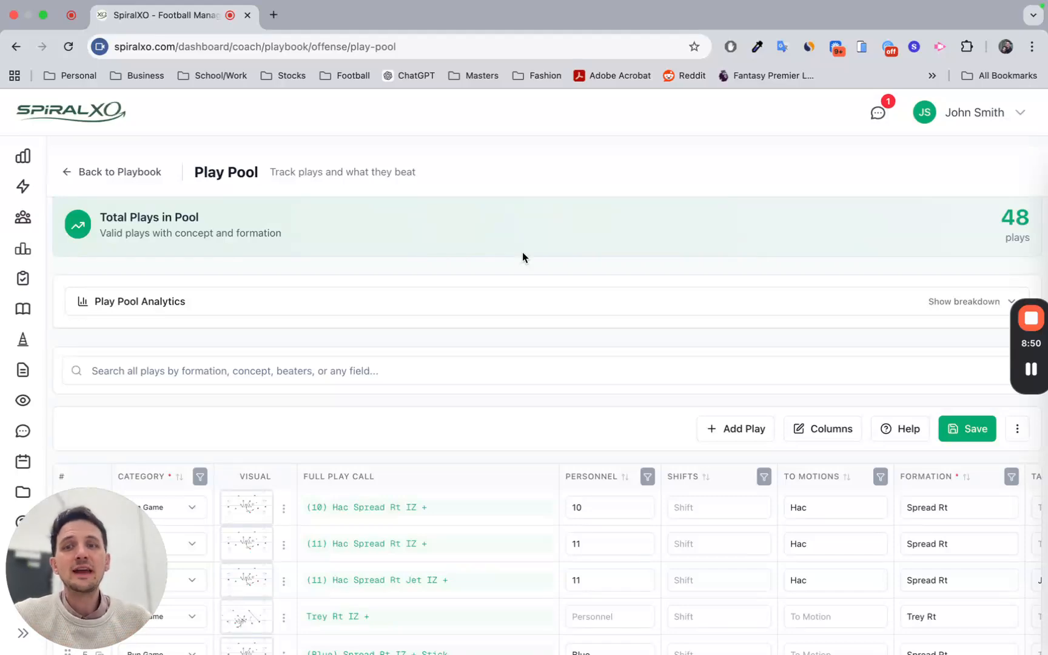
scroll(525, 286, "down", 4)
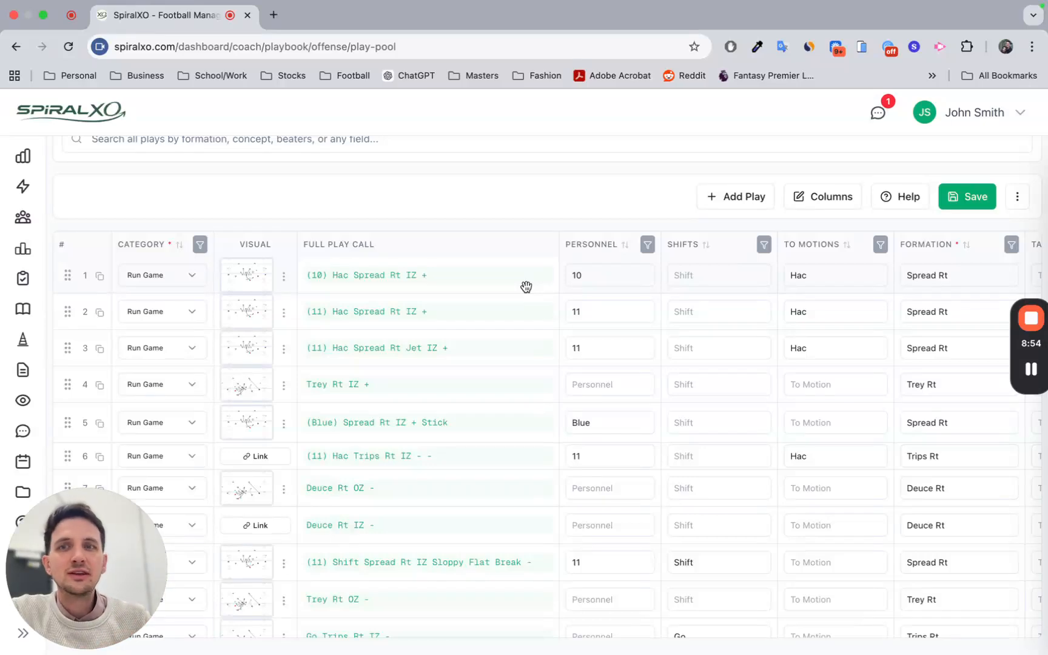
left_click(168, 276)
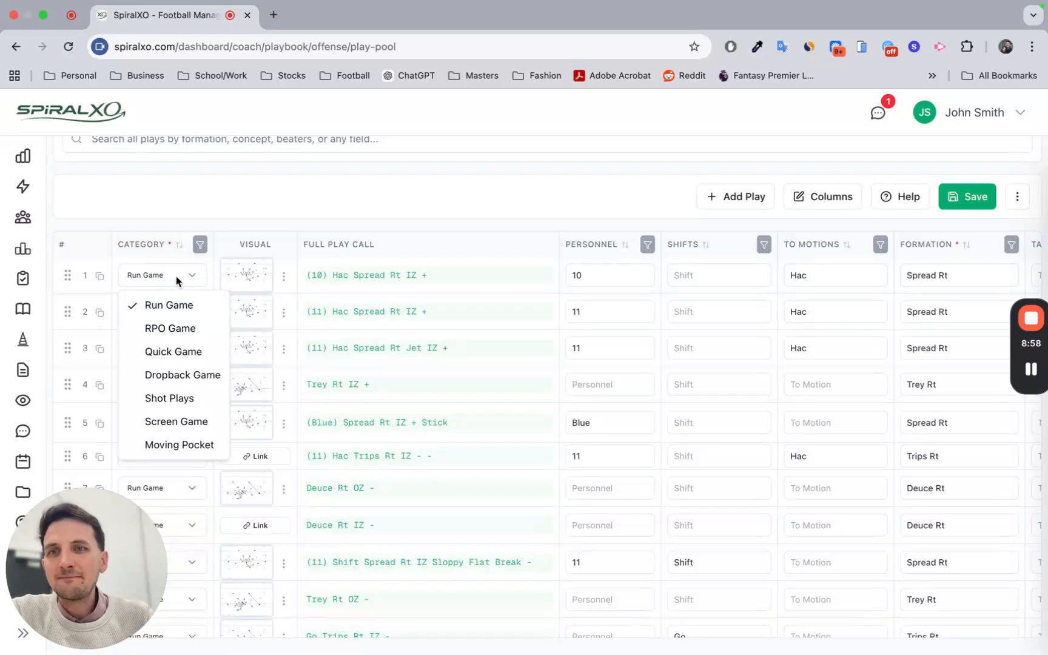
left_click(176, 276)
scroll(491, 290, "right", 2)
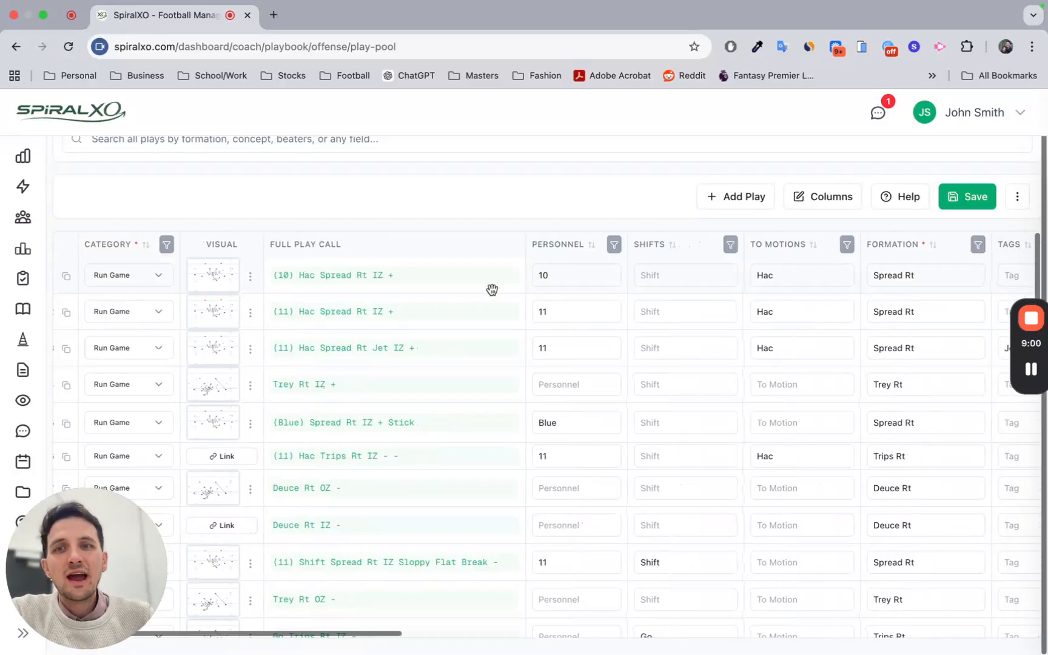
Unlink the playbook diagram from the first play and view the playbook plays available for linking
left_click(252, 274)
left_click(218, 320)
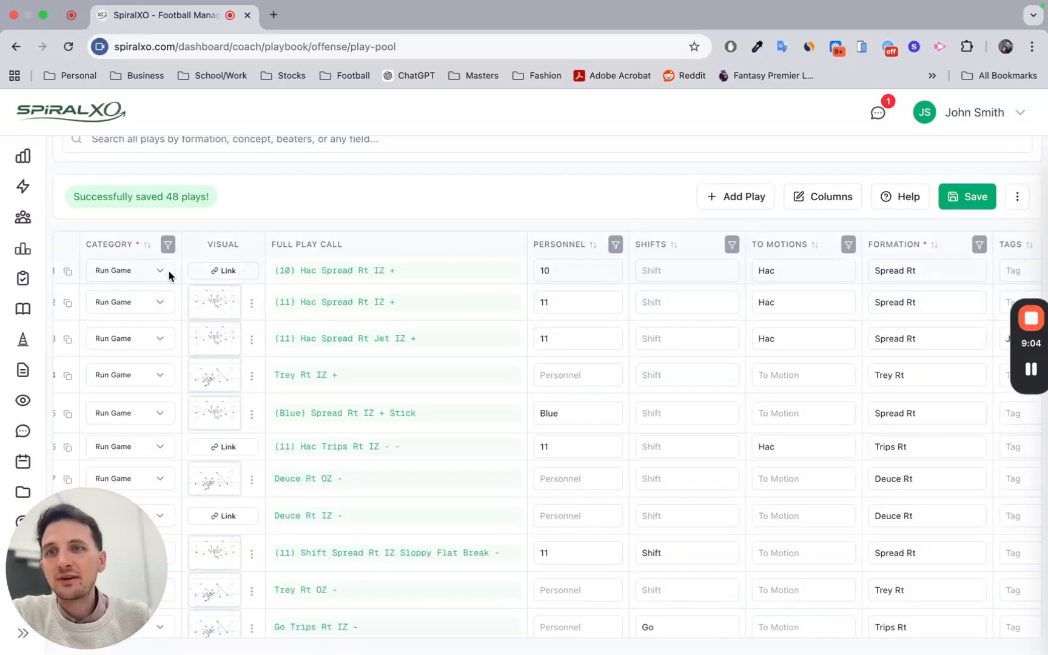
left_click(222, 271)
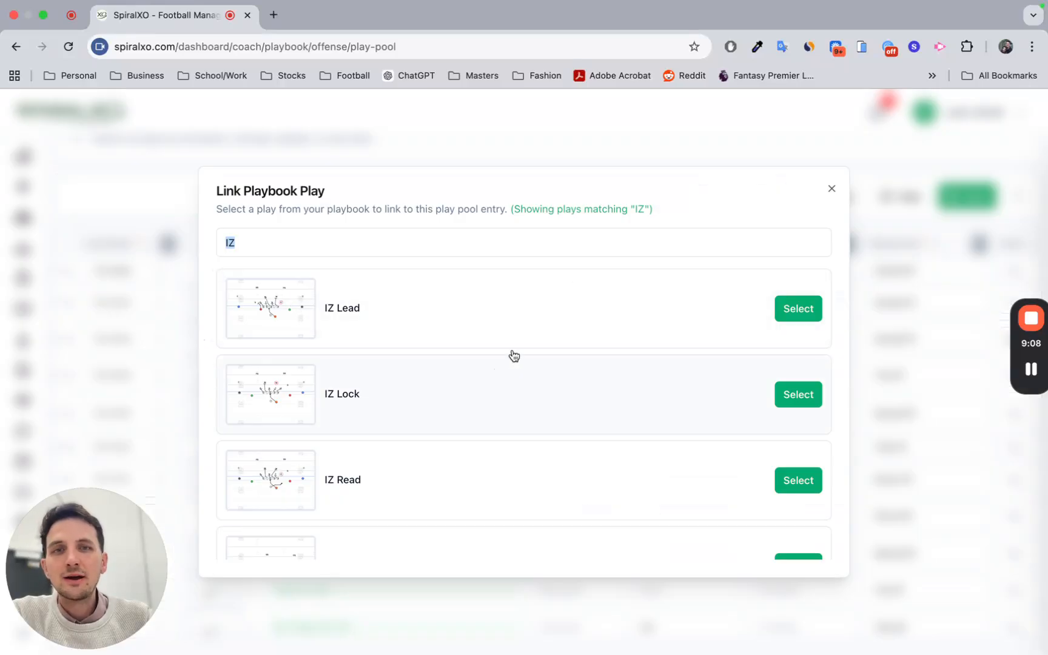
left_click(831, 189)
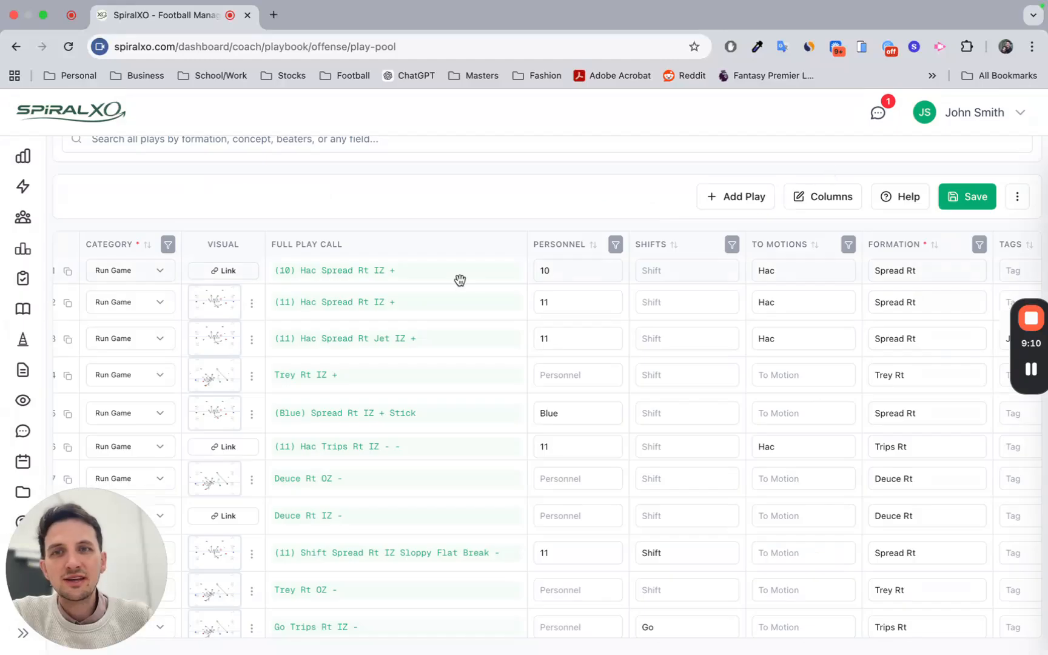
Examine the first play's category, personnel, shifts, to motions, formation, tags and protection entries in the play pool table
scroll(685, 268, "left", 2)
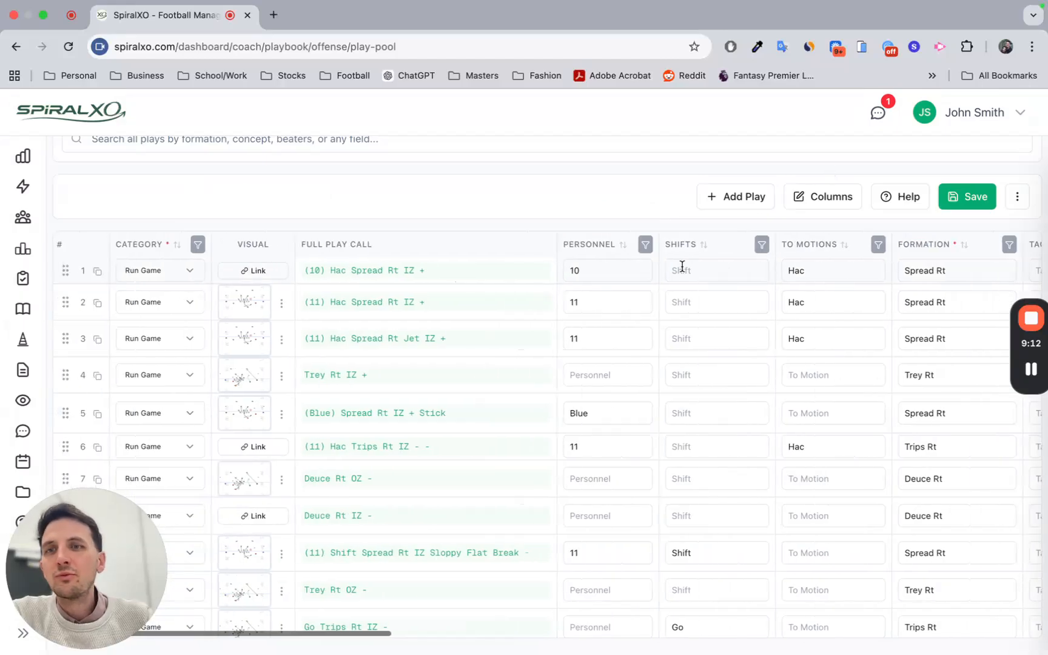
left_click(180, 269)
left_click(179, 269)
scroll(636, 309, "right", 10)
scroll(637, 306, "right", 5)
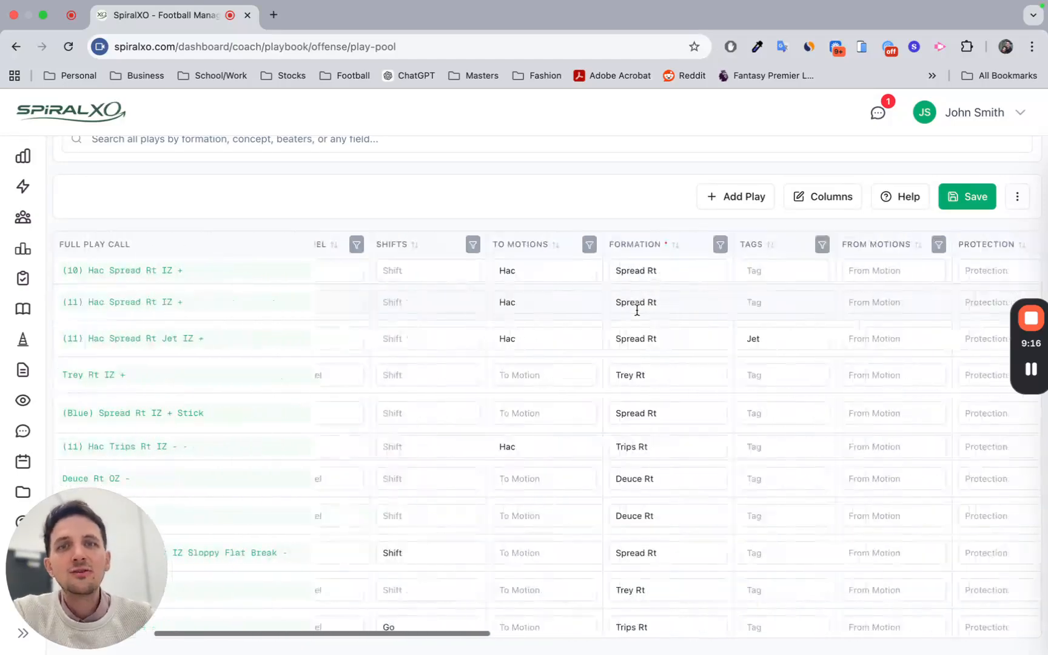
scroll(624, 306, "left", 4)
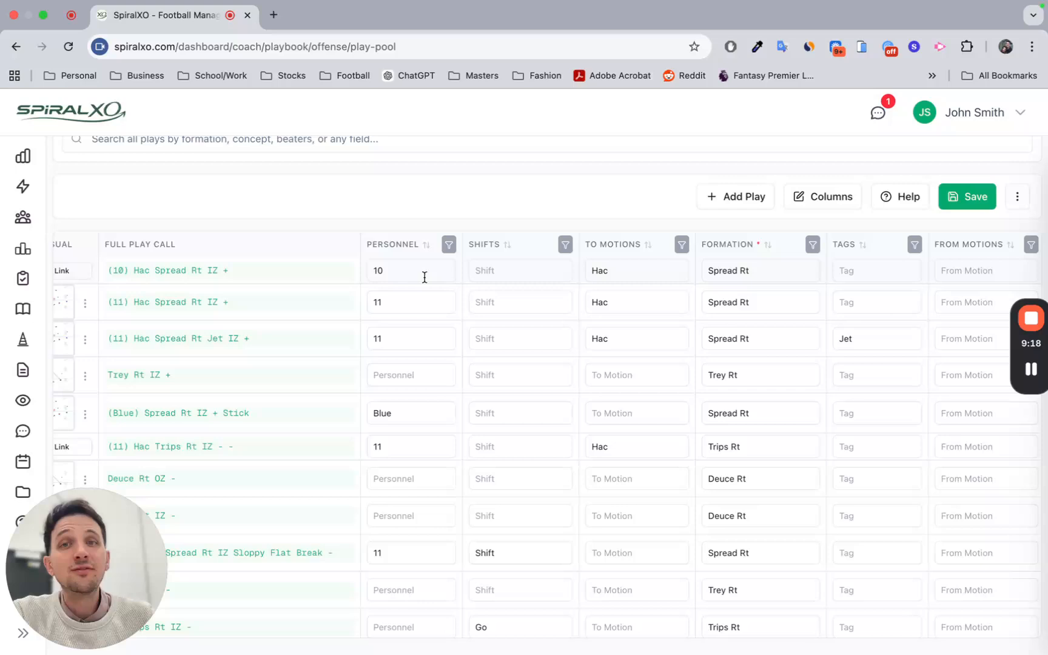
scroll(519, 278, "right", 4)
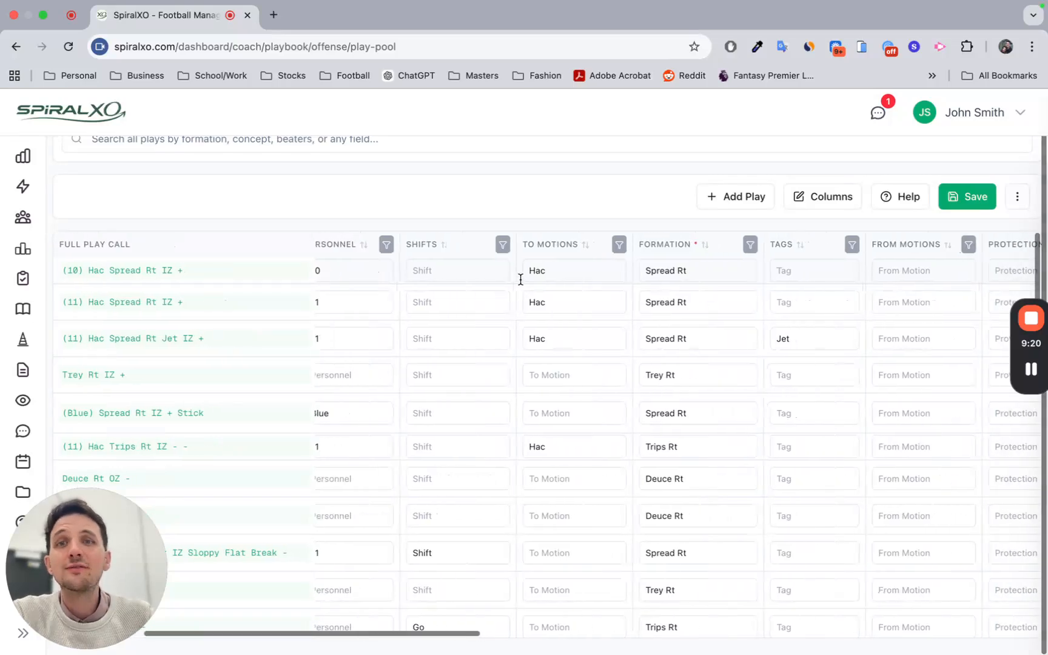
left_click(576, 271)
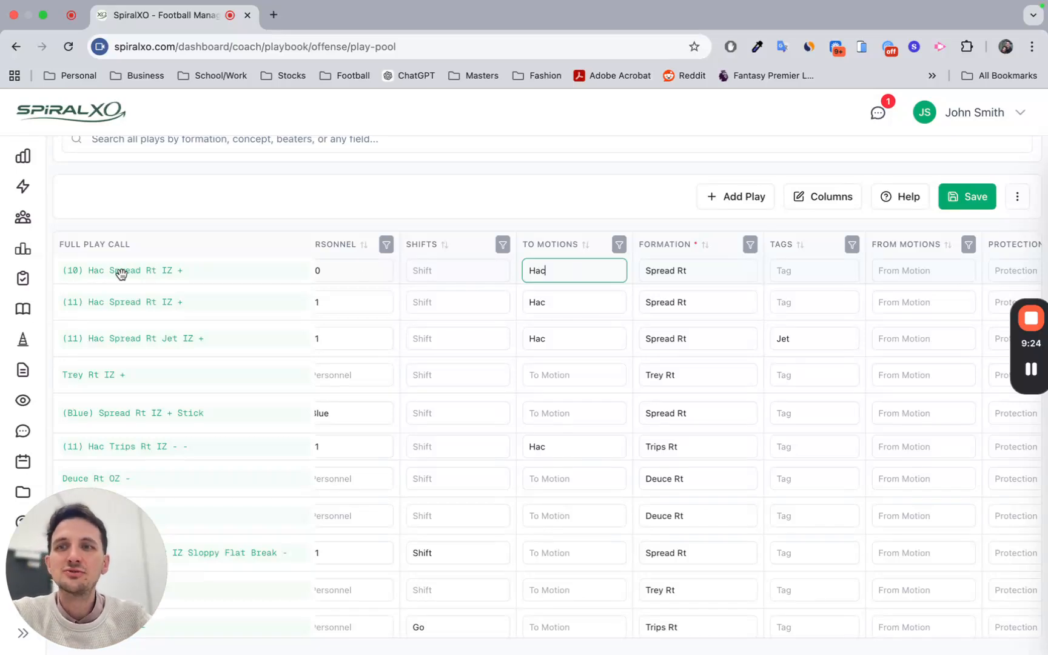
scroll(797, 271, "right", 4)
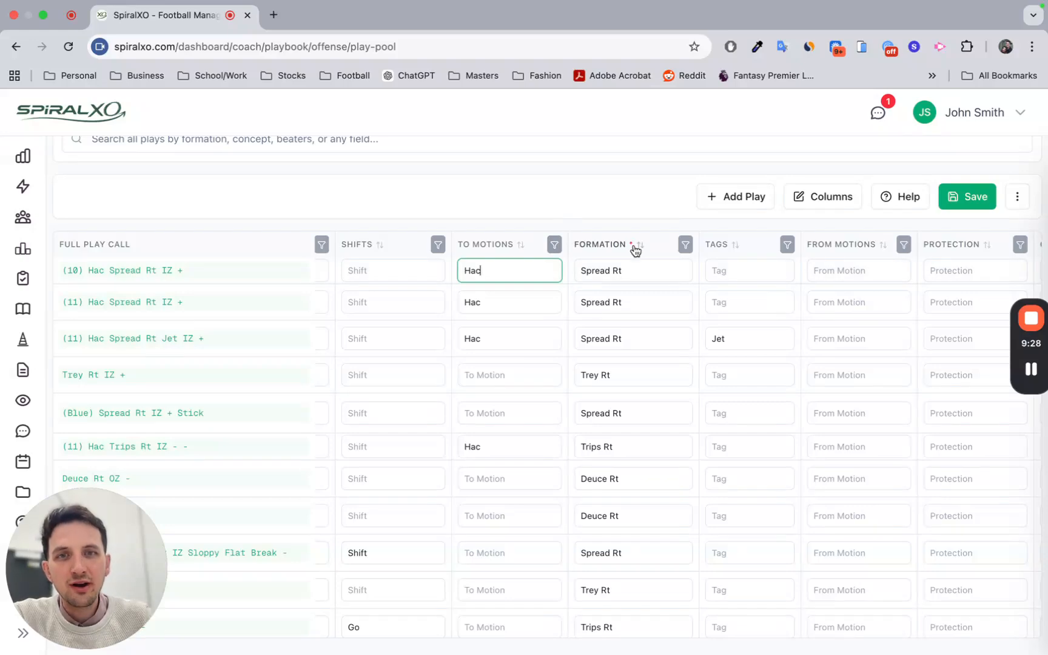
scroll(635, 250, "up", 5)
scroll(635, 250, "down", 5)
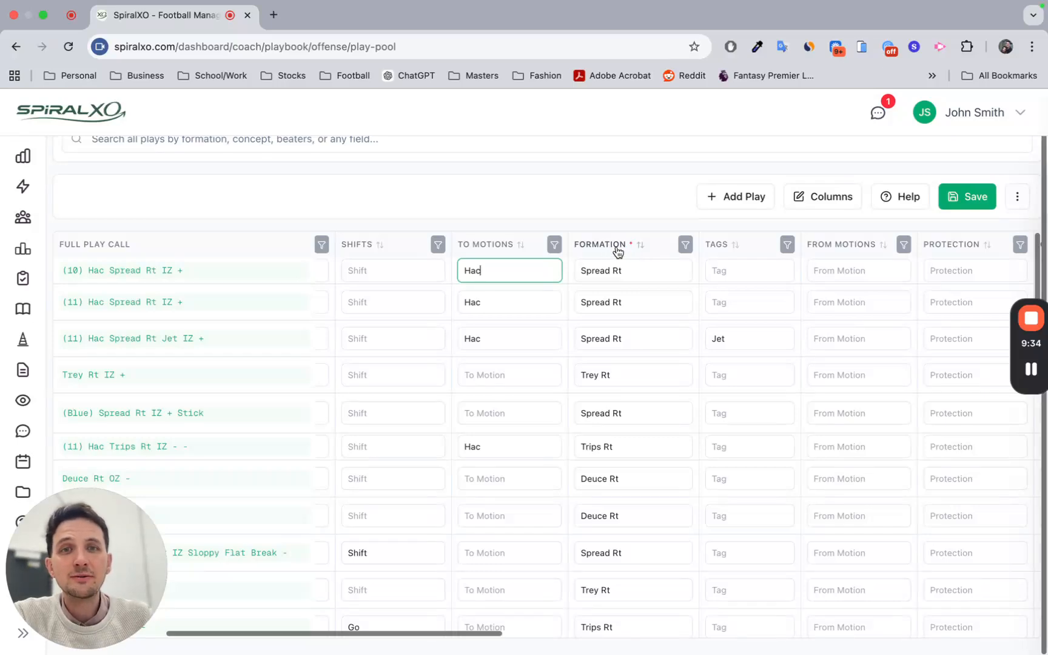
scroll(619, 252, "left", 10)
scroll(772, 248, "right", 10)
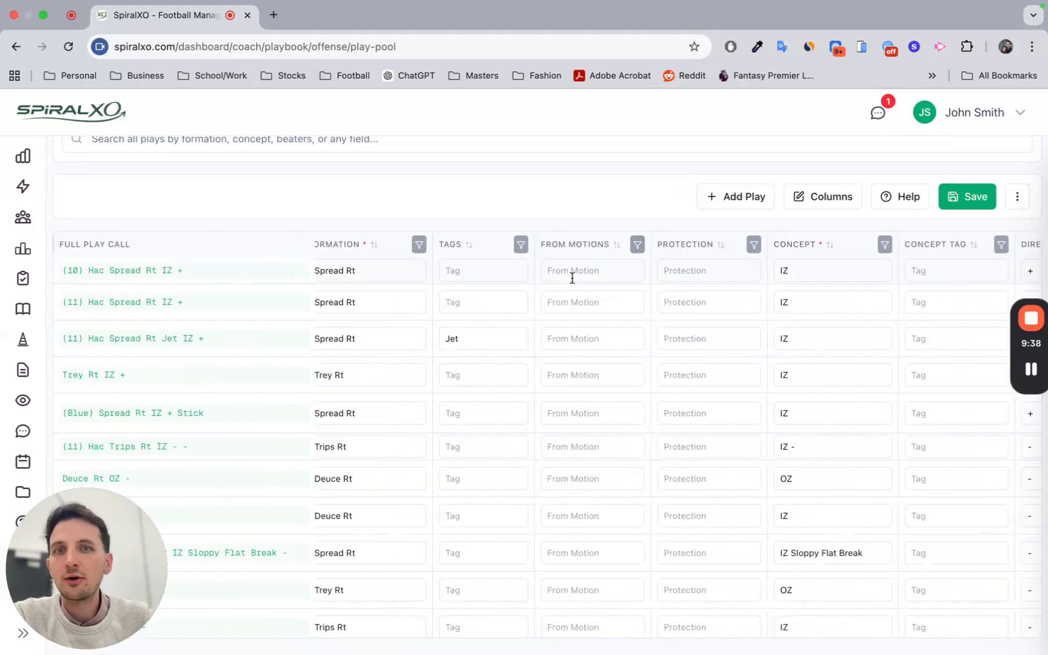
scroll(572, 277, "left", 3)
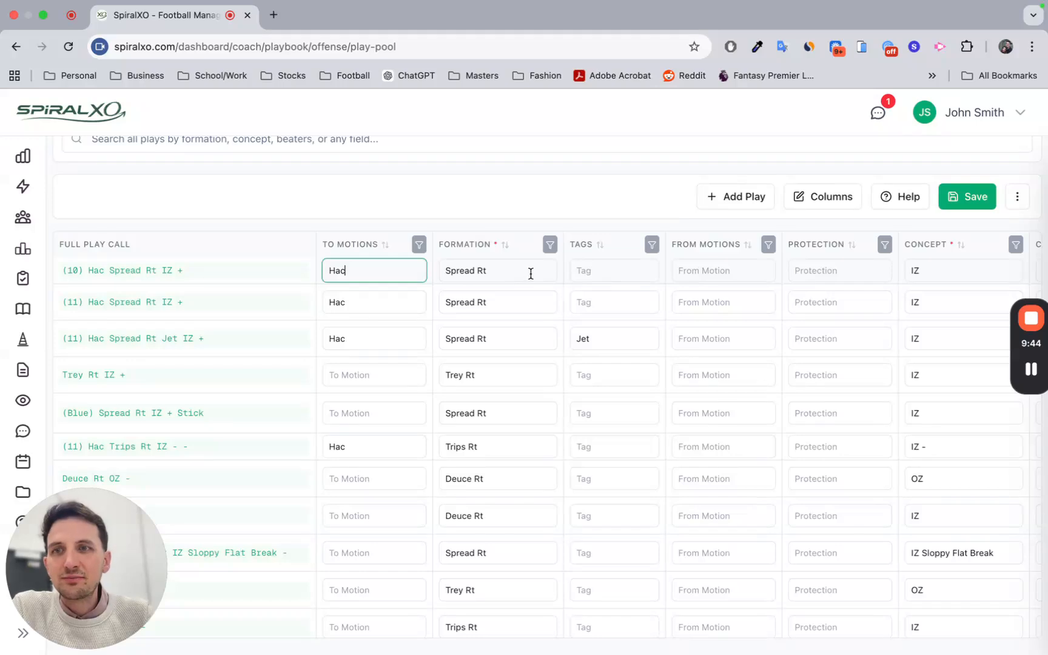
Set the From Motion of the first play, the (10) Hac Spread Rt call, to "Jet"
scroll(530, 274, "right", 5)
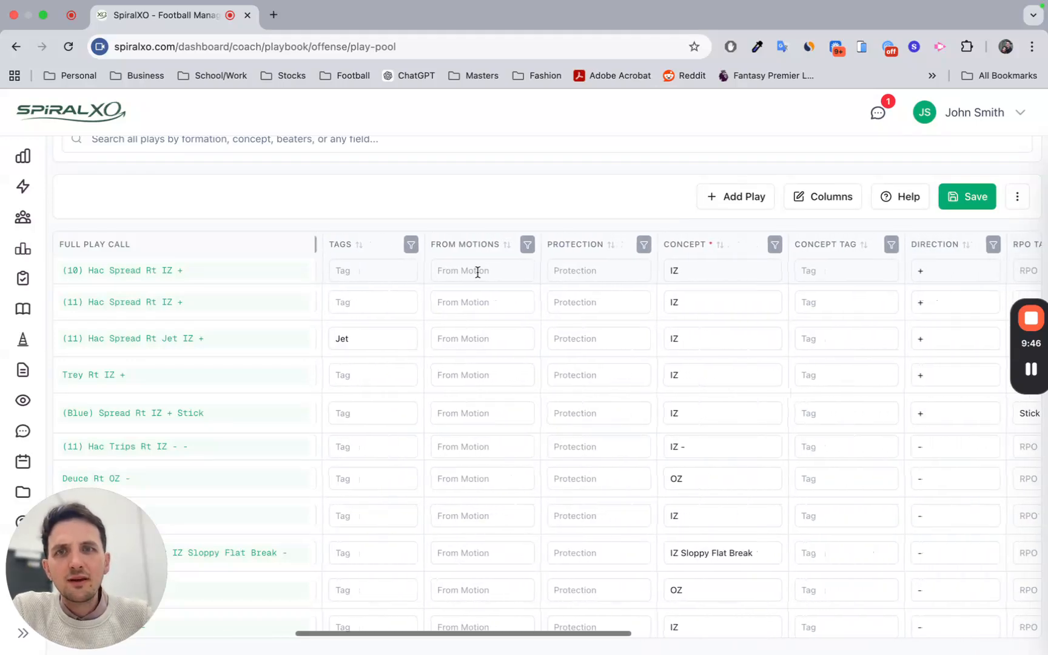
left_click(478, 273)
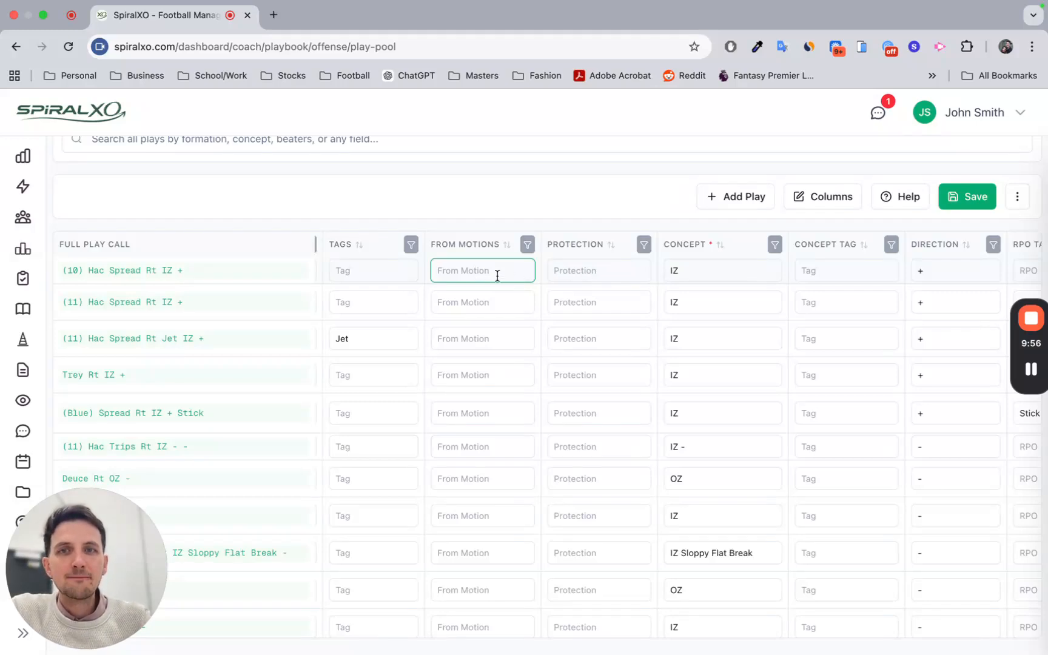
type("Jet")
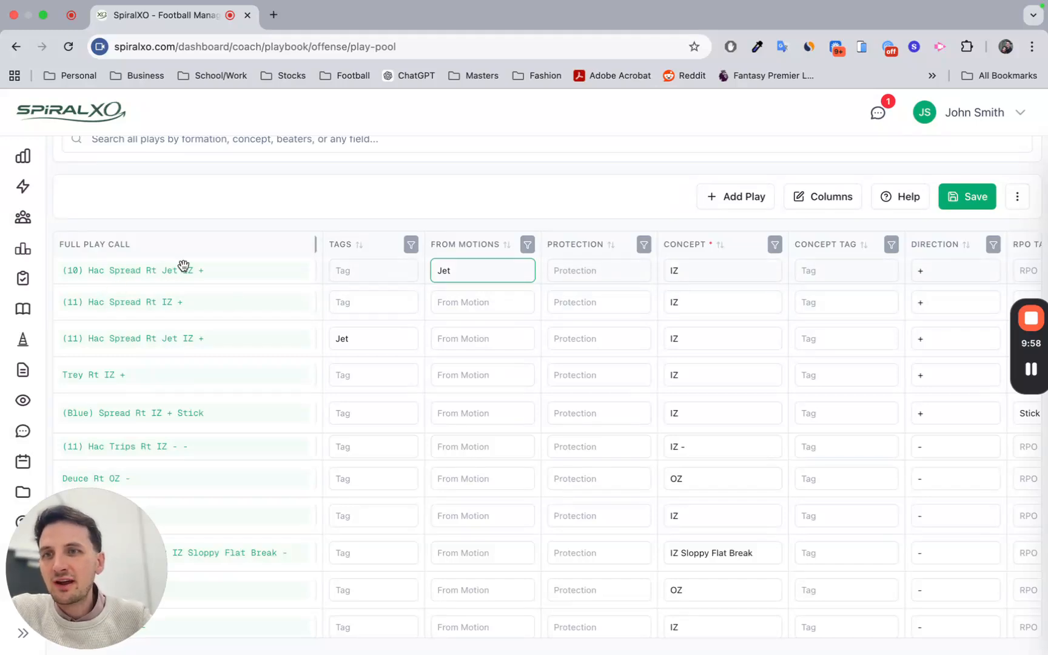
View the concept suggestions for the first play and leave its IZ concept in place
scroll(691, 272, "right", 3)
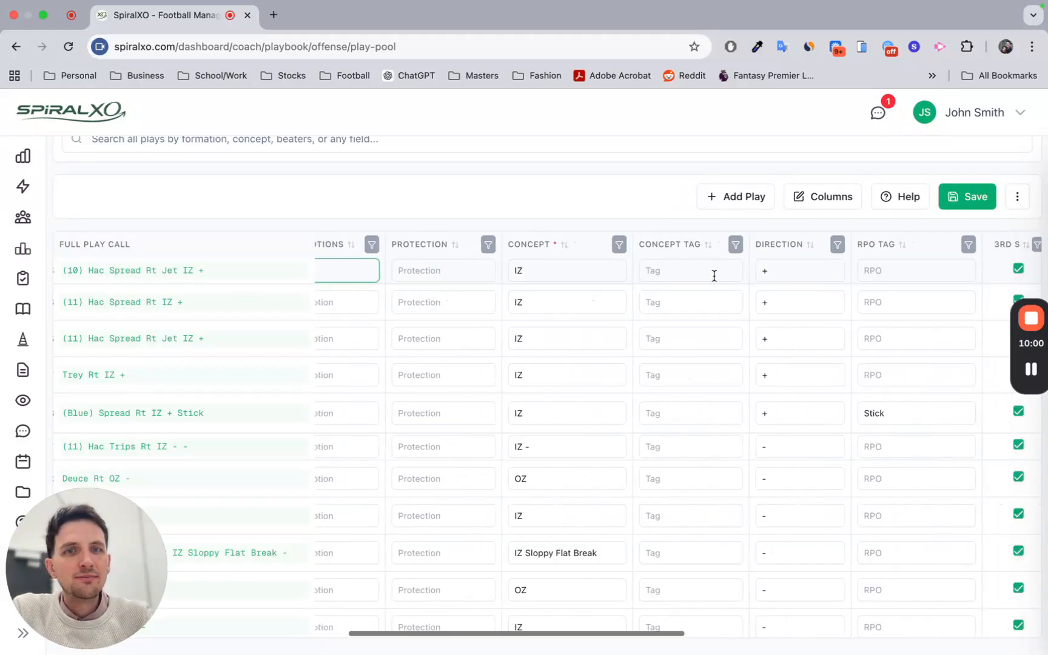
scroll(567, 268, "right", 2)
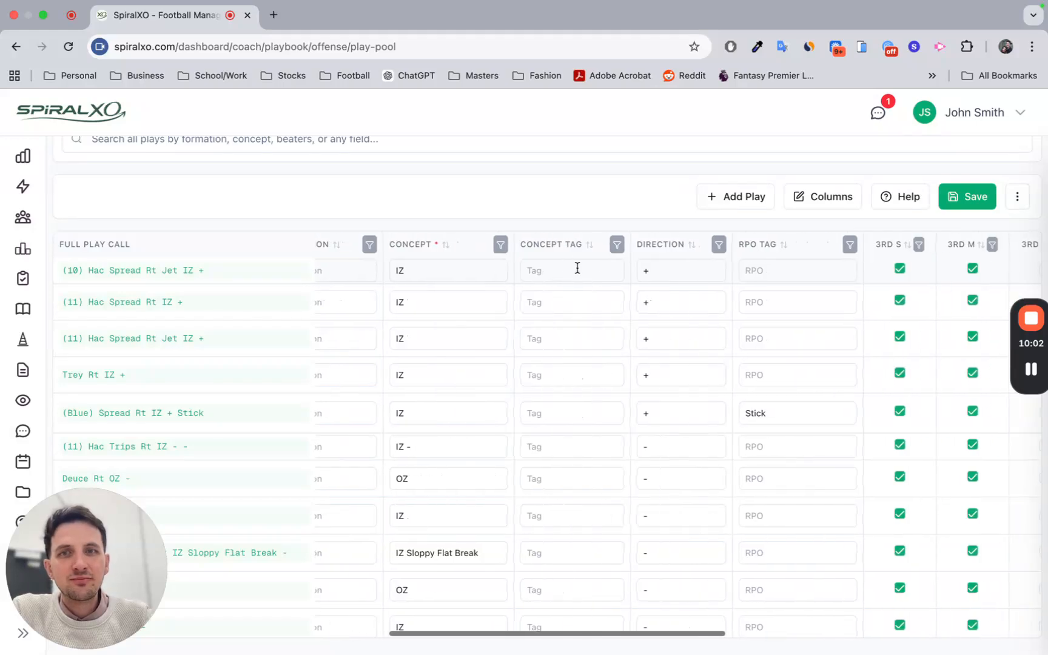
left_click(419, 271)
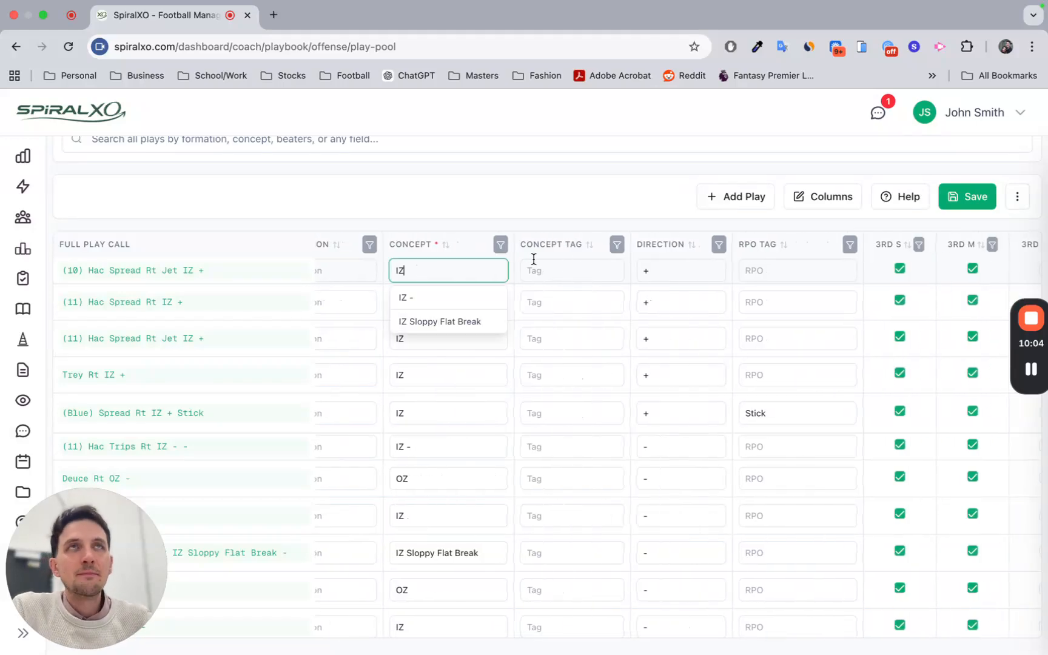
left_click(526, 218)
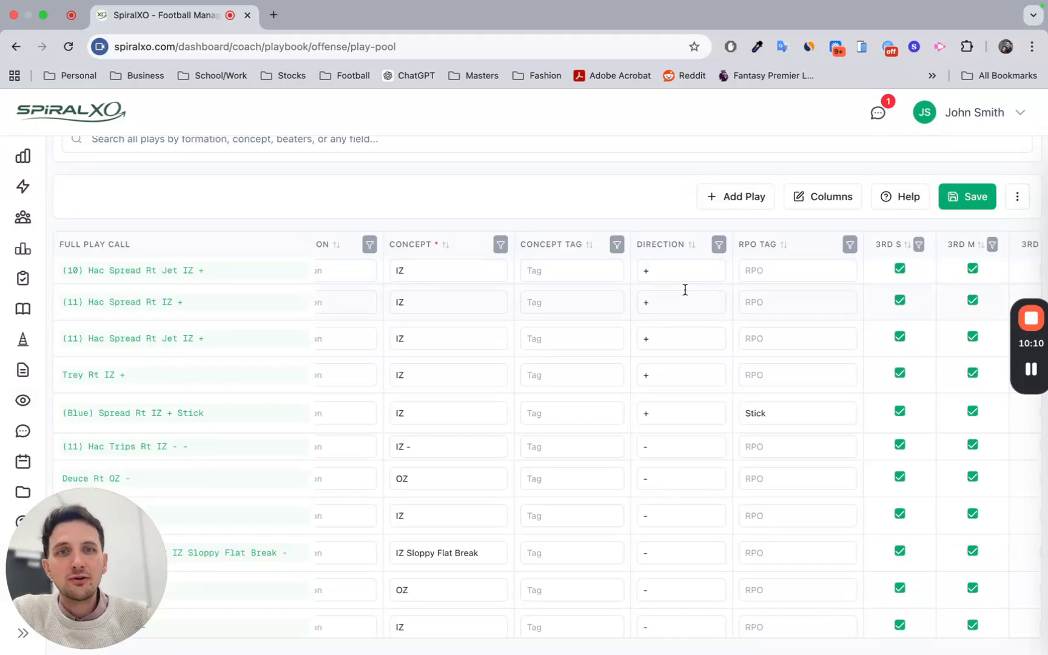
Deselect the 3rd M situation and select 3rd L for the first play
scroll(672, 283, "right", 3)
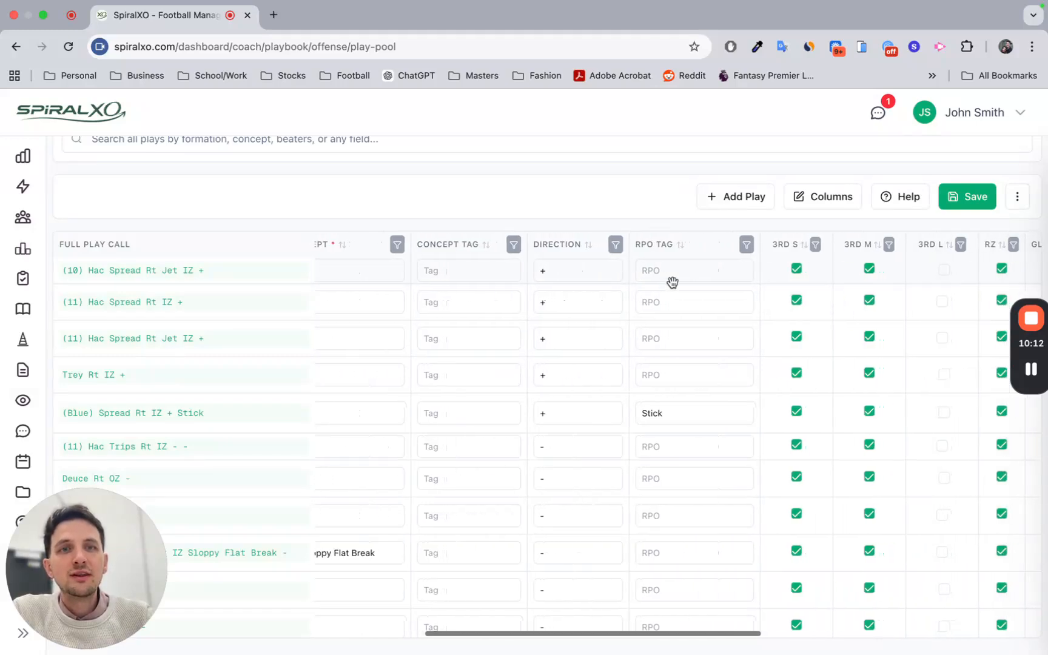
scroll(672, 283, "right", 5)
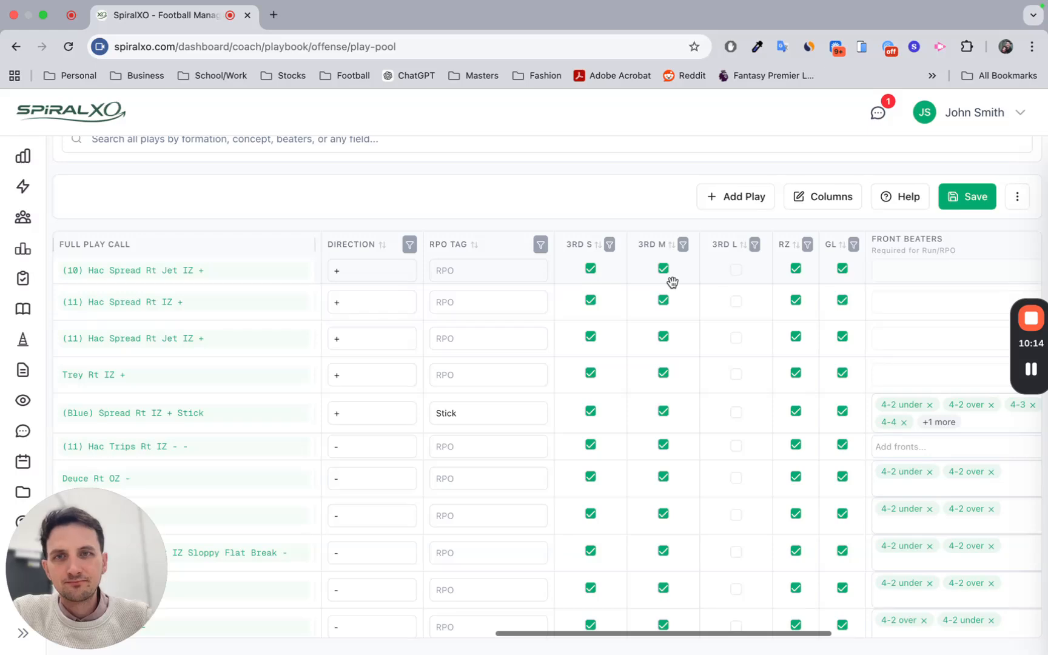
scroll(561, 281, "right", 5)
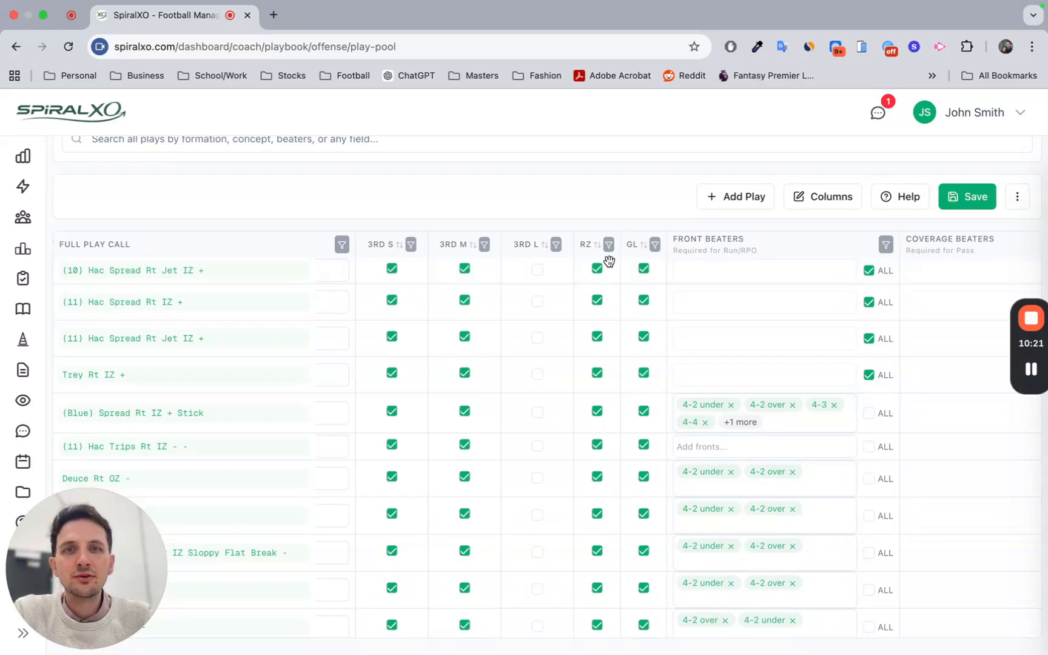
left_click(465, 270)
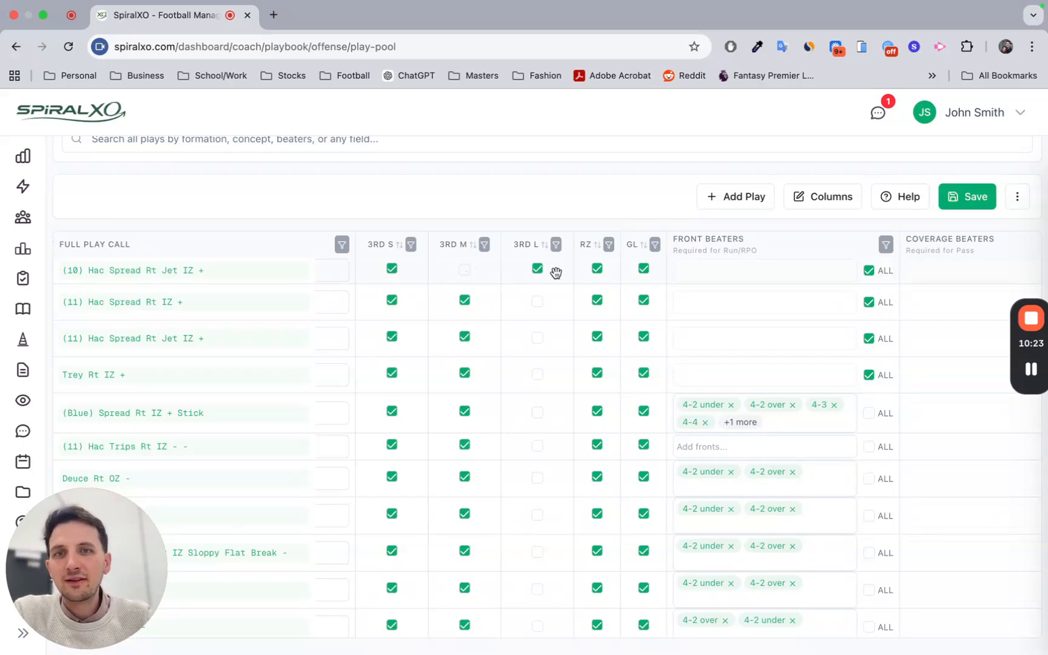
Switch the first play's situation from 3rd L back to 3rd M, and view its front, coverage and blitz beaters
left_click(465, 268)
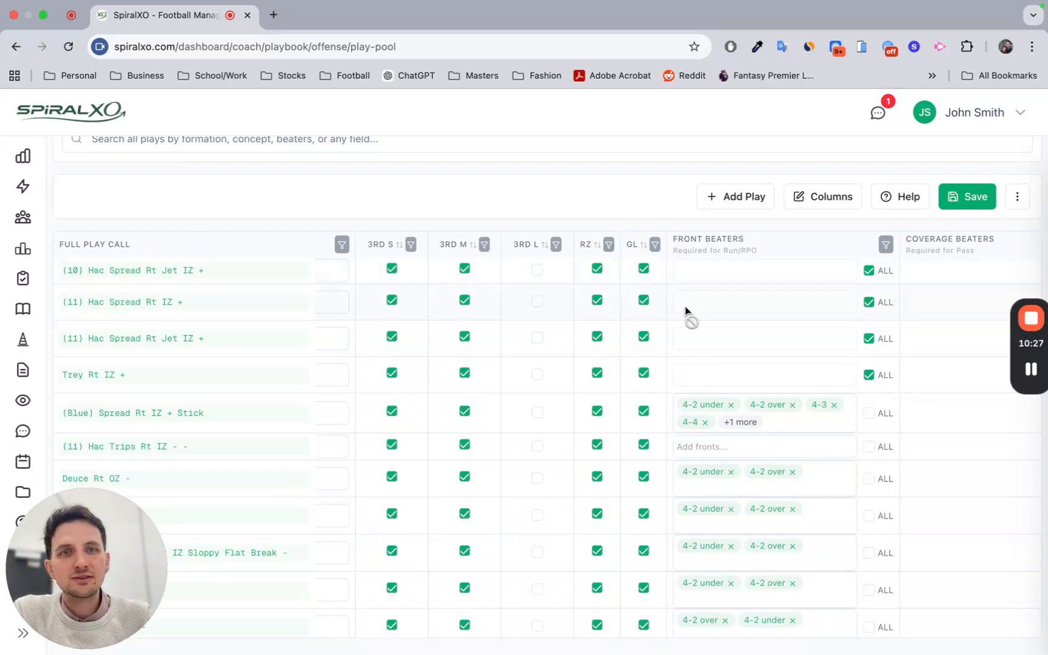
scroll(685, 311, "right", 5)
scroll(685, 311, "right", 4)
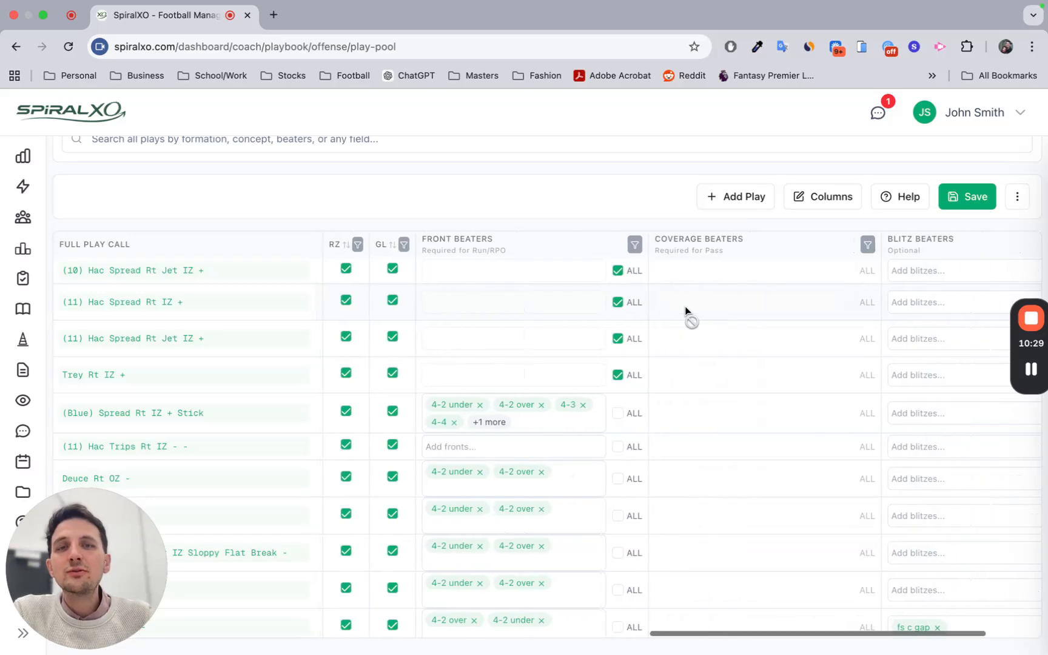
scroll(506, 304, "down", 1)
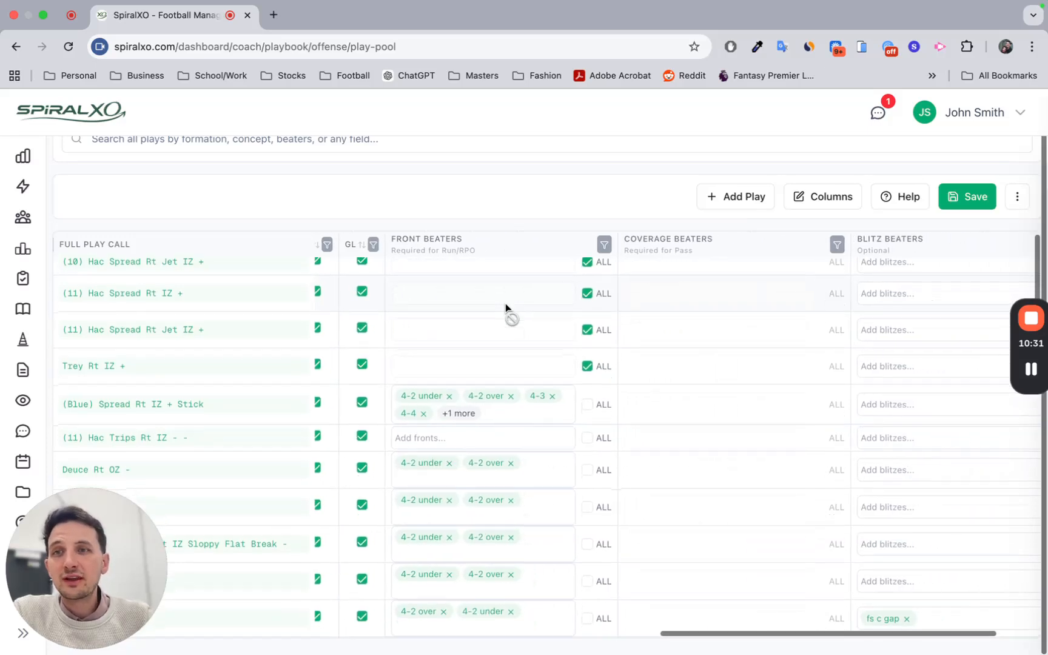
scroll(506, 304, "up", 1)
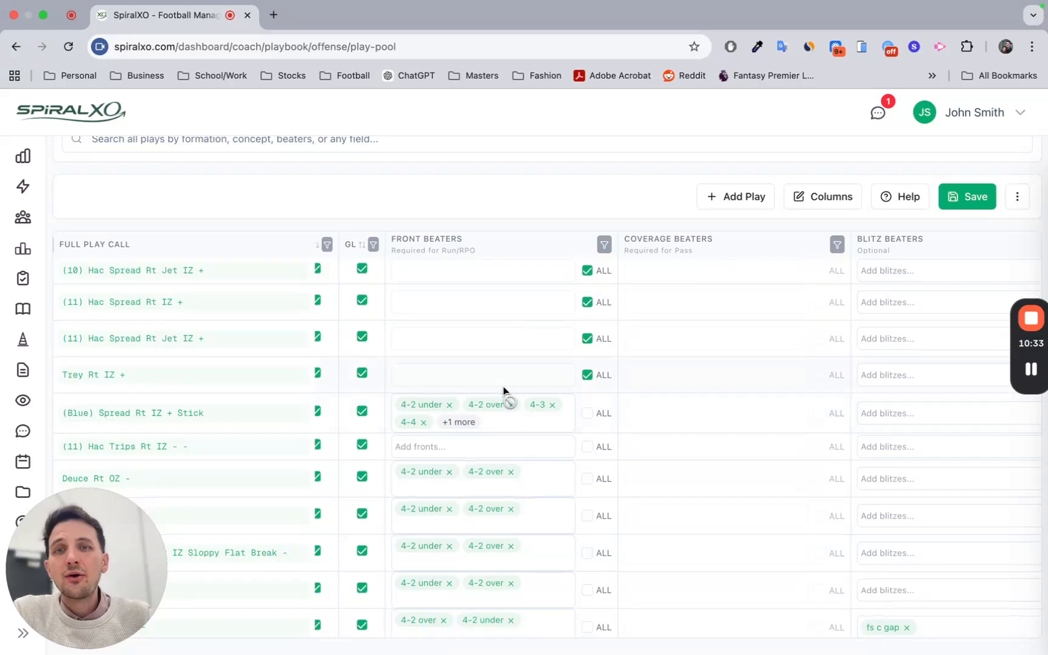
Replace the ALL setting in the first play's front beaters with the fronts 4-2 under, 4-3, 5-2 and bear
left_click(587, 271)
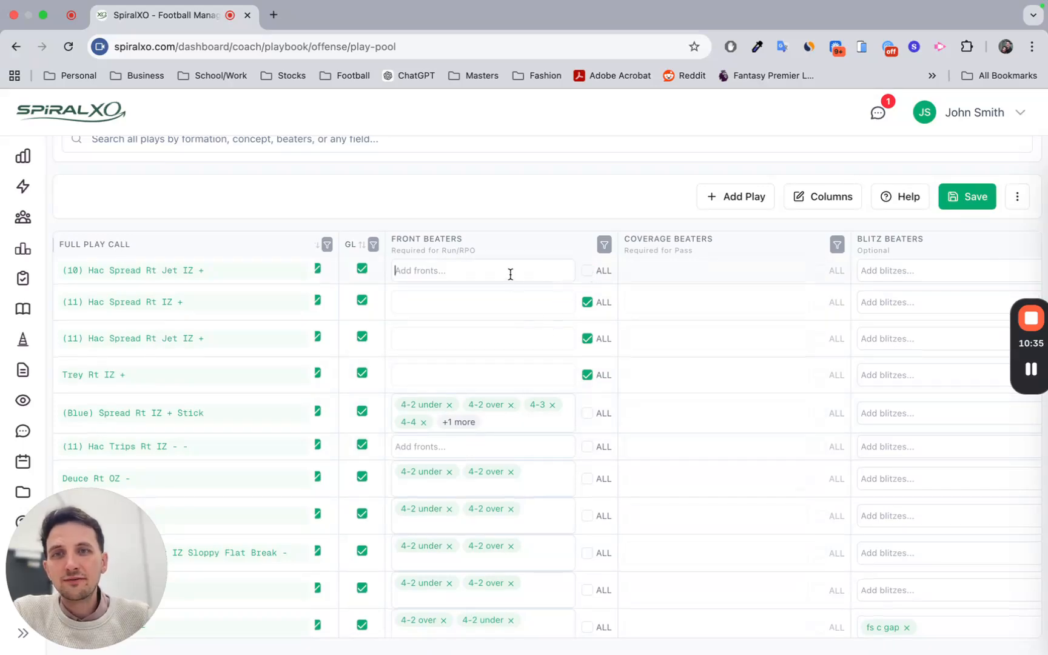
type("4-2 under")
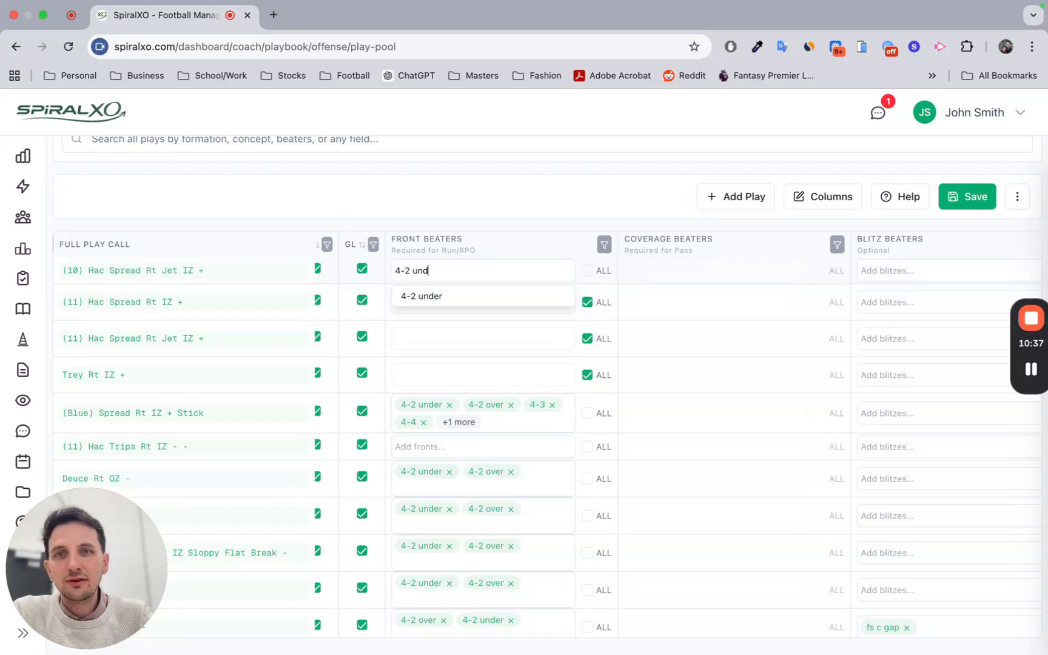
key("Return")
type("3")
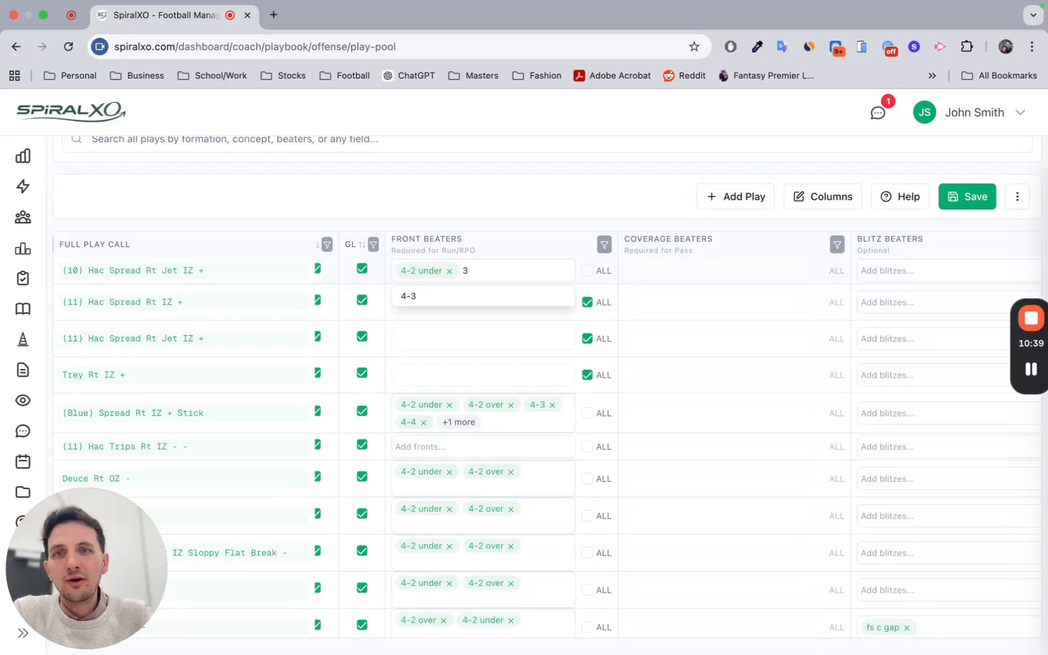
key("BackSpace")
type("4")
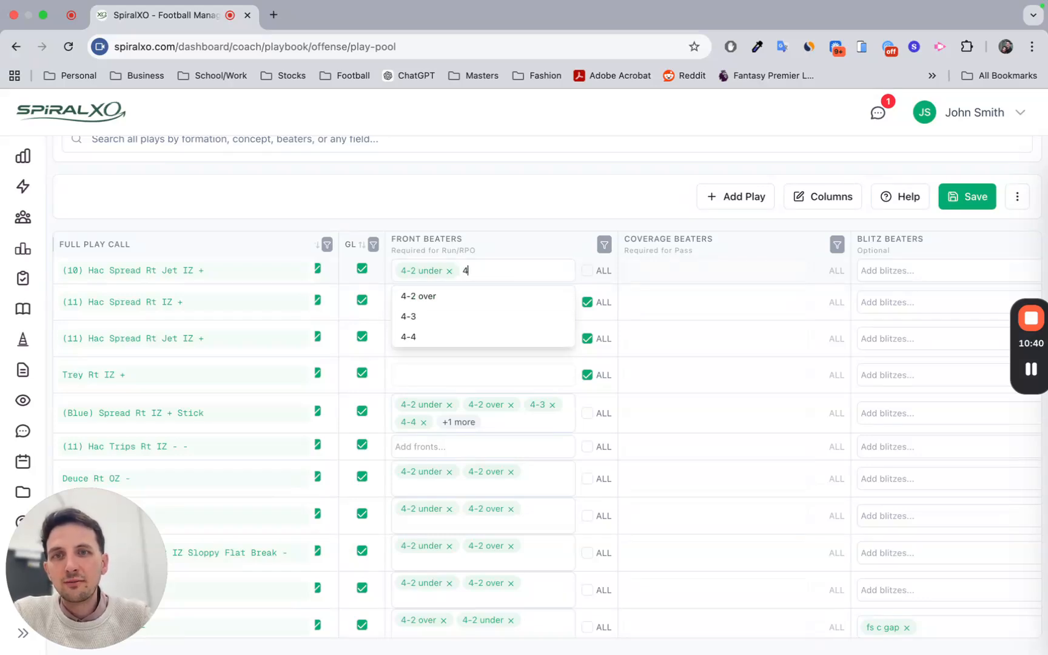
left_click(460, 322)
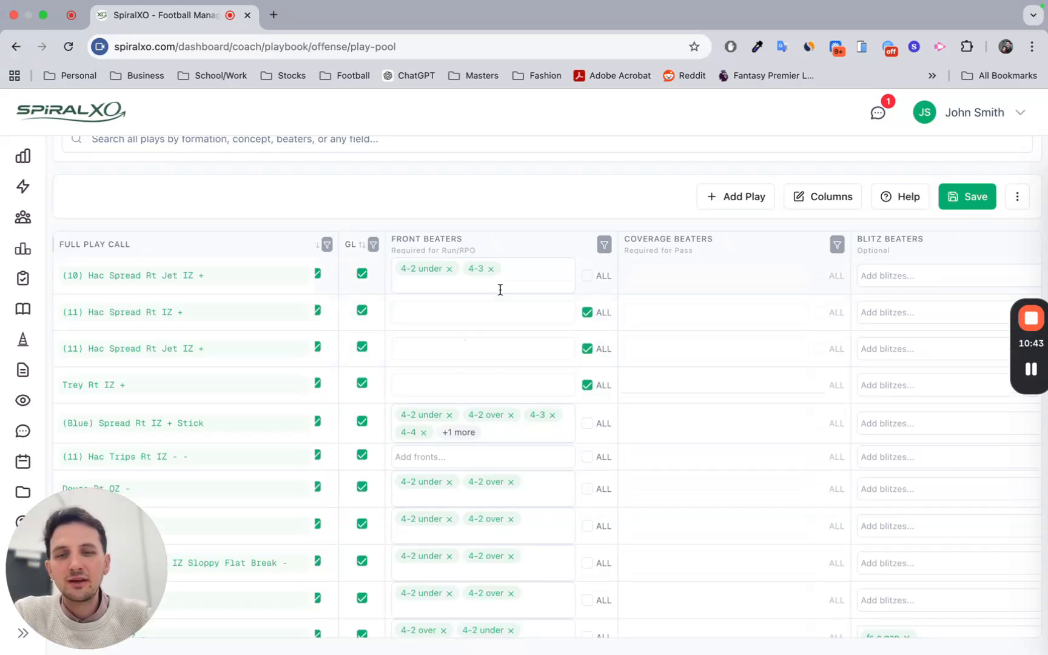
type("5-2")
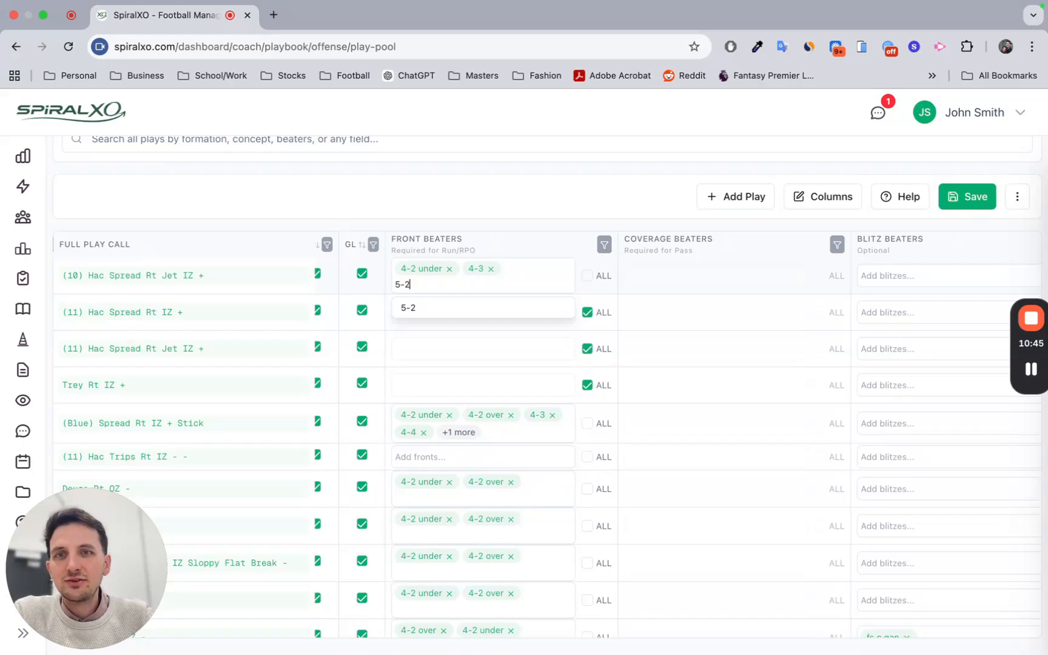
left_click(500, 311)
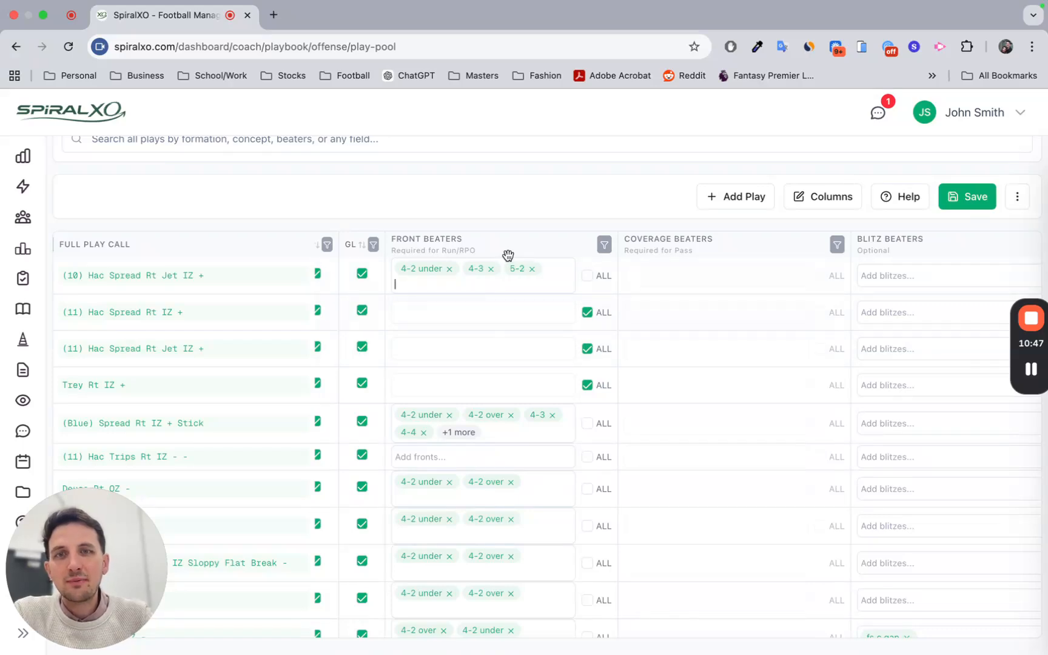
type("bear")
key("Return")
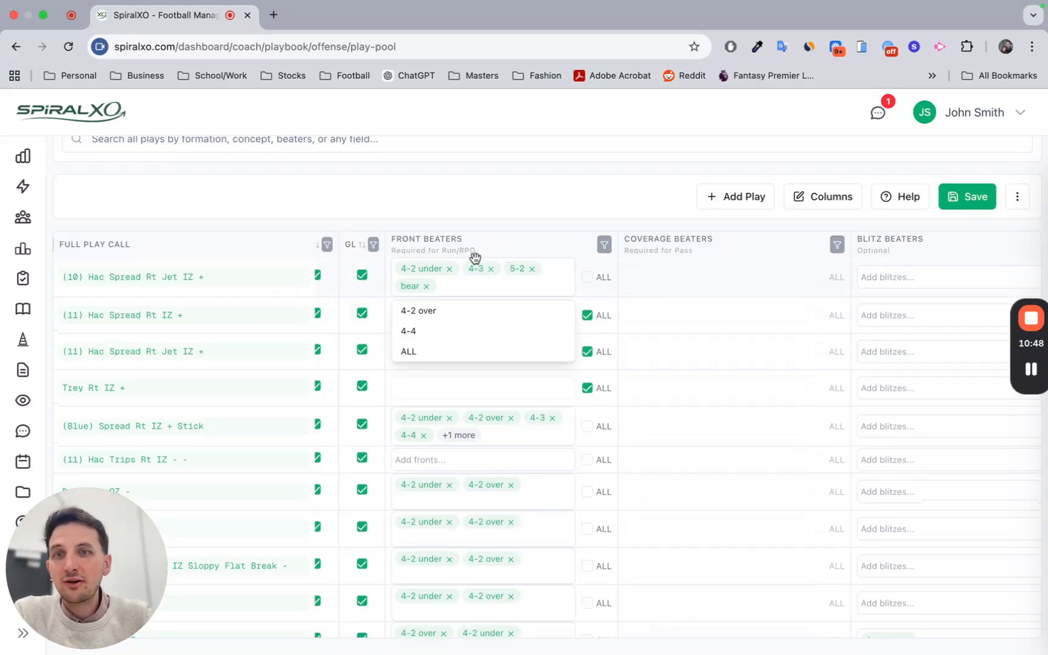
Remove the individually added fronts from the first play and set its front beaters back to ALL
left_click(427, 287)
left_click(448, 269)
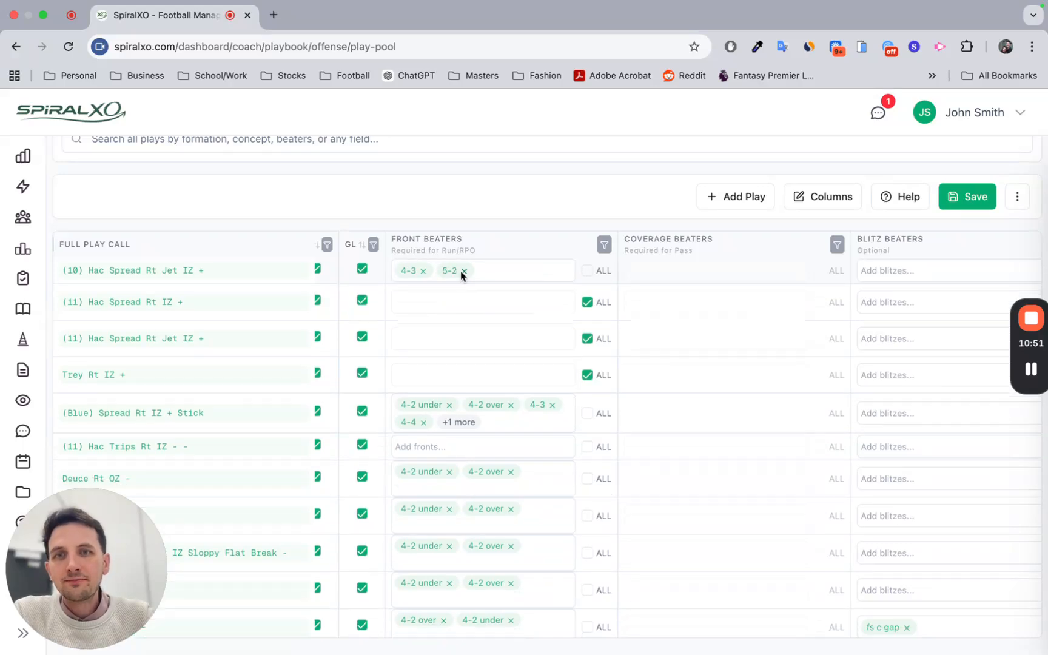
left_click(463, 271)
left_click(422, 271)
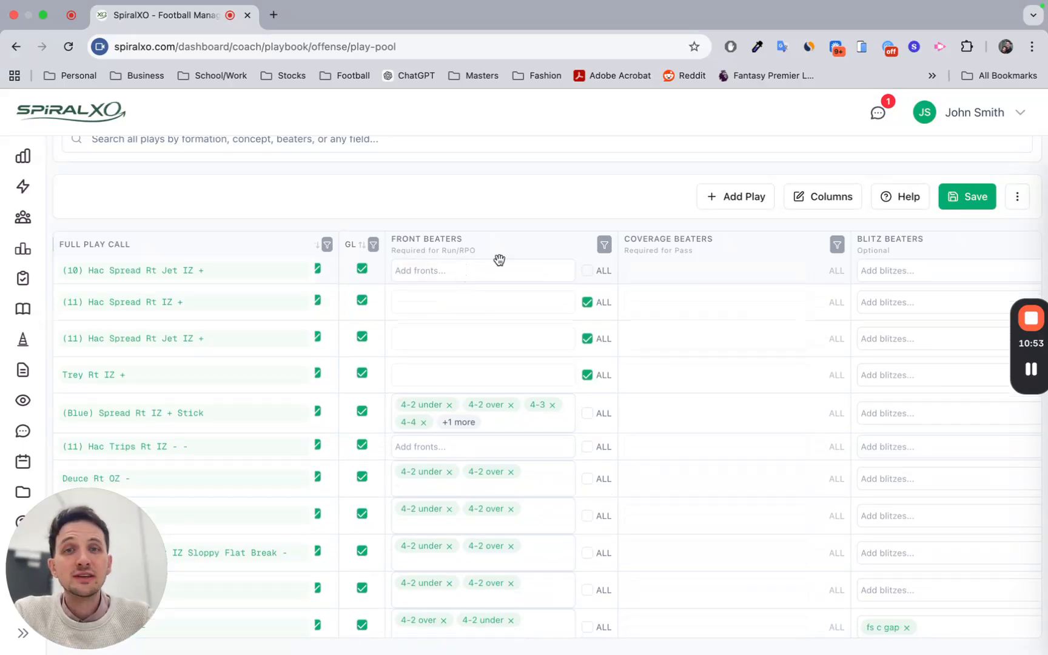
left_click(587, 271)
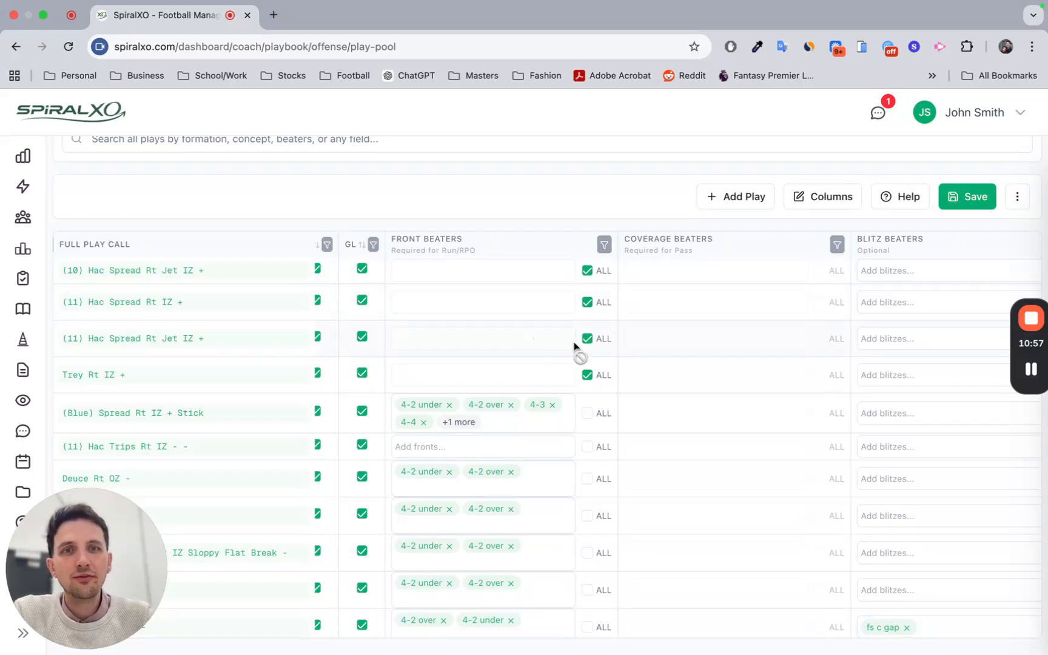
Examine the coverage beaters and optional blitz beaters of the run and pass plays, including the Empty Rt Hoss calls
scroll(613, 360, "down", 4)
scroll(684, 435, "down", 4)
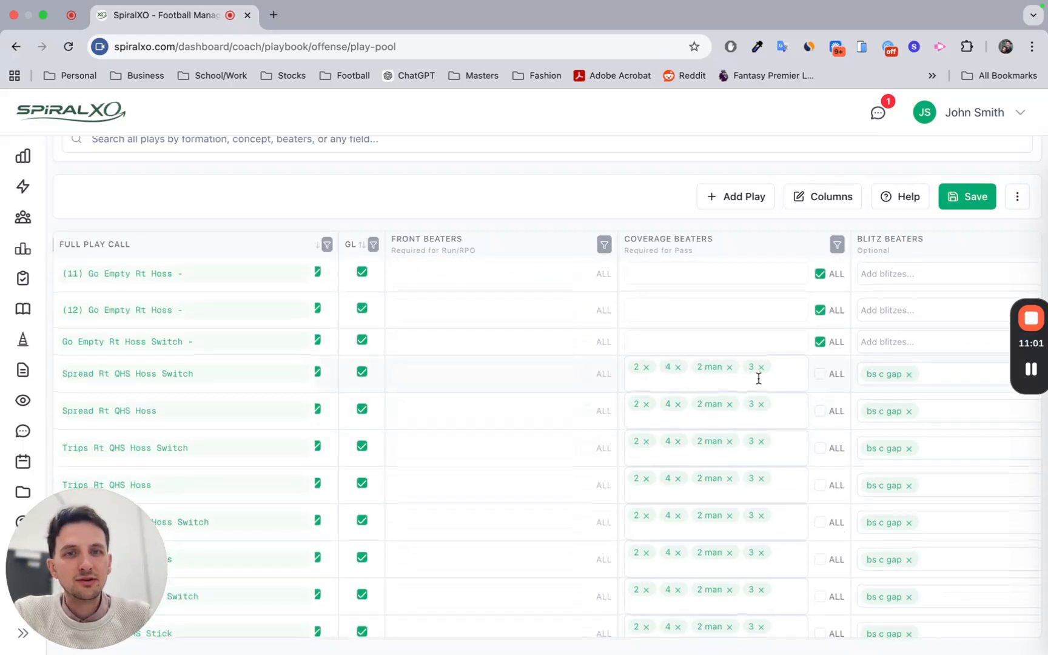
scroll(758, 379, "up", 1)
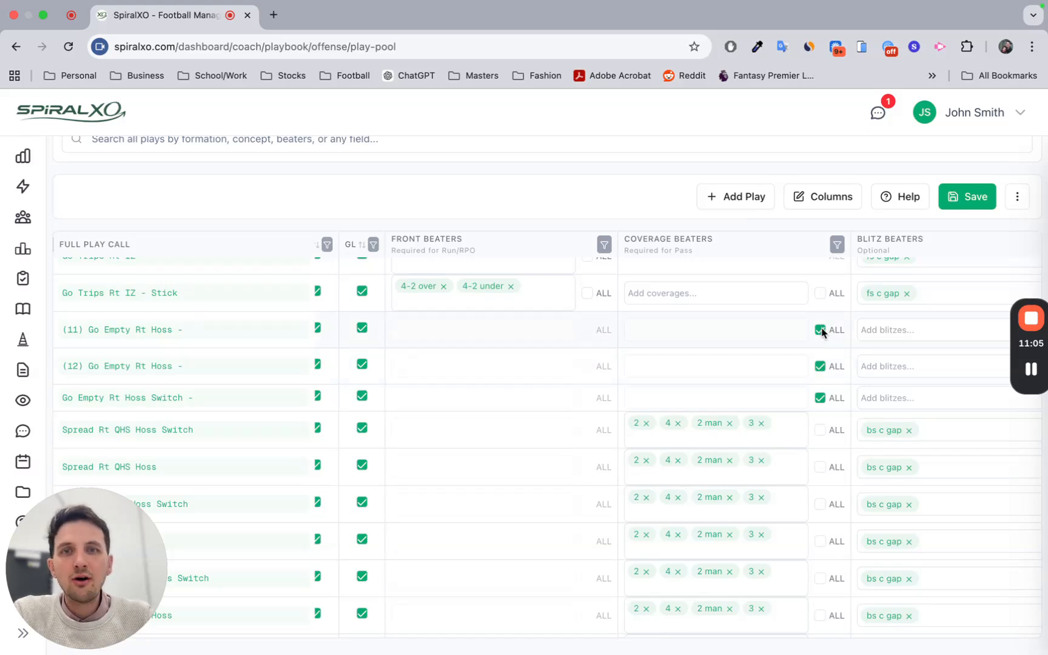
scroll(809, 308, "up", 2)
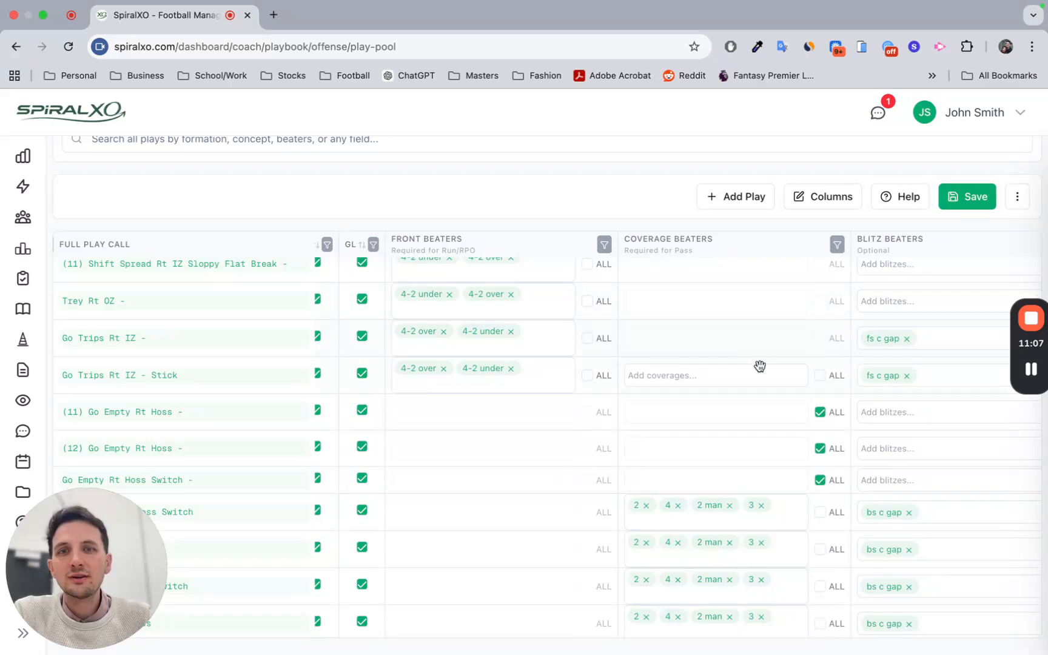
scroll(741, 387, "up", 3)
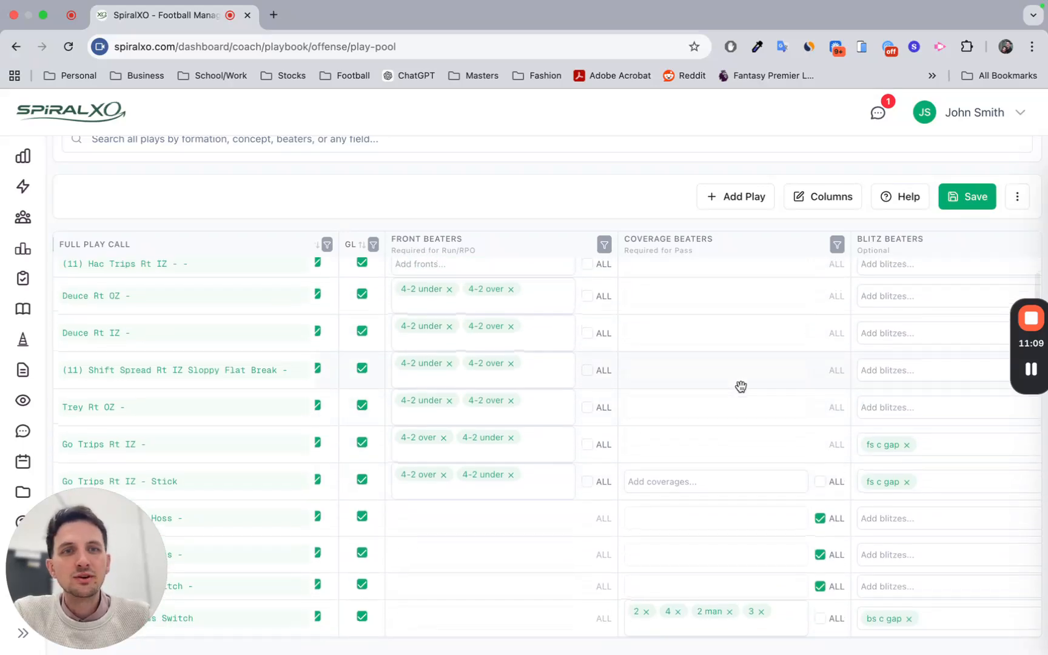
scroll(741, 387, "up", 5)
scroll(741, 386, "right", 3)
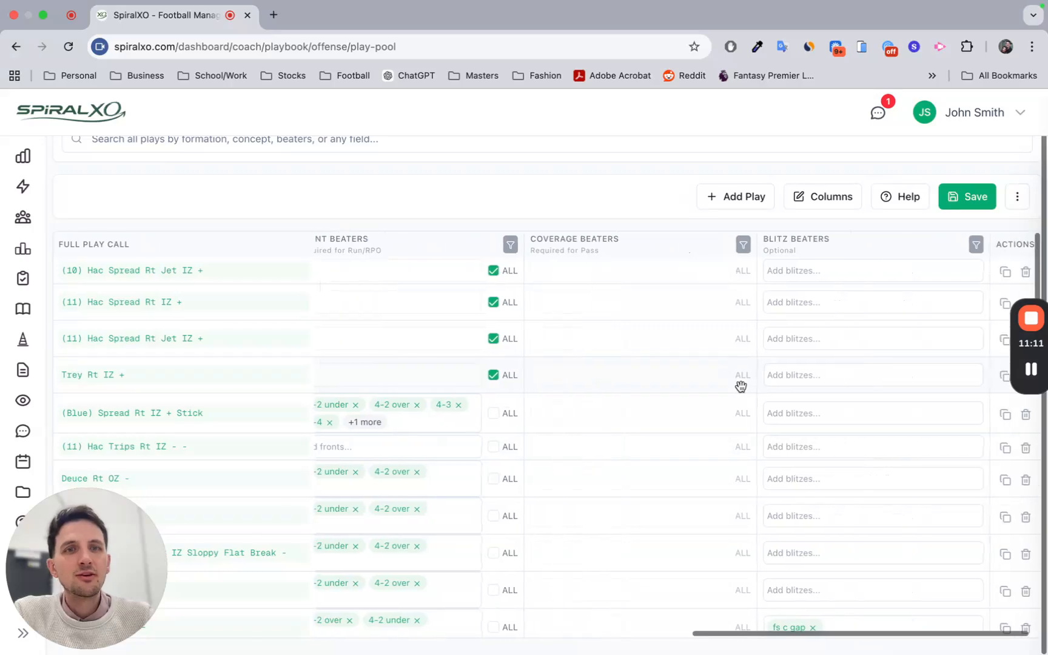
scroll(841, 323, "down", 5)
scroll(842, 322, "up", 3)
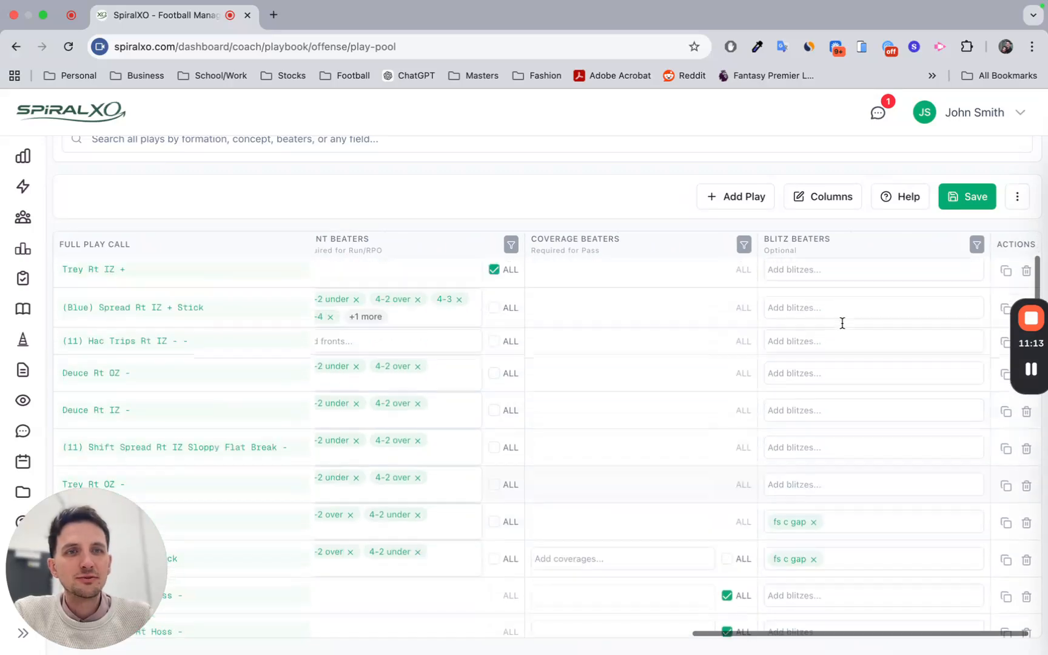
scroll(842, 323, "up", 3)
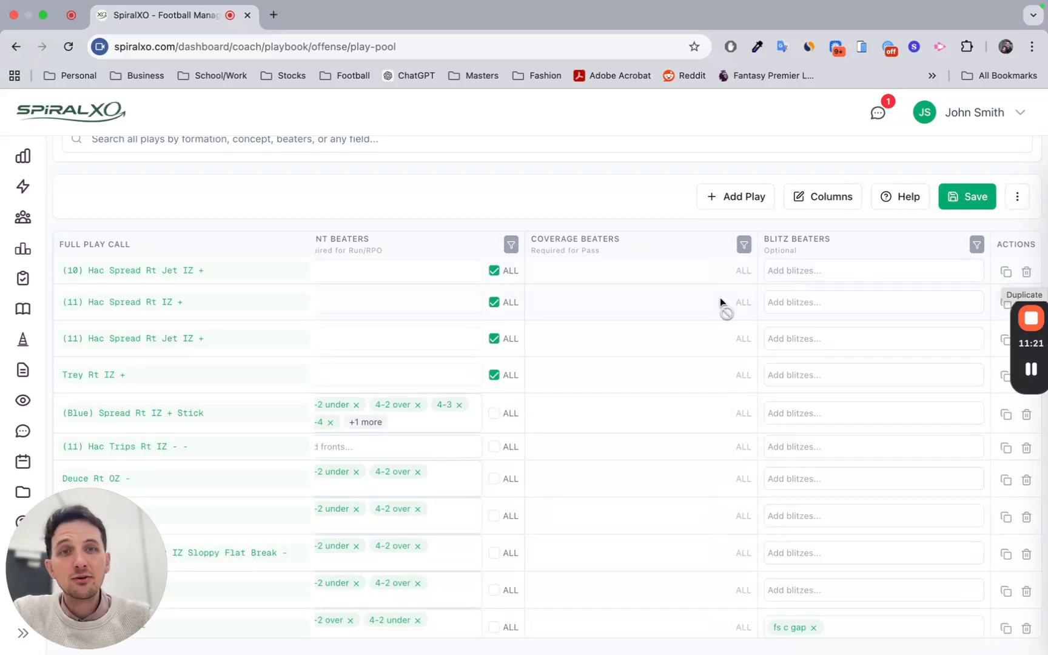
Duplicate the first play, (10) Hac Spread Rt Jet IZ +, and clear the To Motion of the copy
scroll(720, 297, "left", 10)
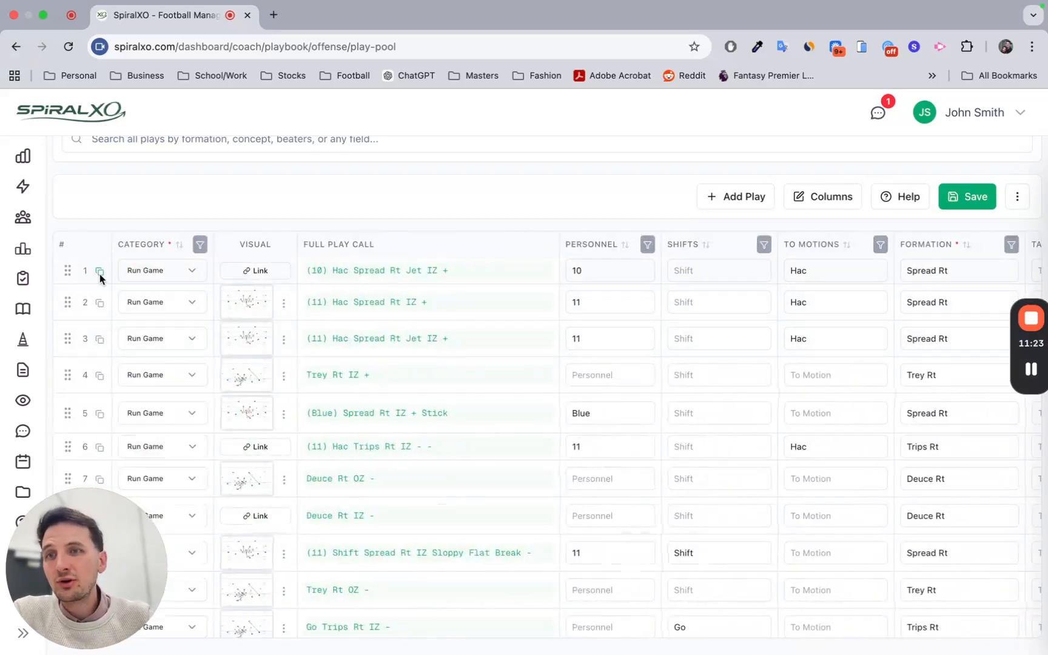
left_click(100, 272)
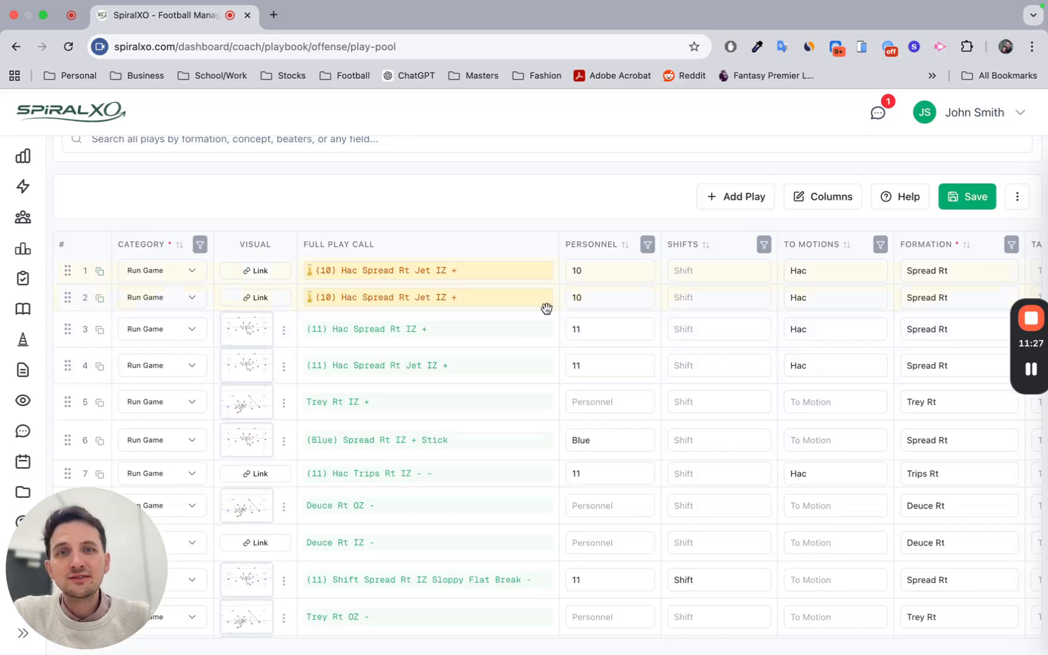
scroll(545, 306, "right", 3)
left_click(702, 297)
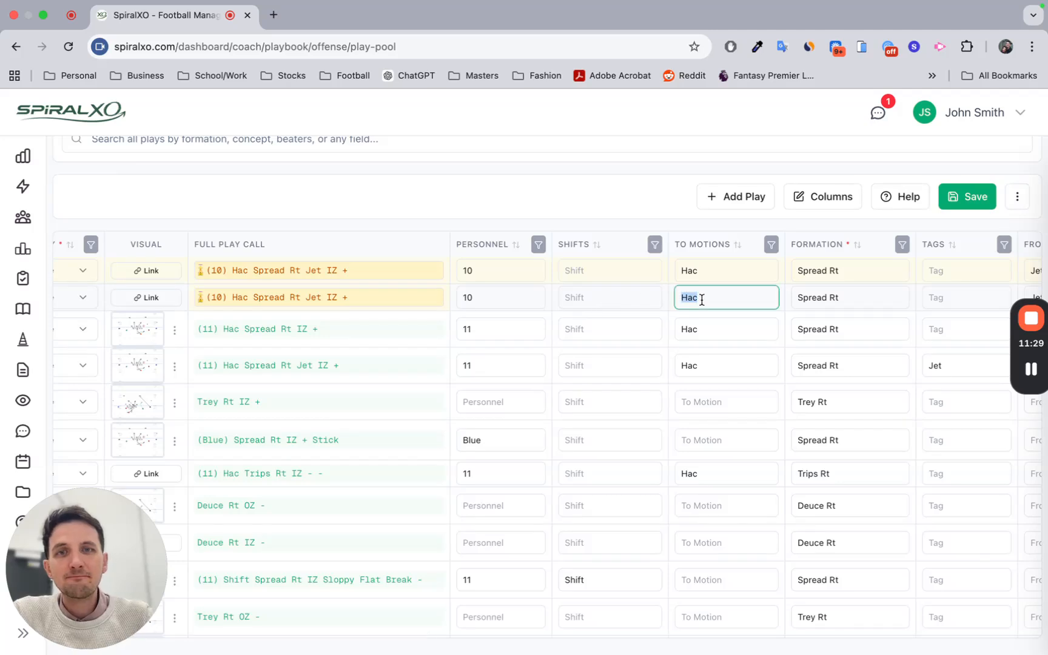
key("BackSpace")
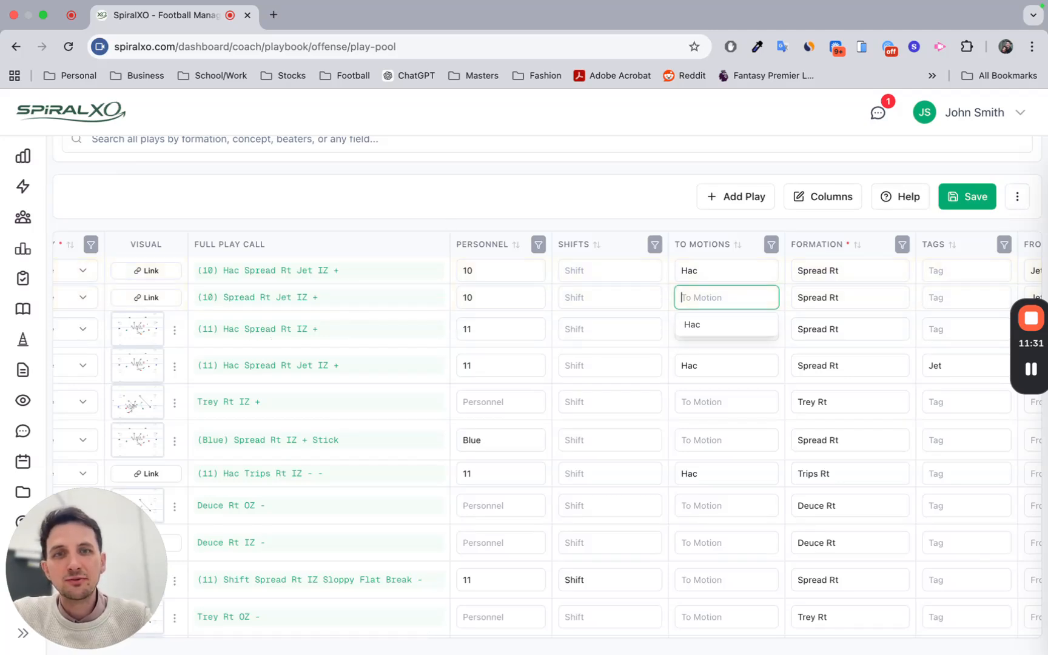
left_click(430, 223)
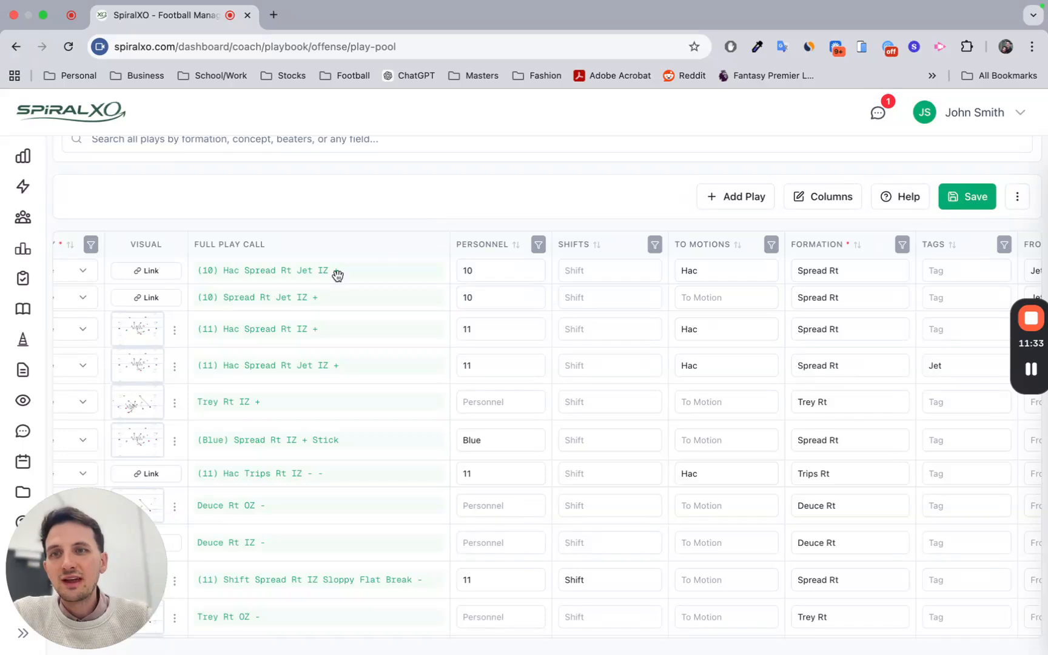
Link the playbook play IZ Read as the visual of the first play, (10) Hac Spread Rt Jet IZ +
scroll(306, 292, "left", 3)
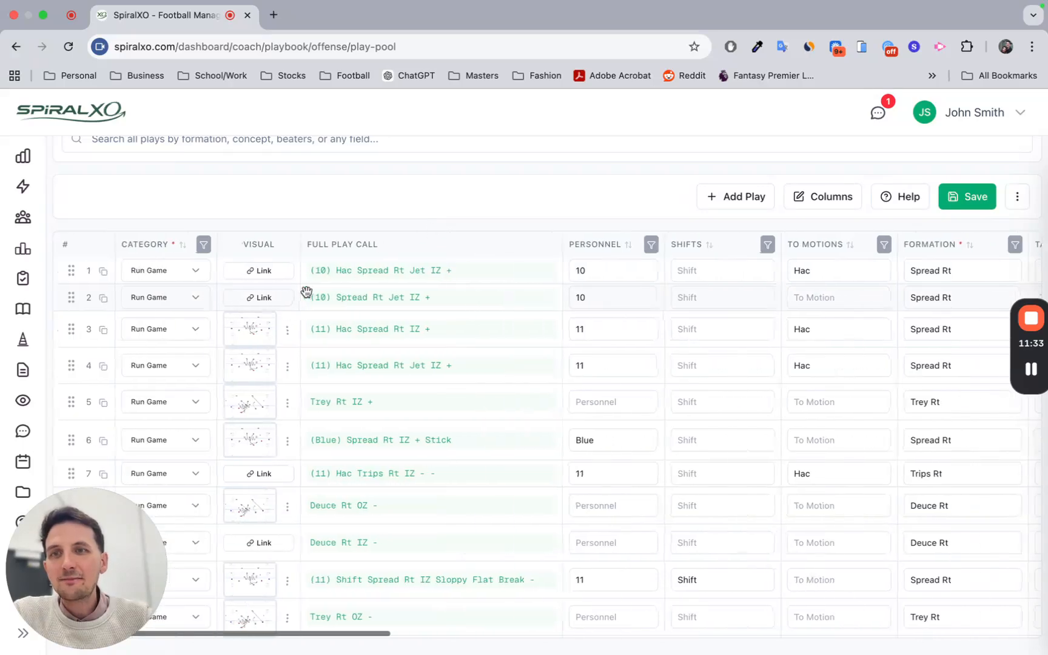
left_click(260, 270)
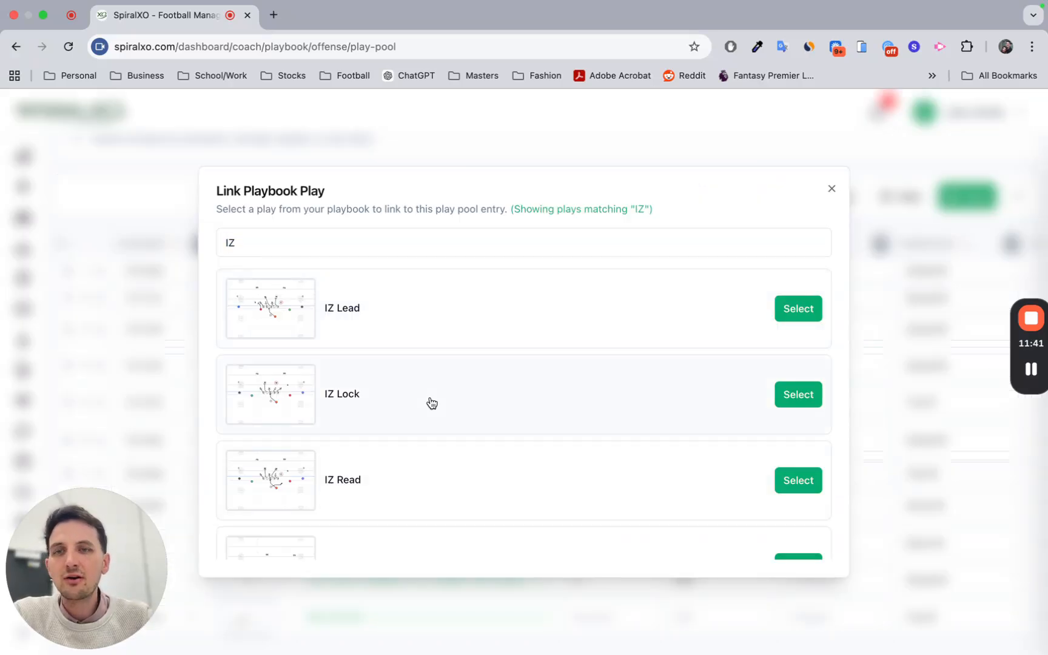
scroll(432, 403, "down", 3)
scroll(432, 403, "up", 2)
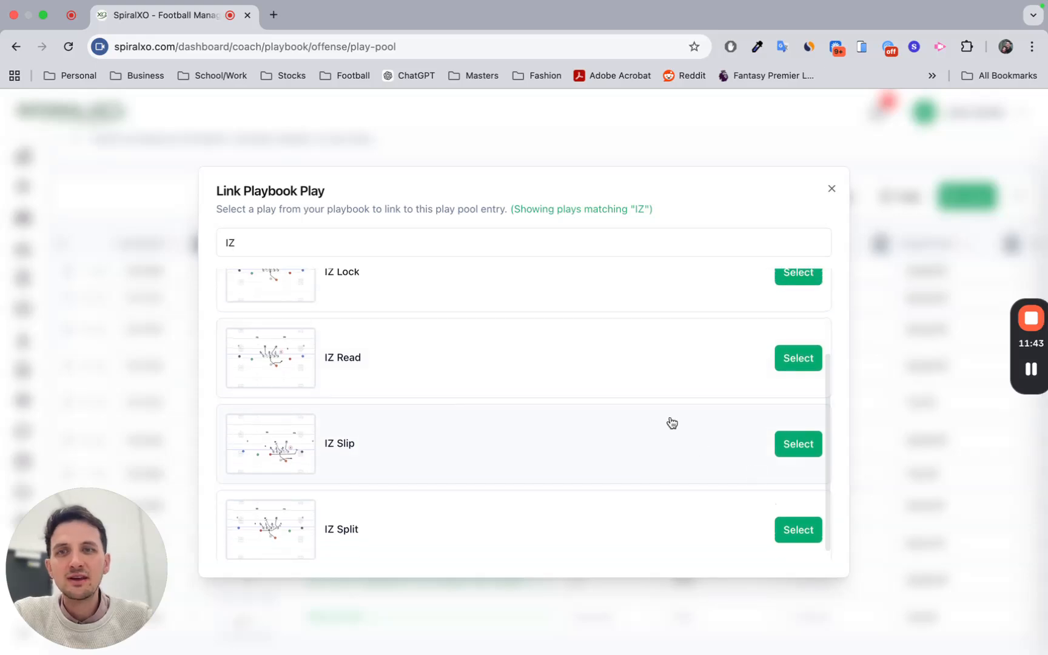
left_click(797, 369)
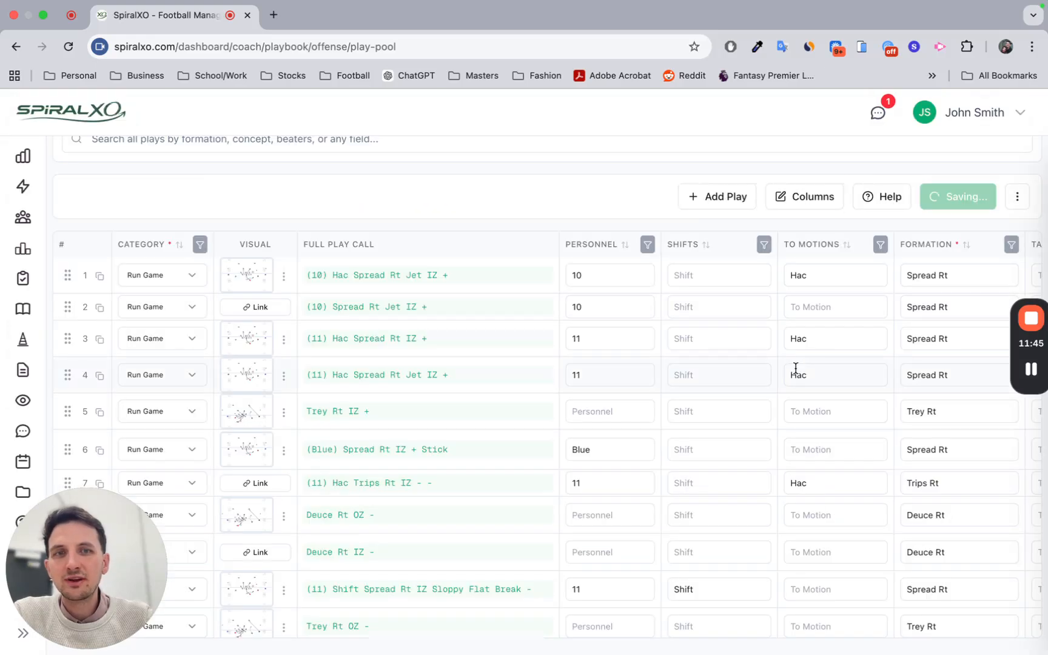
Link the playbook play IZ Read as the visual of the second play, (10) Spread Rt Jet IZ +
left_click(271, 307)
scroll(475, 393, "down", 3)
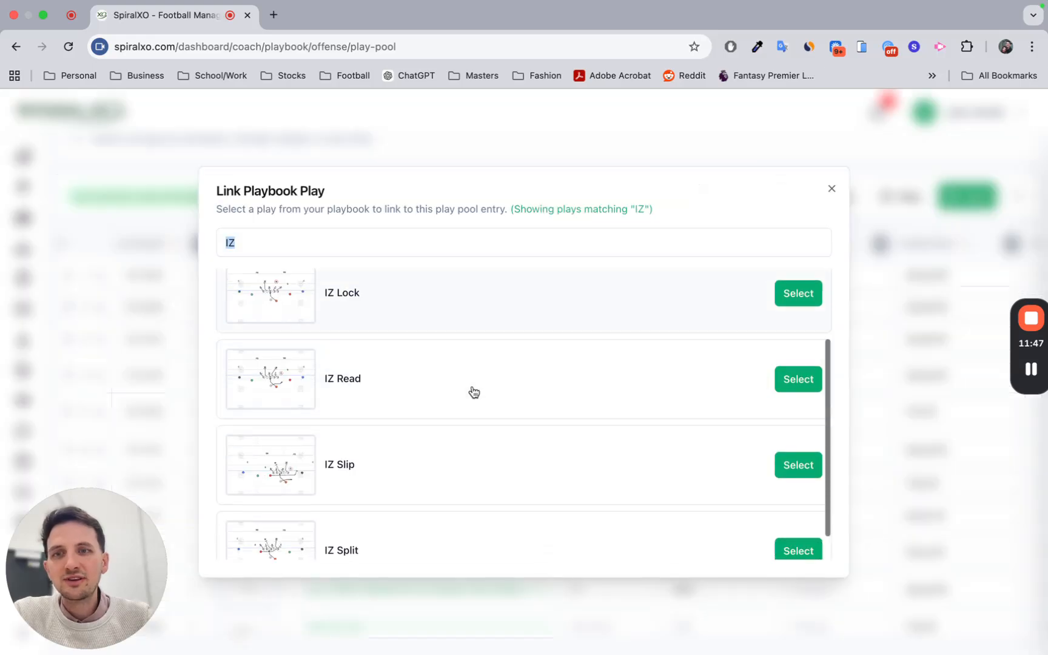
left_click(792, 353)
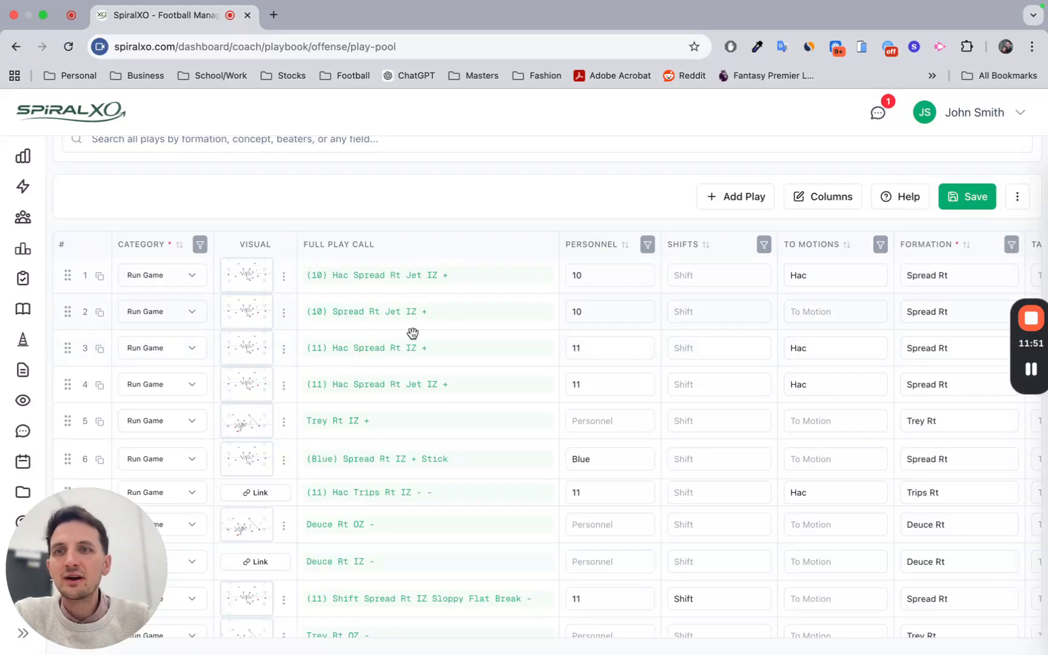
Show the Play Pool Analytics breakdown and examine the formations, categories, concepts, protections, personnel and shifts
scroll(432, 341, "up", 1)
scroll(552, 294, "up", 5)
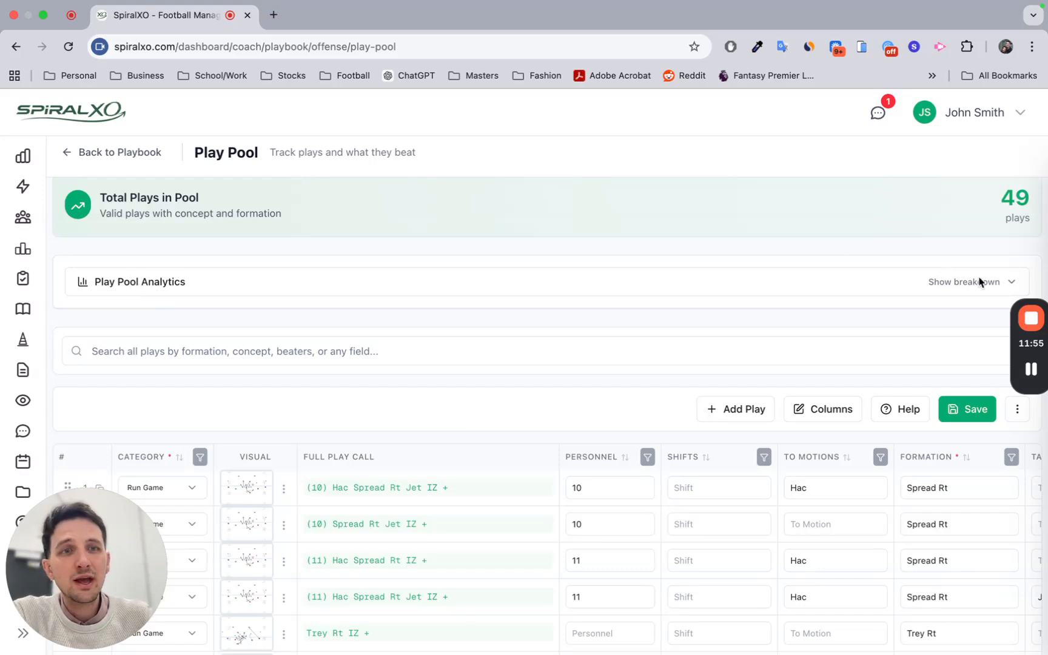
left_click(1002, 281)
scroll(622, 324, "down", 5)
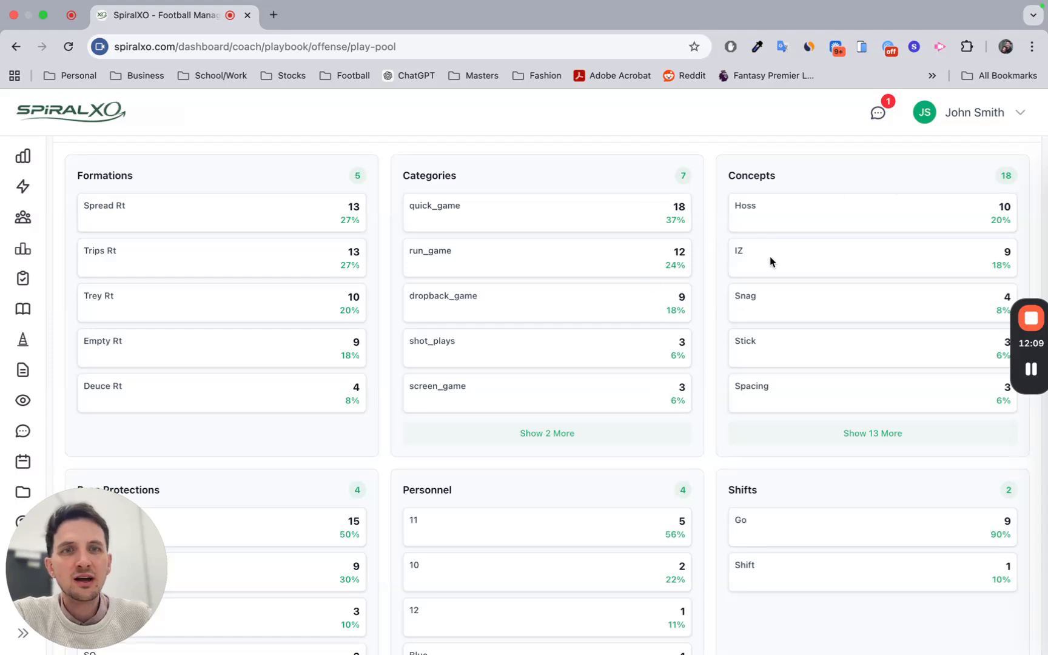
Review the To Motions and From Motions figures in the Play Pool Analytics, and hide the breakdown
scroll(770, 260, "down", 5)
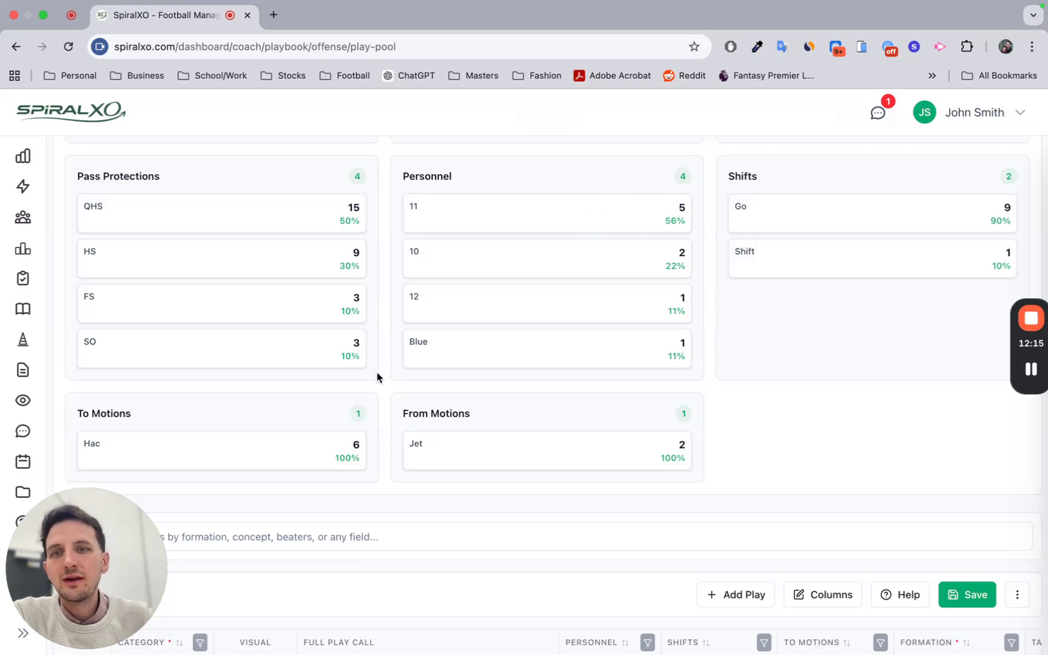
scroll(377, 376, "up", 6)
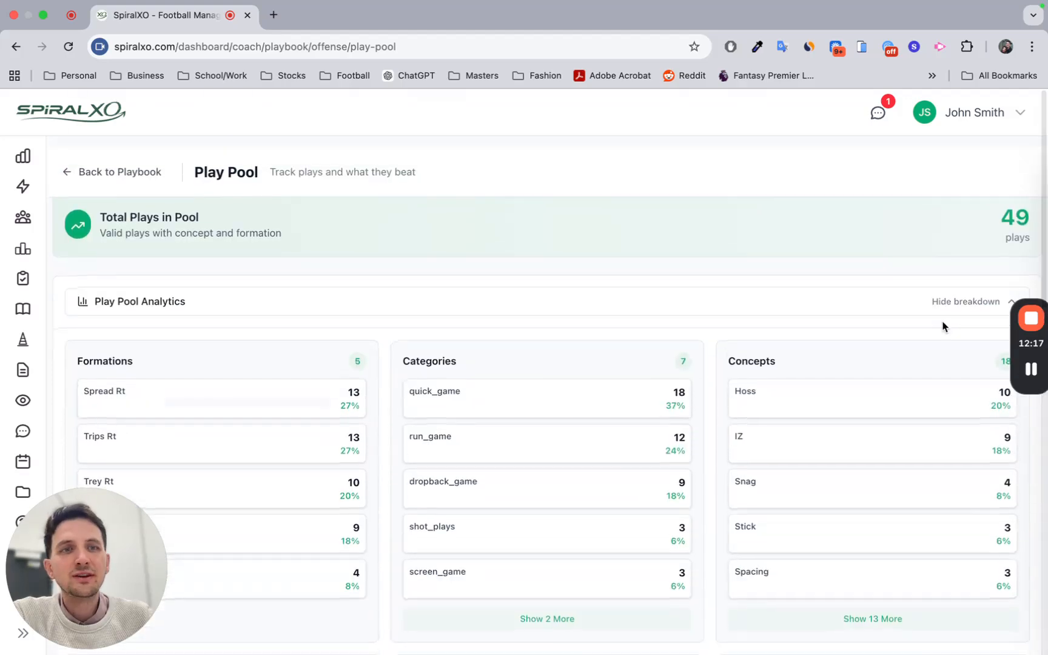
left_click(983, 304)
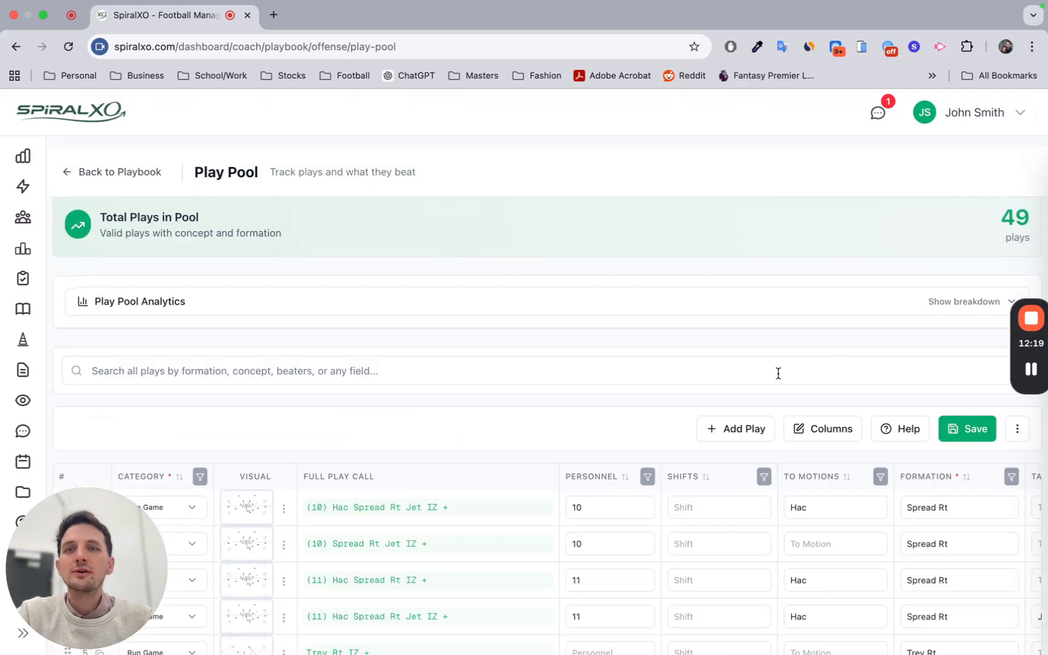
Filter the Play Pool to plays in the Run Game category
scroll(321, 333, "down", 5)
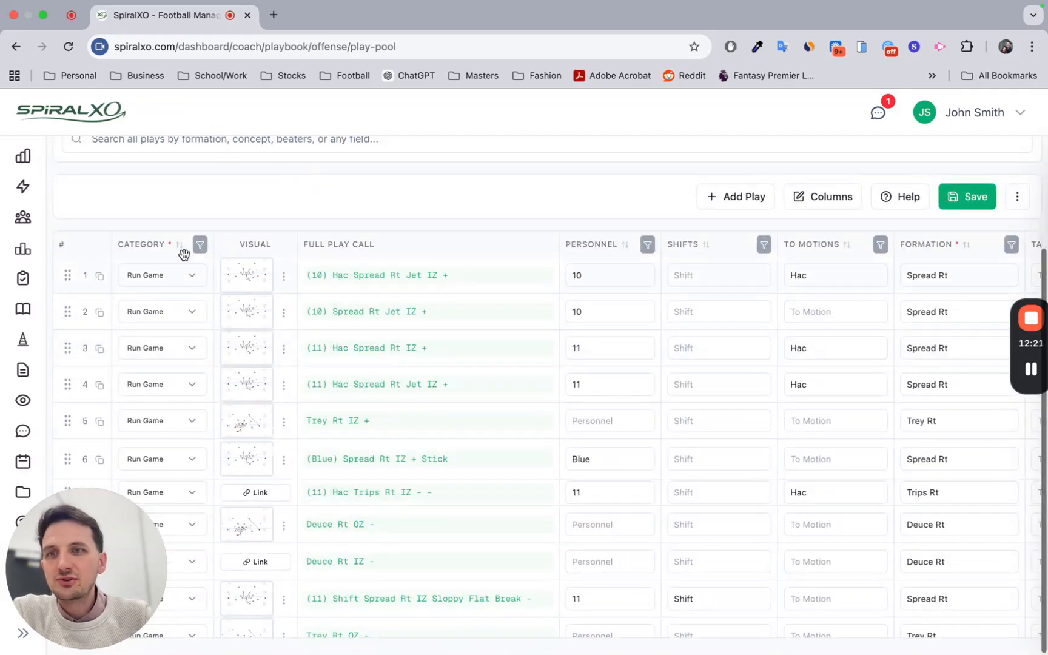
left_click(202, 245)
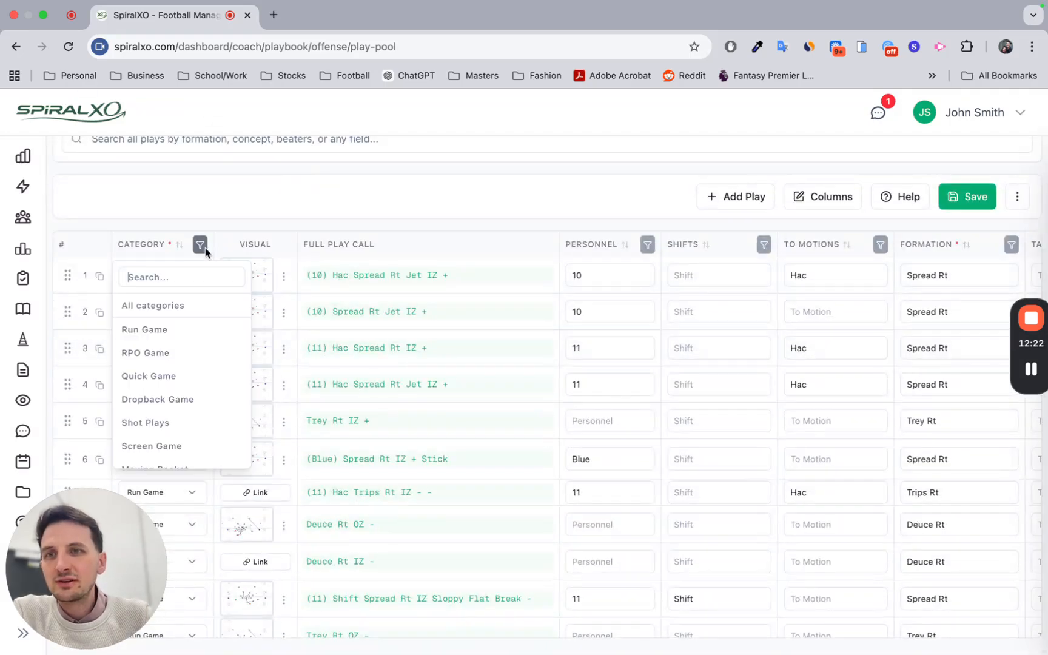
left_click(161, 332)
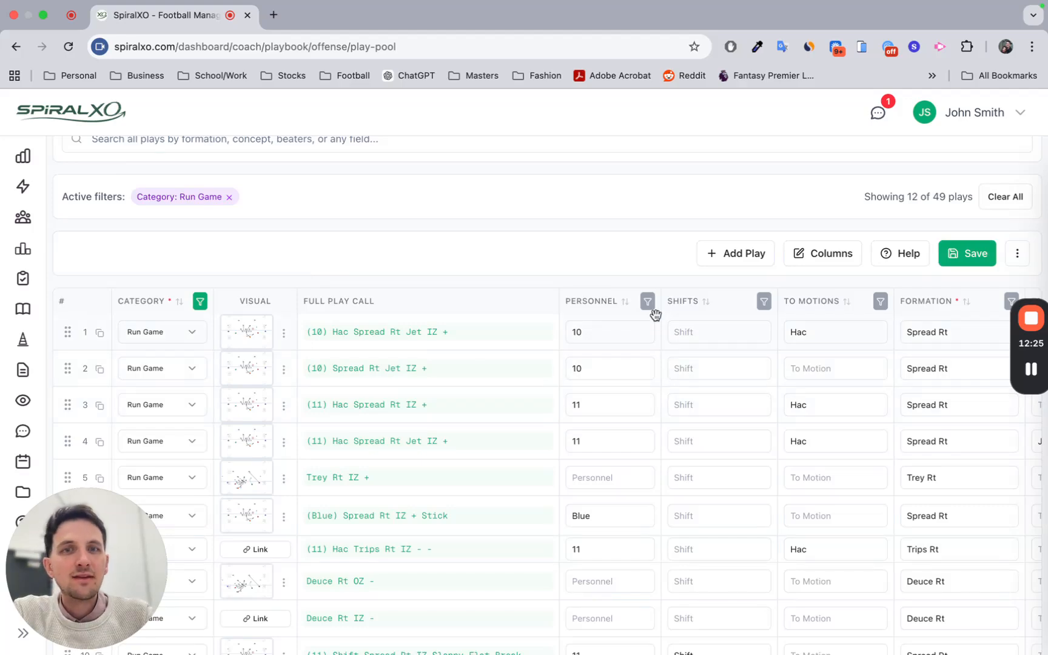
Narrow the filtered plays to the OZ concept, review the matching plays, and clear all filters
scroll(704, 297, "right", 8)
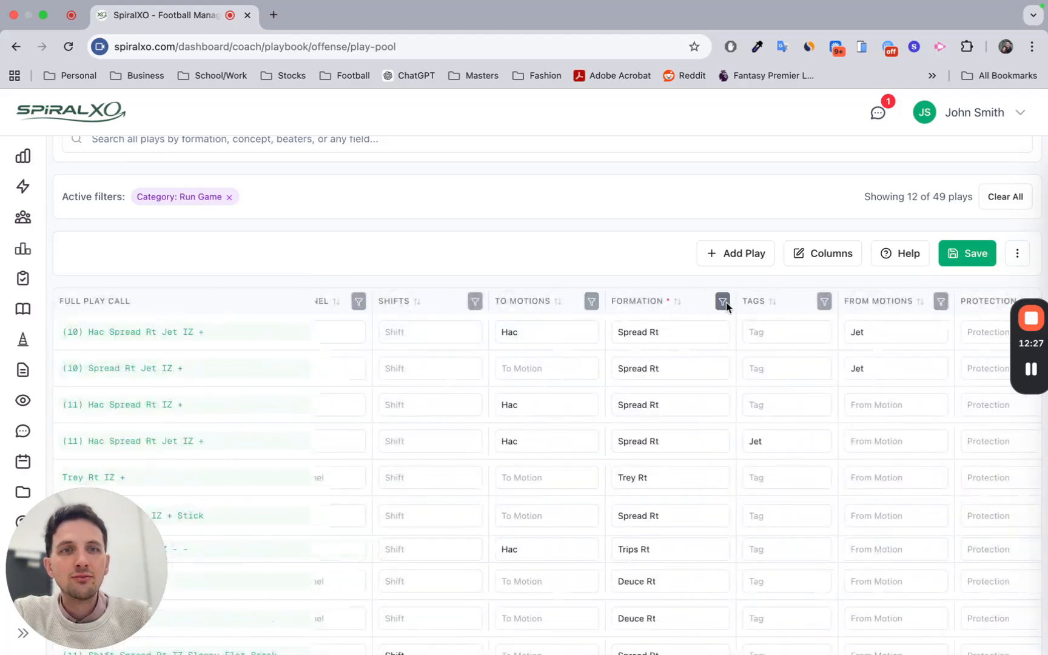
scroll(725, 302, "right", 5)
left_click(947, 300)
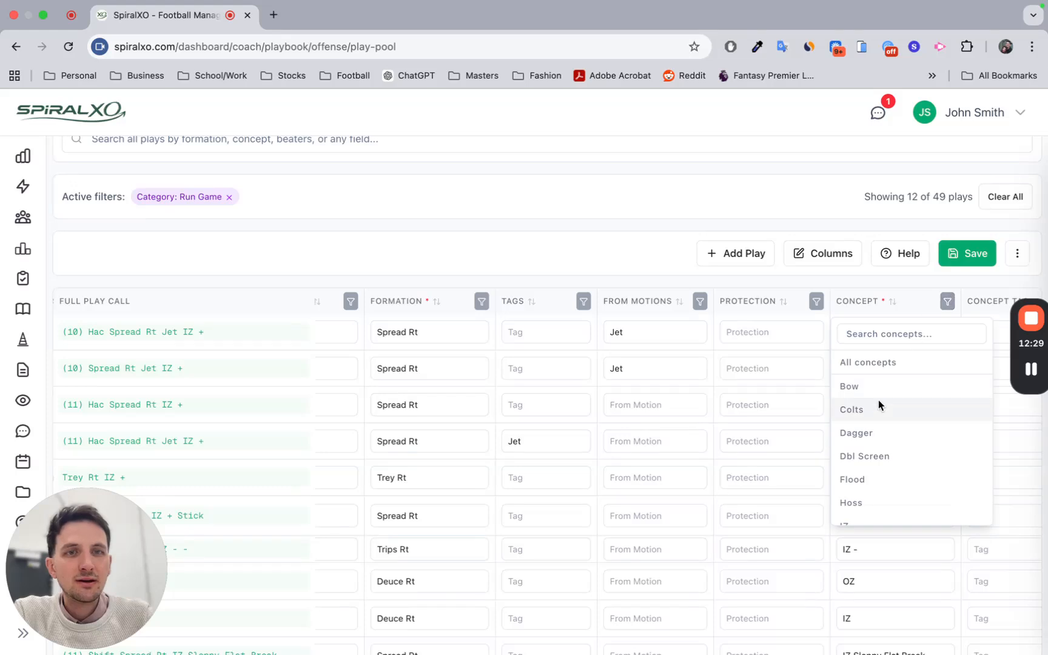
scroll(874, 424, "down", 4)
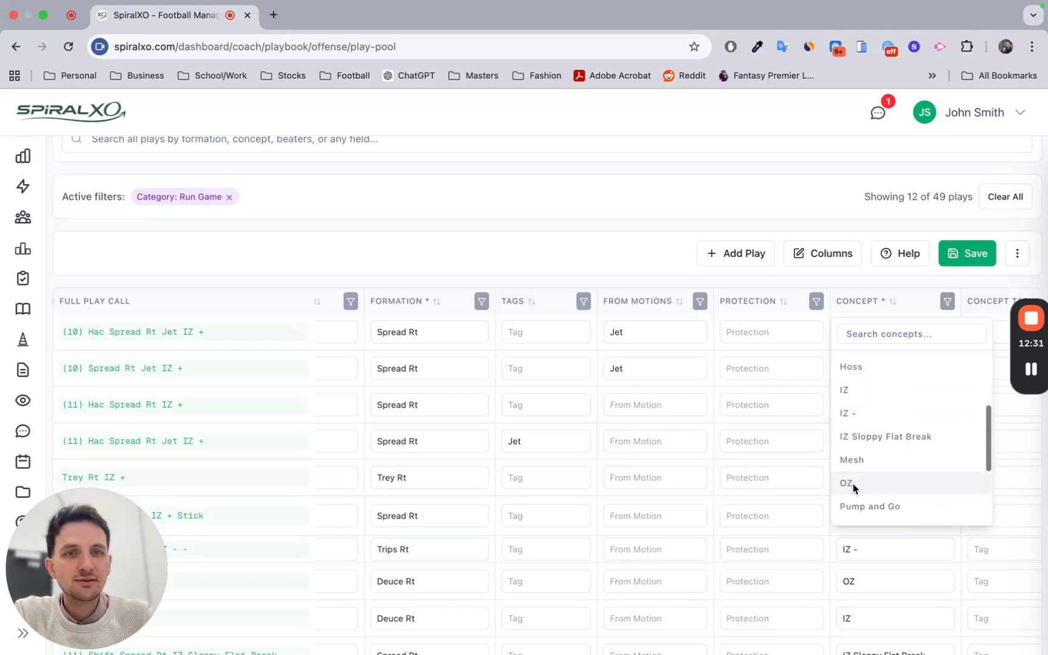
left_click(847, 483)
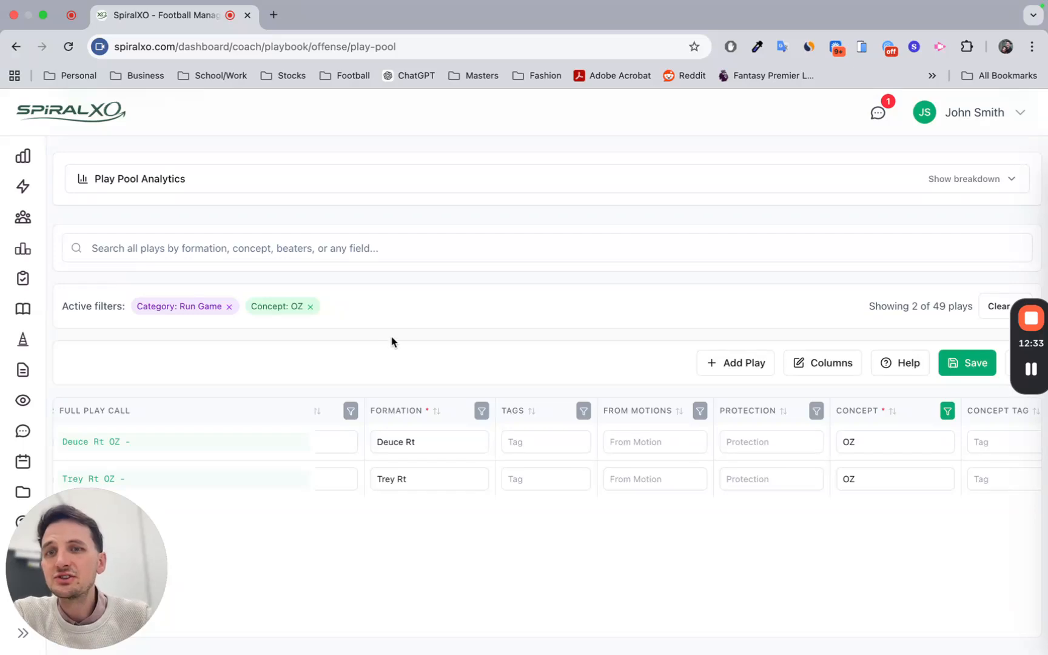
scroll(360, 452, "left", 10)
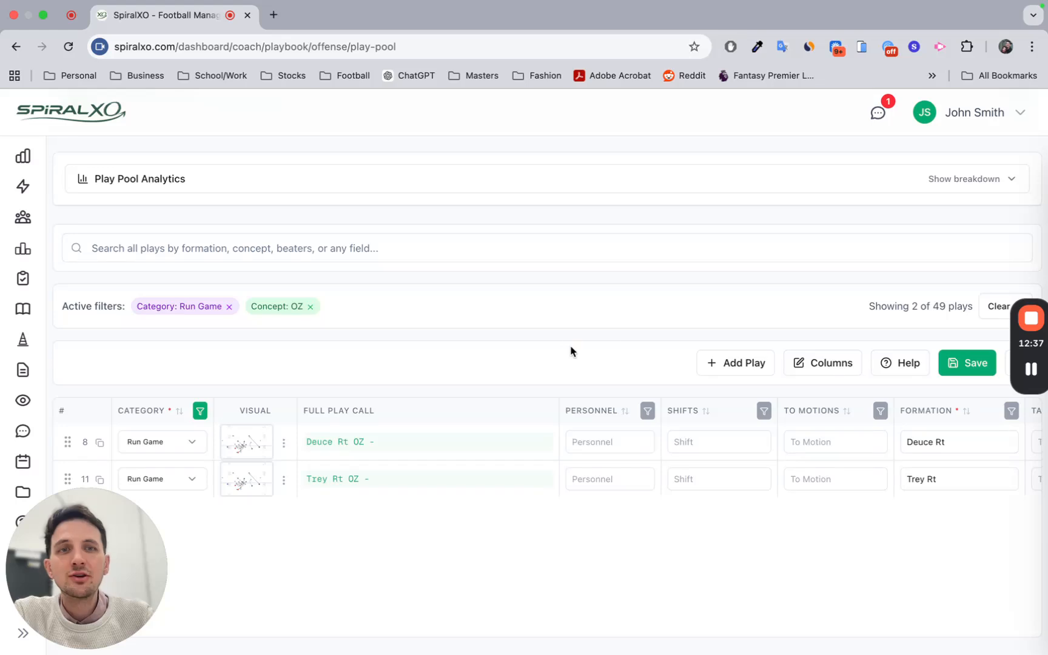
left_click(990, 310)
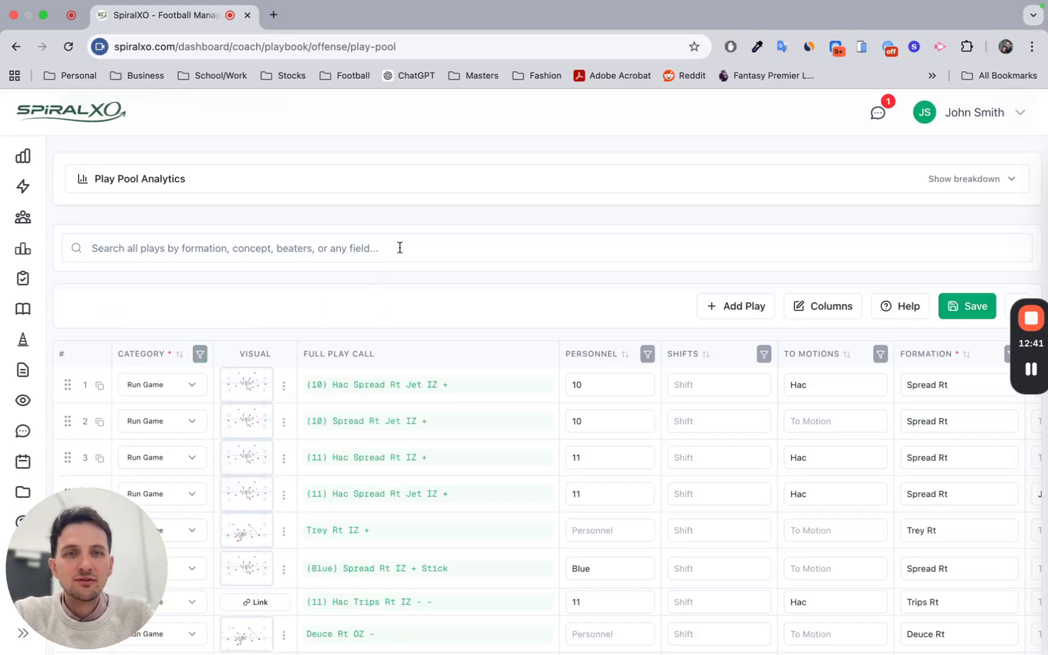
Search the Play Pool for hac, review the matching plays, and clear the search
type("hac")
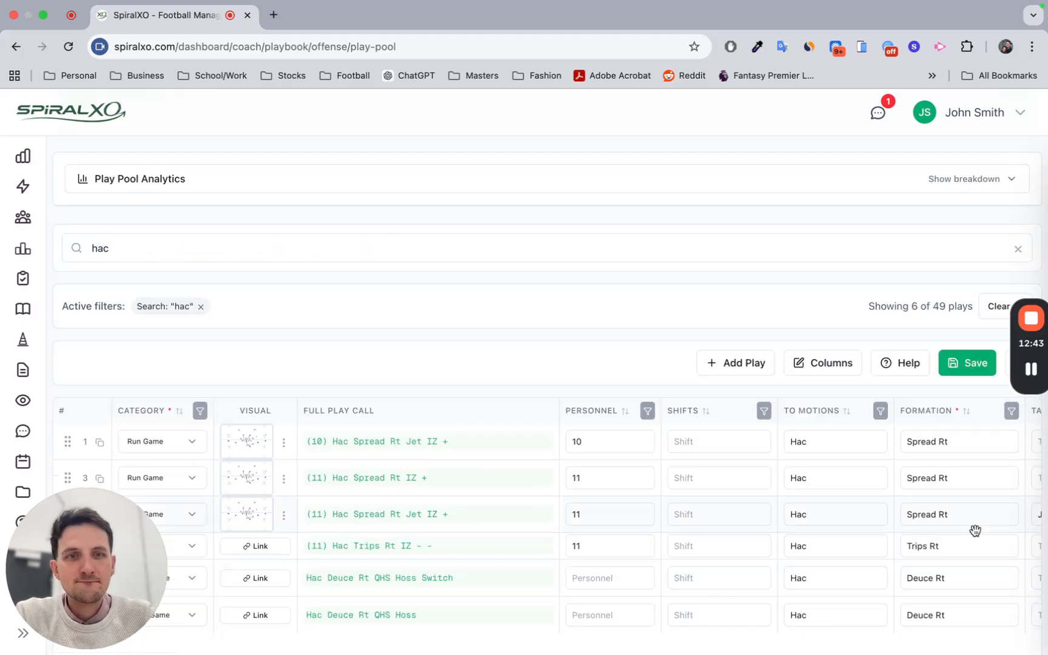
scroll(974, 531, "down", 3)
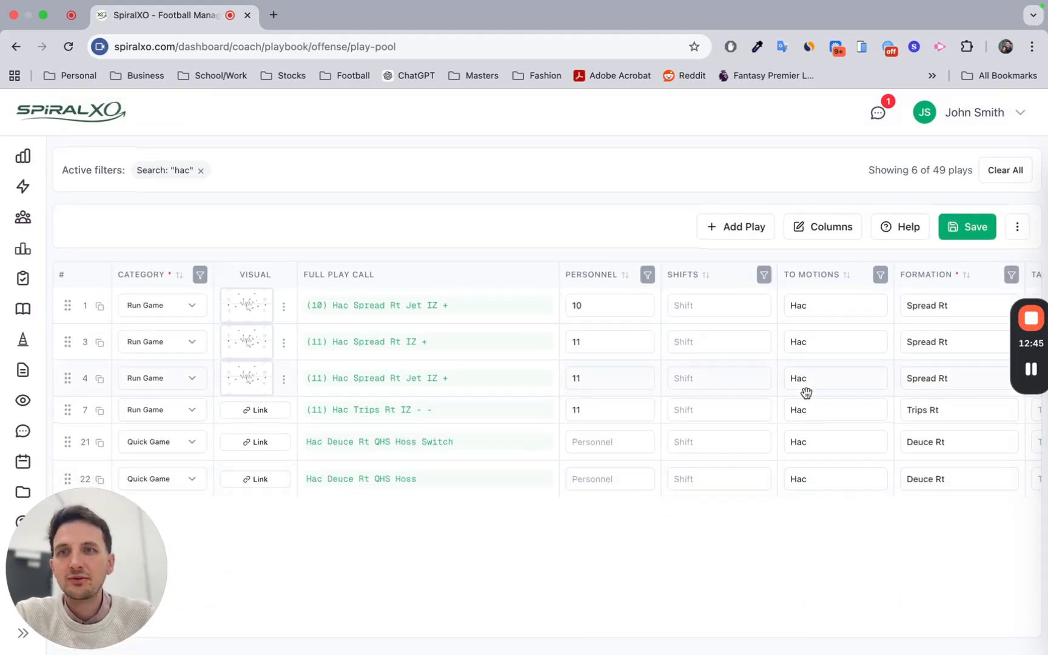
scroll(806, 393, "up", 3)
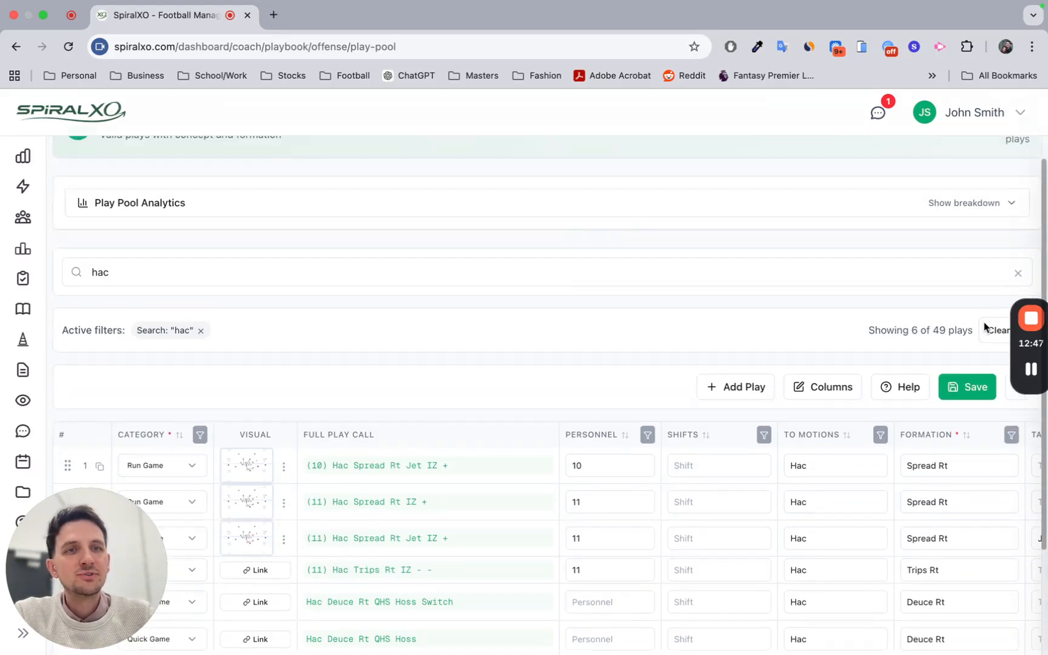
left_click(985, 328)
scroll(500, 229, "up", 2)
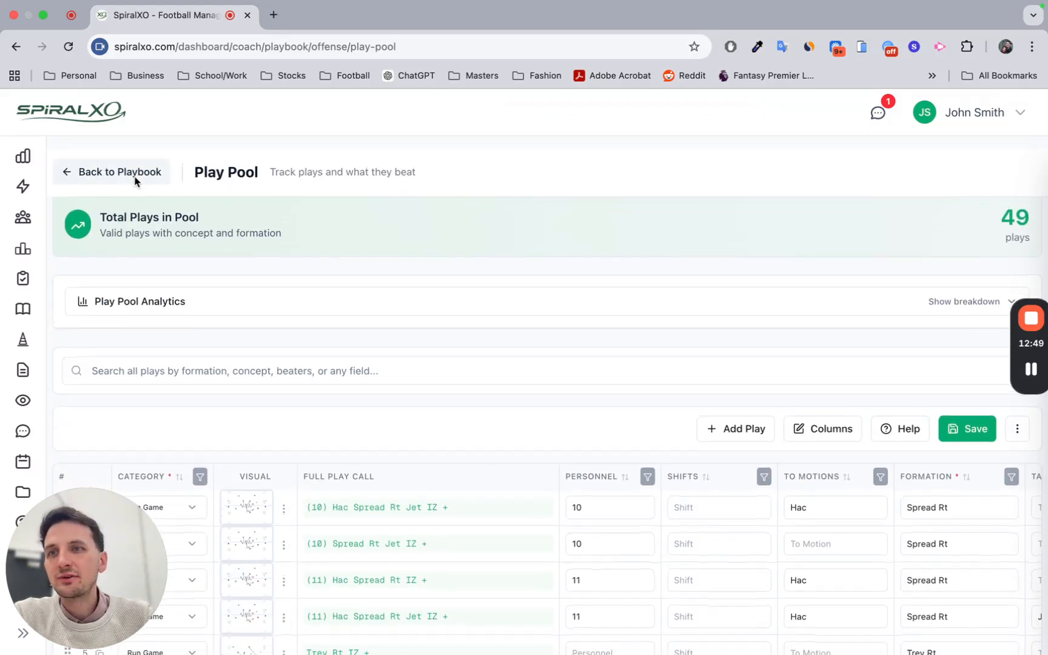
Leave the Play Pool and open the Call Pool of the defensive playbook
left_click(120, 172)
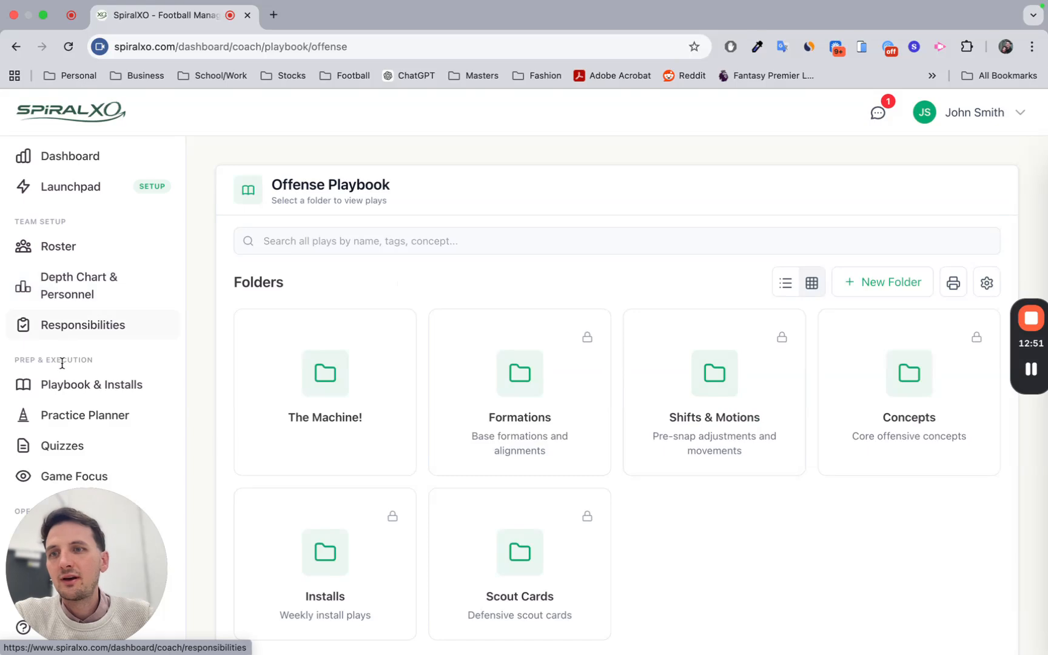
left_click(64, 385)
left_click(896, 175)
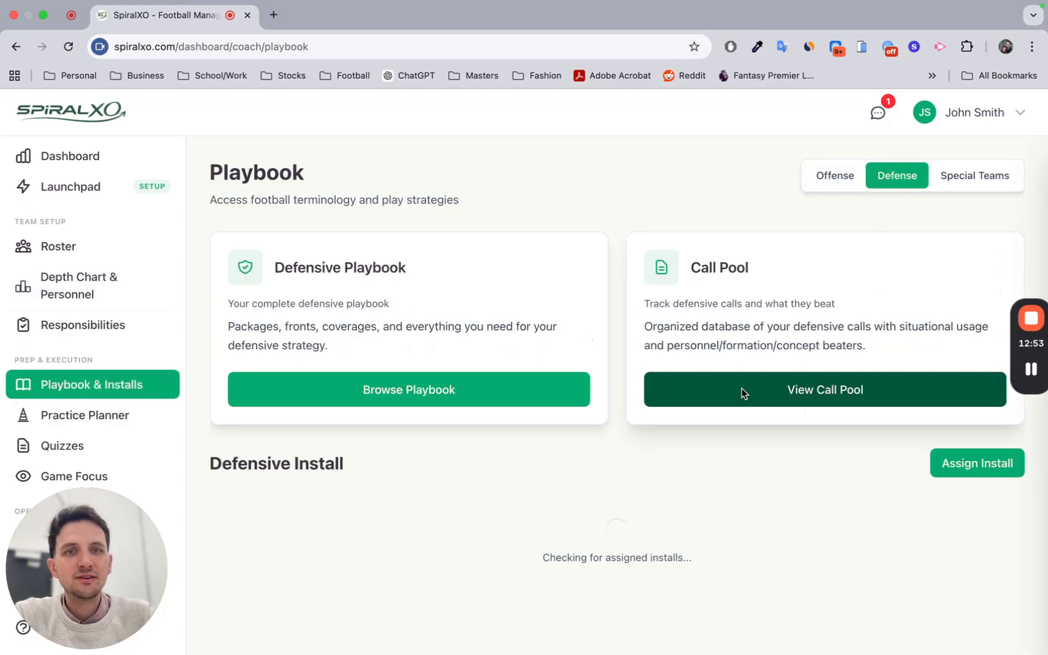
left_click(739, 395)
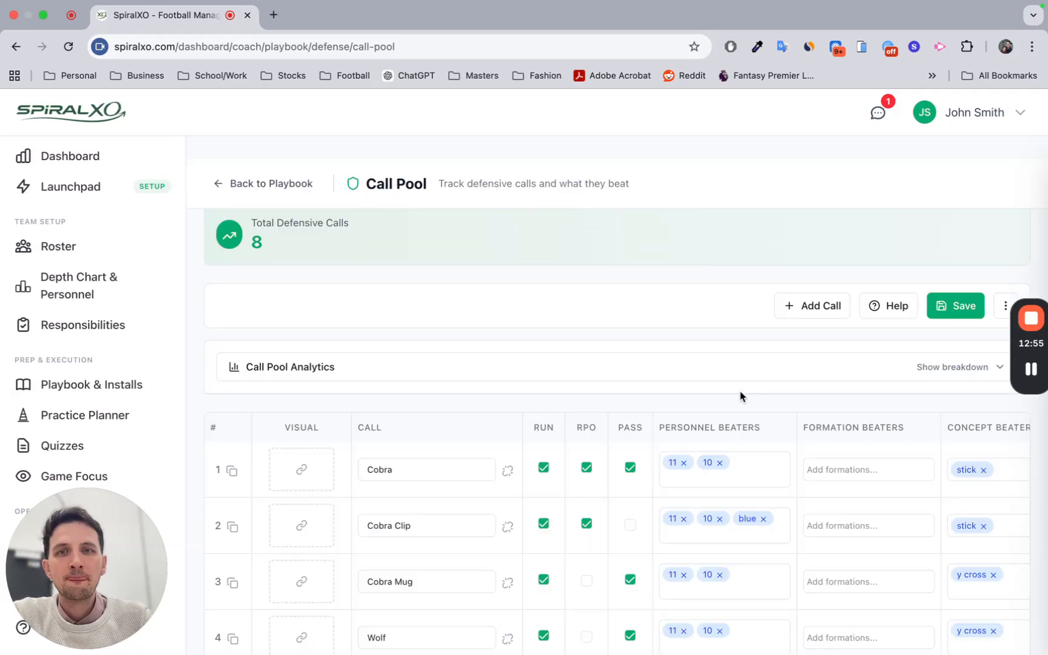
Unlink the visual of the first defensive call, Cobra, and link it to the Cobra call package again
scroll(573, 332, "down", 1)
scroll(573, 332, "down", 2)
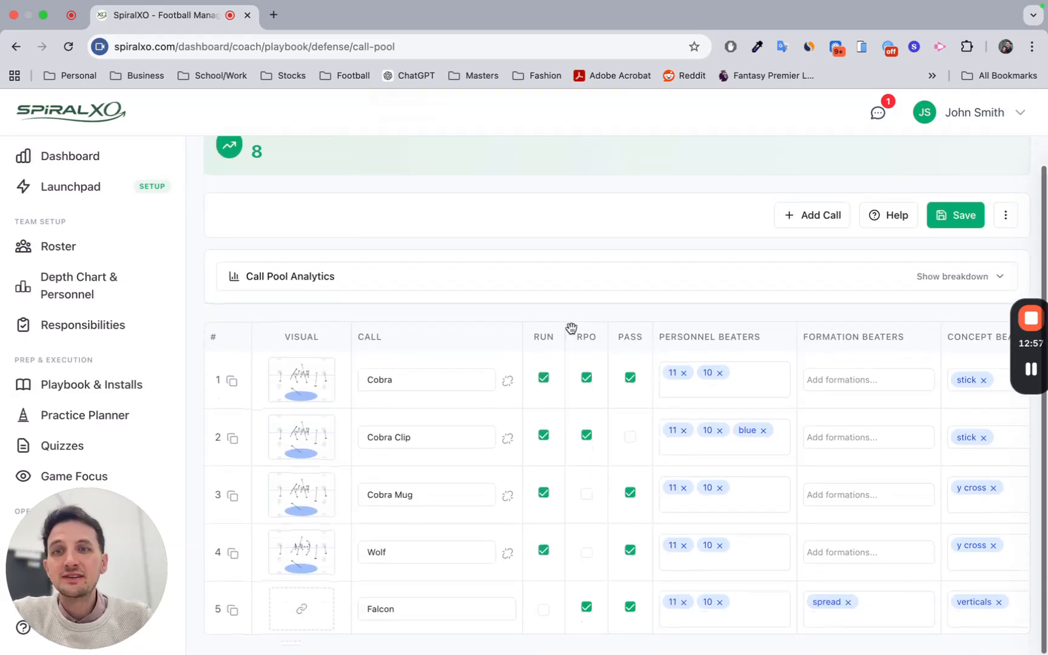
left_click(507, 385)
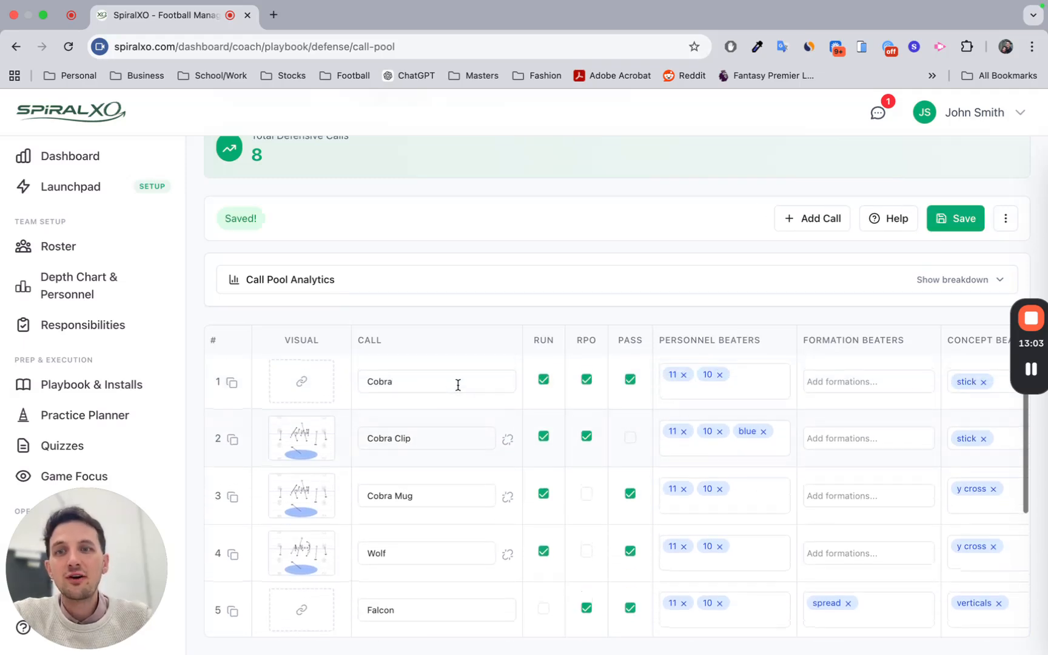
left_click(306, 391)
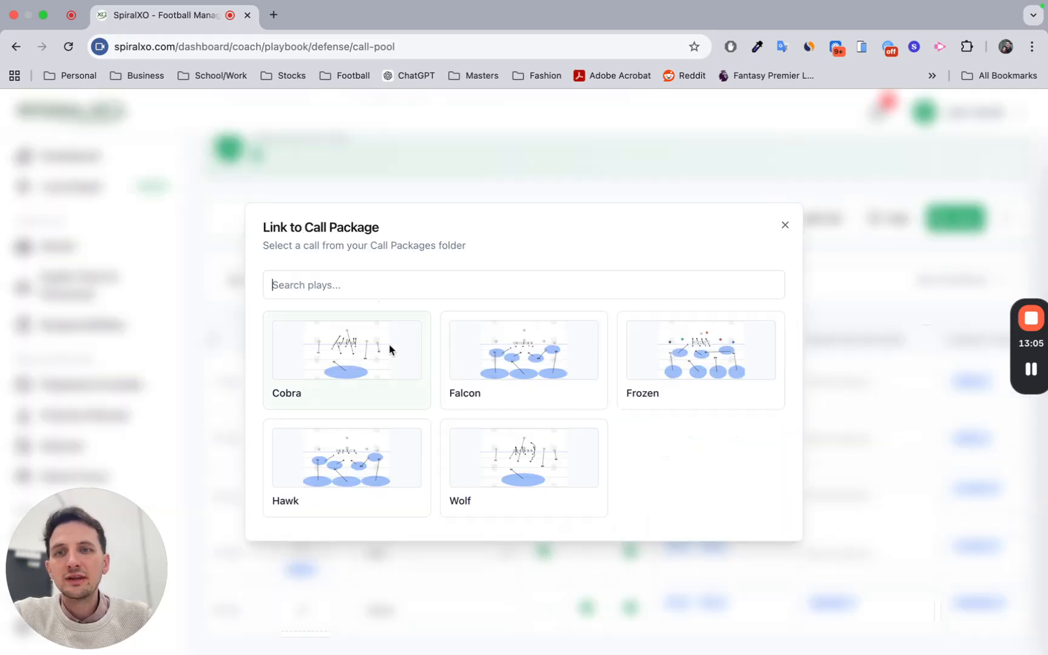
left_click(389, 347)
Examine the Cobra call's formation and concept beater options and the down-and-distance, red zone, goal line and two-minute columns
scroll(620, 369, "right", 5)
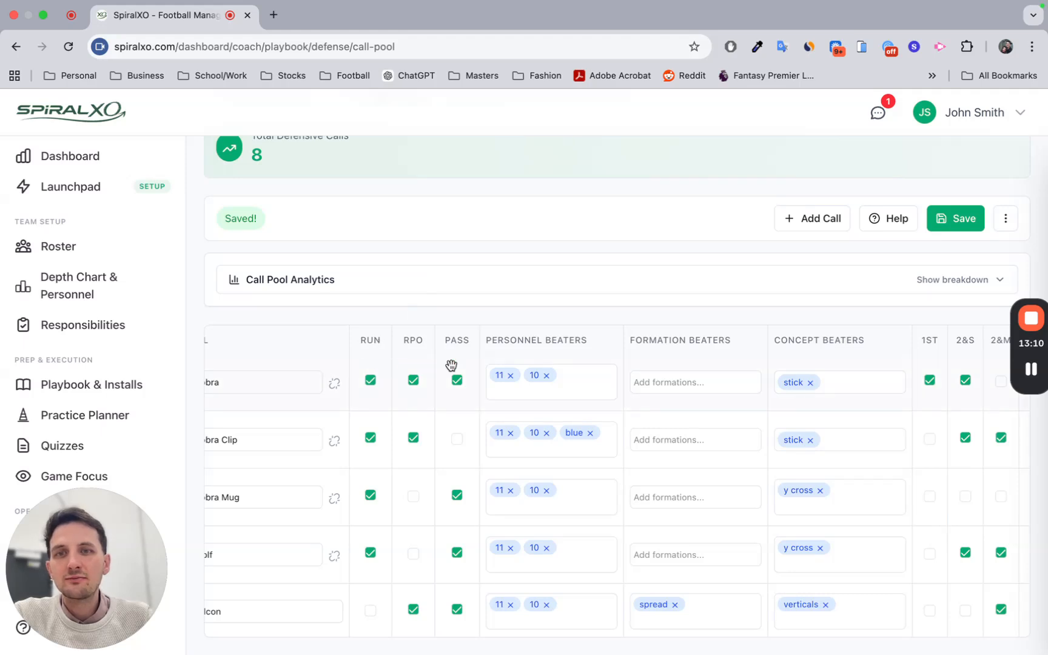
scroll(636, 386, "right", 3)
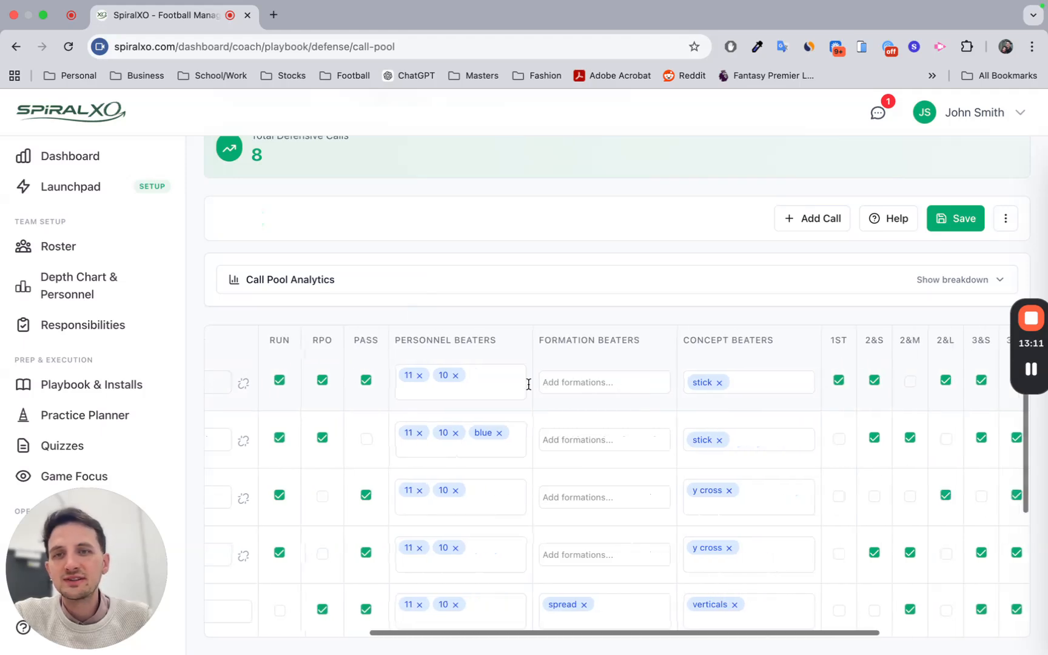
scroll(763, 377, "right", 4)
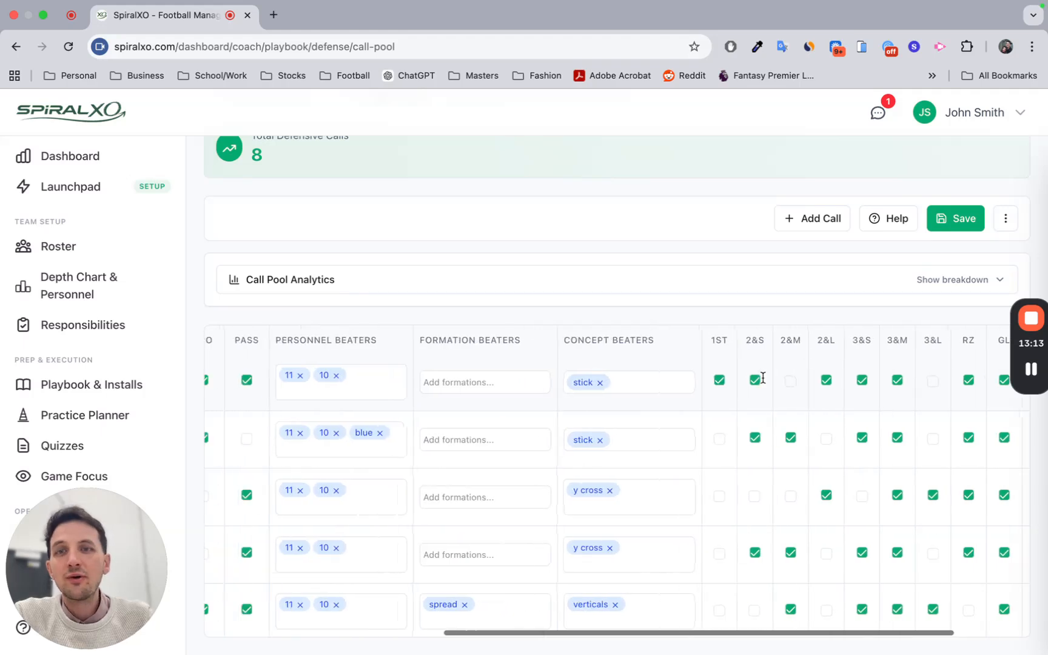
left_click(527, 382)
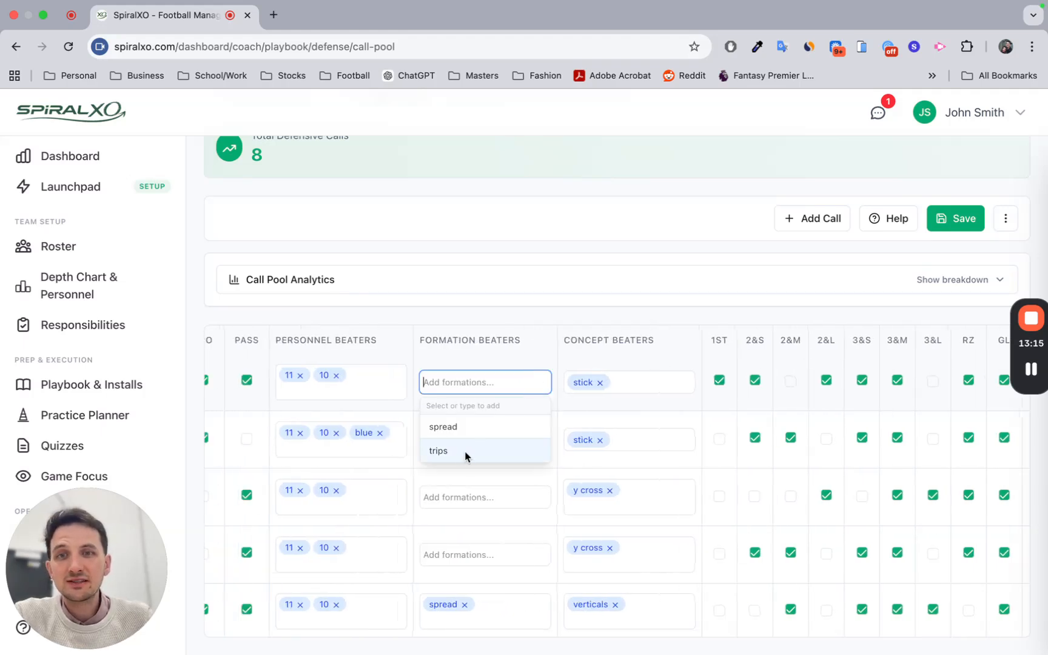
left_click(537, 341)
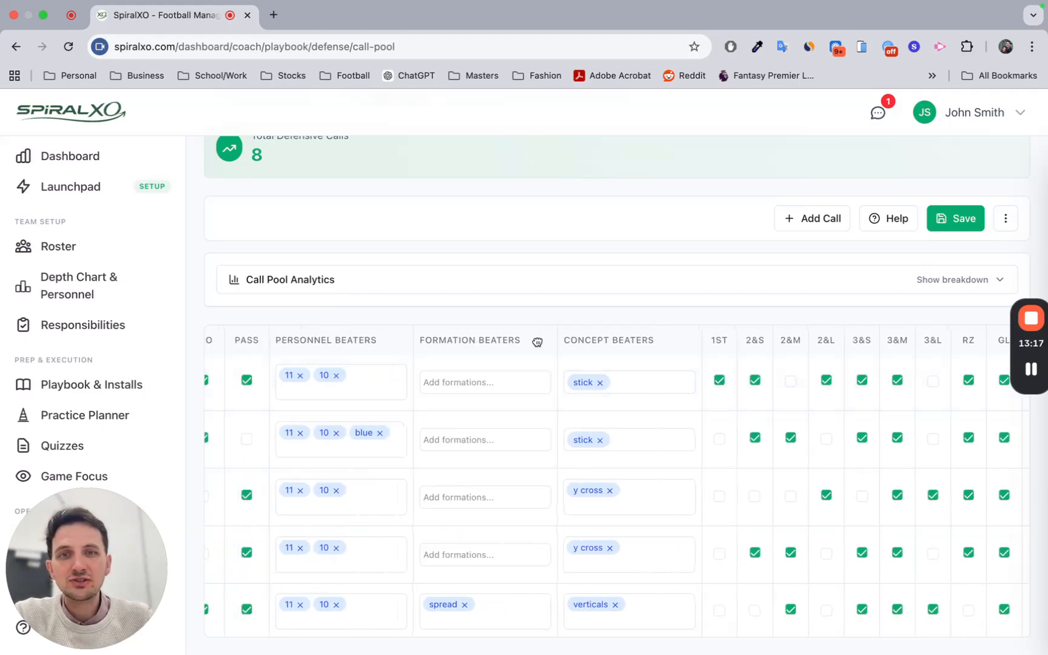
left_click(622, 382)
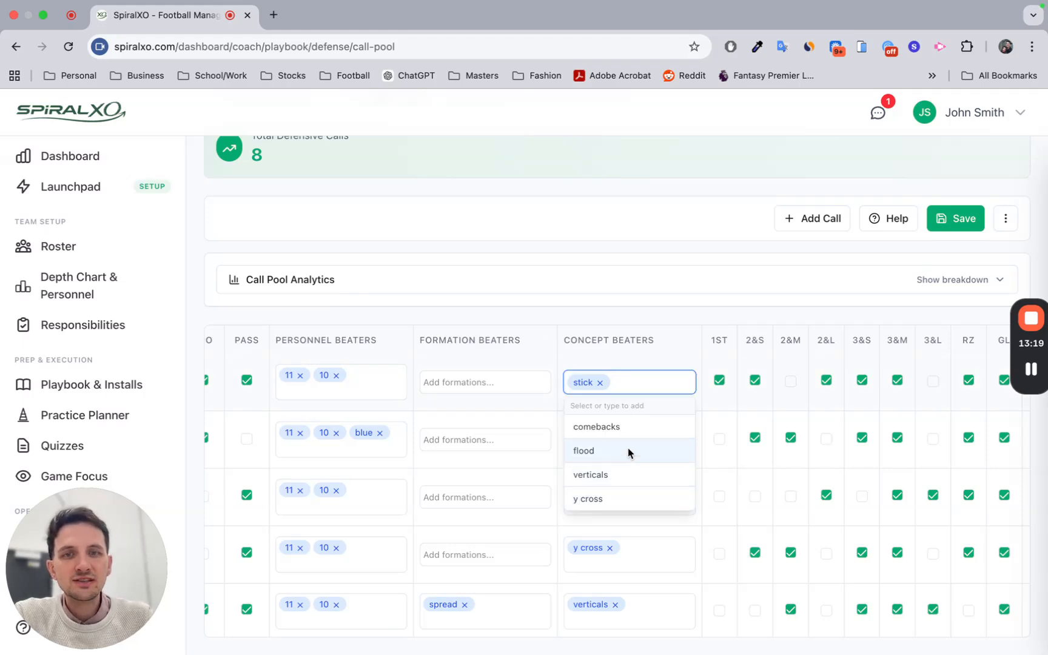
scroll(662, 354, "right", 3)
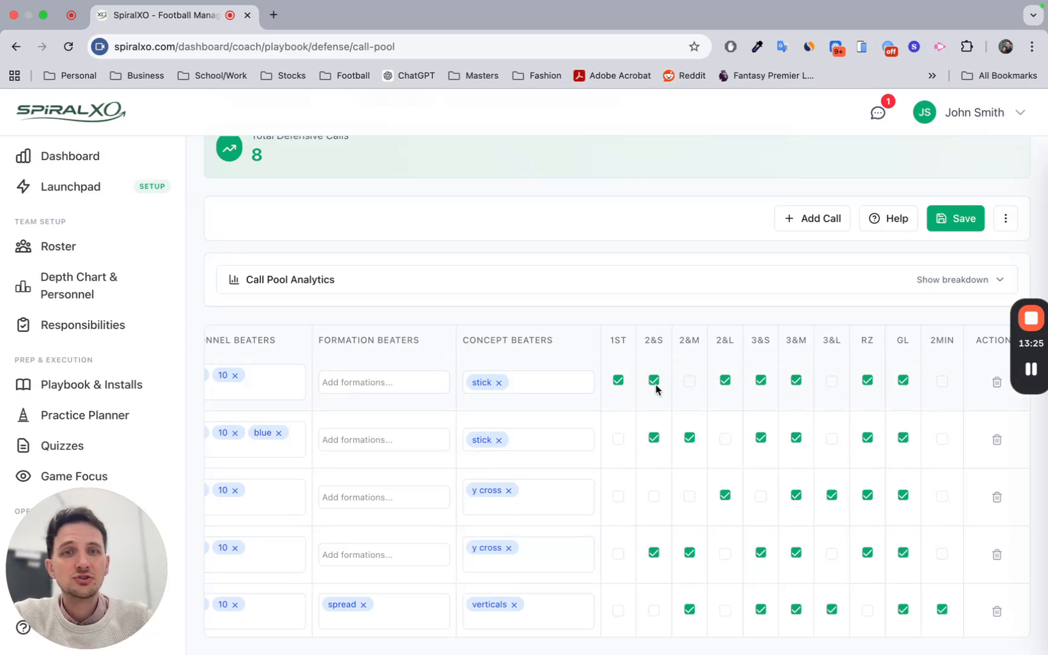
left_click(678, 382)
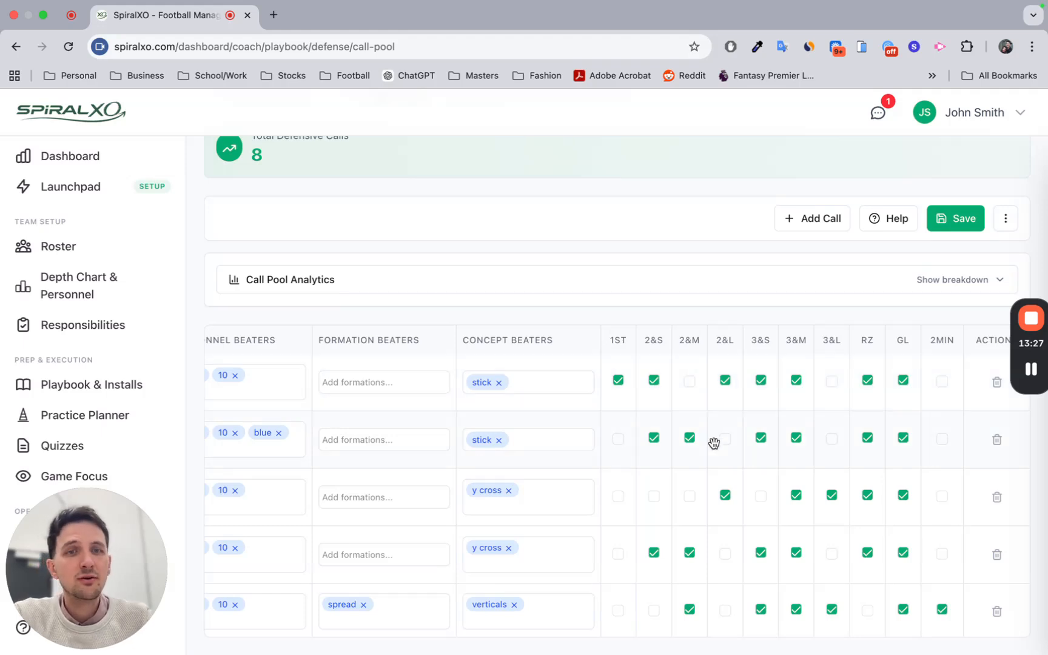
scroll(713, 442, "down", 3)
scroll(713, 442, "up", 3)
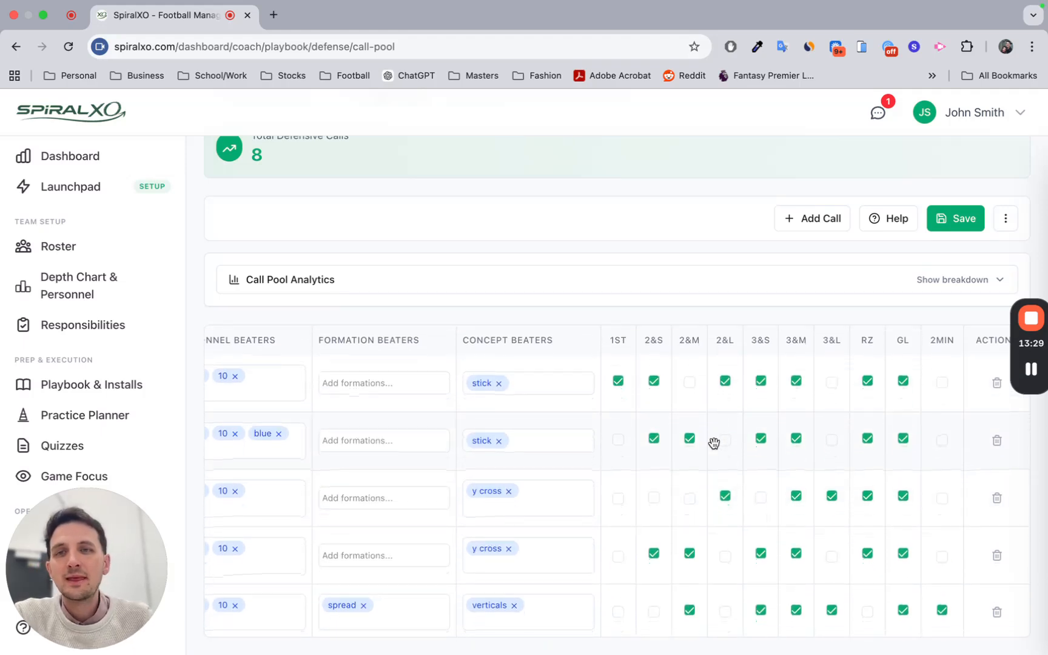
Show the Call Pool Analytics breakdown and examine the call types, situations, and personnel, formation and concept beaters
left_click(259, 280)
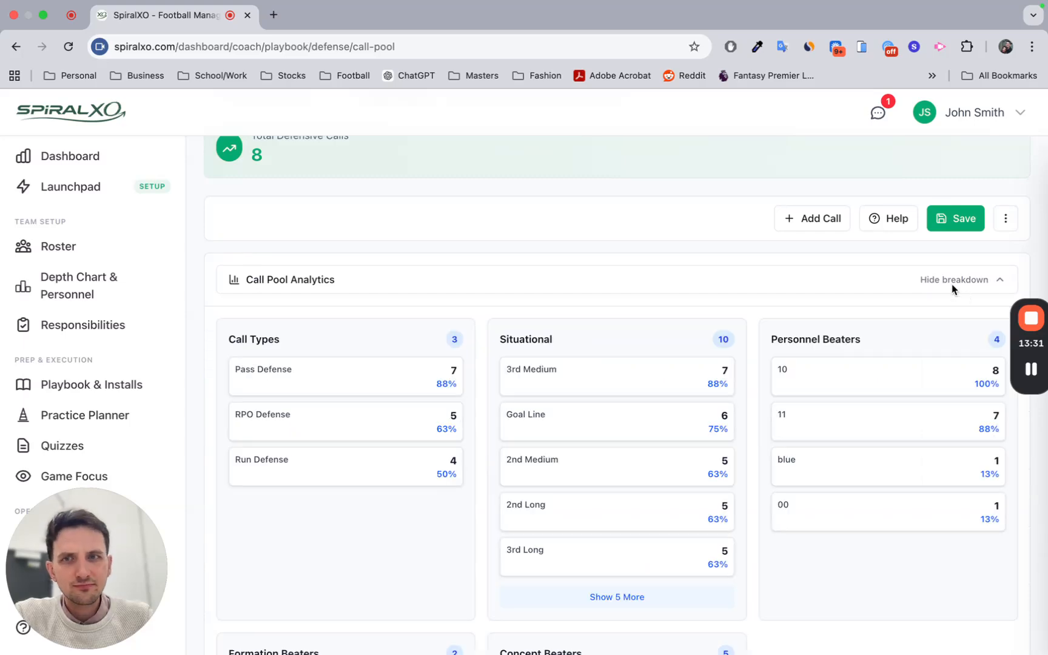
scroll(818, 403, "down", 5)
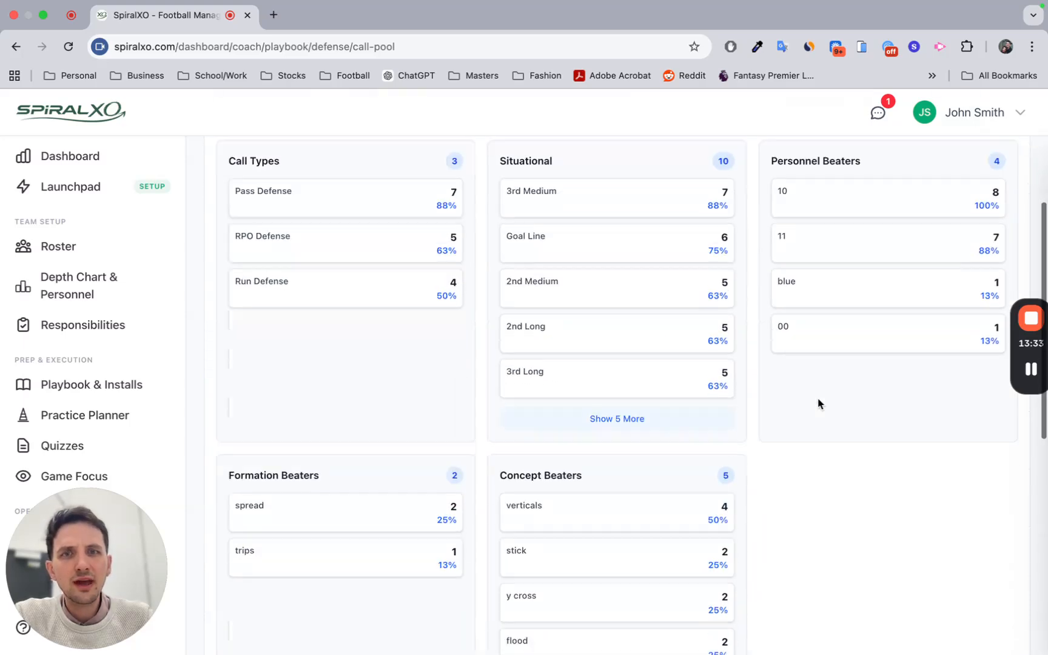
scroll(818, 403, "up", 3)
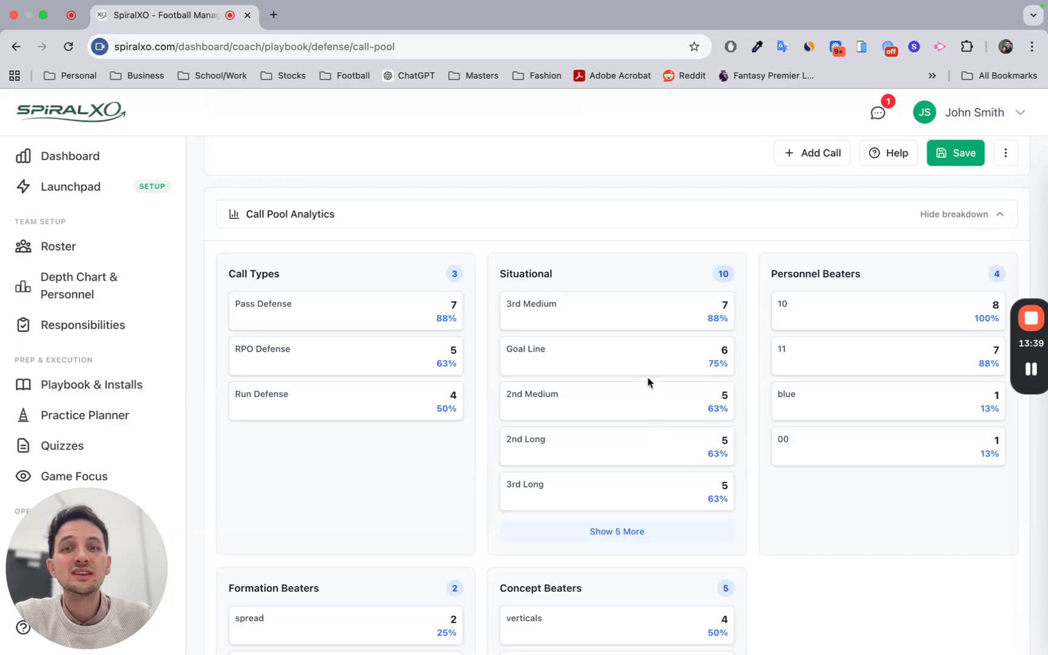
scroll(648, 382, "down", 5)
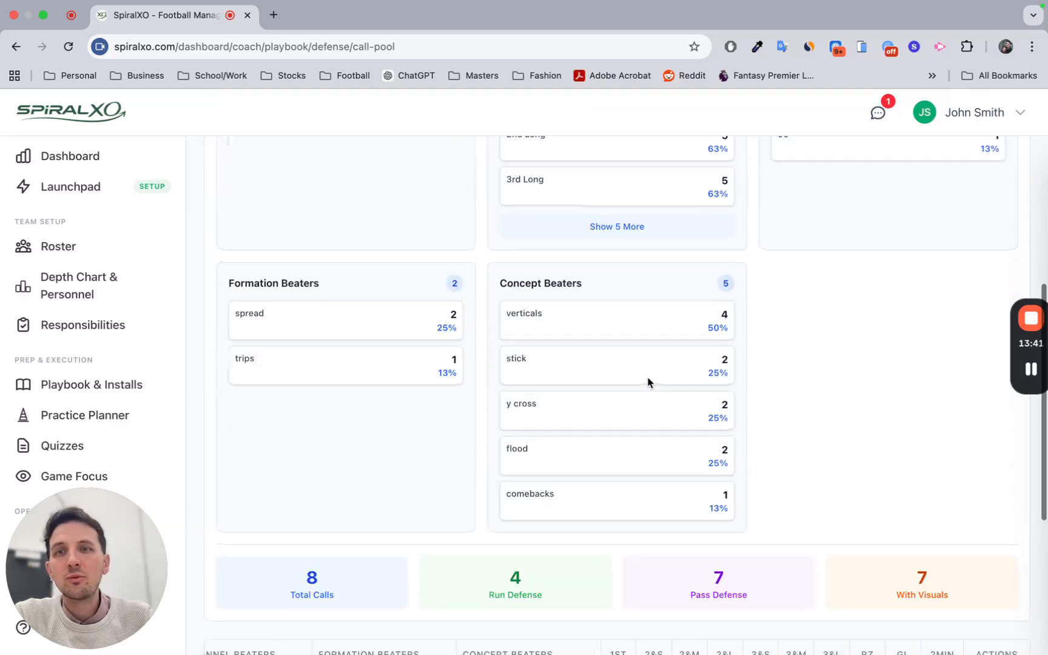
Hide the Call Pool Analytics breakdown and leave the Call Pool for the playbook overview
scroll(435, 298, "up", 7)
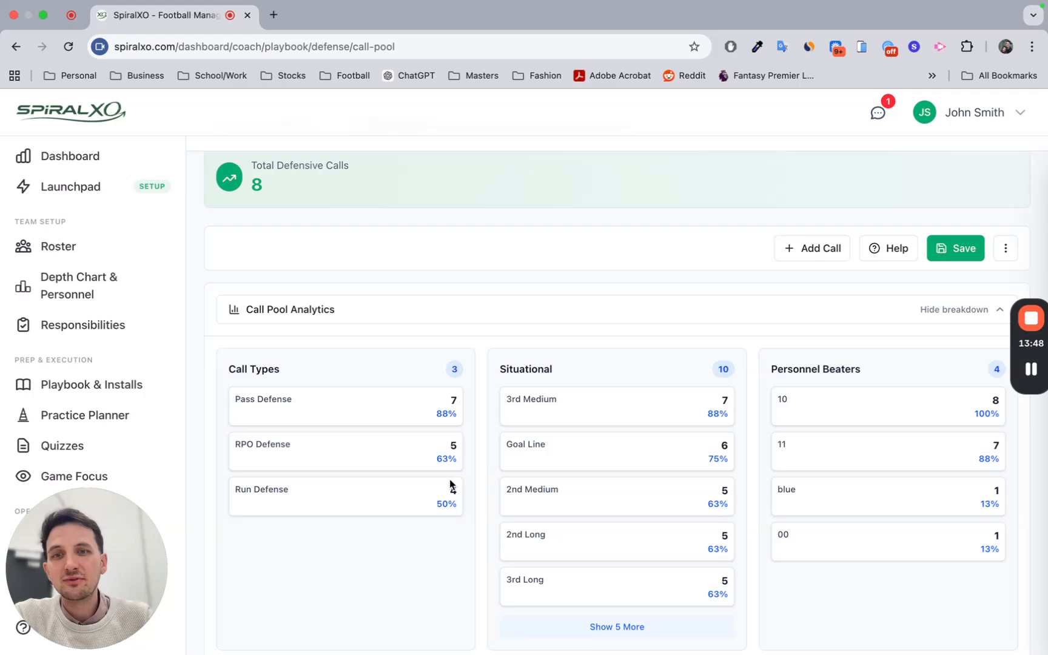
left_click(948, 310)
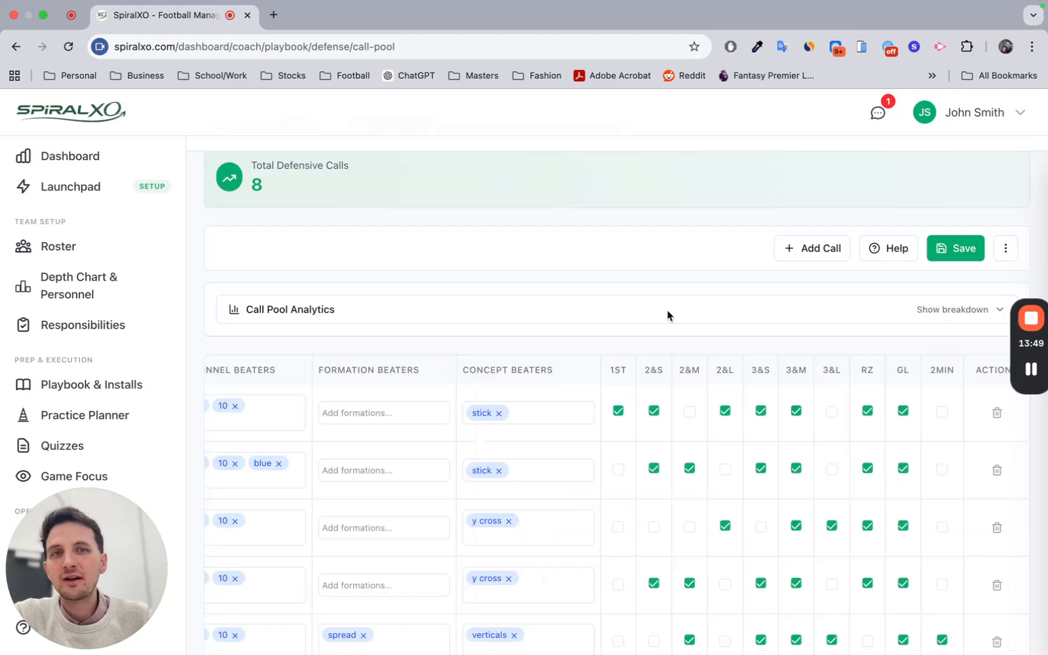
scroll(667, 312, "up", 2)
scroll(600, 385, "left", 8)
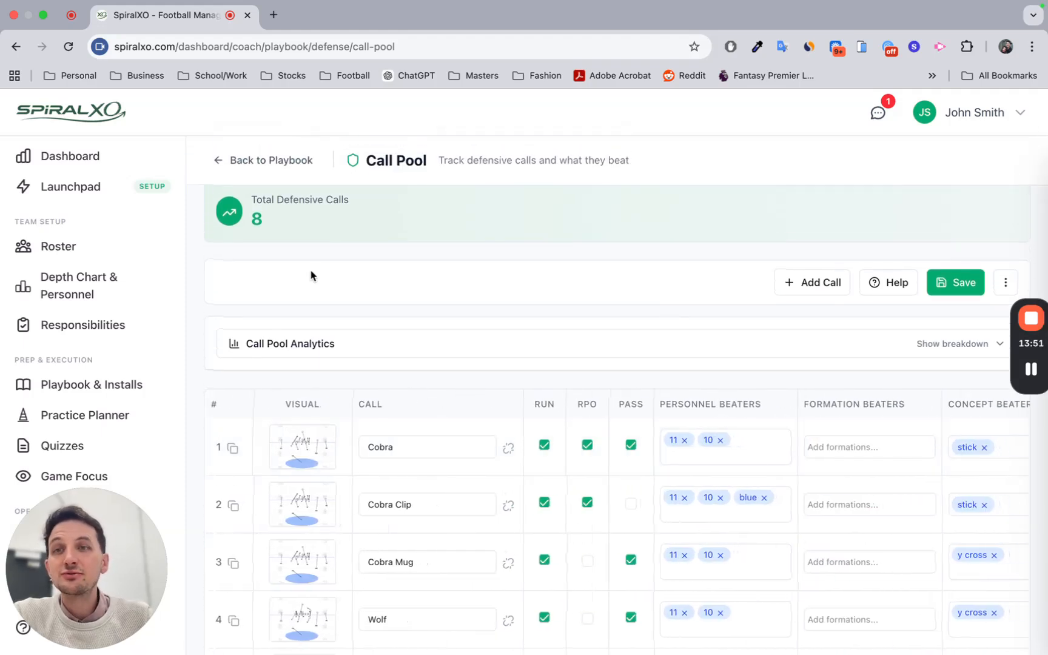
left_click(239, 162)
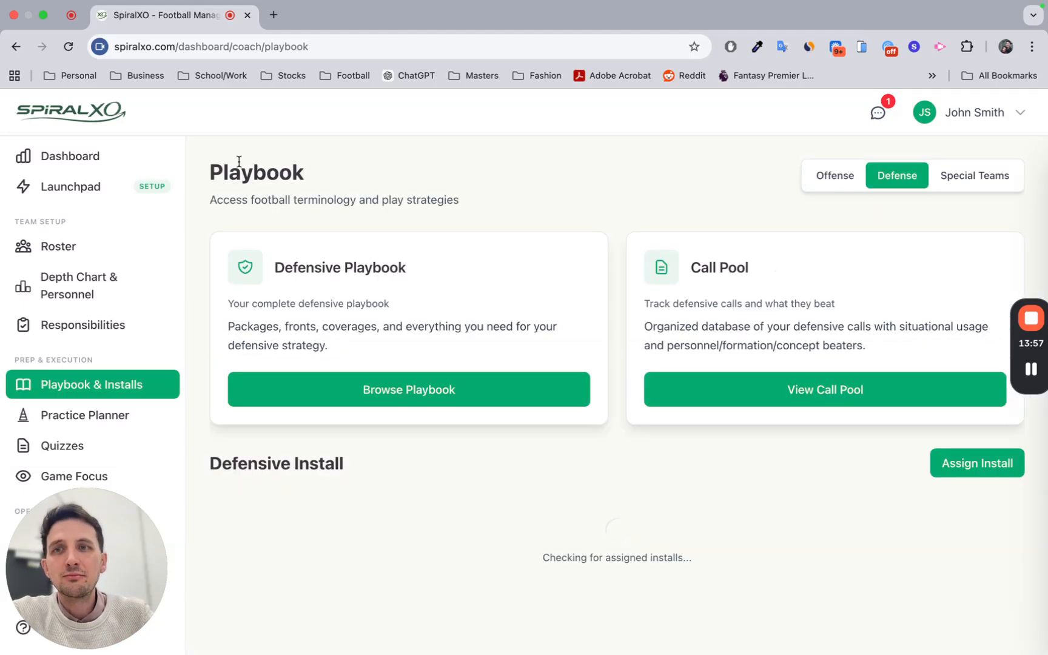
On the Launchpad's Week 1 checklist, mark the task of adding first Play Pool and Call Pool entries as complete
left_click(44, 191)
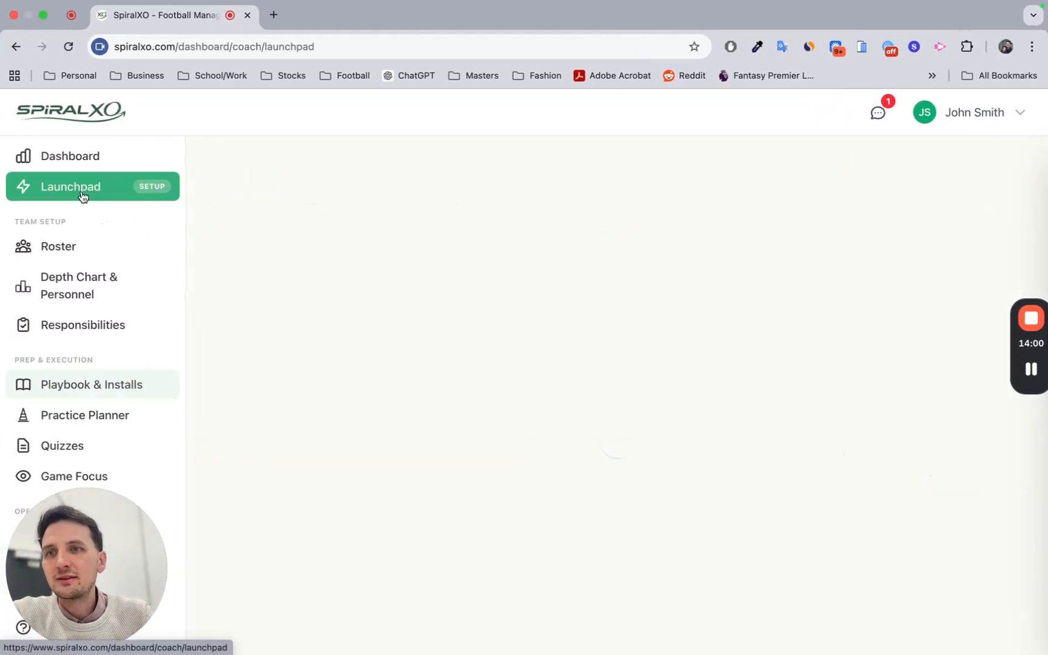
scroll(450, 391, "down", 8)
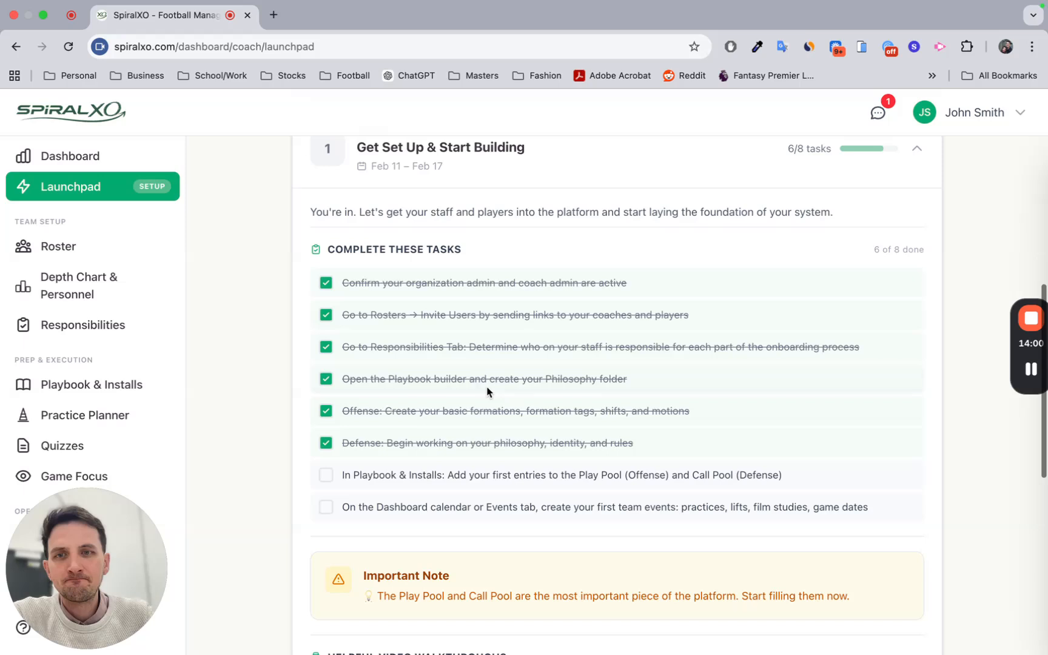
left_click(326, 475)
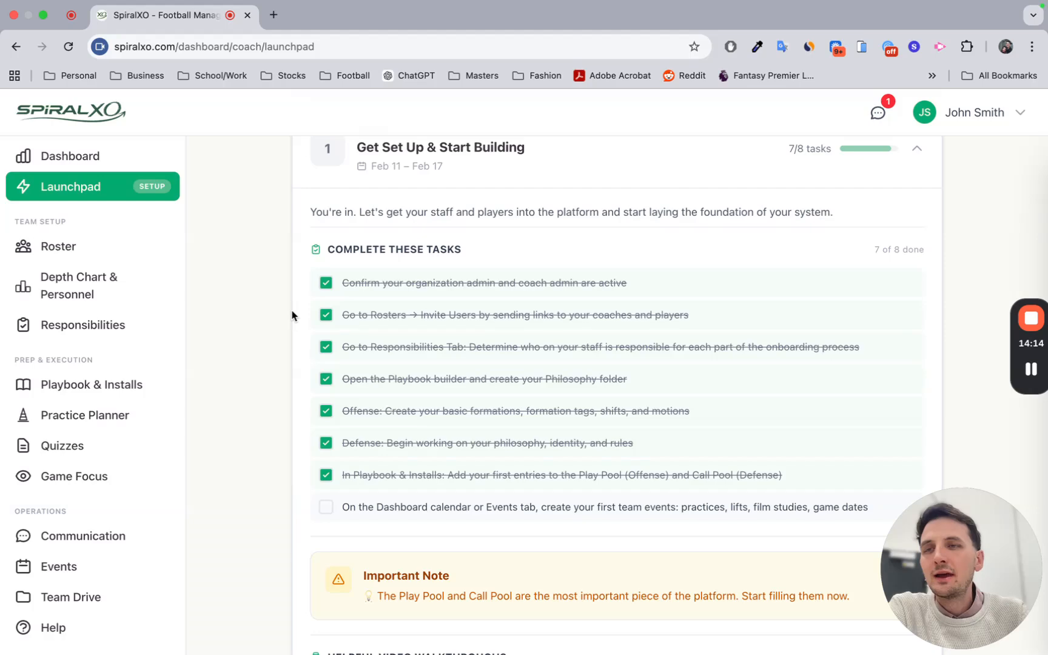
Show March 2026 in the Dashboard's monthly calendar and start a new event on Thursday, March 5
left_click(125, 165)
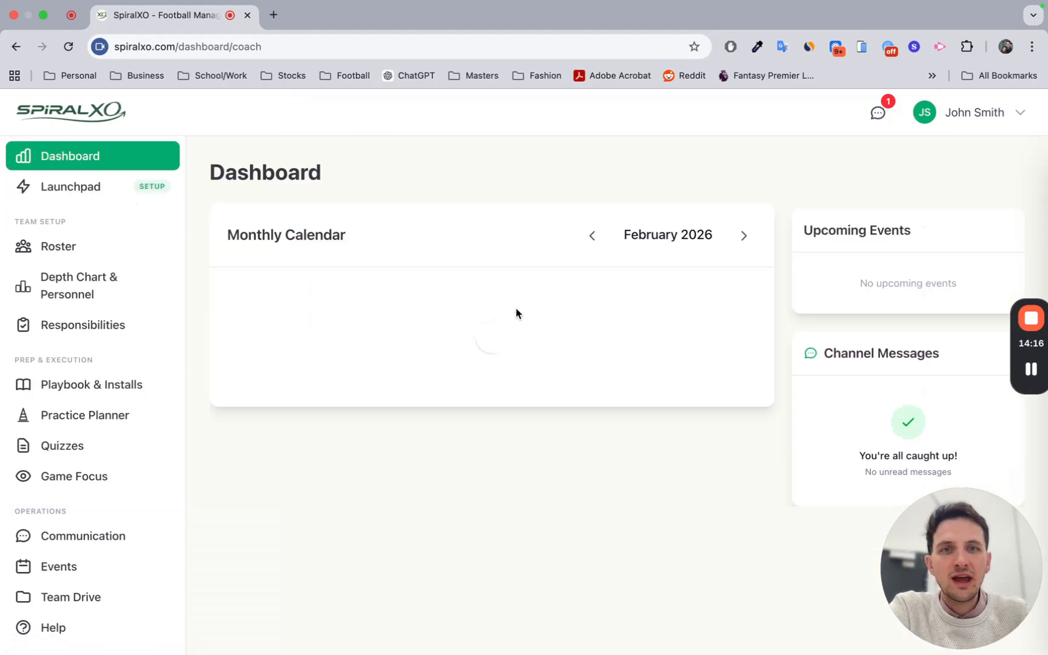
scroll(508, 430, "down", 2)
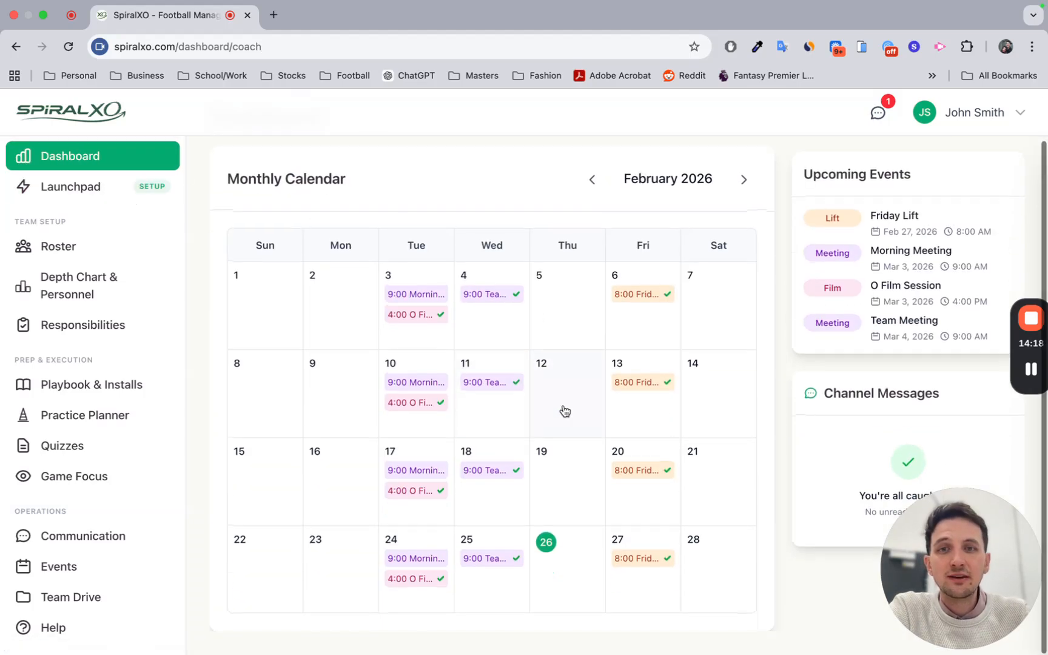
left_click(743, 180)
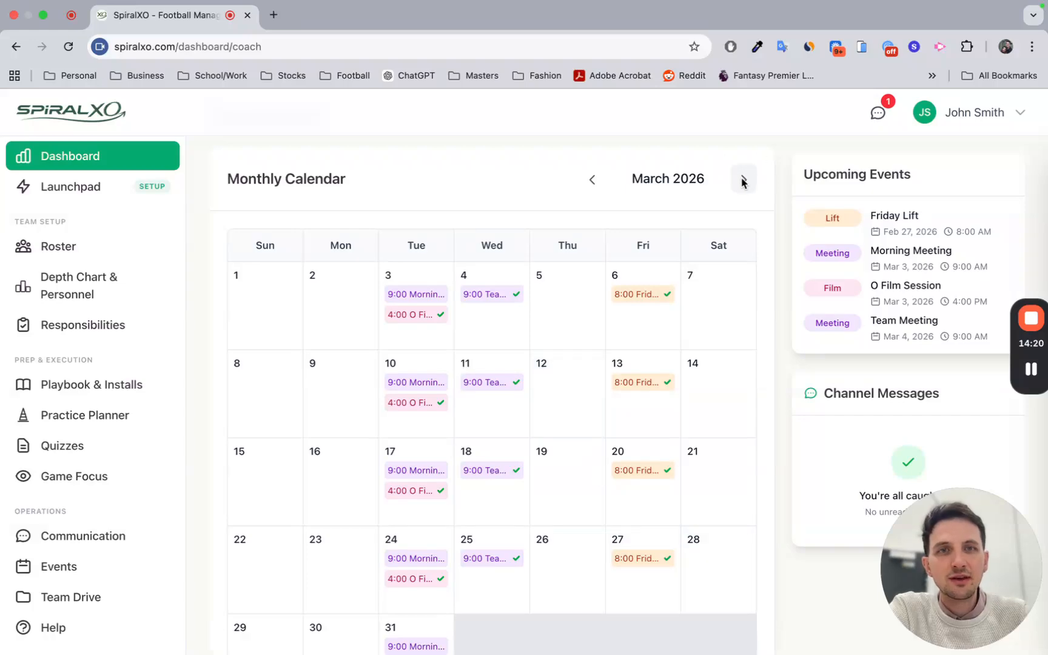
scroll(584, 328, "down", 4)
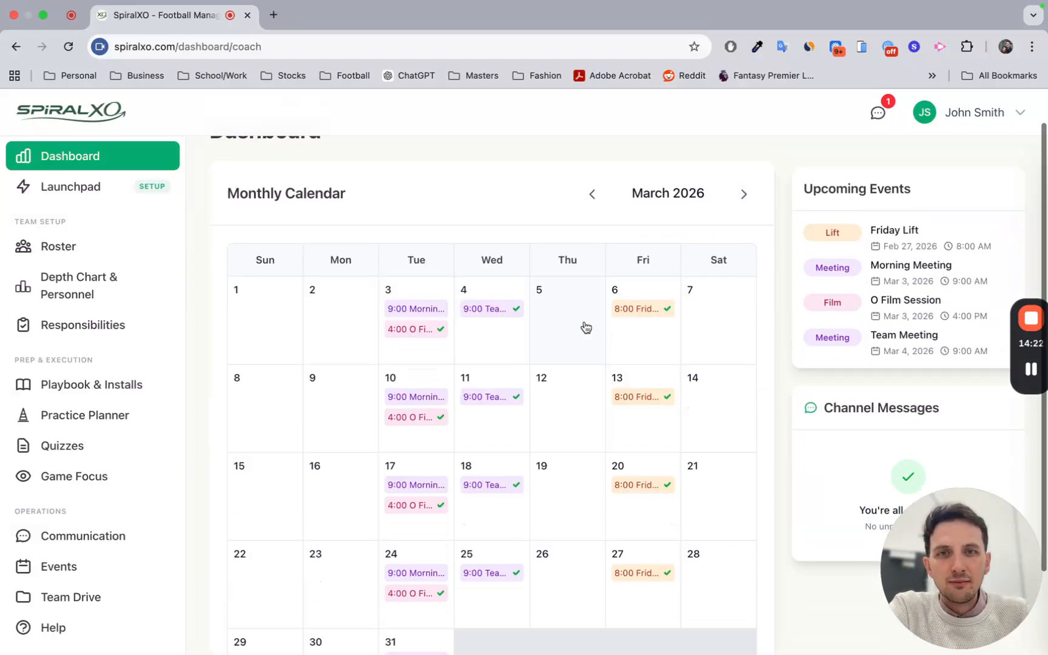
left_click(556, 269)
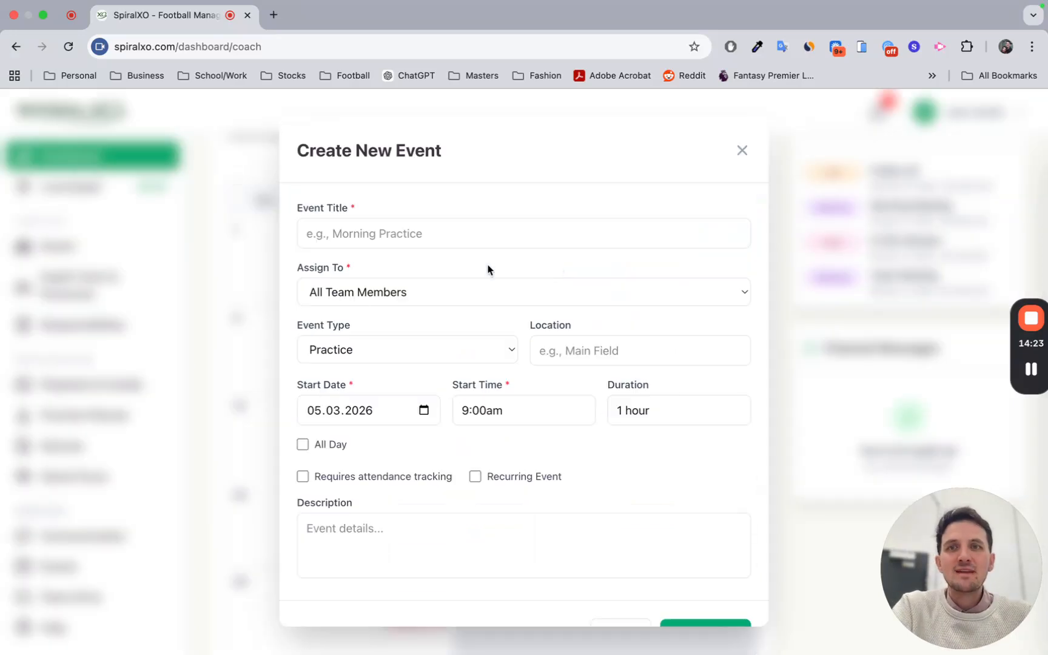
Title the new event Booster Club Meeting
left_click(420, 234)
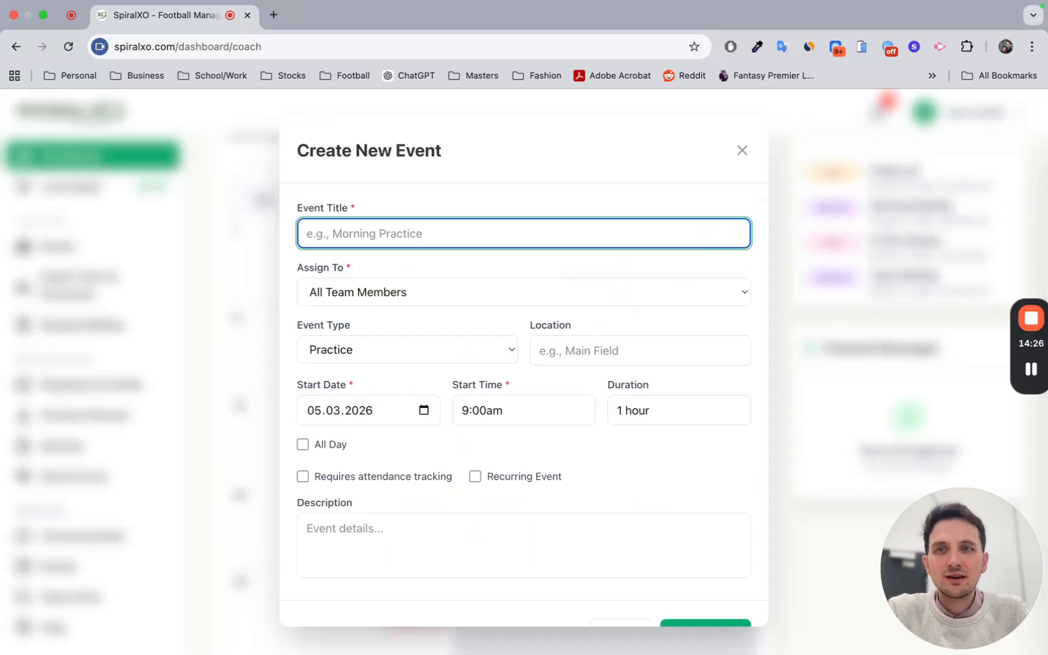
type("Aftern")
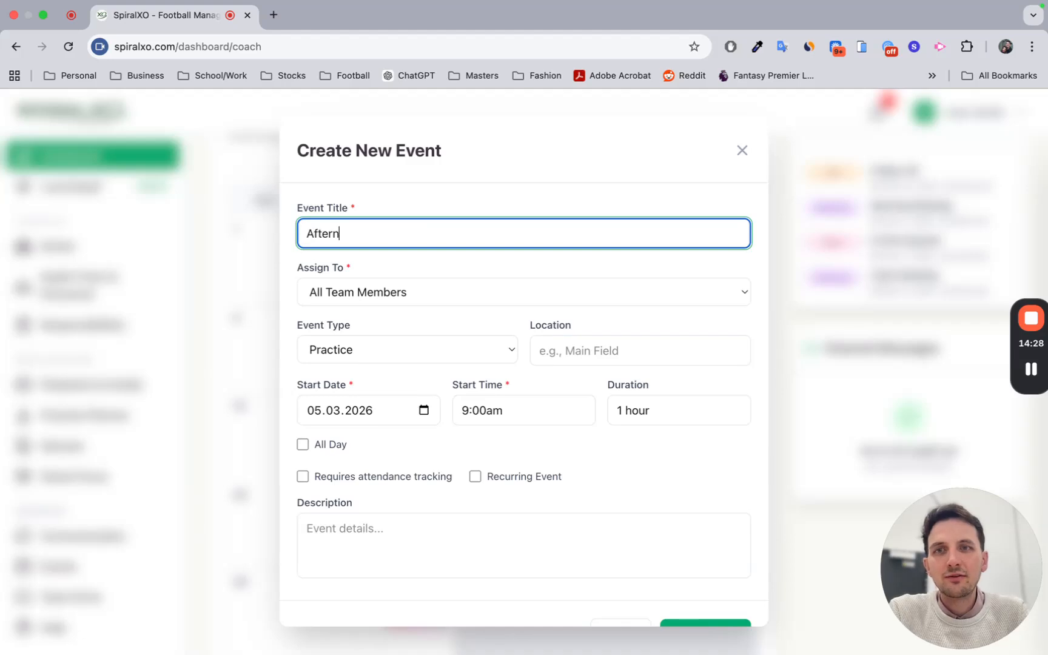
type("oon Booster Club Meeting")
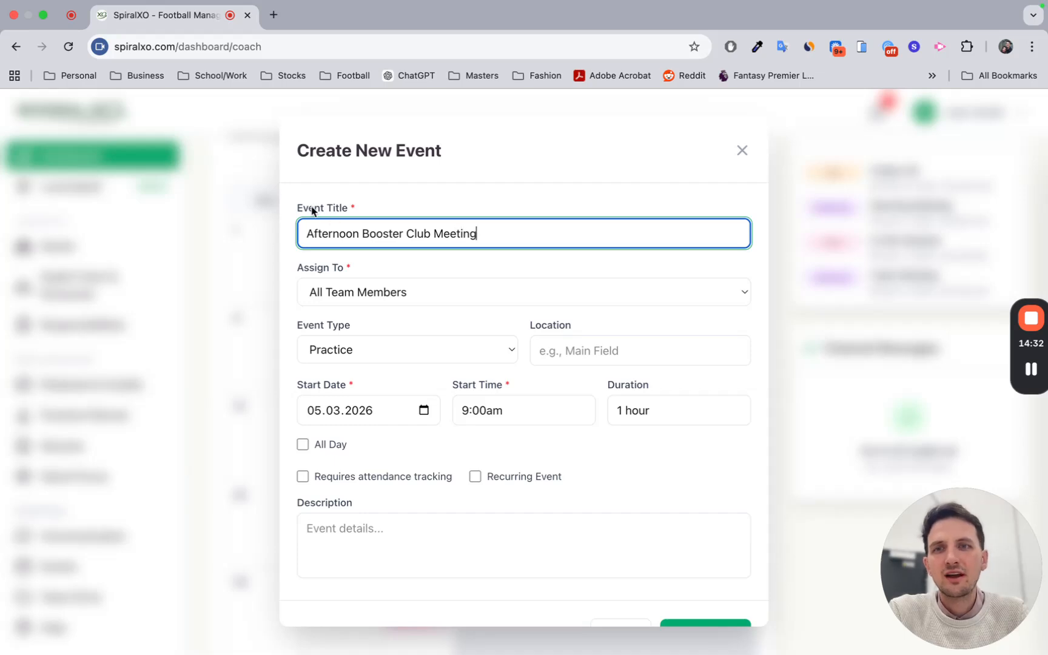
double_click(317, 233)
key("BackSpace")
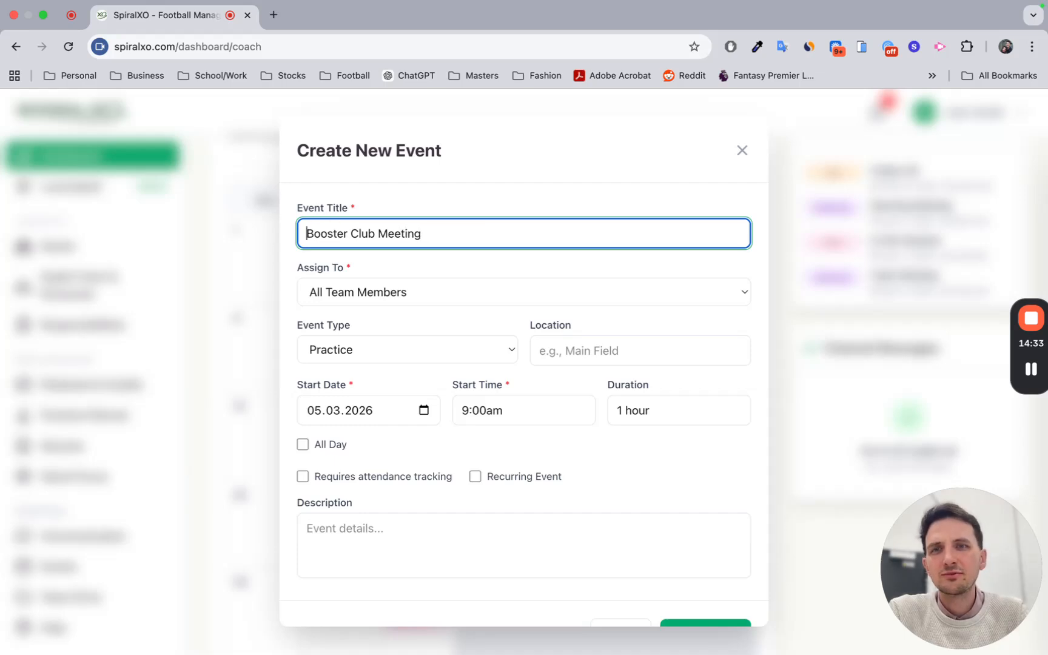
Try assigning the event by group to see the available groups, and set it back to All Team Members
left_click(416, 295)
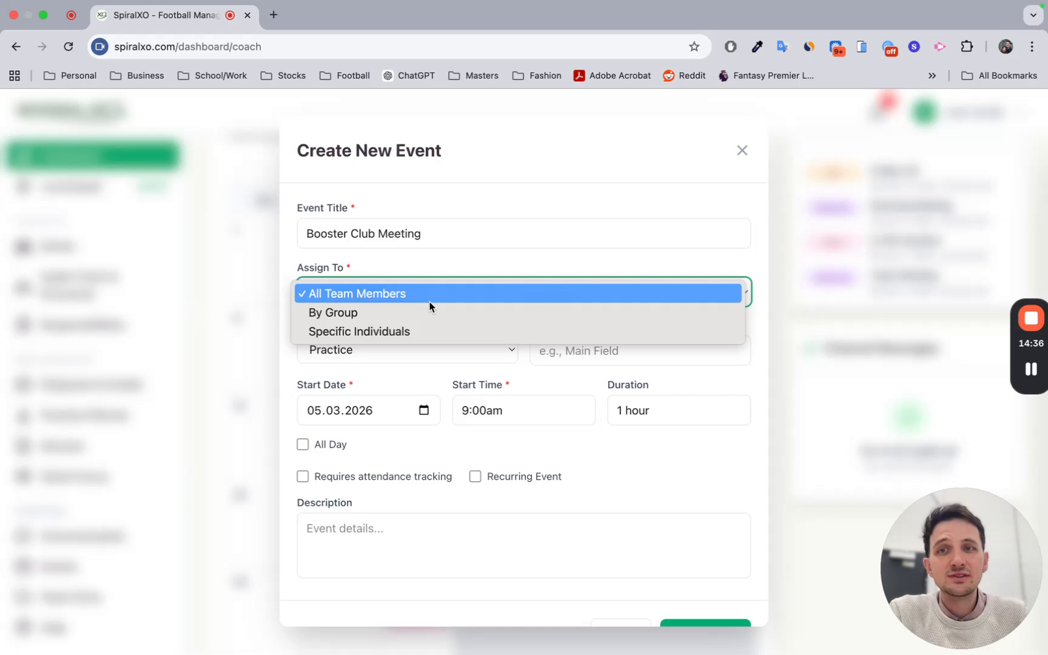
left_click(420, 311)
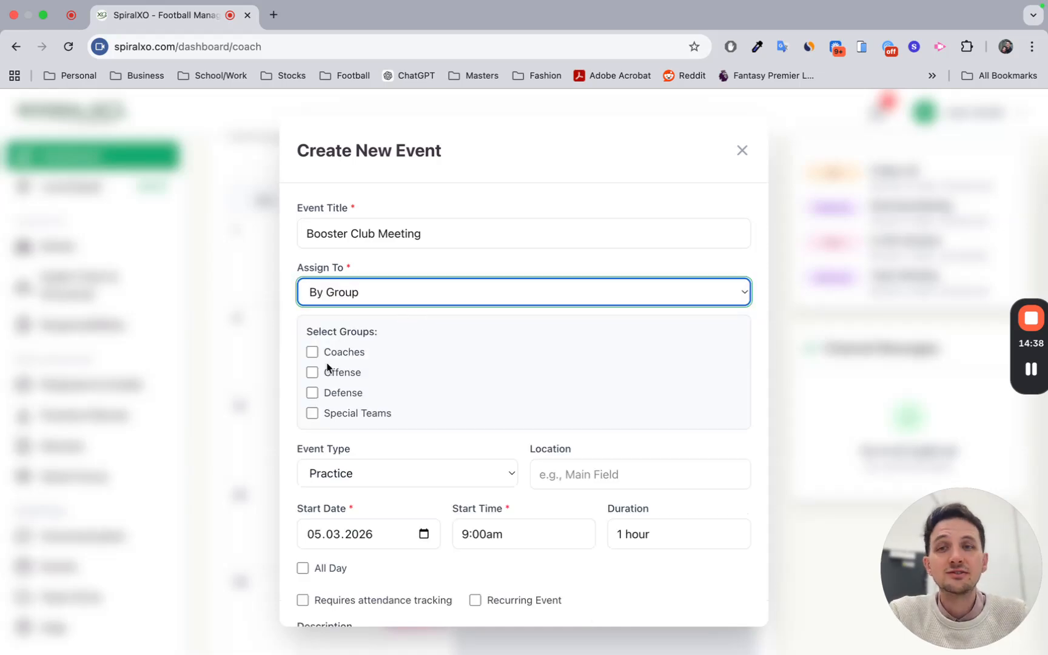
left_click(424, 291)
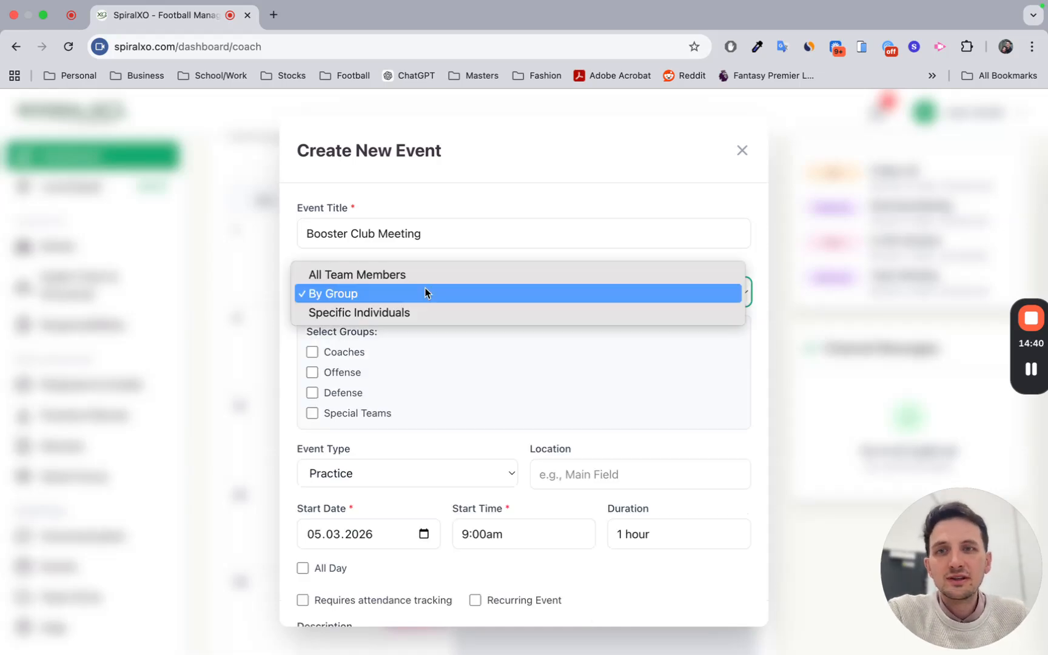
left_click(456, 276)
Set the event type to Meeting and the location to Field House, leaving the online meeting link empty
left_click(411, 345)
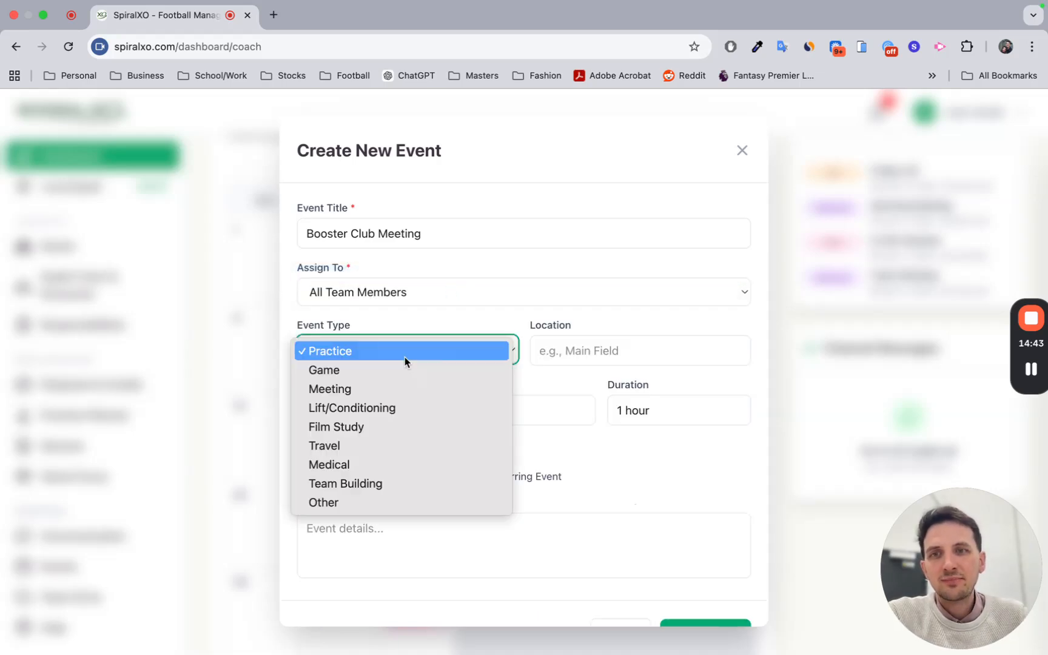
left_click(391, 388)
left_click(584, 349)
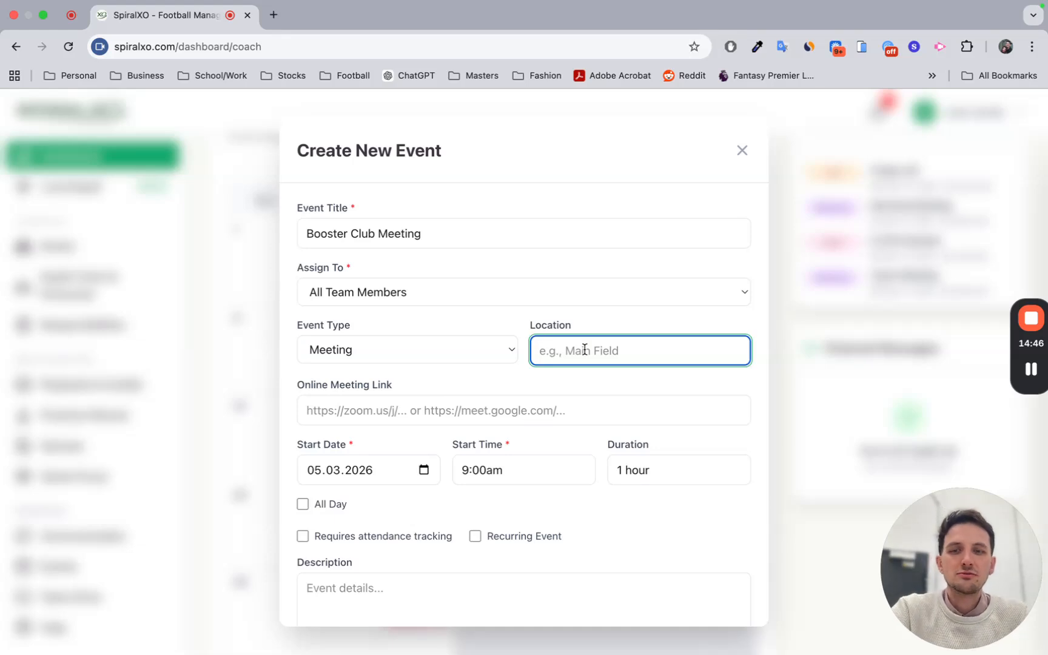
type("Field House")
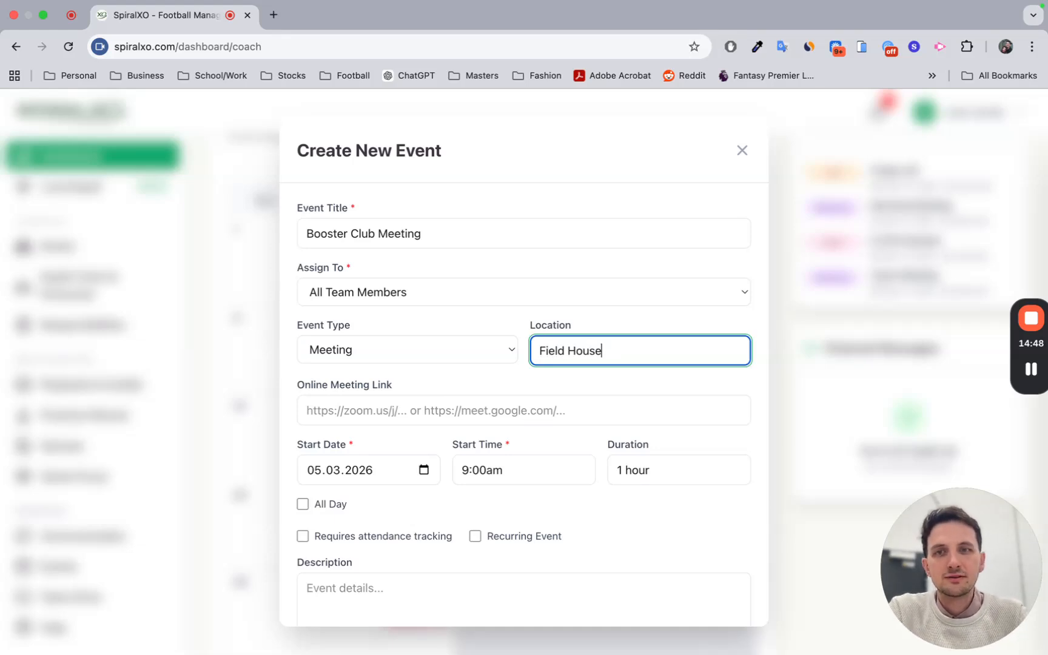
scroll(580, 369, "down", 3)
left_click(444, 312)
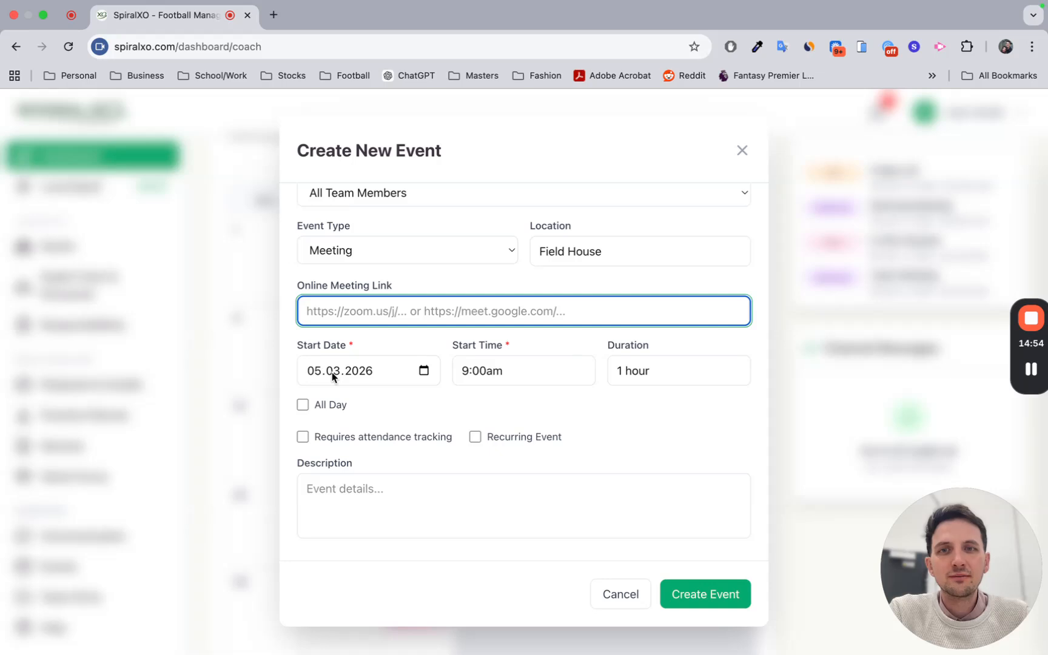
Keep the start date of 05.03.2026 and set the start time to 7:00pm and the duration to 1 hour 30 min
left_click(424, 371)
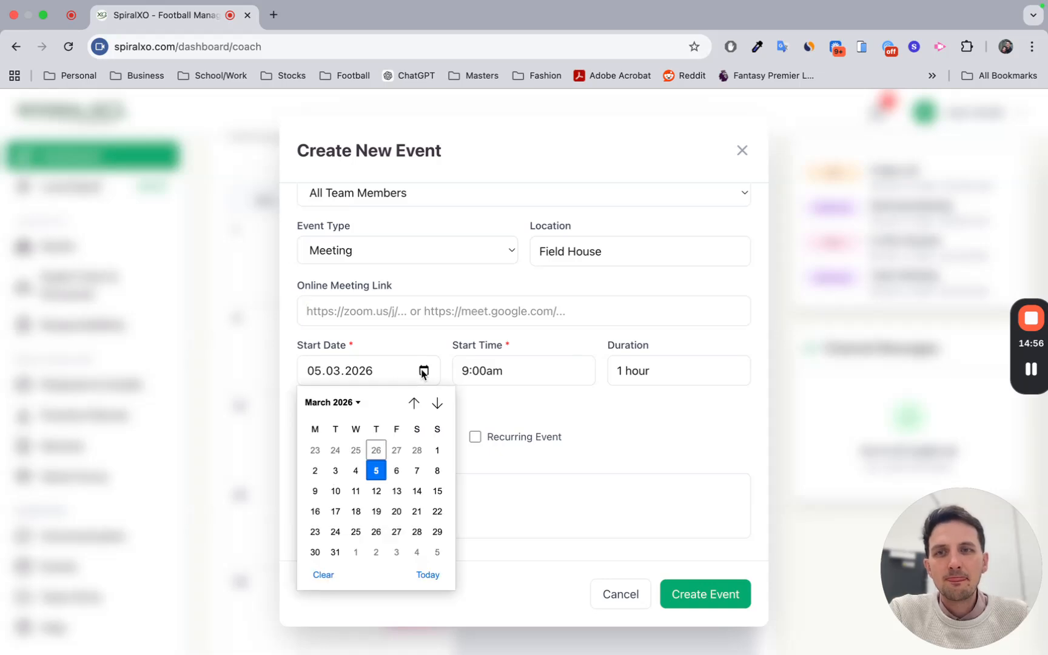
left_click(397, 352)
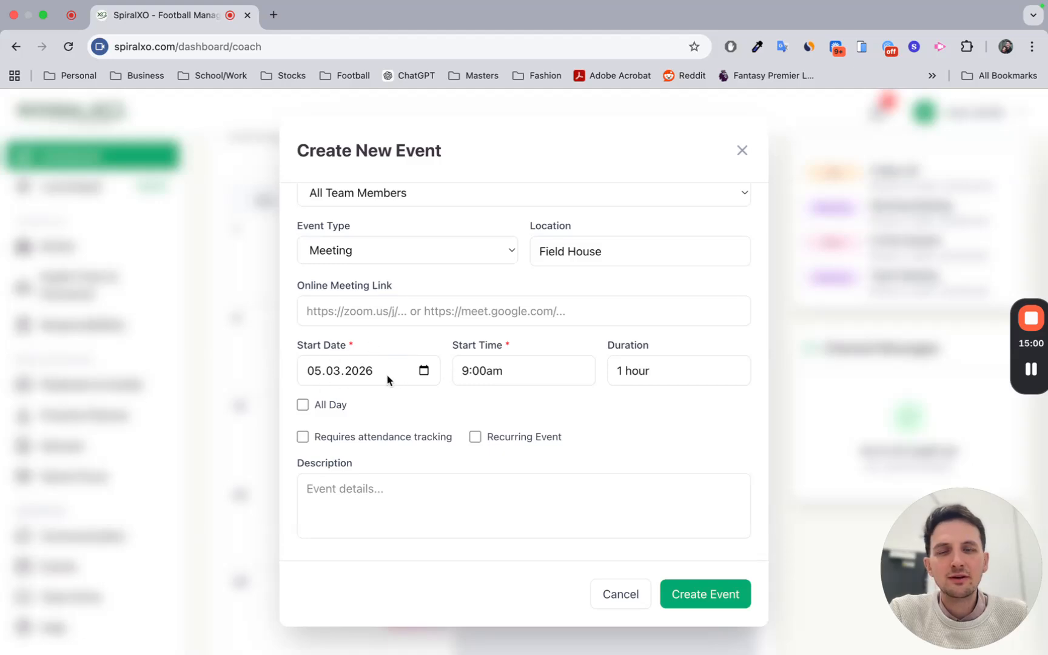
left_click(508, 371)
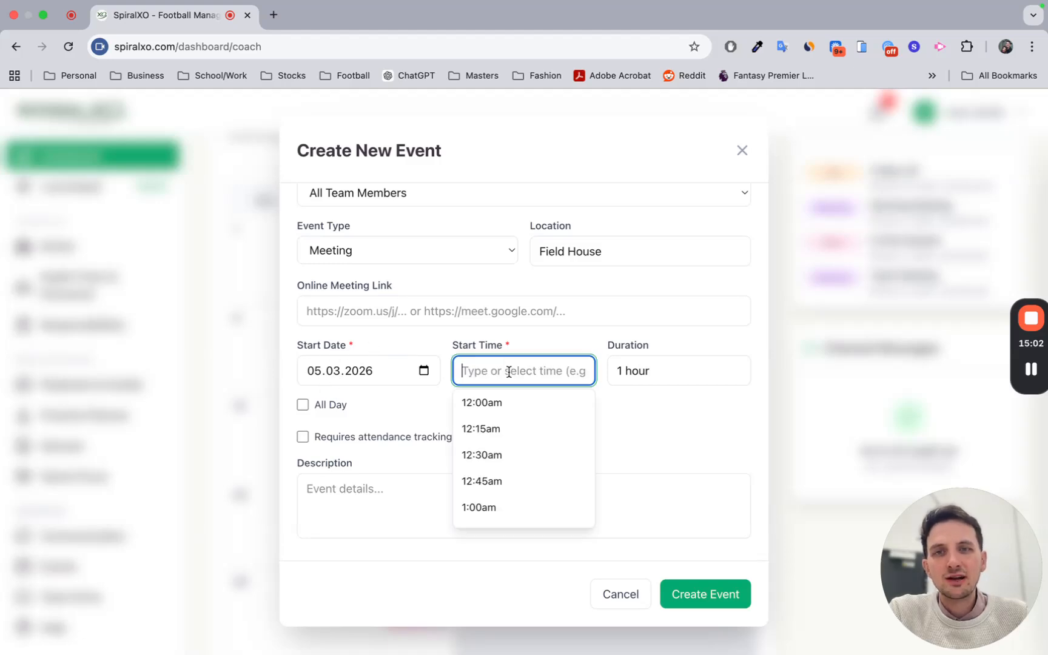
scroll(499, 455, "down", 10)
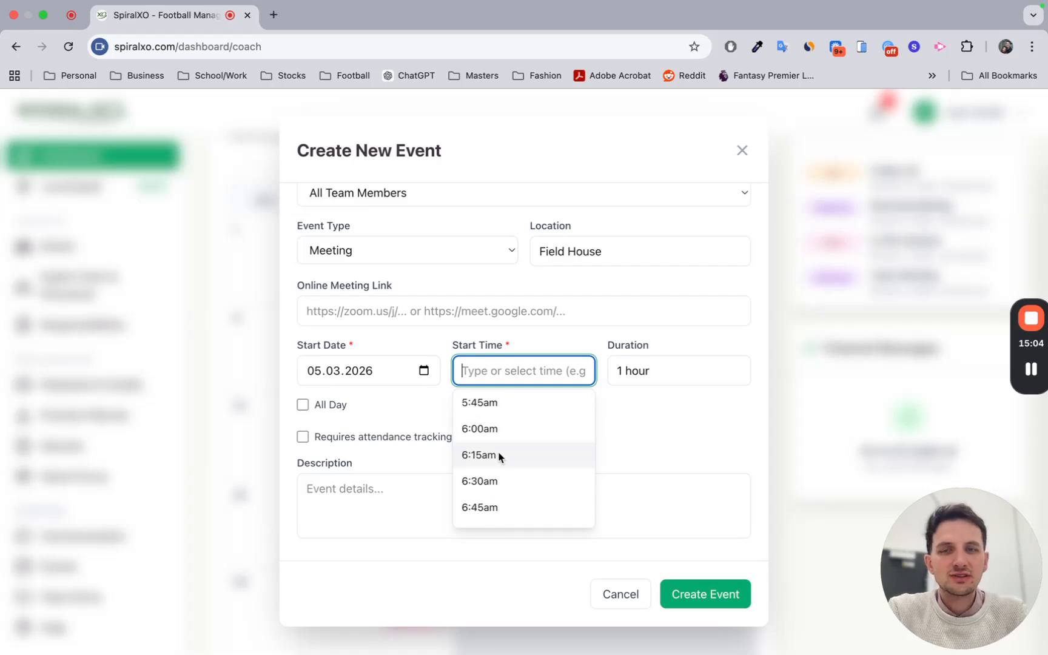
type("700")
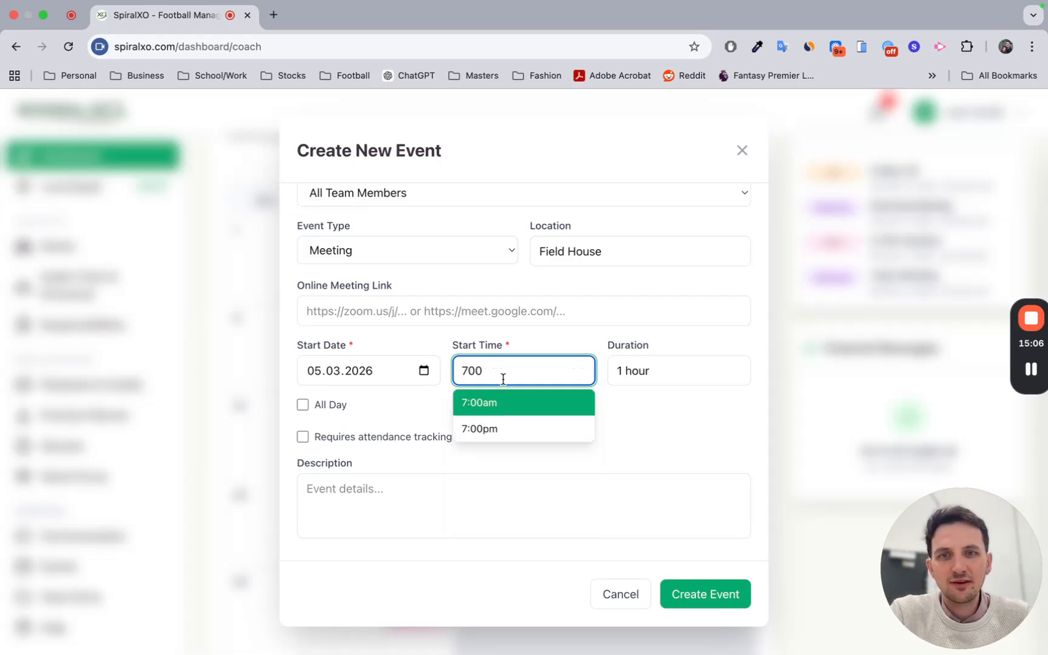
left_click(488, 430)
left_click(627, 384)
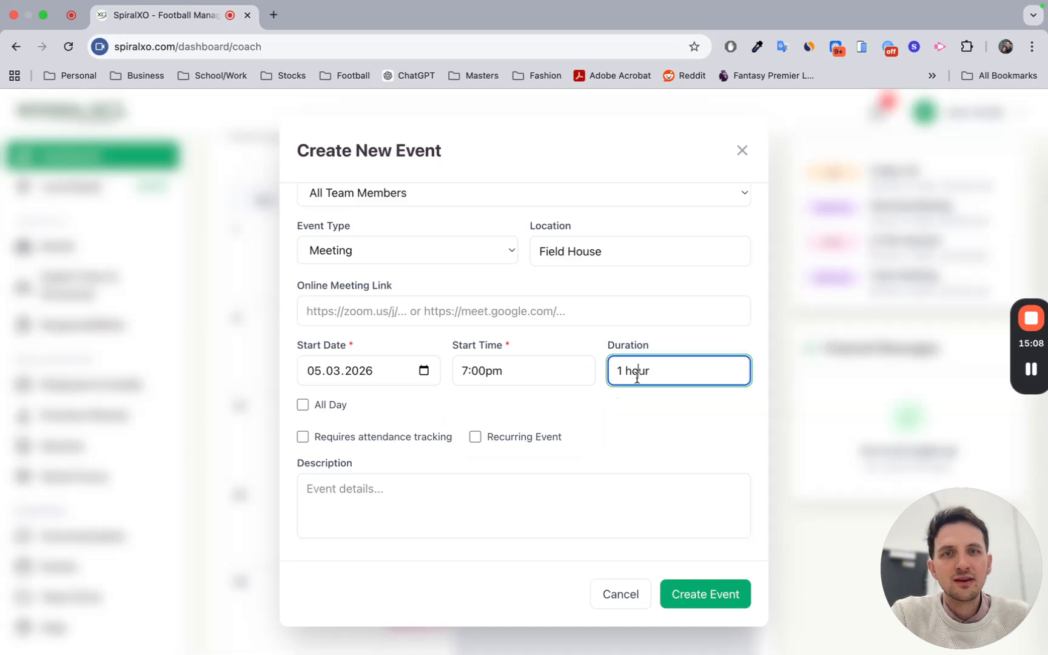
scroll(634, 473, "down", 1)
scroll(634, 473, "down", 1)
left_click(633, 477)
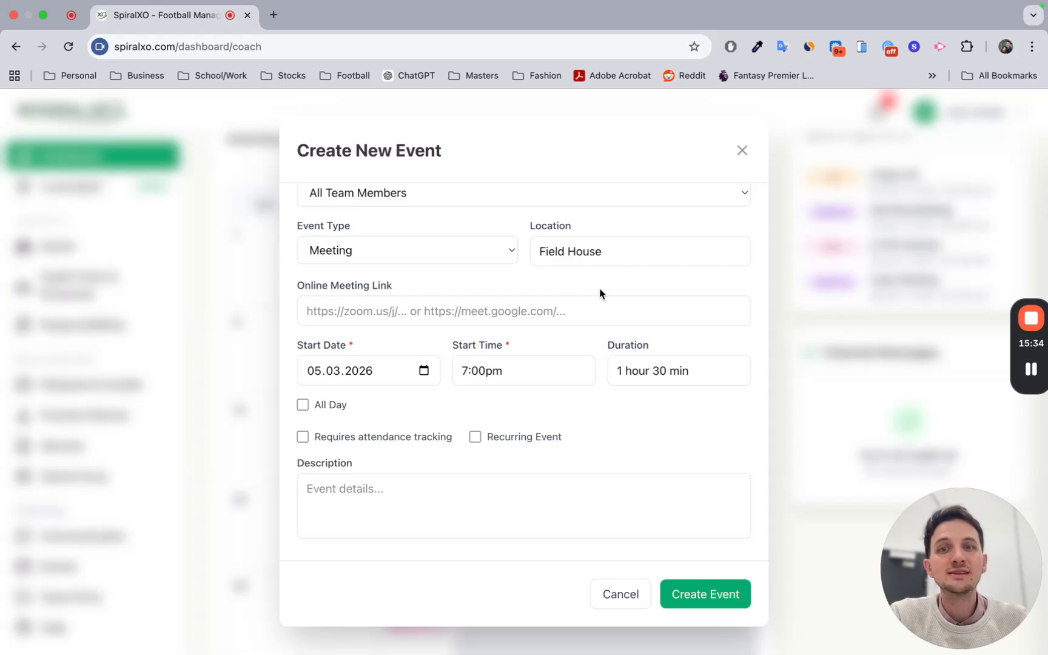
Try the recurring event settings, including the option to end on a specific date, and turn recurrence off again
left_click(474, 437)
scroll(490, 456, "down", 3)
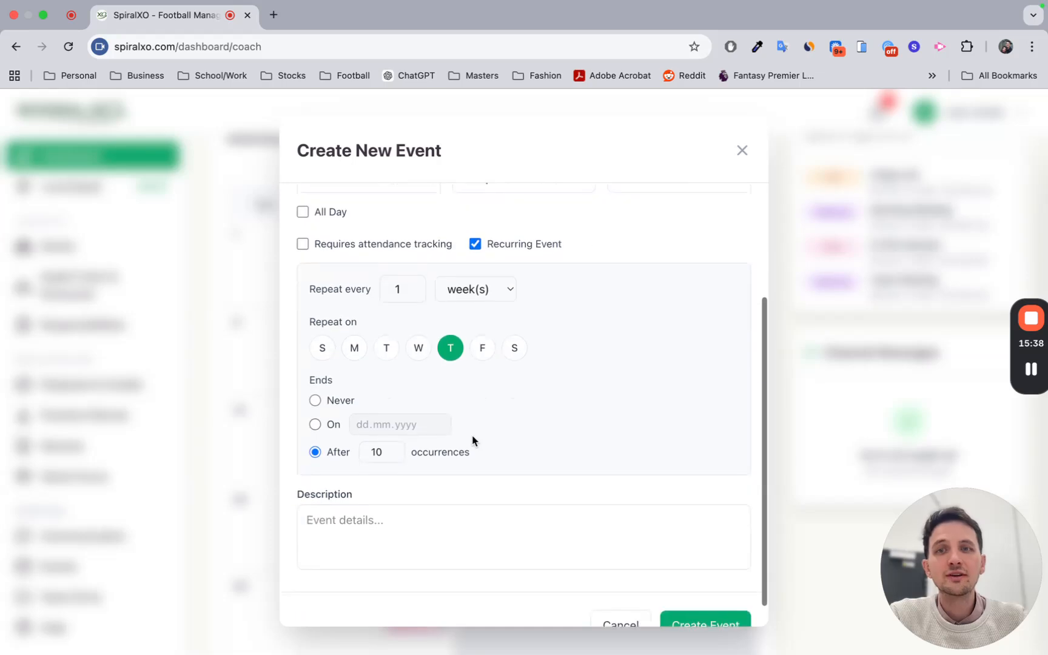
scroll(479, 381, "up", 1)
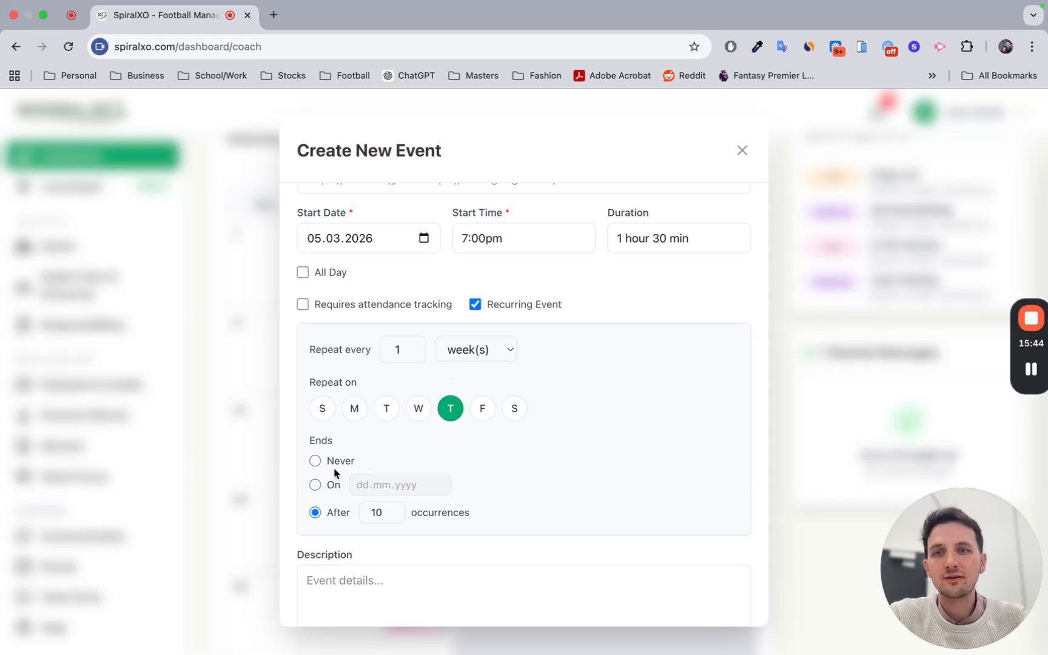
left_click(314, 484)
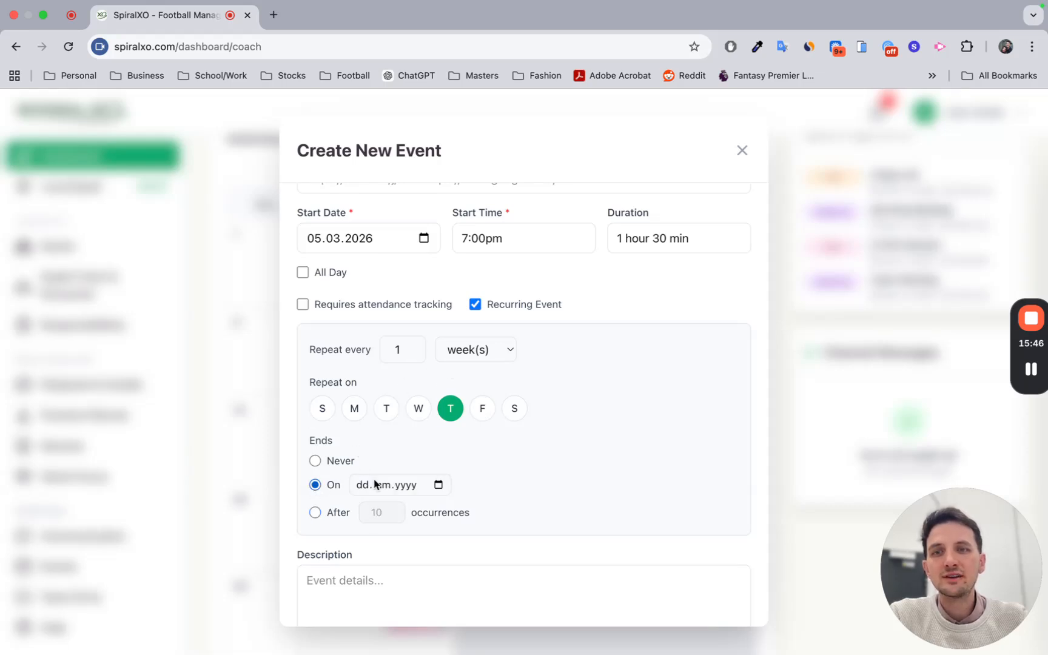
left_click(438, 484)
left_click(551, 507)
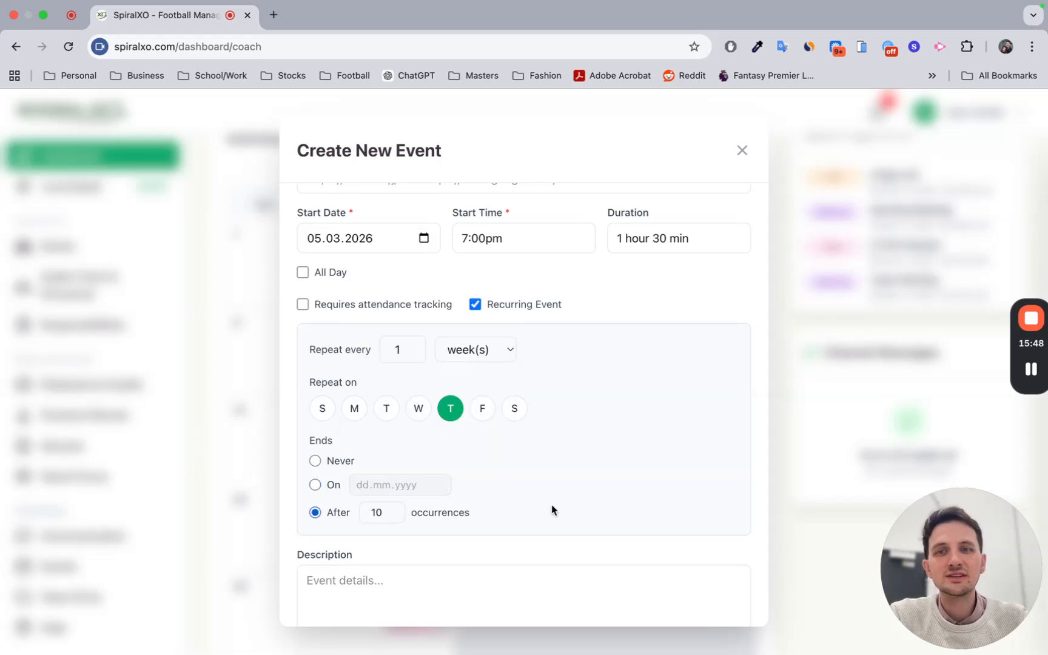
scroll(568, 359, "up", 2)
left_click(475, 364)
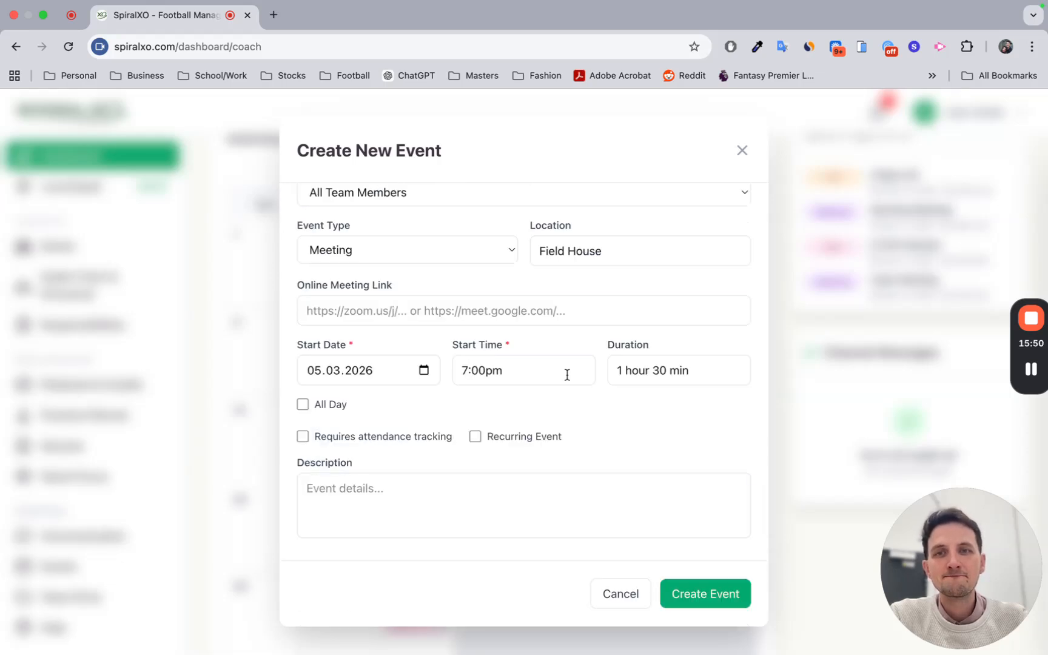
Create the Booster Club Meeting event without a description and open its details from March 5 on the calendar
left_click(594, 519)
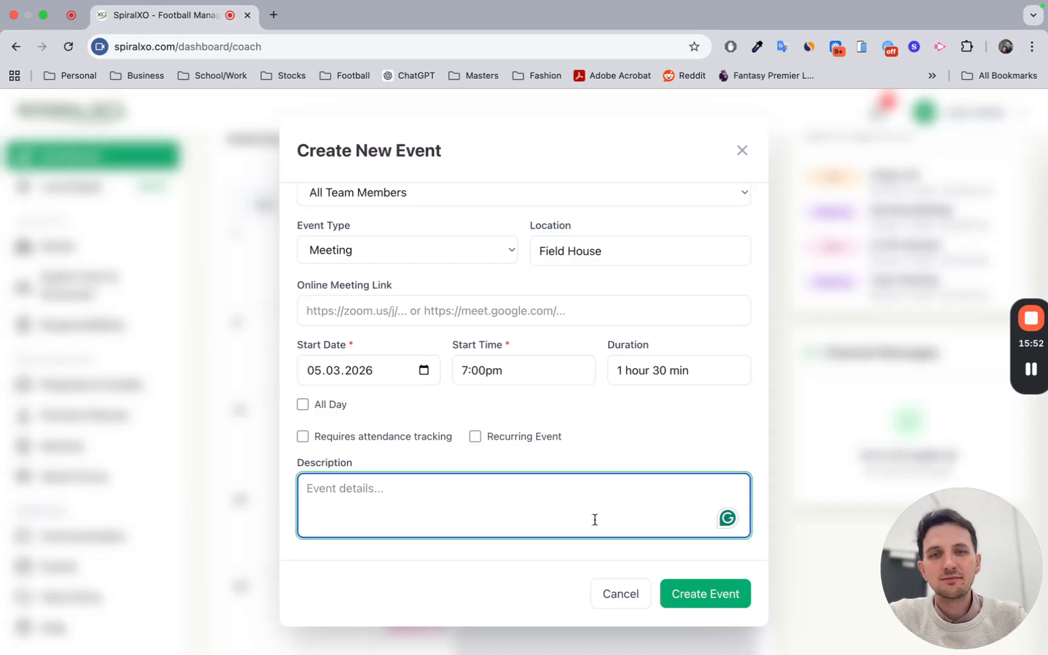
left_click(686, 601)
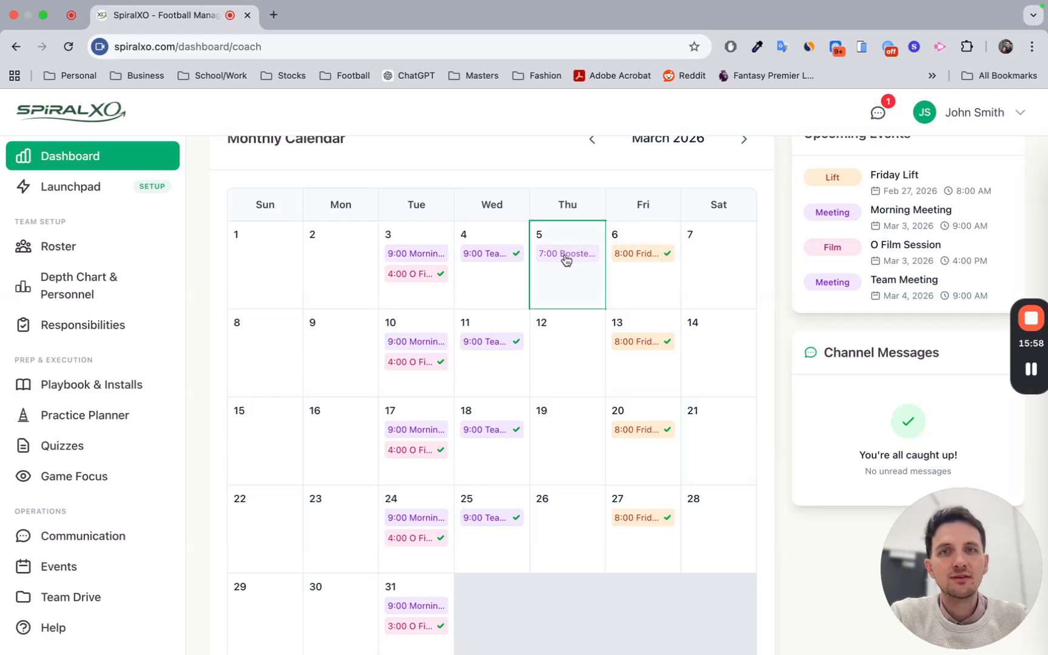
scroll(566, 260, "up", 1)
left_click(554, 296)
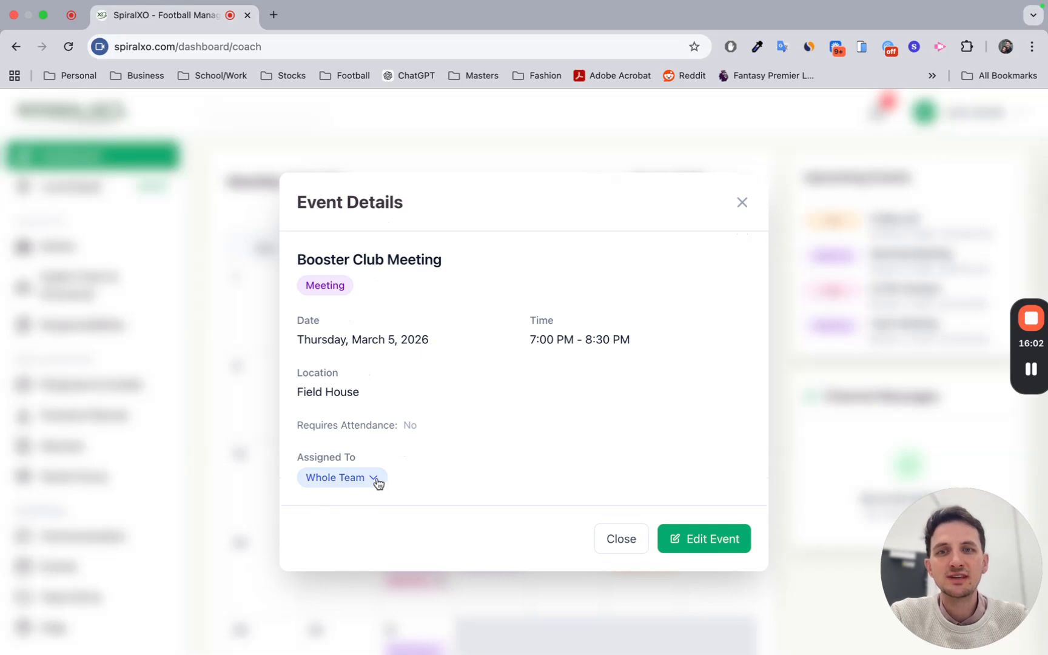
Look through the members behind the event's Whole Team assignment and close the event details
left_click(376, 481)
scroll(388, 559, "down", 5)
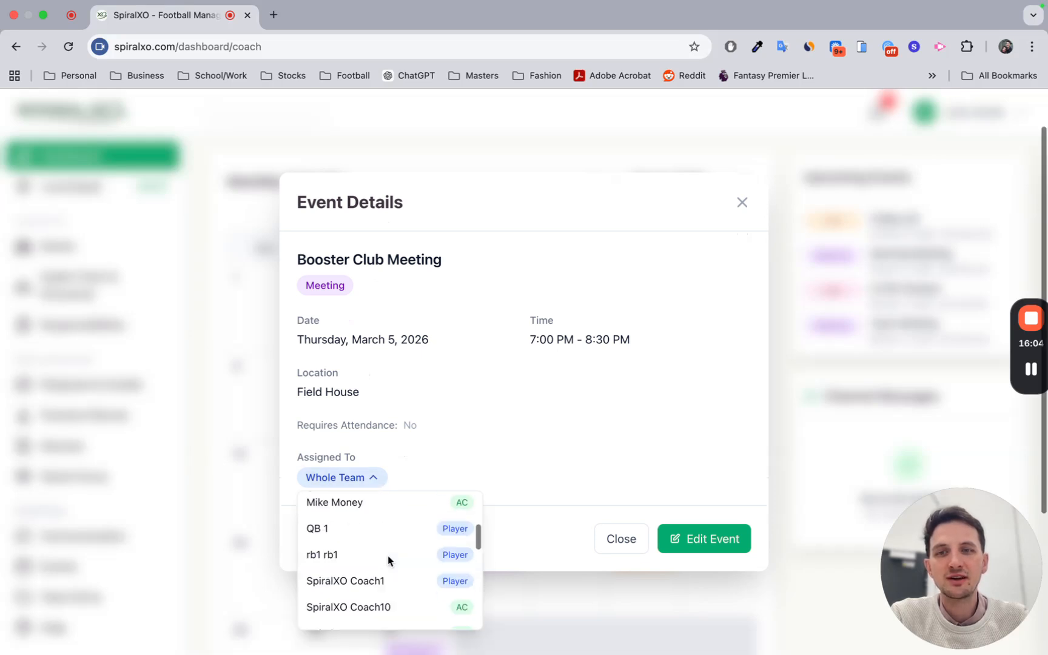
scroll(388, 559, "down", 2)
scroll(388, 559, "up", 10)
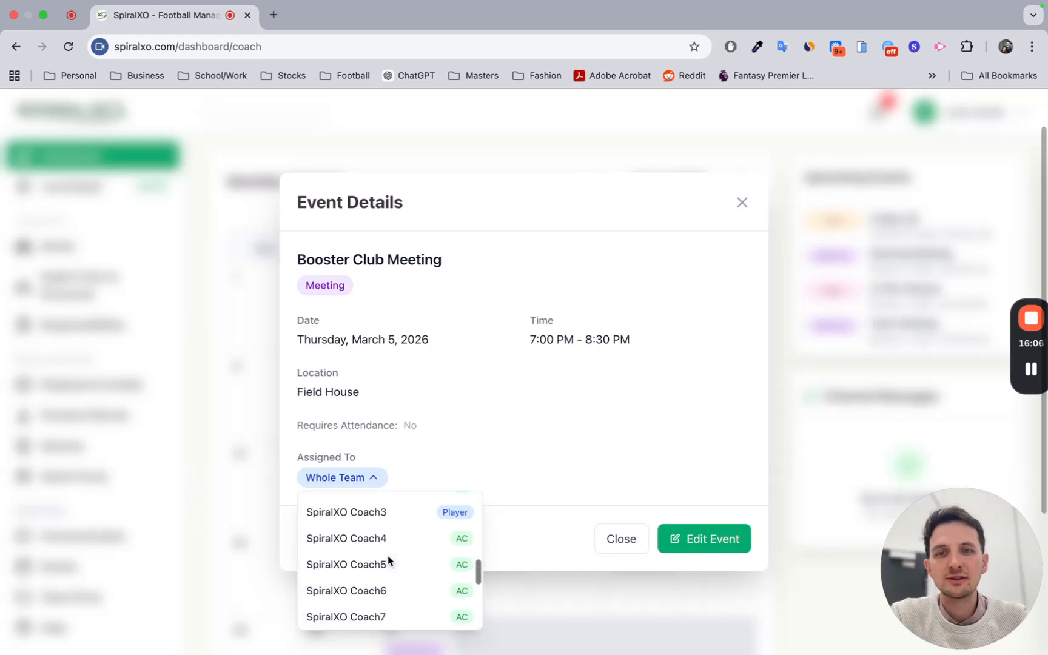
left_click(743, 203)
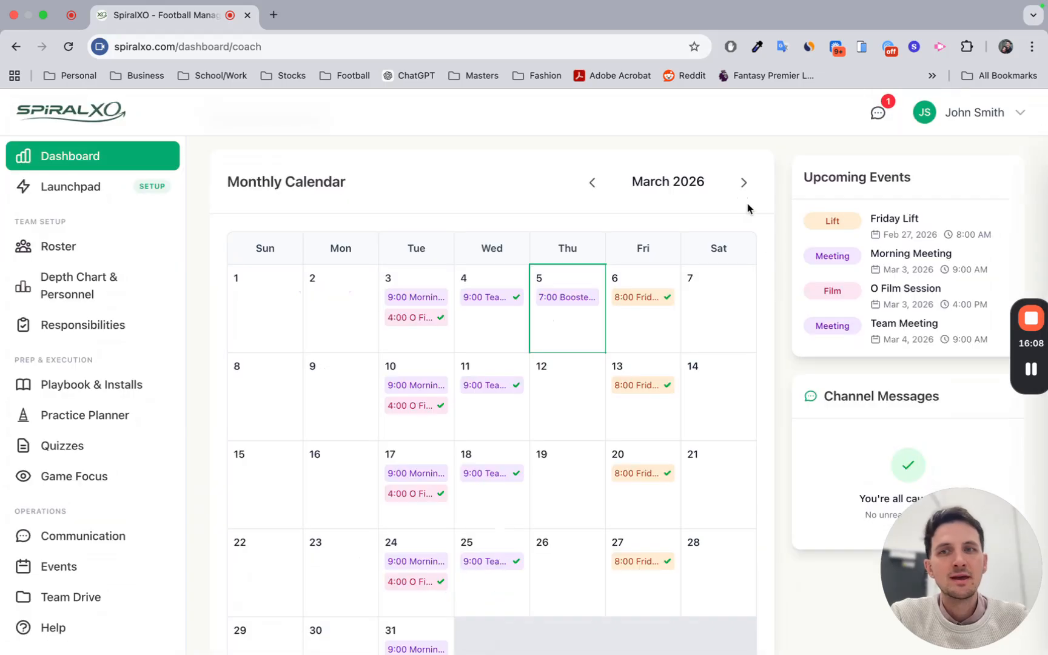
Open the Events page and show March 2026 in its calendar
left_click(74, 570)
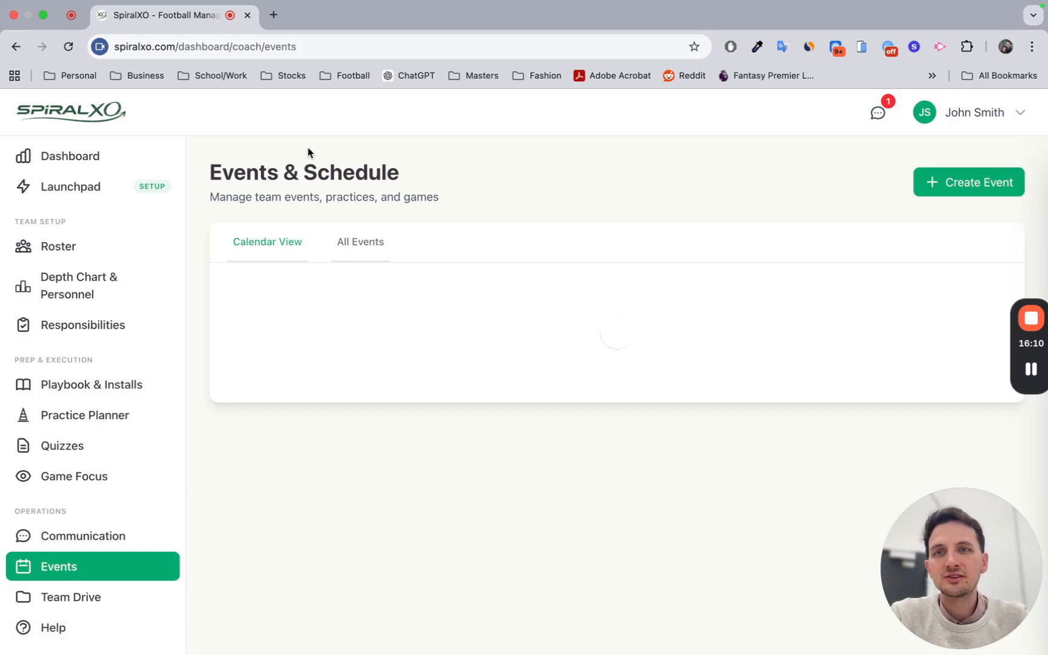
scroll(602, 311, "down", 2)
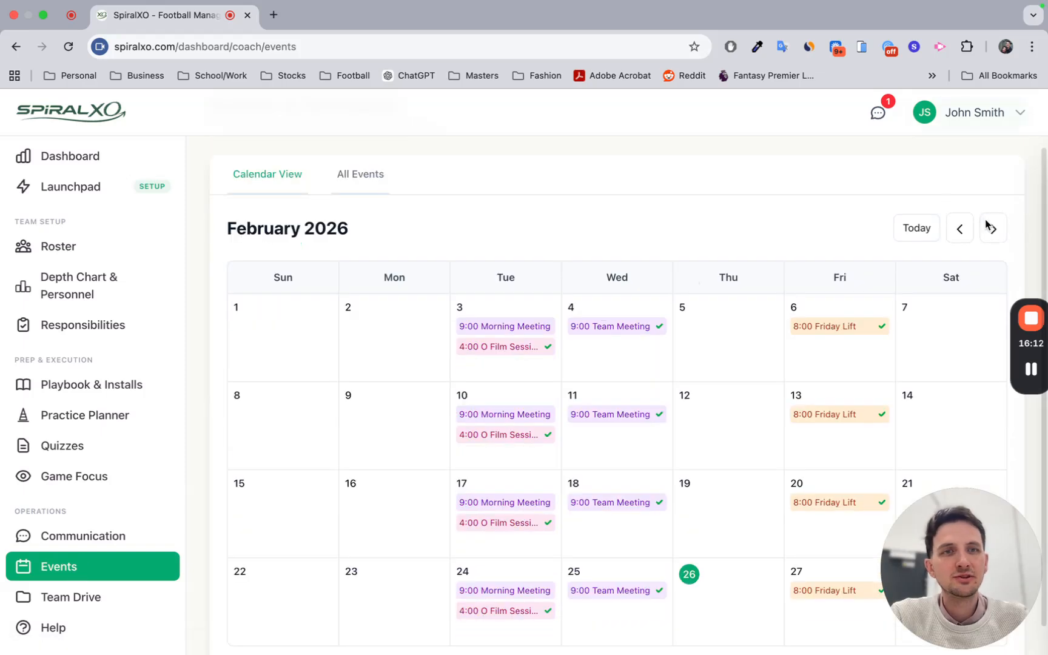
left_click(991, 228)
scroll(725, 336, "down", 2)
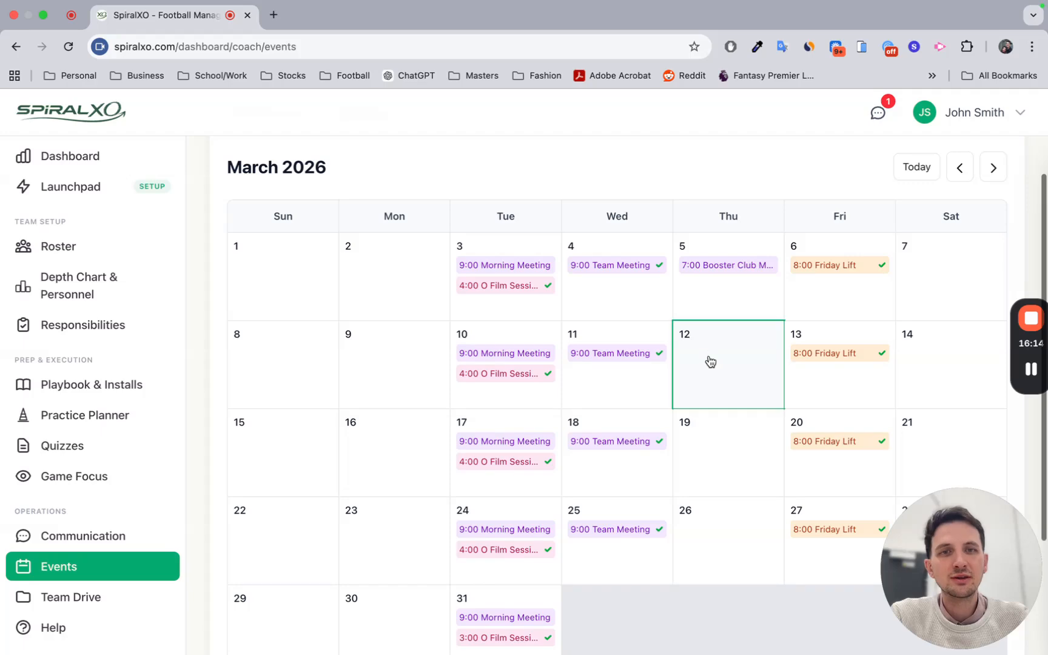
View the new event form for March 12 and the Booster Club Meeting details, closing both without changes
left_click(709, 358)
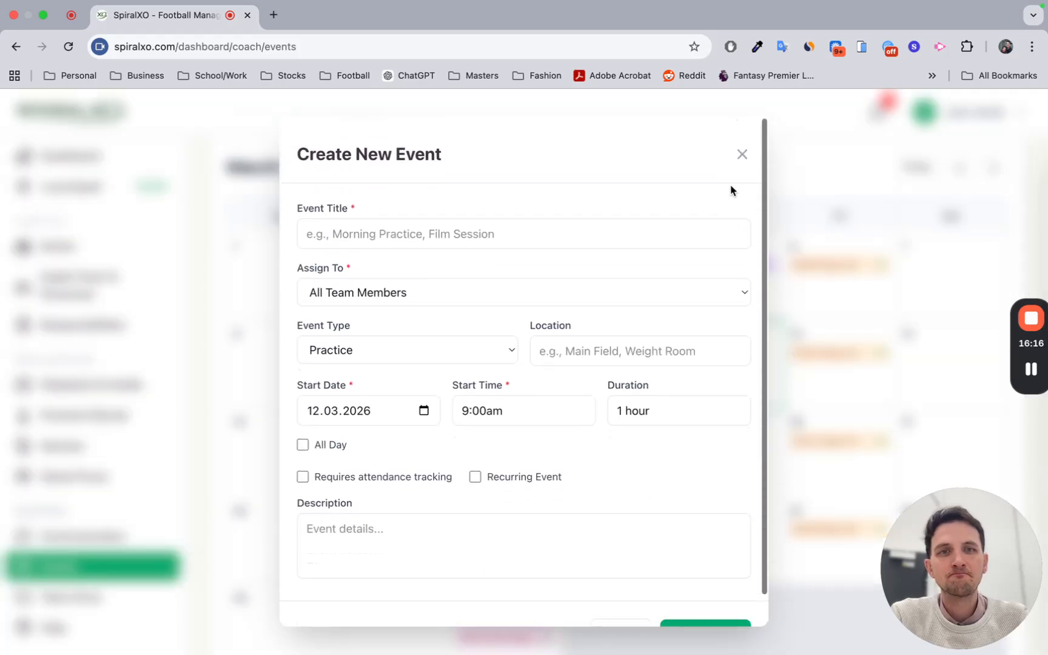
left_click(741, 151)
left_click(704, 267)
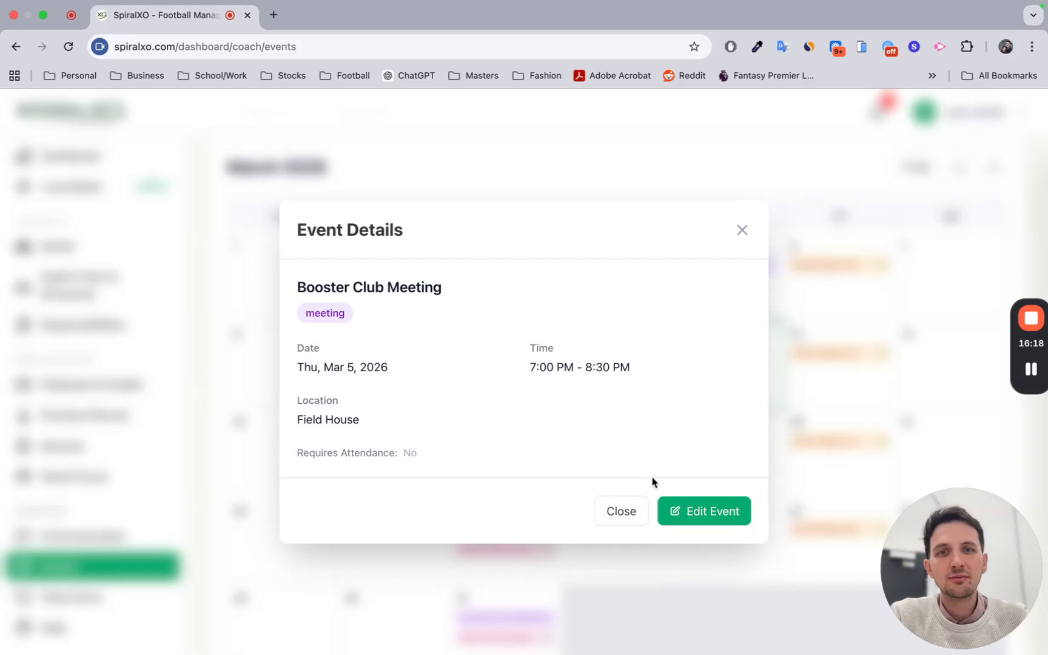
left_click(742, 202)
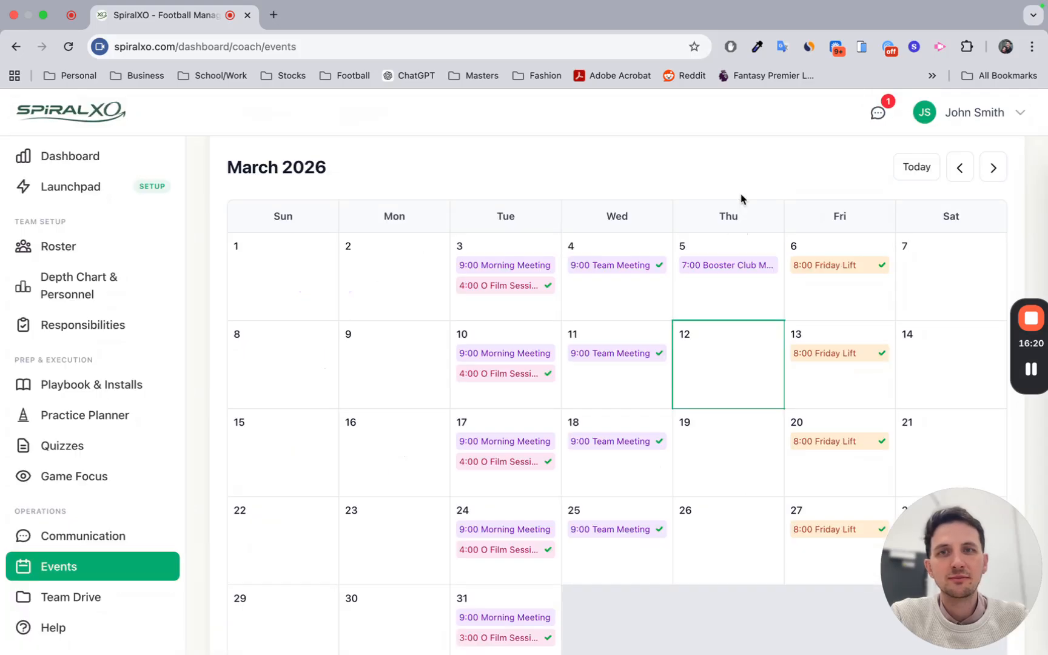
Browse the list of all scheduled events and return to the calendar view
scroll(401, 211, "up", 2)
scroll(401, 211, "up", 2)
left_click(347, 242)
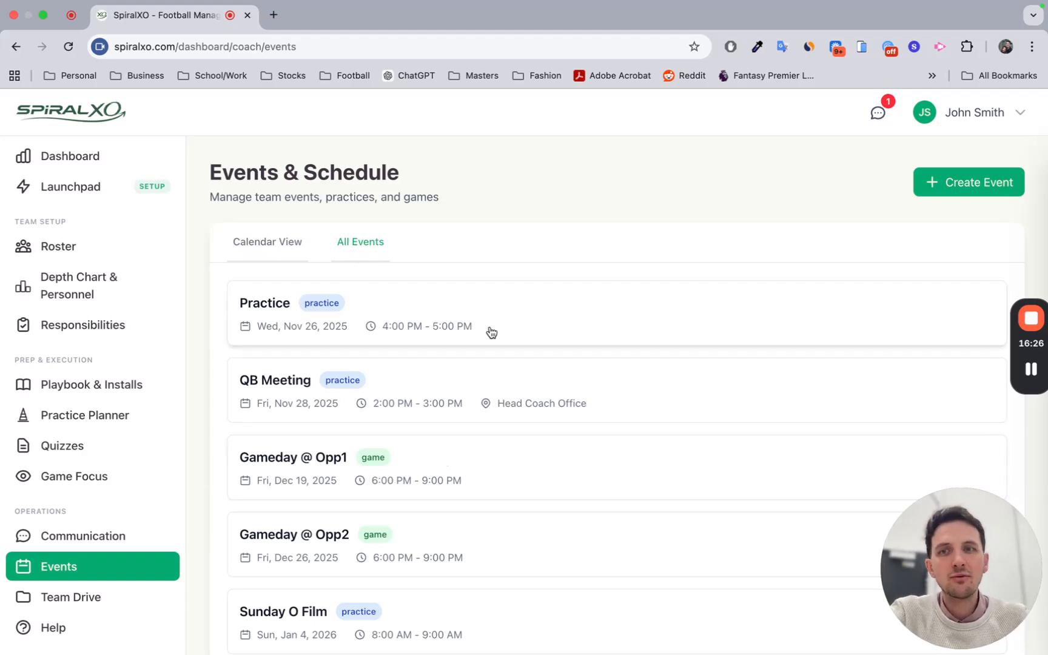
scroll(490, 330, "down", 10)
scroll(491, 332, "down", 20)
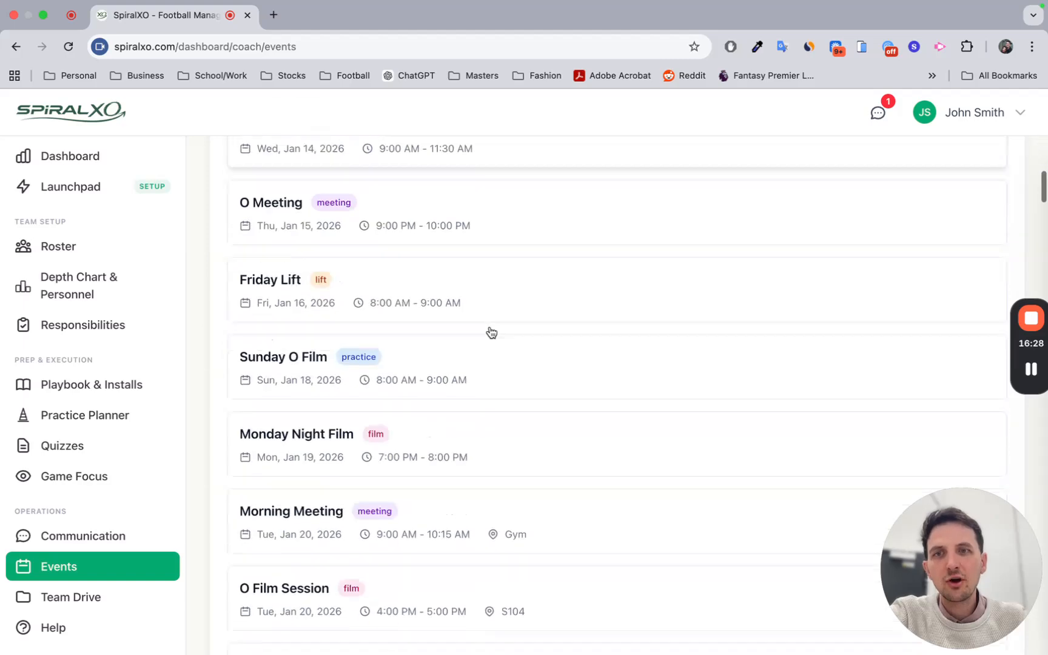
scroll(492, 332, "down", 20)
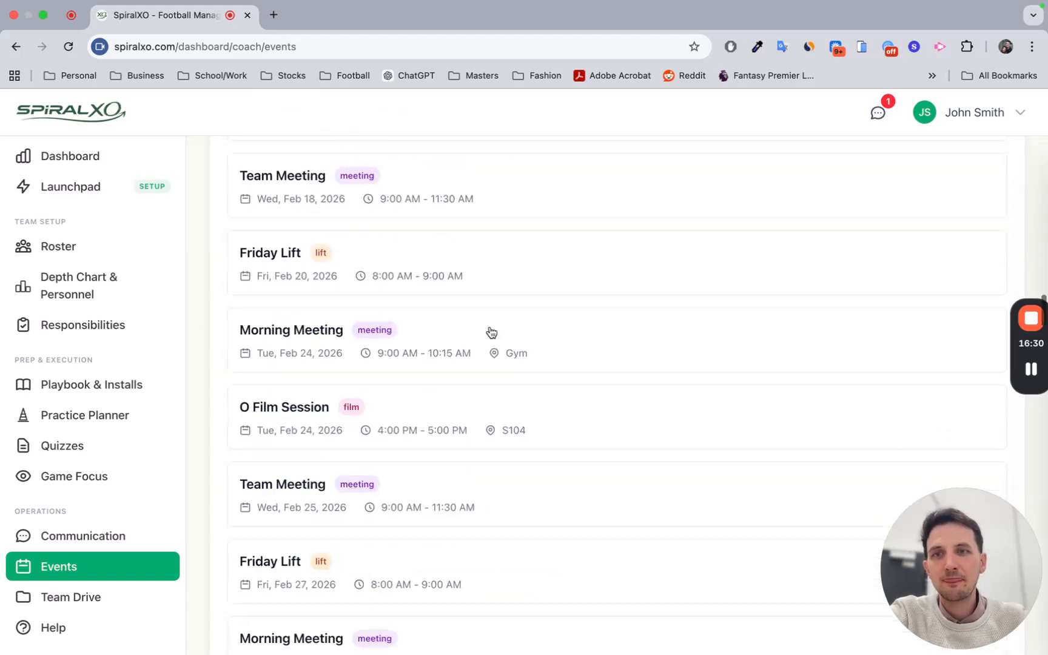
scroll(491, 331, "up", 20)
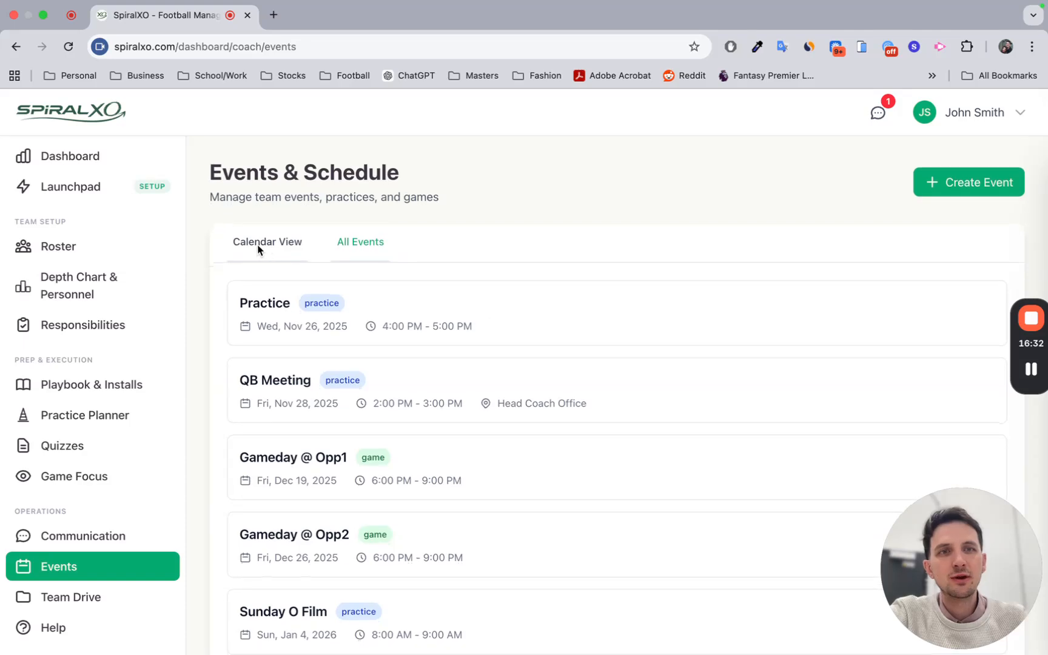
left_click(259, 243)
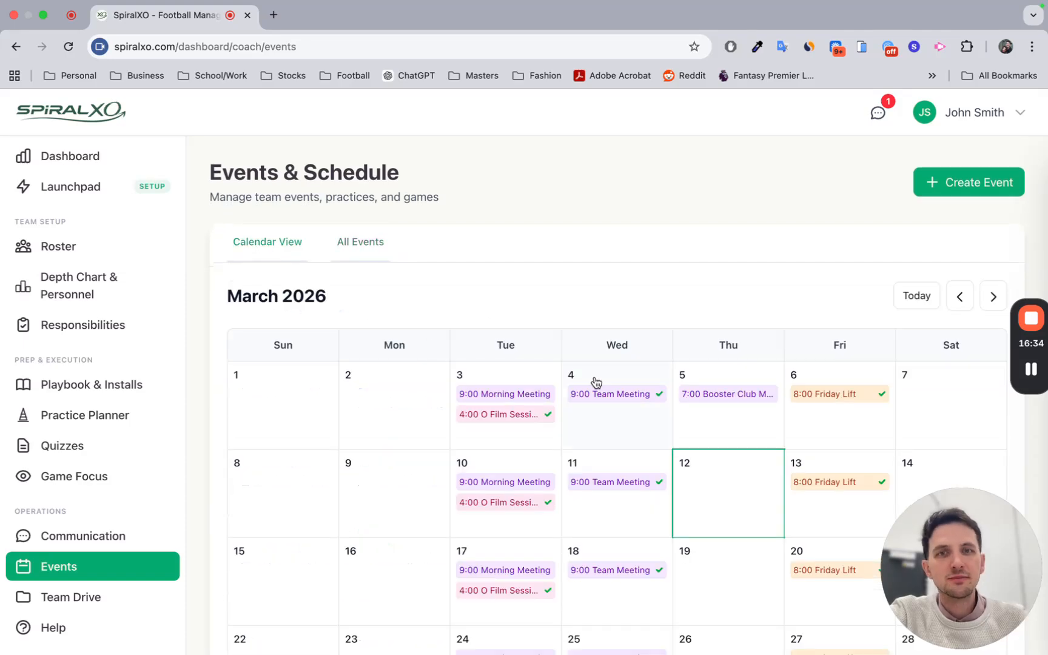
Mark the Launchpad task about creating the first team events as complete
left_click(77, 186)
scroll(548, 367, "down", 10)
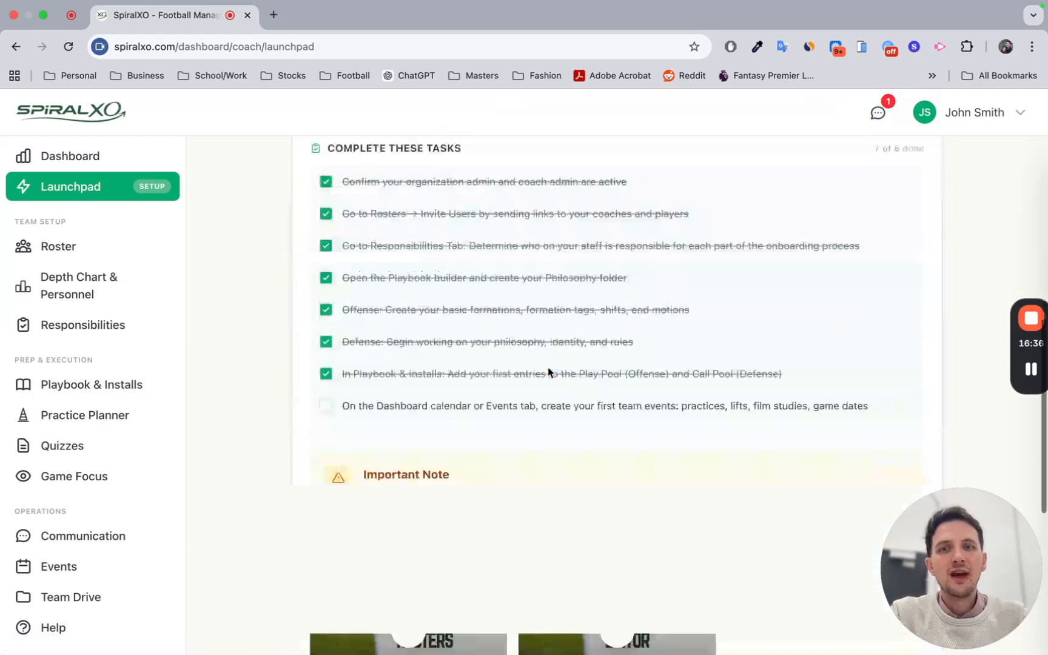
left_click(326, 371)
Read the Week 1 Important Note about the Play Pool and Call Pool, highlighting its text briefly
scroll(341, 377, "down", 2)
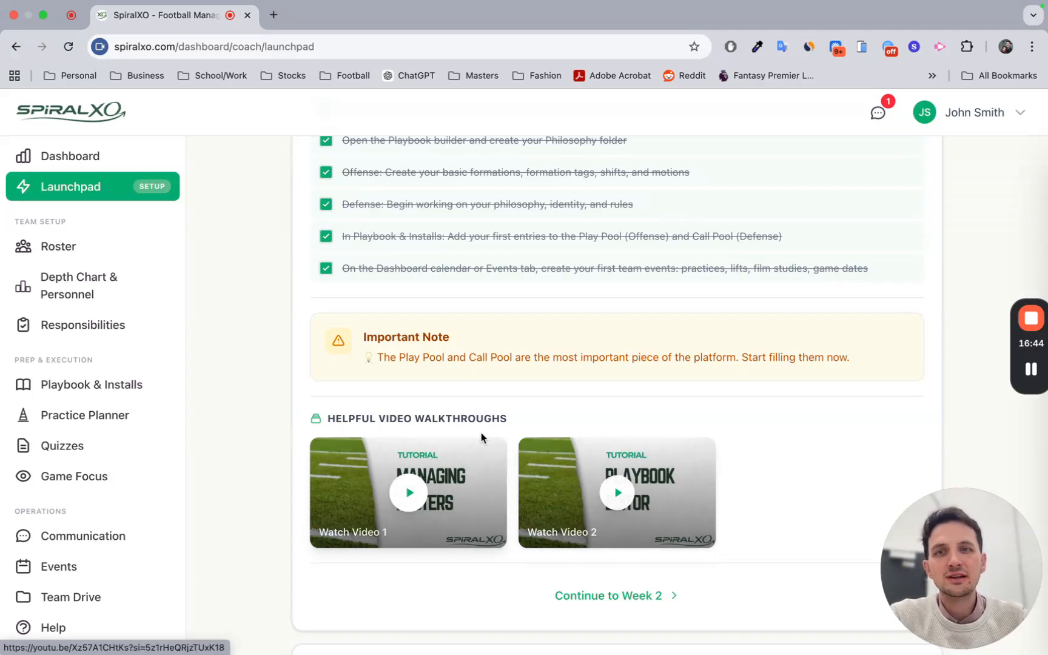
scroll(452, 382, "up", 1)
triple_click(418, 380)
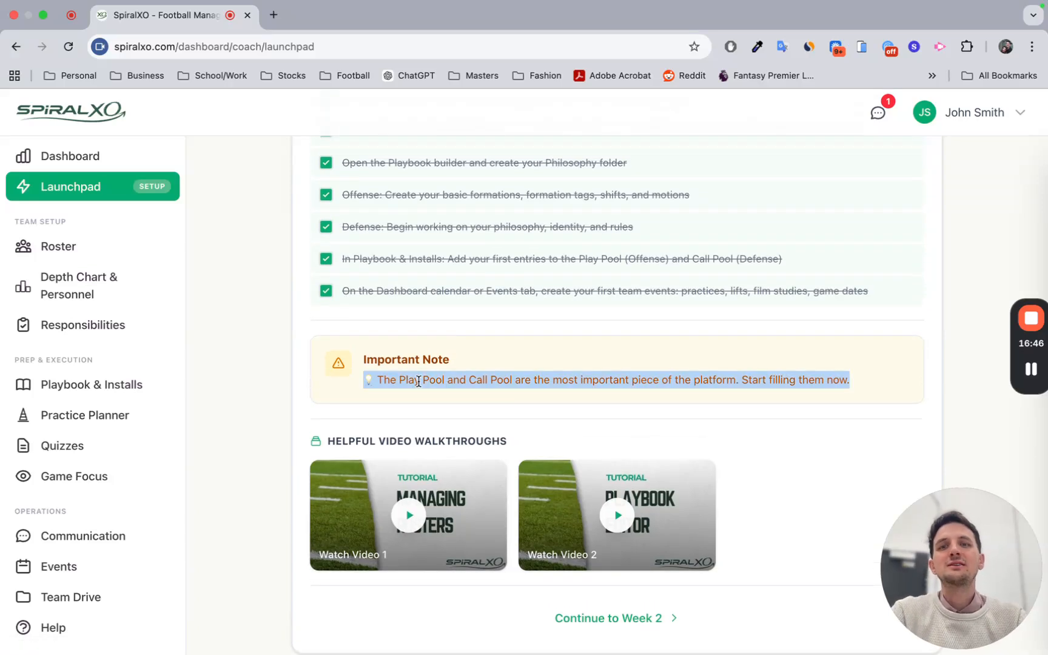
left_click(446, 388)
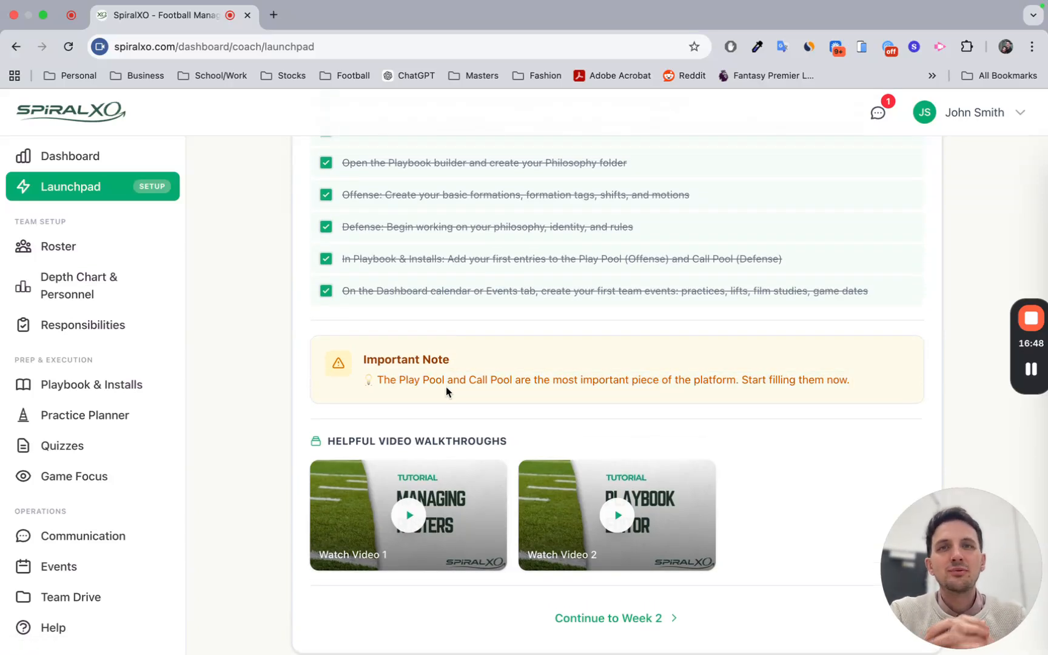